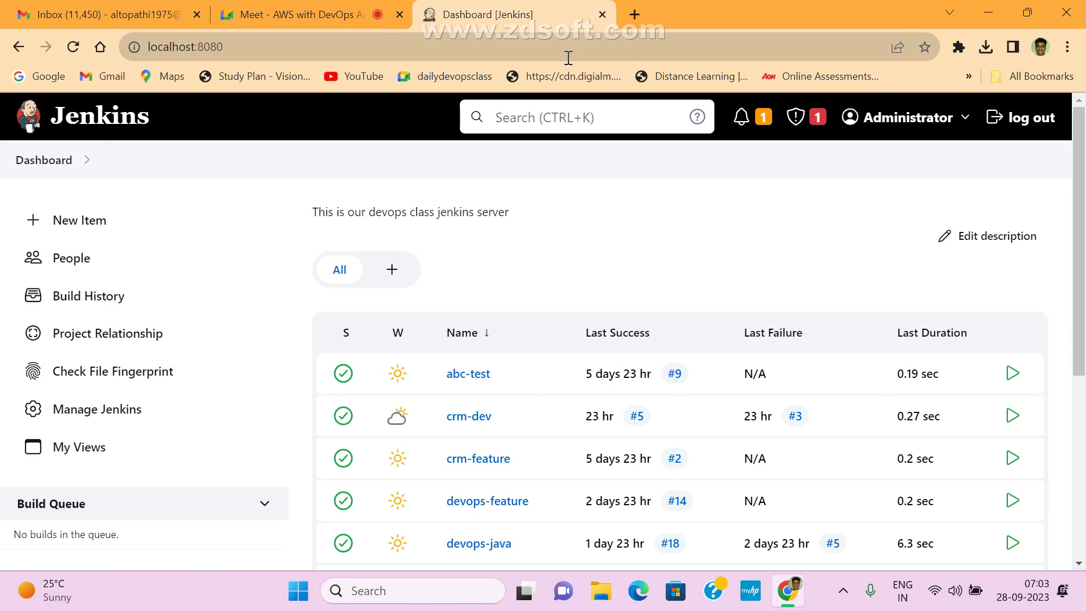
- Present the entire screen in the Google Meet call, hide the sharing bar, and return to Jenkins
left_click(341, 8)
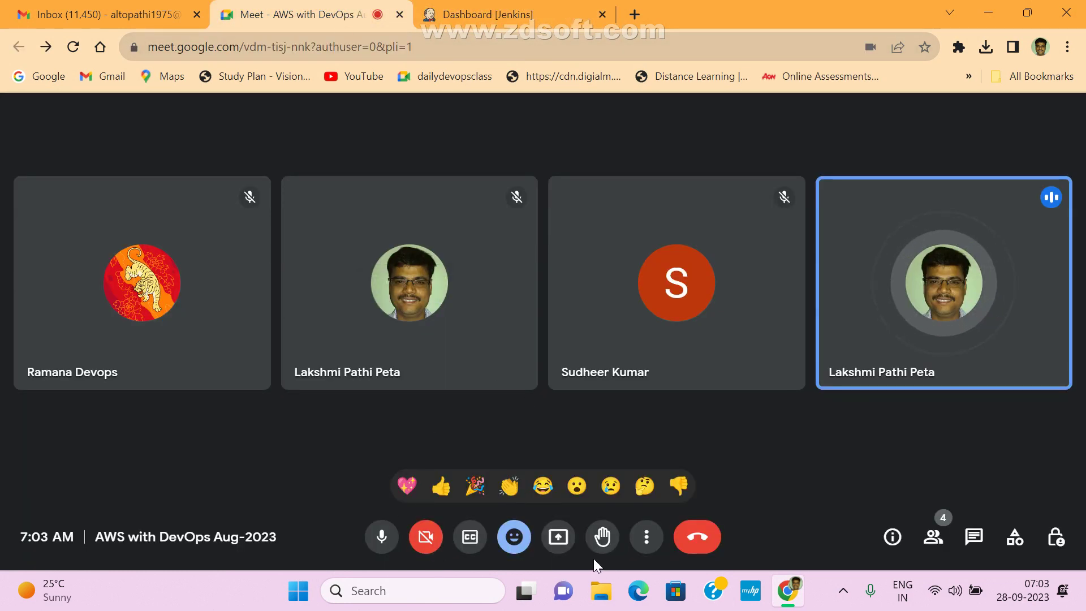
left_click(556, 540)
left_click(696, 138)
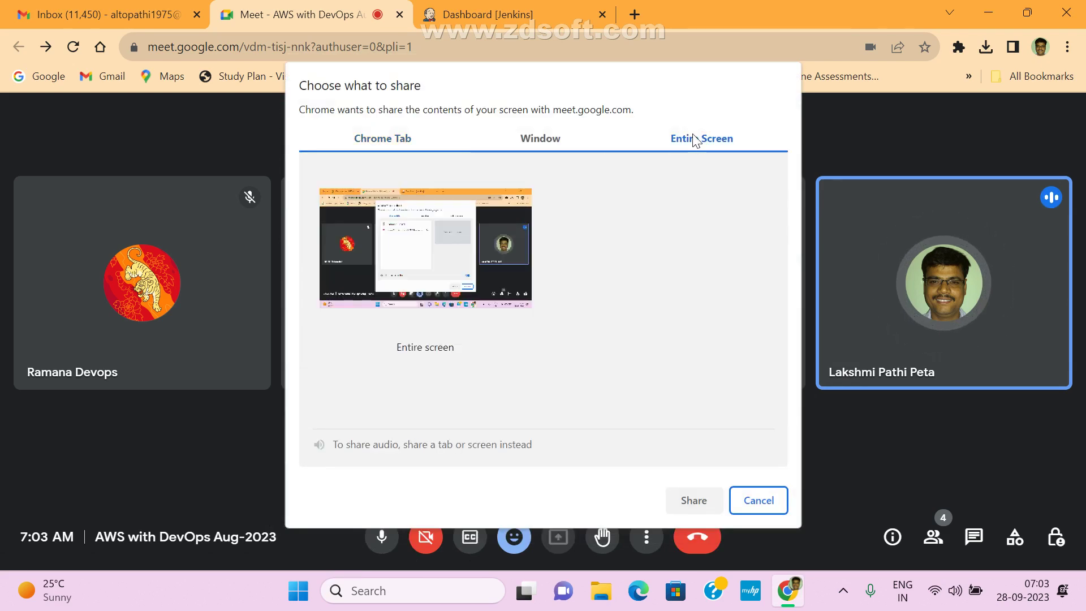
left_click(493, 239)
left_click(692, 502)
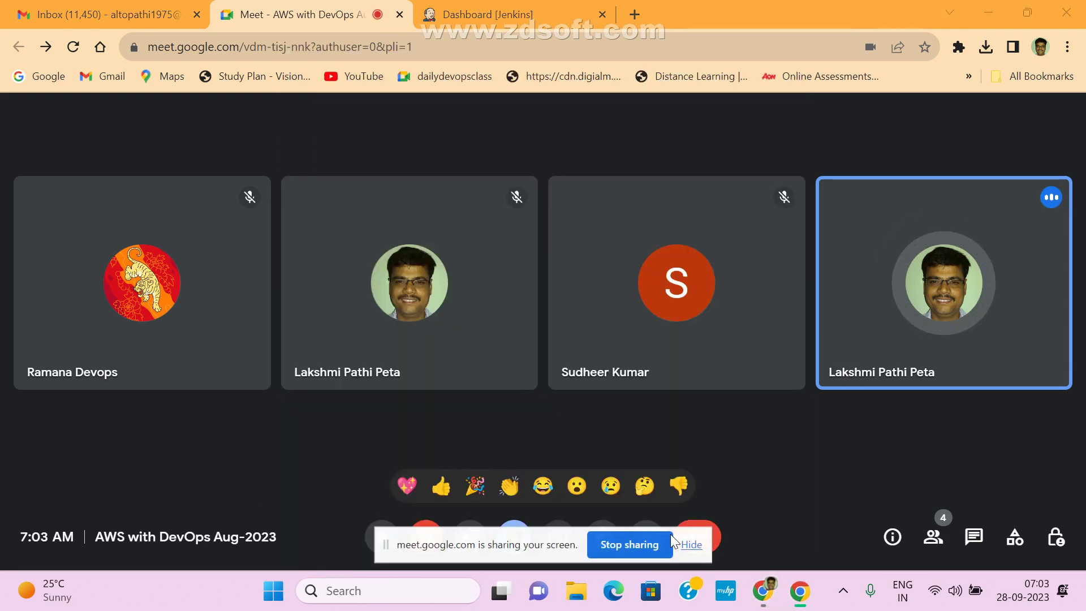
left_click(691, 545)
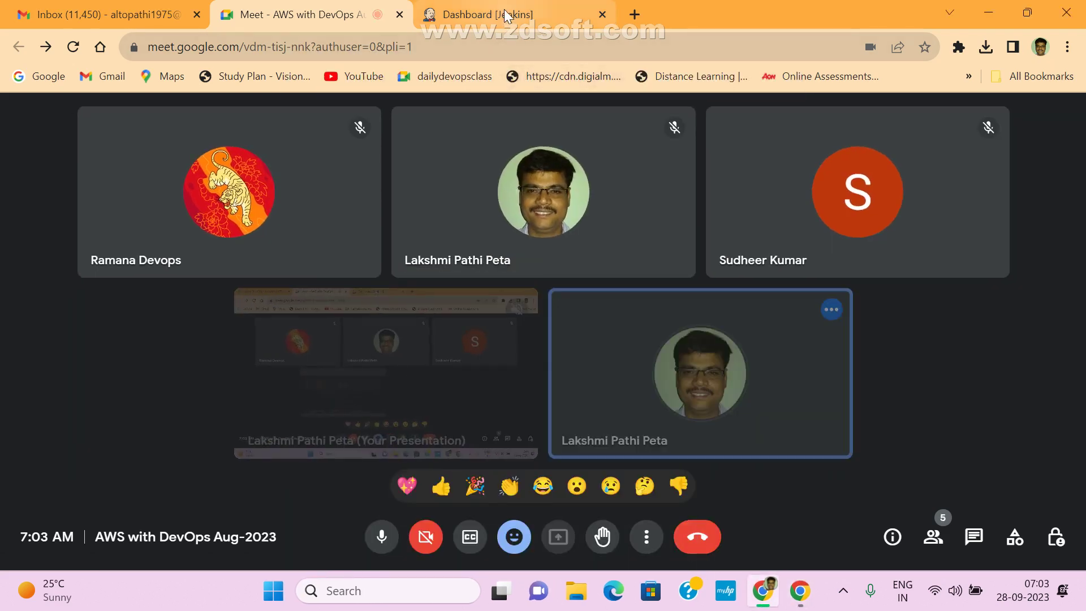
left_click(507, 16)
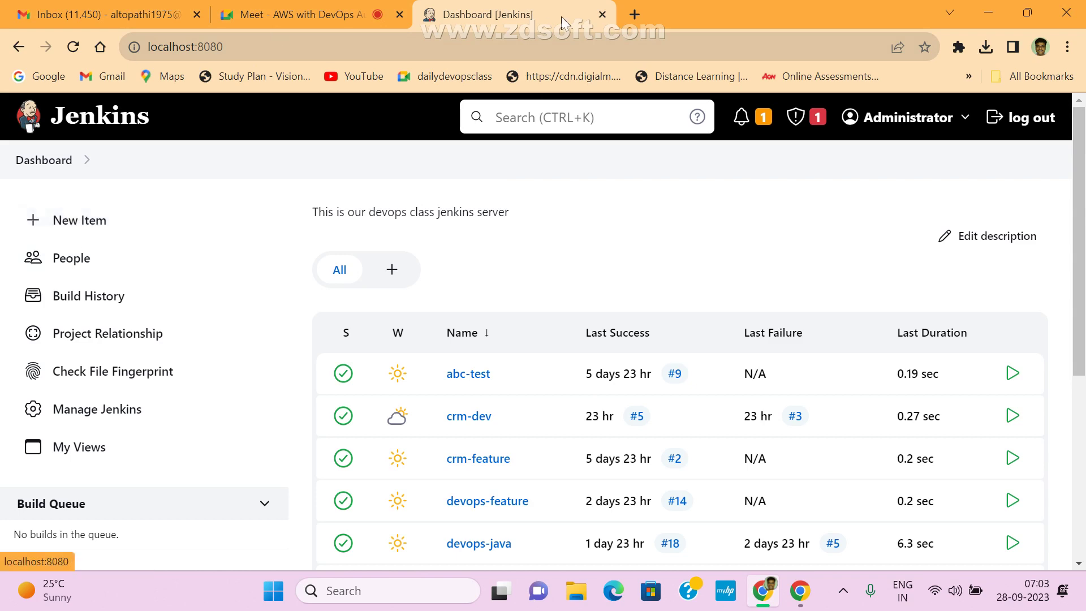
- Open Manage Jenkins, then its System configuration page, and scroll through the settings
left_click(96, 409)
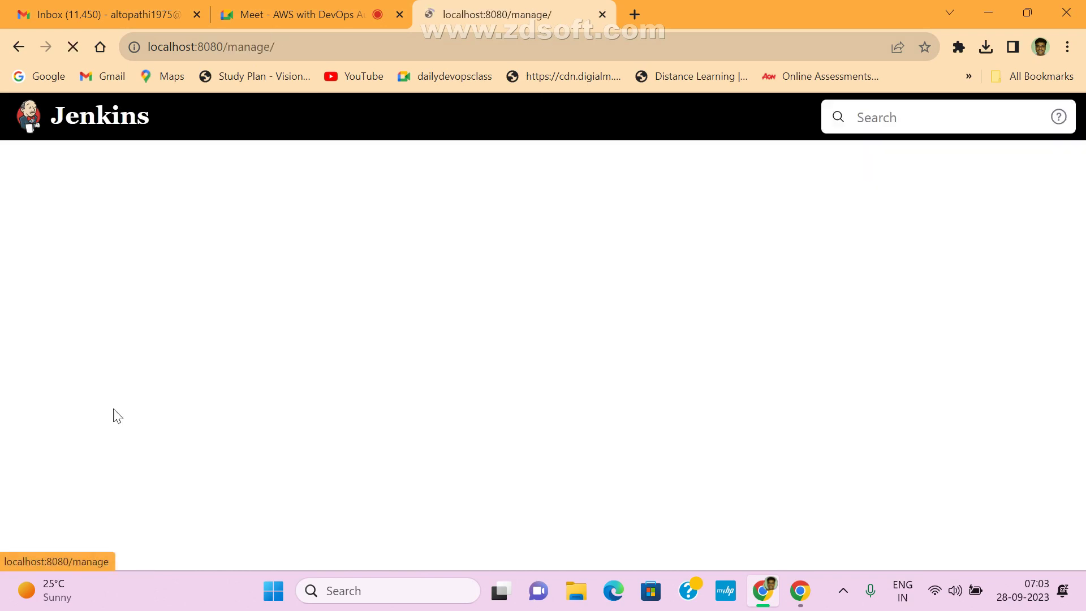
scroll(469, 419, "down", 5)
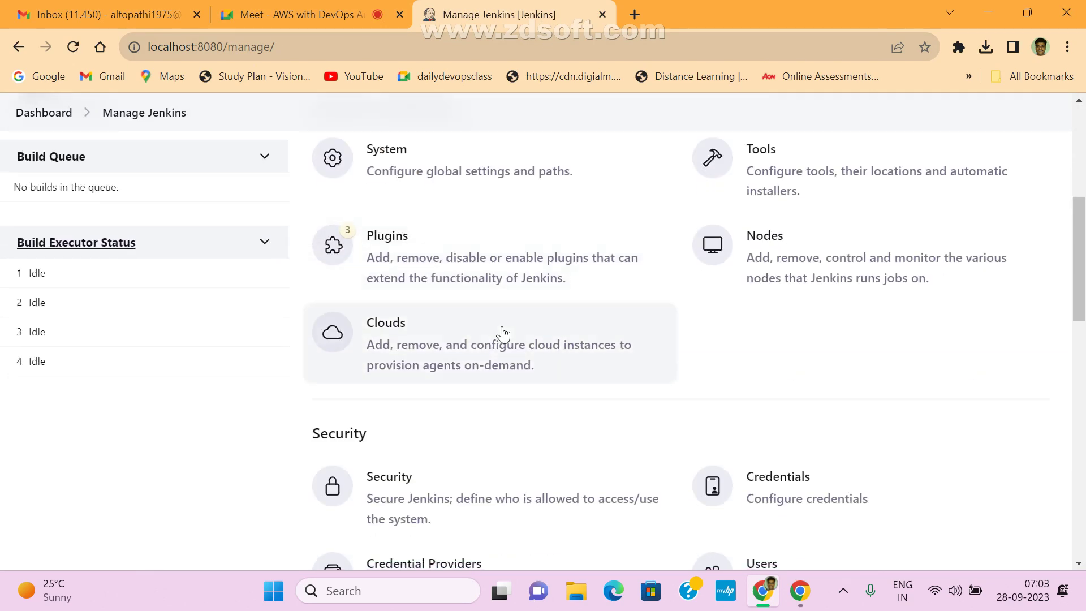
scroll(502, 334, "up", 2)
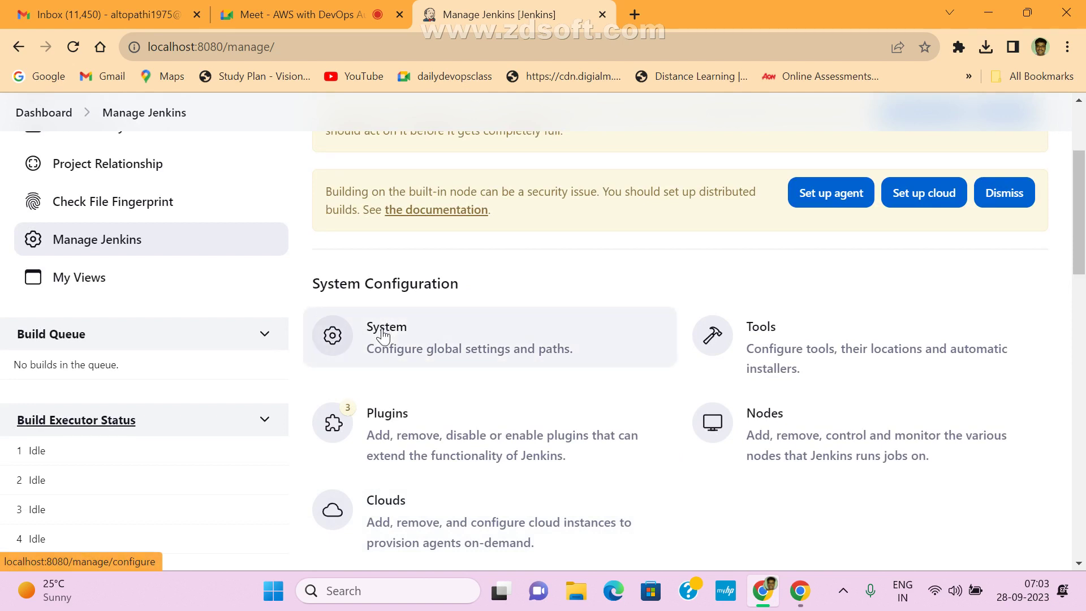
left_click(383, 335)
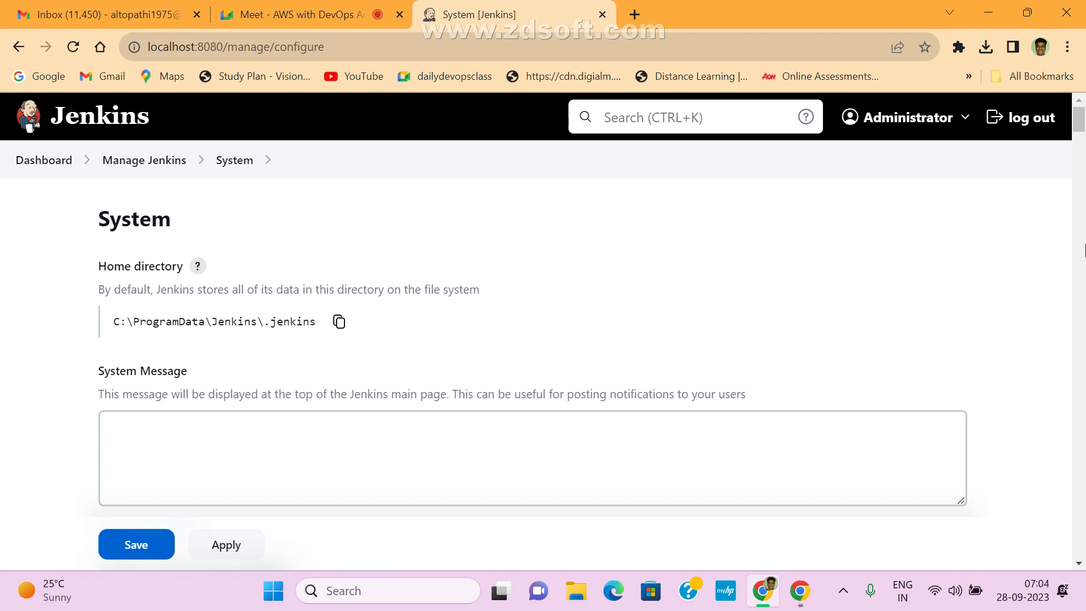
scroll(530, 416, "down", 10)
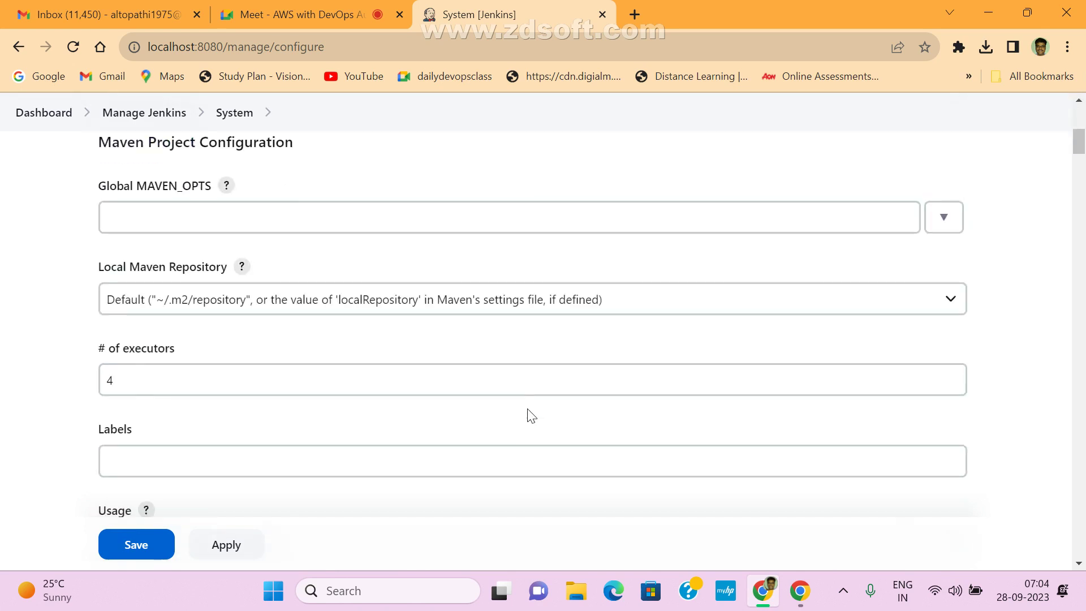
scroll(530, 416, "down", 5)
scroll(817, 223, "up", 15)
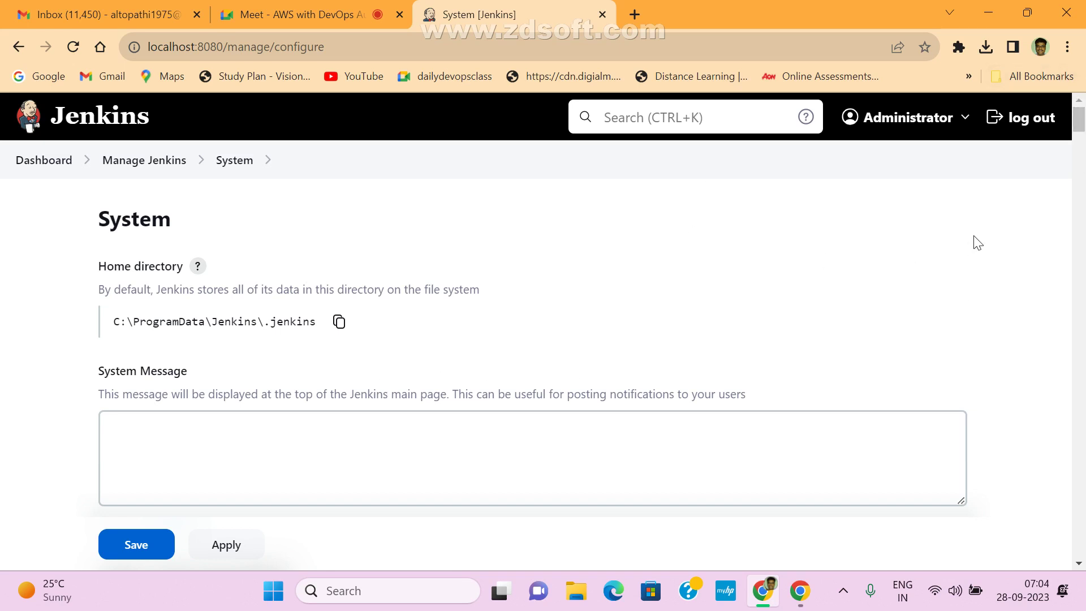
- Search the System page for 'sonar' and highlight the SonarQube servers description
key("ctrl+f")
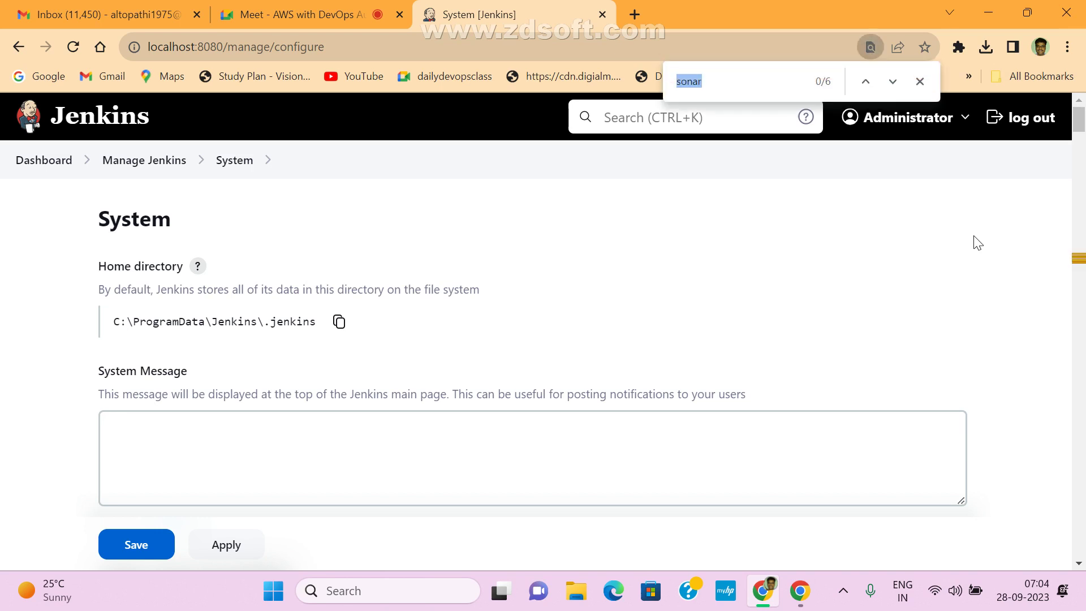
key("BackSpace")
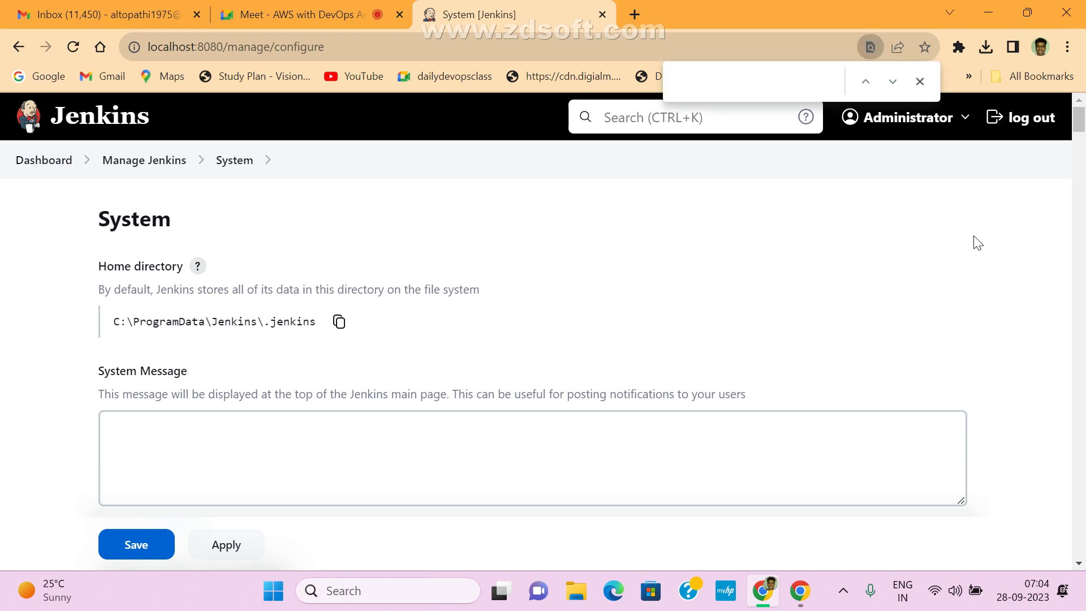
type("sonar")
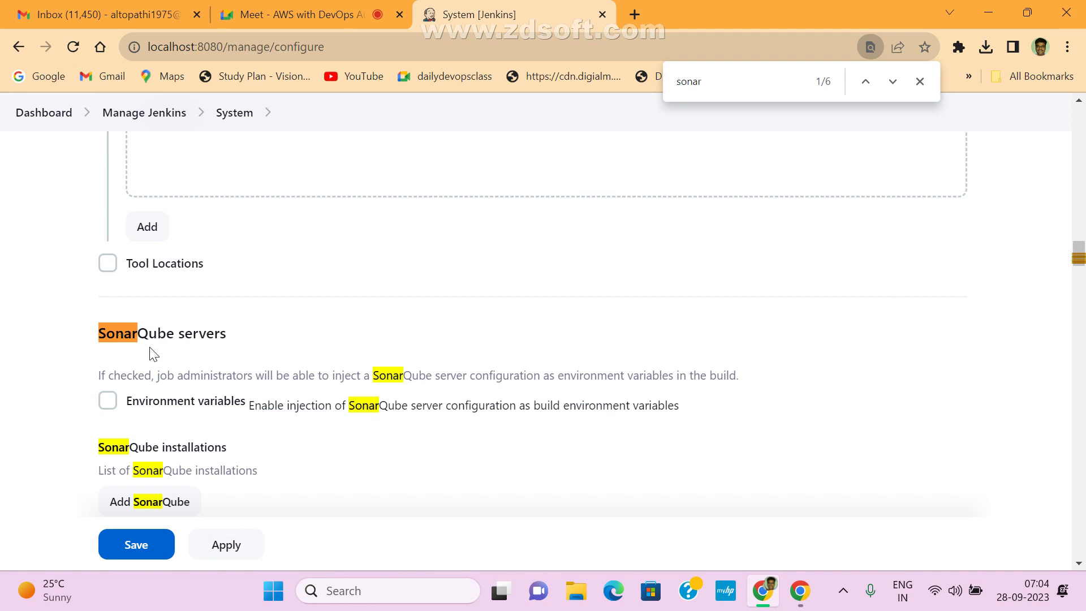
left_click_drag(101, 374, 767, 376)
left_click(398, 376)
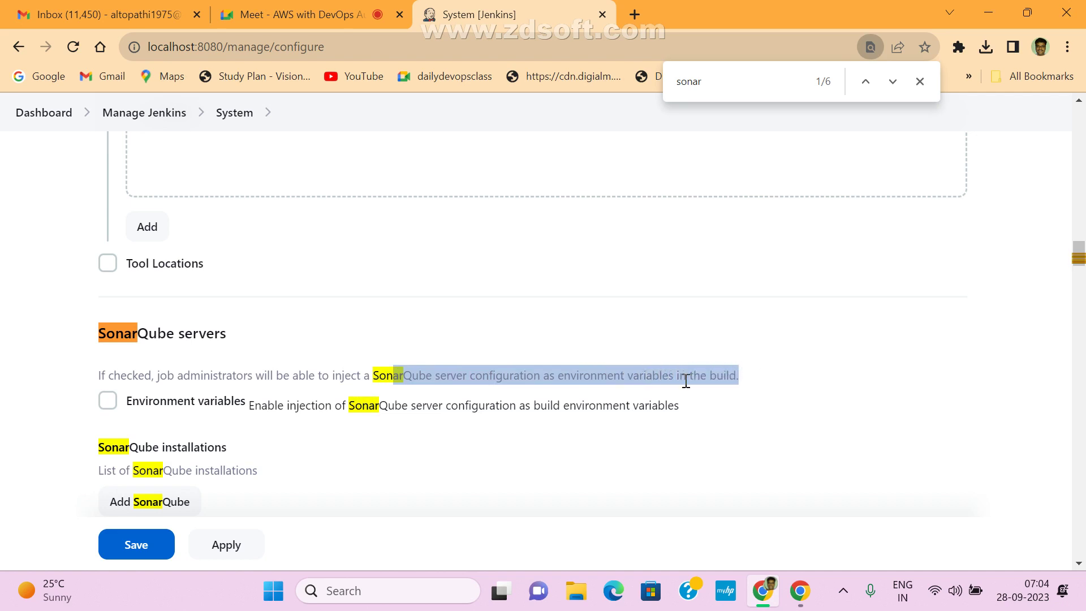
scroll(347, 403, "down", 3)
- Add a SonarQube installation named 'testserver' and select its empty Server URL field
left_click(199, 352)
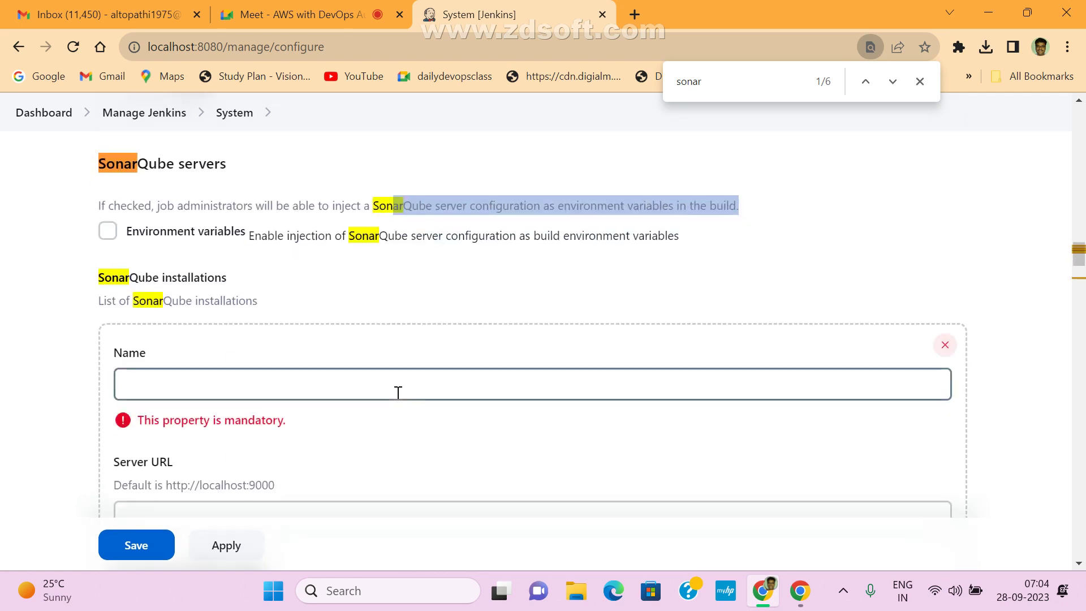
left_click(182, 394)
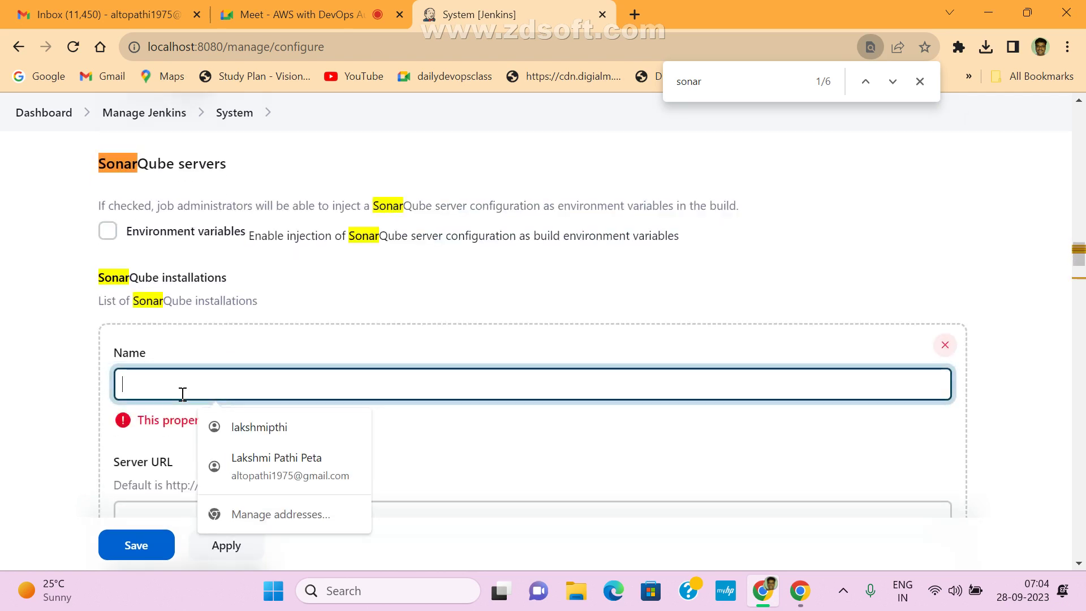
type("testserver")
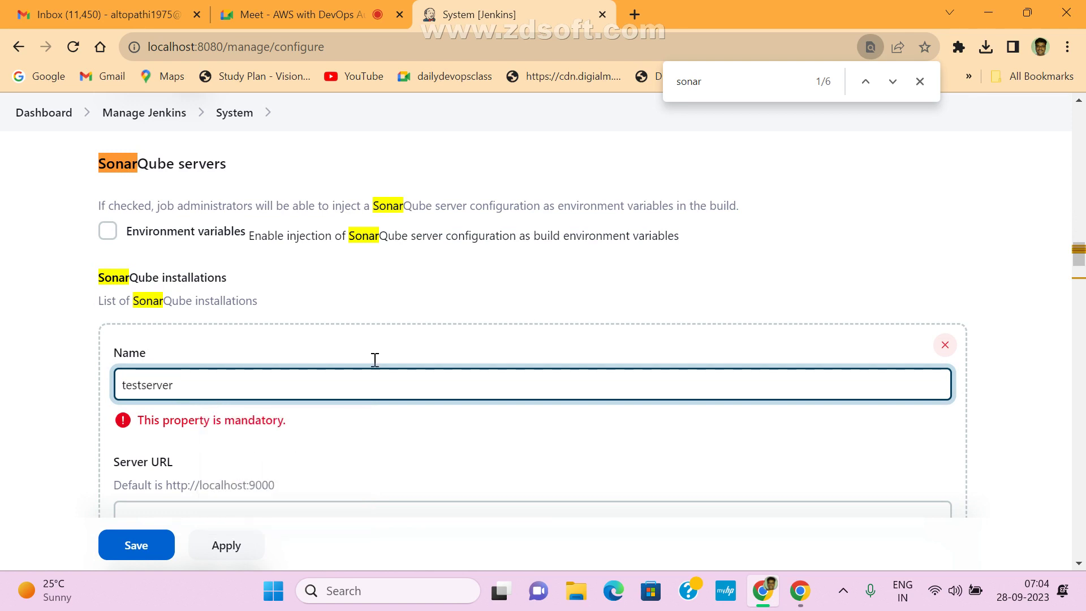
left_click(407, 266)
scroll(376, 396, "down", 3)
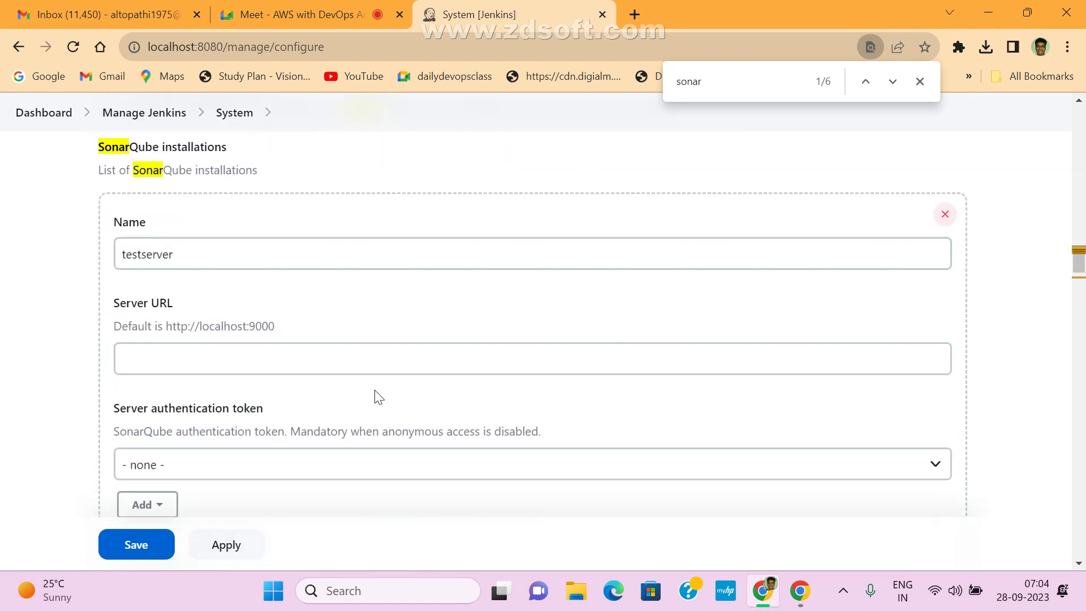
left_click(178, 330)
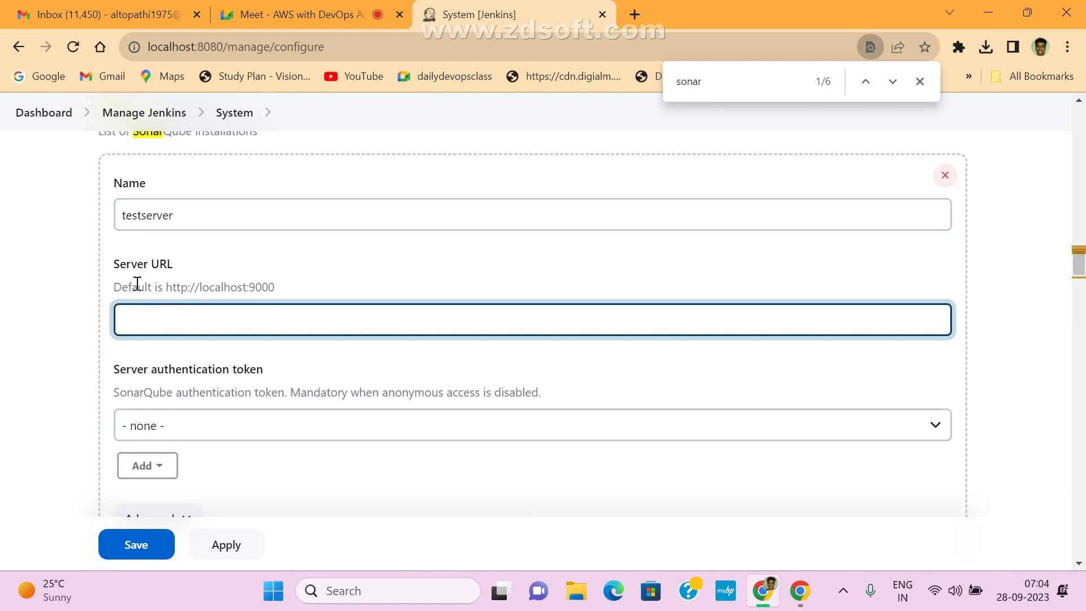
left_click_drag(111, 266, 187, 260)
left_click(150, 323)
- Review the Server authentication token options and highlight the token description
left_click(235, 432)
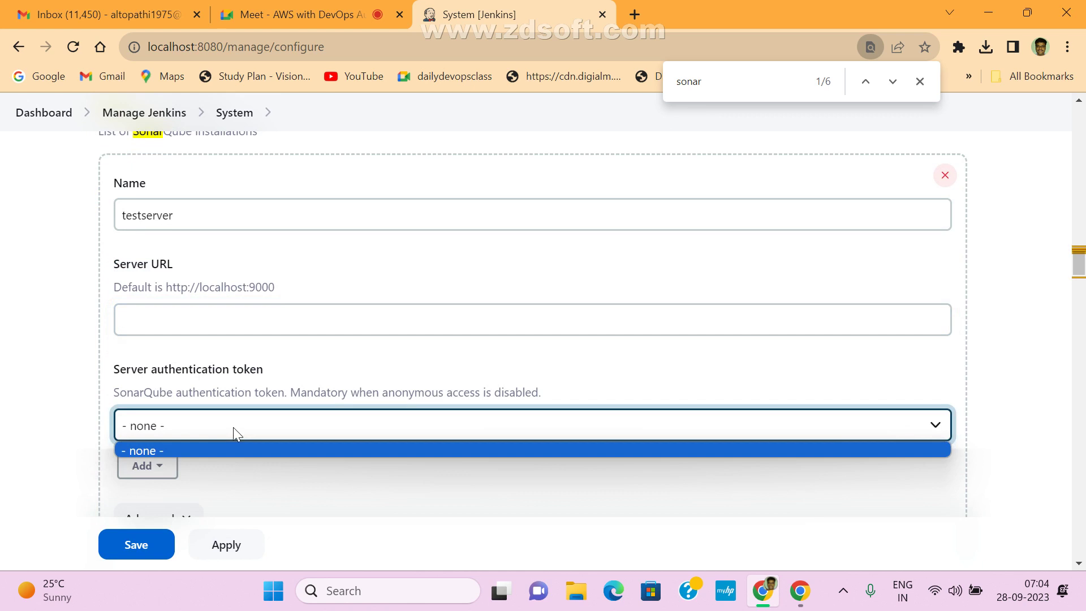
left_click(124, 398)
left_click_drag(120, 395, 539, 391)
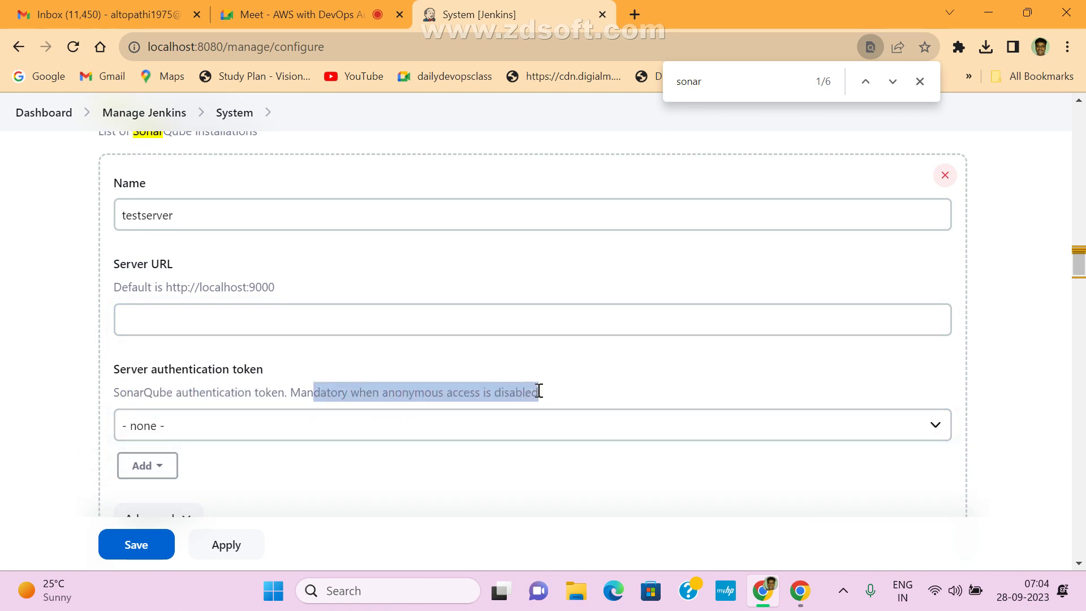
left_click(343, 390)
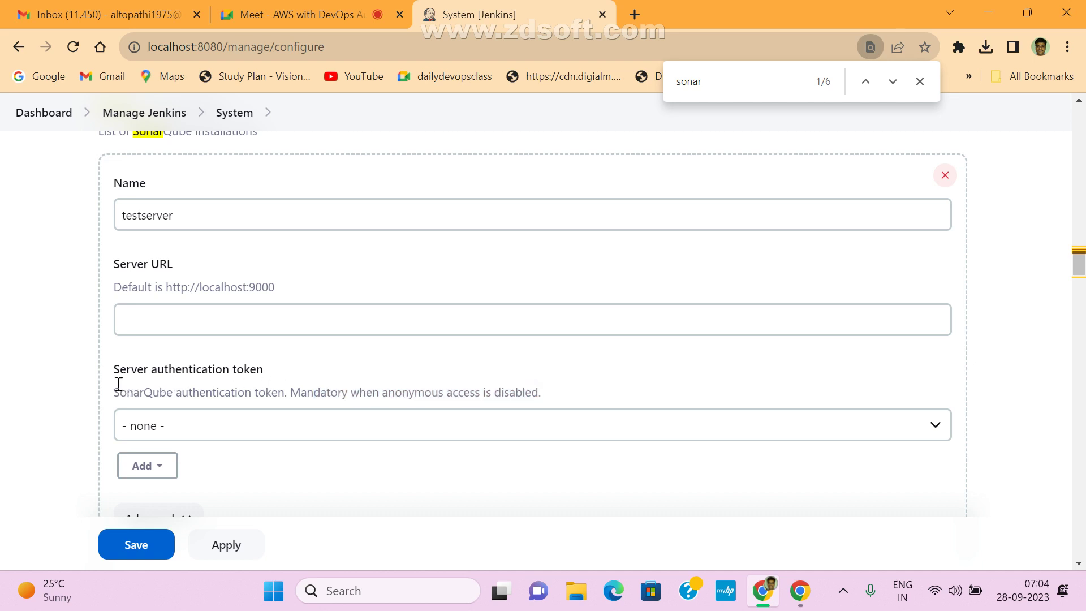
left_click_drag(116, 402, 545, 400)
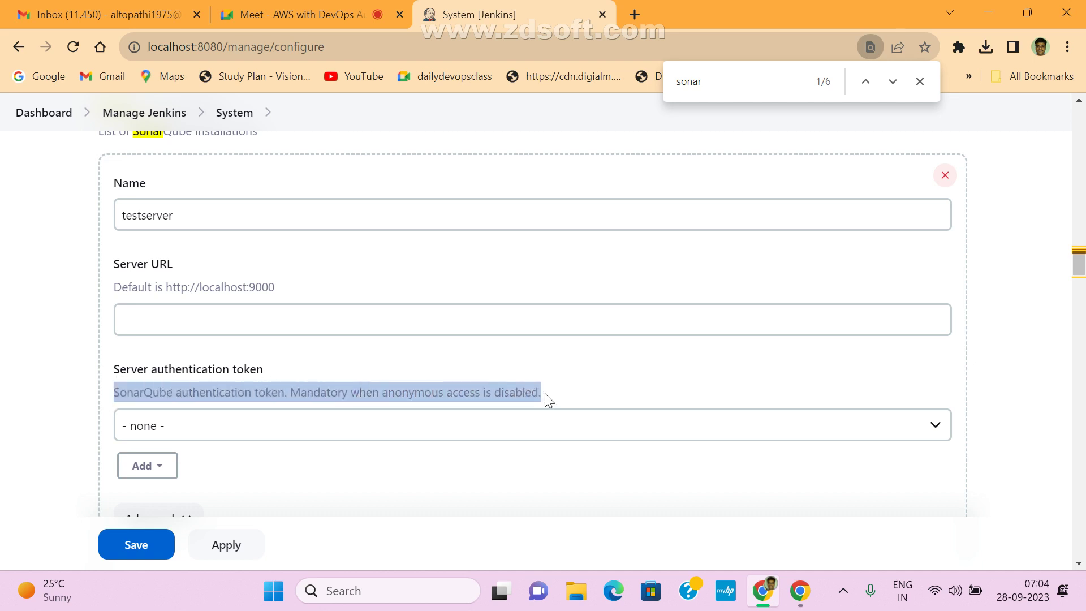
left_click(217, 367)
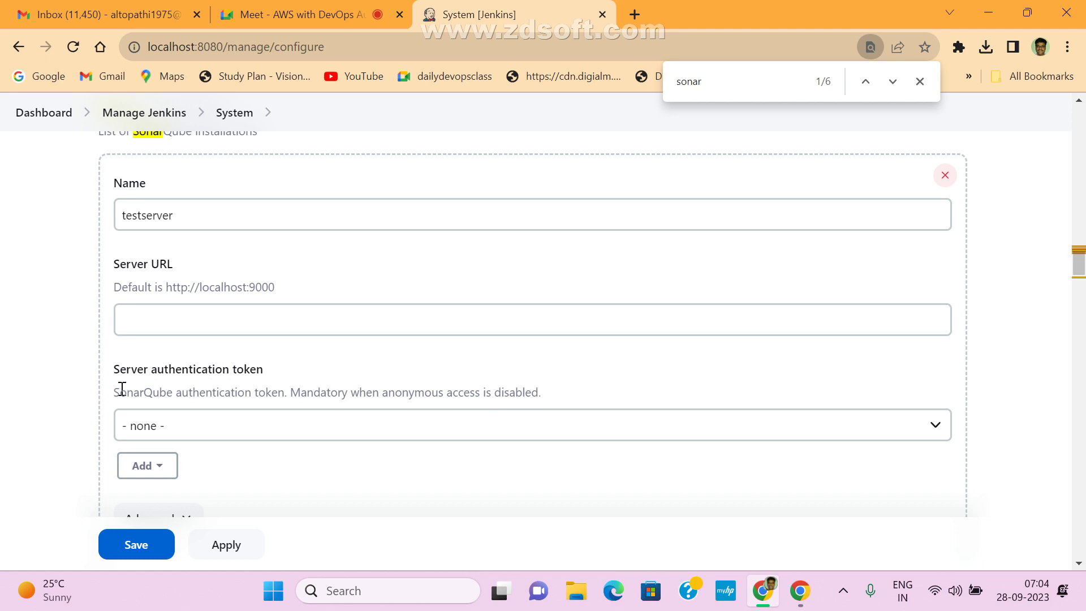
left_click_drag(119, 393, 544, 394)
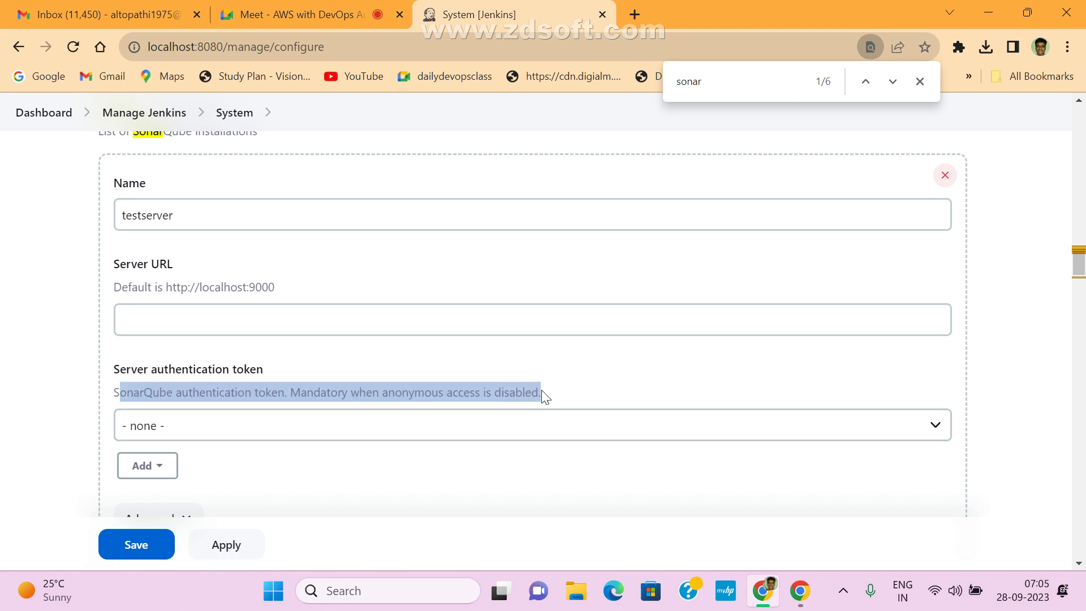
left_click(216, 385)
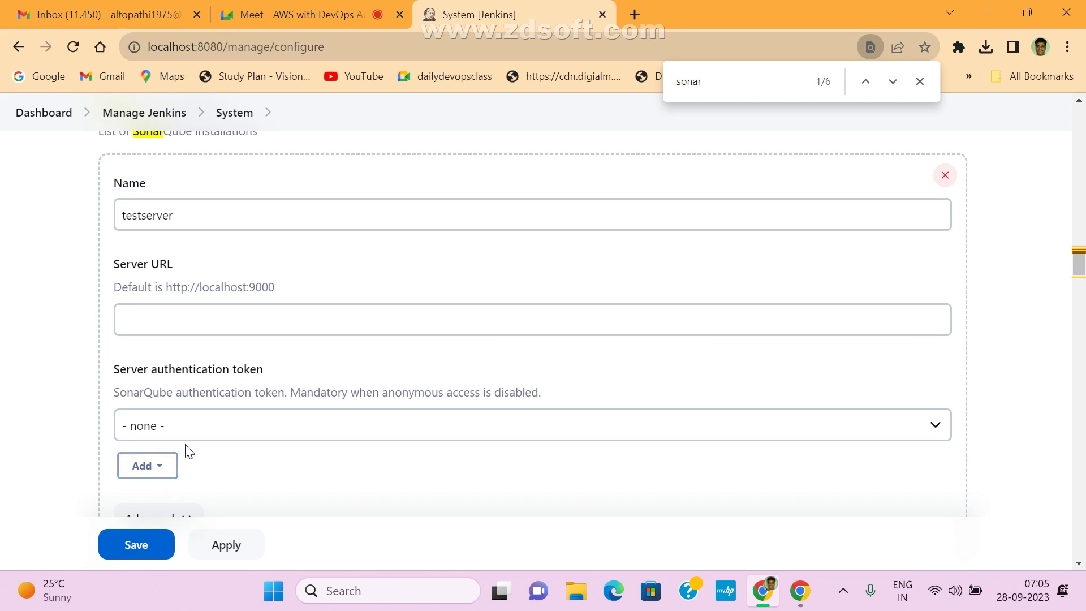
- Admit the person waiting in the Meet call, then return to the Jenkins System page
left_click(306, 14)
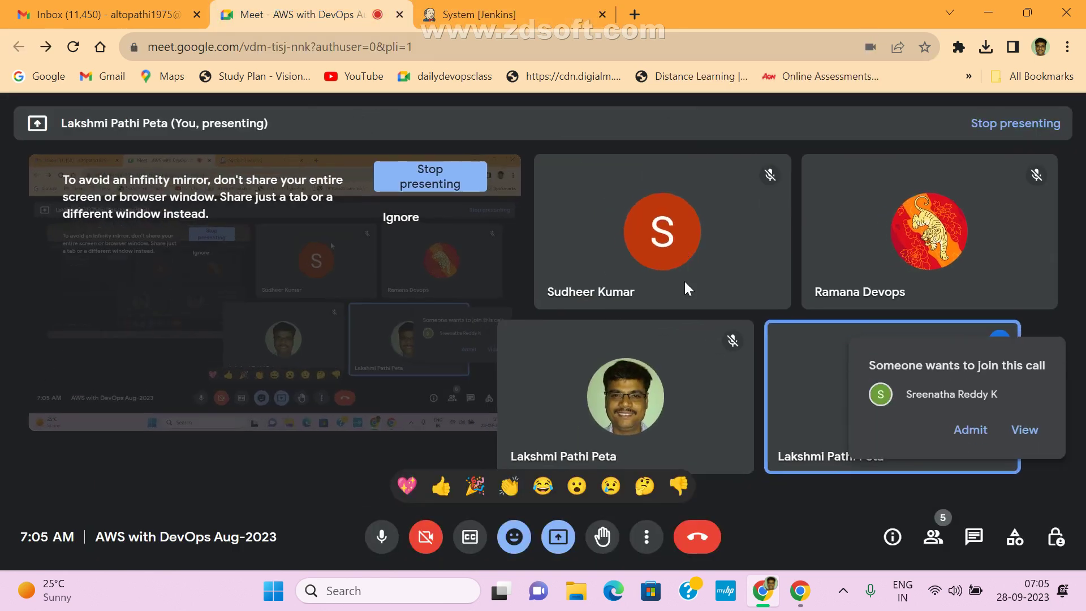
left_click(966, 436)
left_click(566, 12)
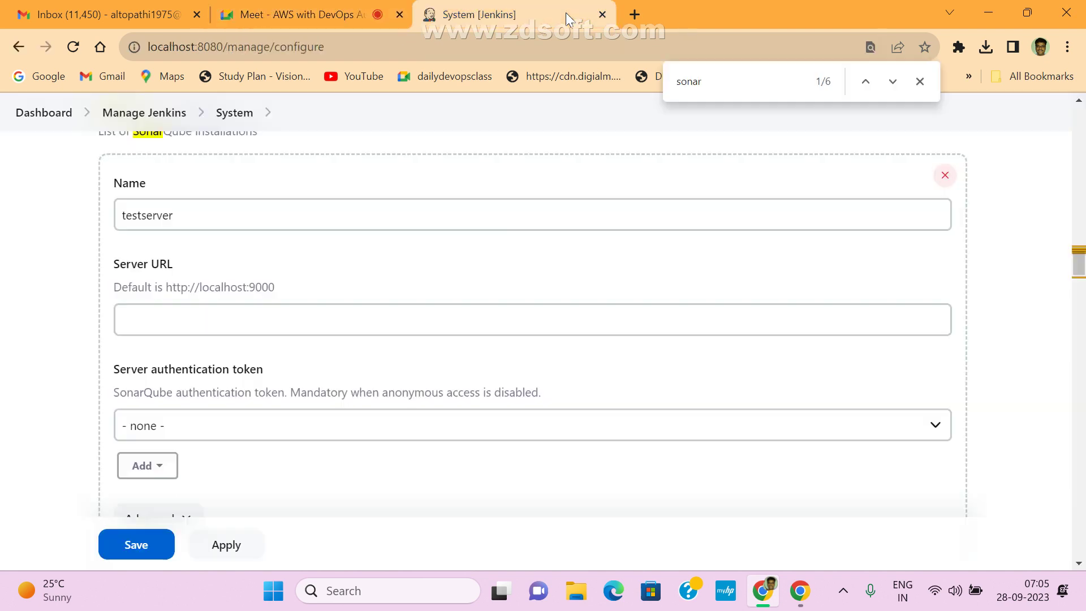
scroll(208, 277, "up", 3)
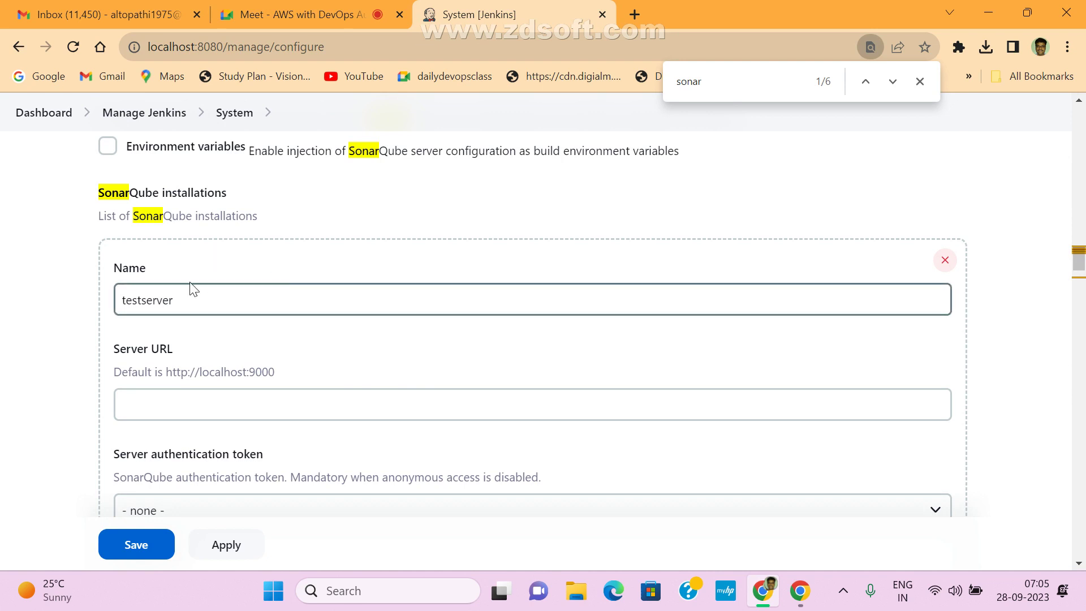
scroll(313, 357, "down", 3)
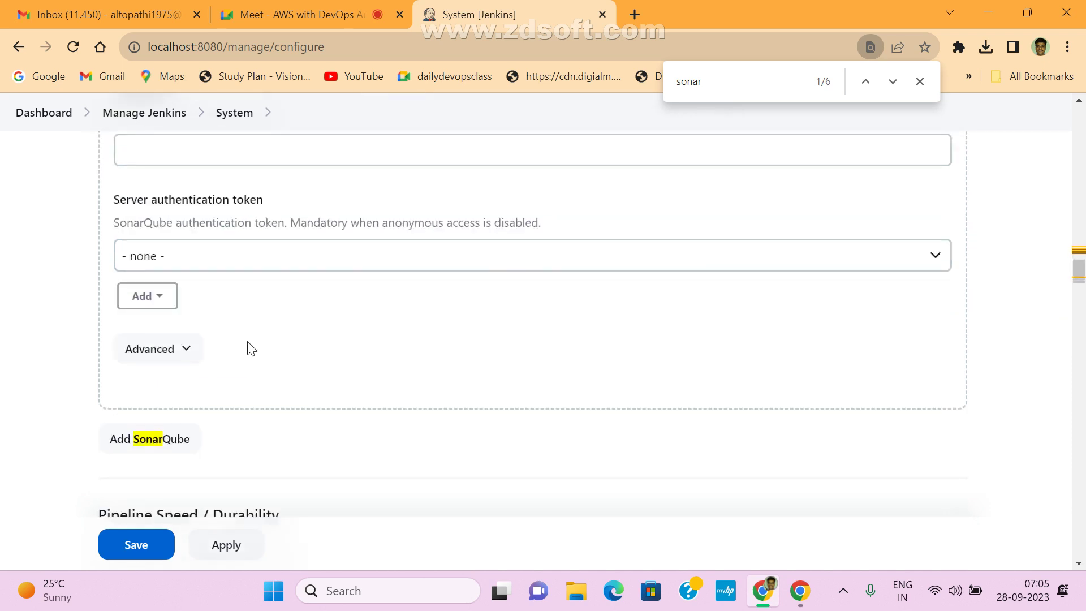
scroll(248, 347, "up", 12)
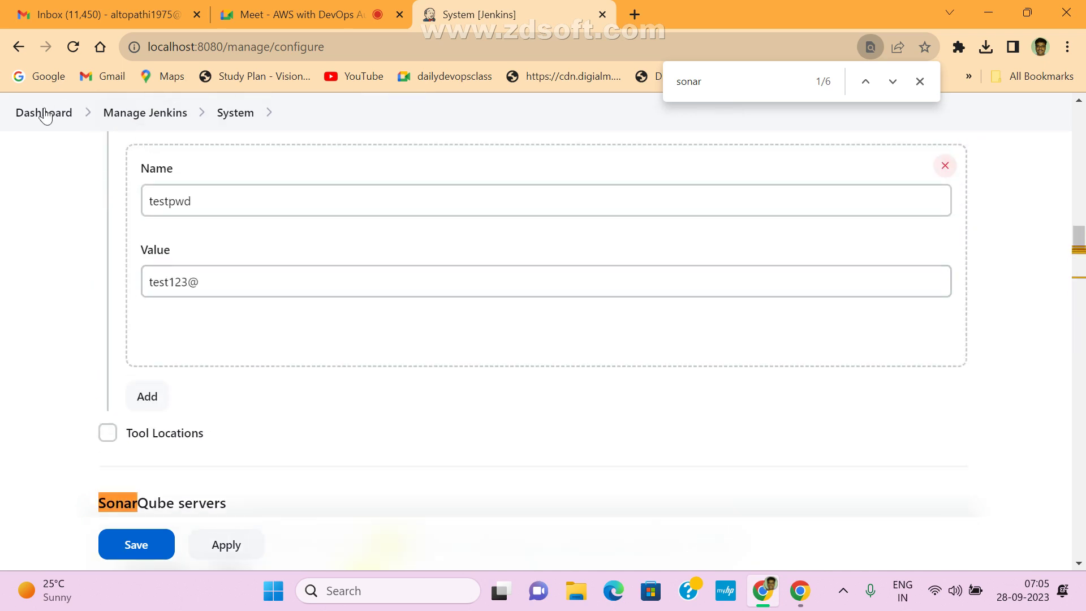
- Close the sonar search and leave the System page for Manage Jenkins
left_click(920, 86)
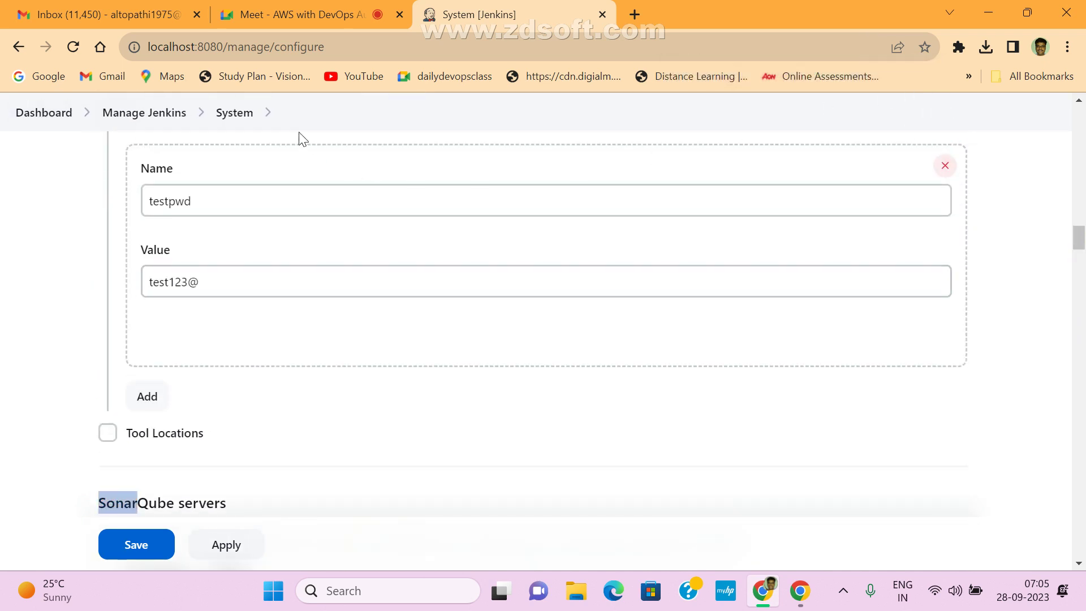
left_click(146, 113)
left_click(627, 154)
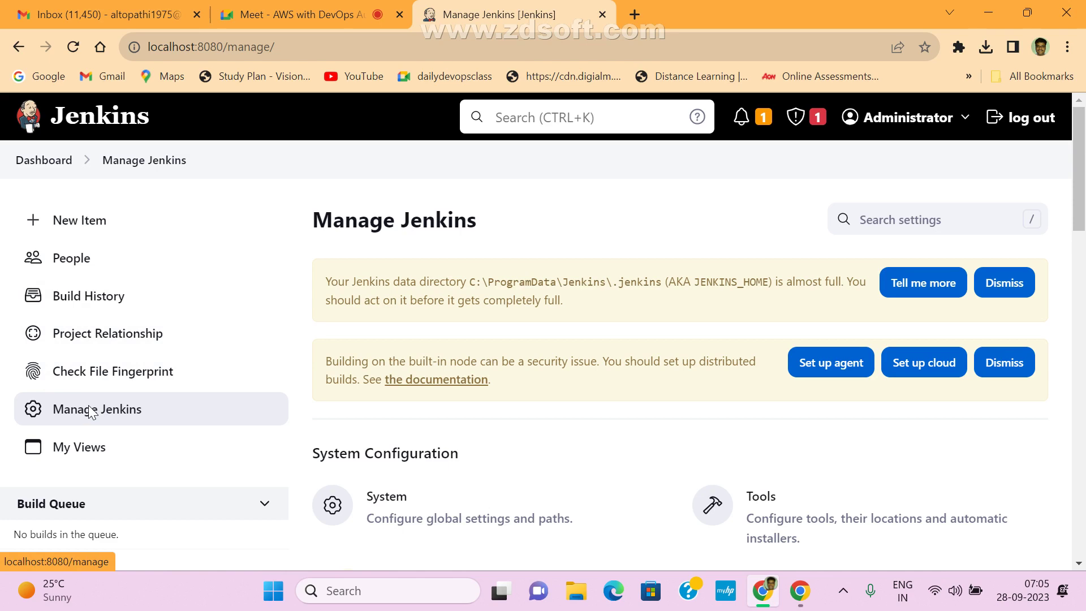
scroll(447, 447, "down", 3)
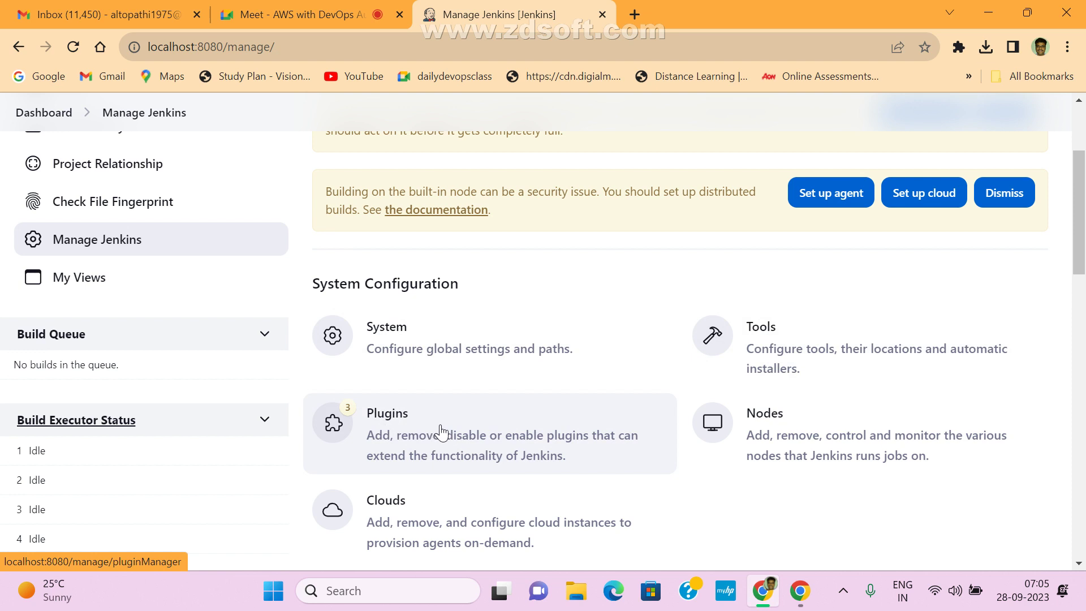
- Launch Paint and write the list Git, Bitbucket, Maven on the canvas
key("super+r")
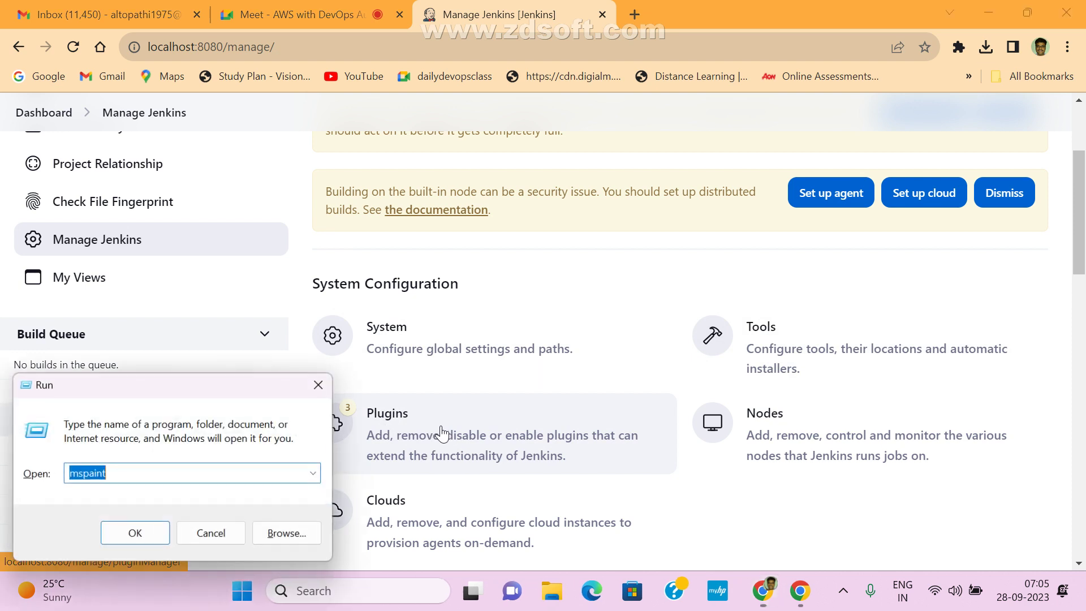
key("Return")
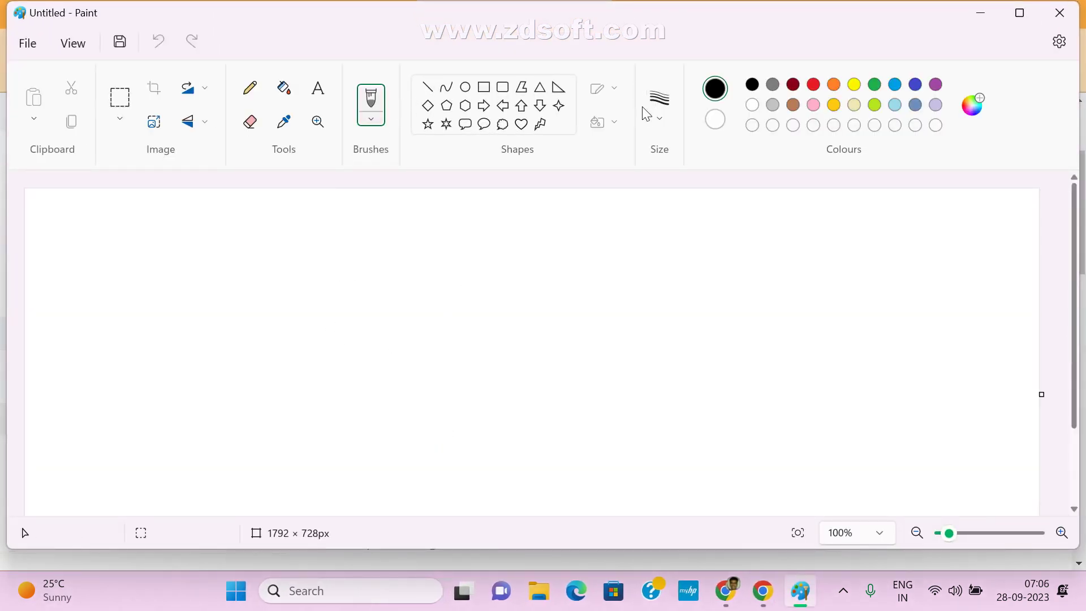
left_click(318, 90)
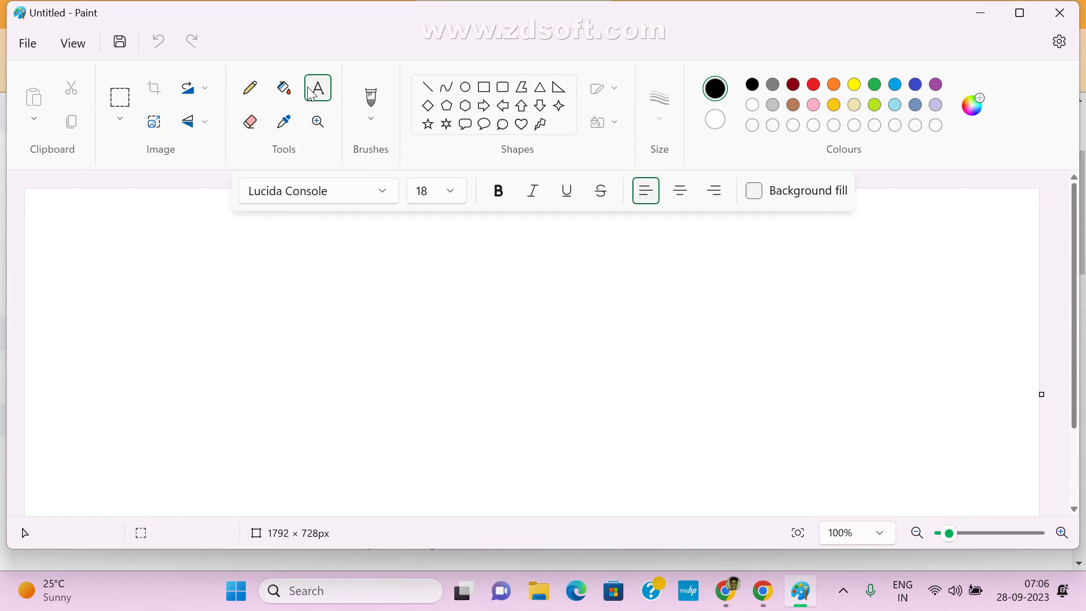
left_click(227, 275)
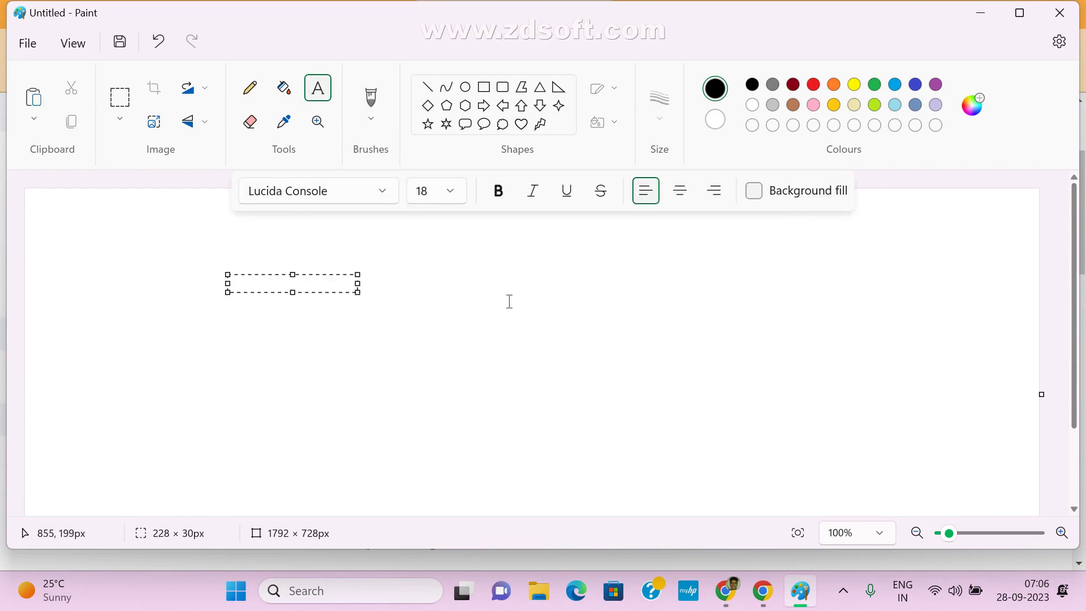
type("Git")
key("Return")
key("Return")
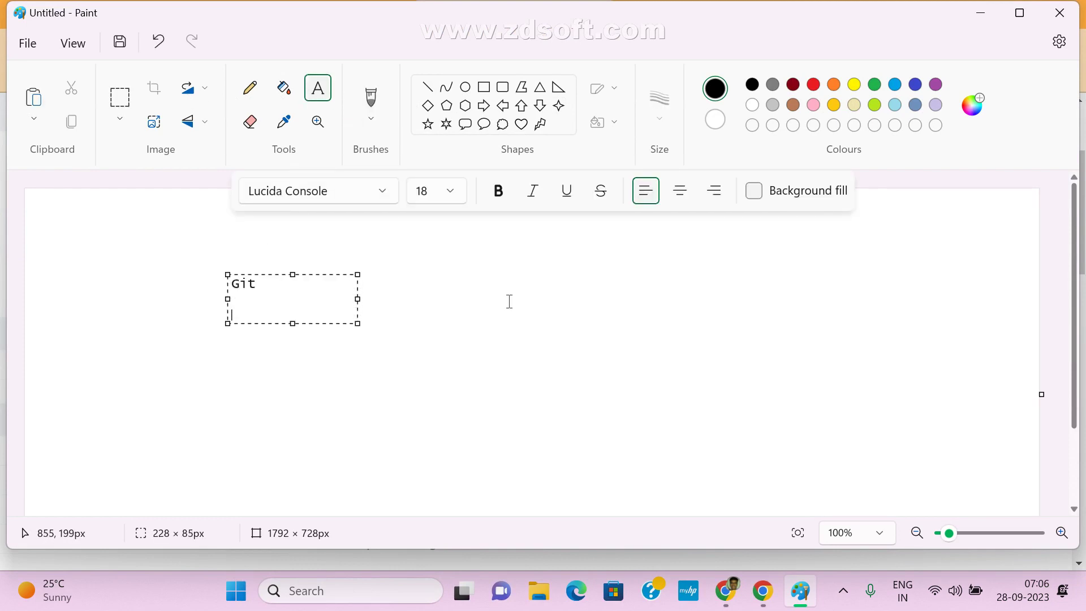
type("Bitb")
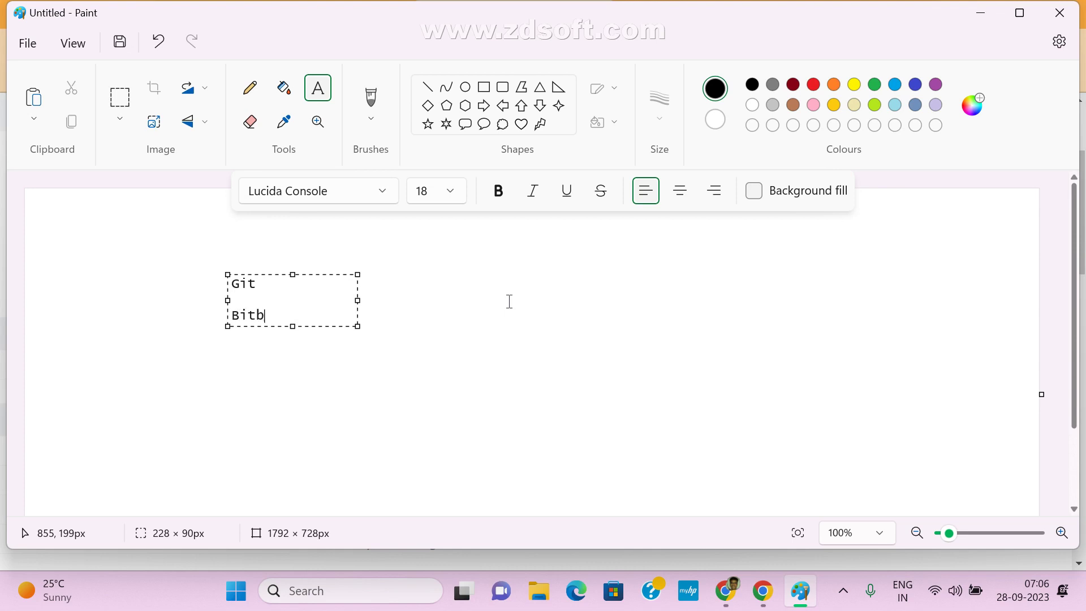
type("ucket")
key("Return")
key("Return")
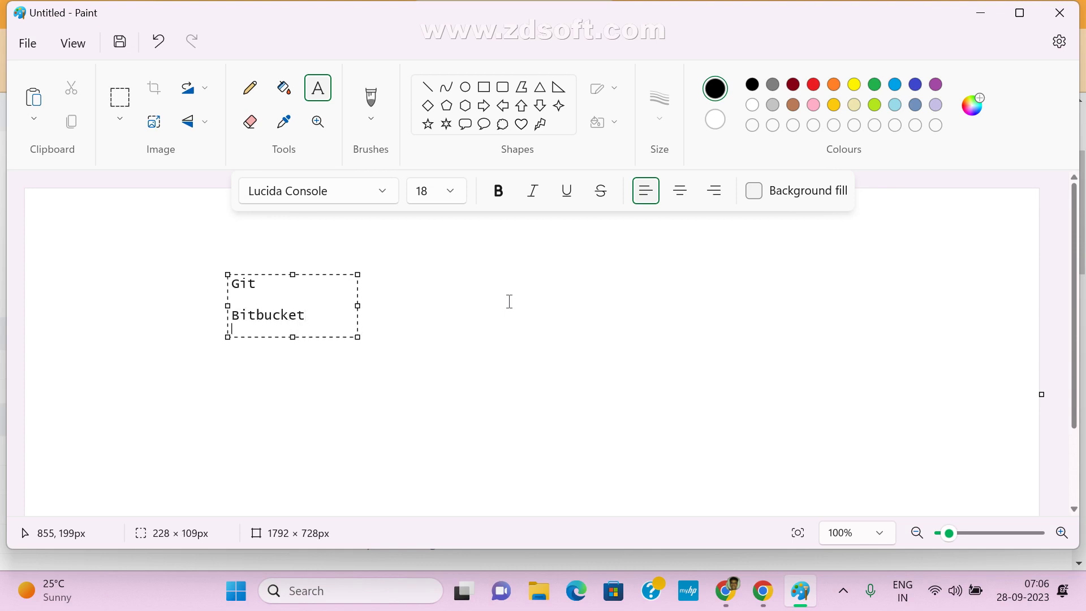
type("Ma")
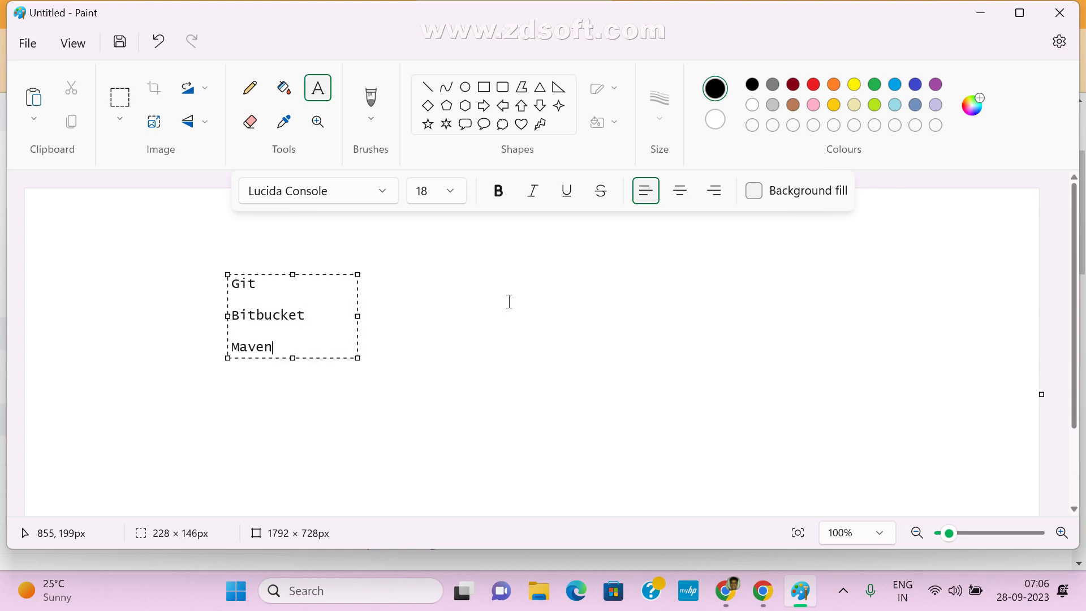
type("ven")
key("Return")
key("Return")
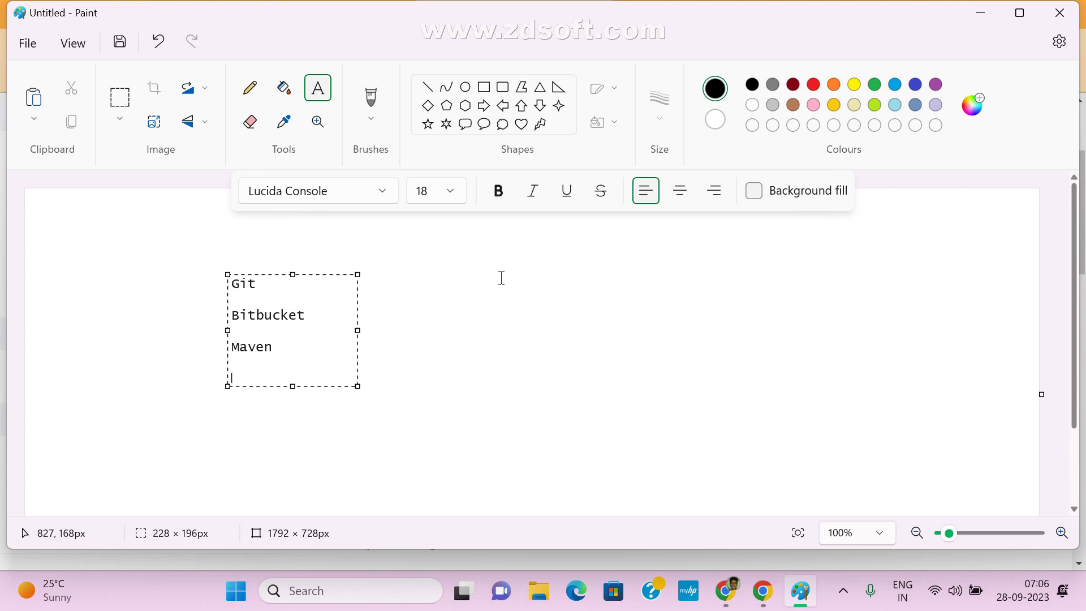
left_click(296, 421)
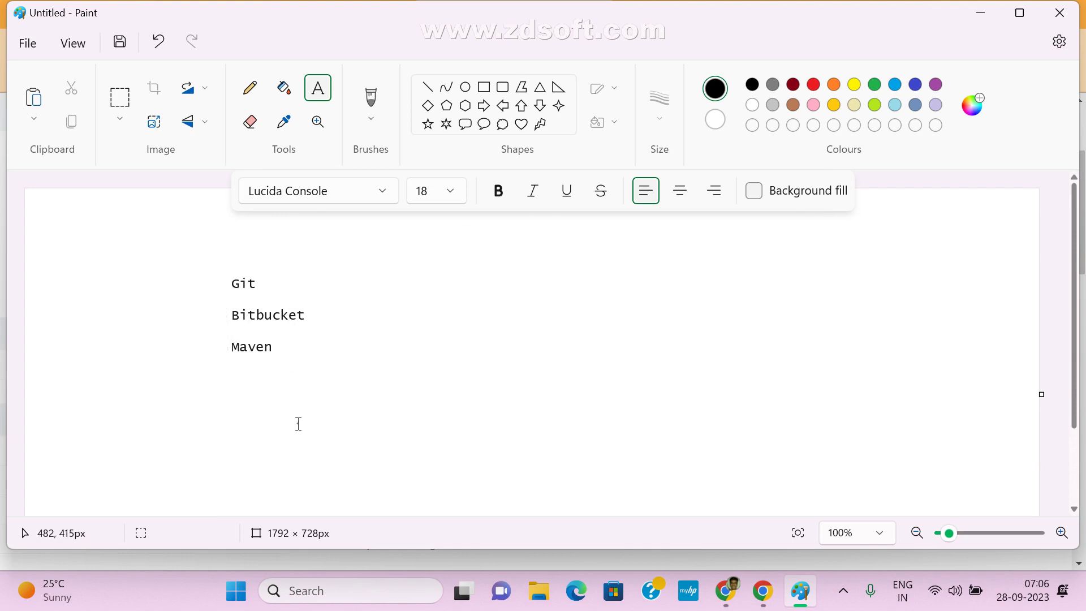
- Discard an empty text box, briefly minimize Paint to view Jenkins, then restore it
left_click(231, 379)
left_click(330, 439)
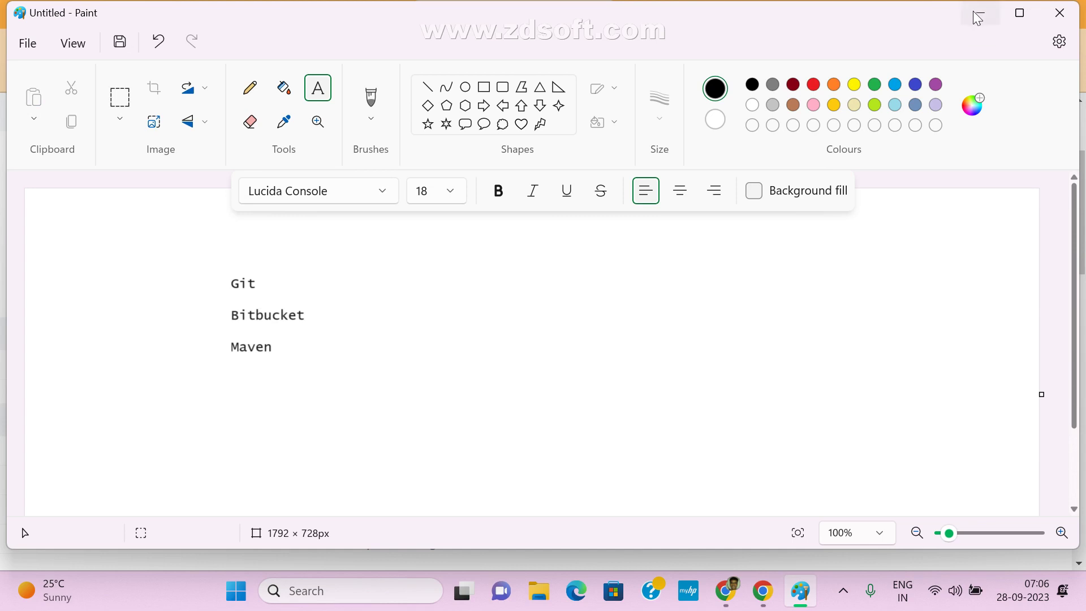
left_click(980, 13)
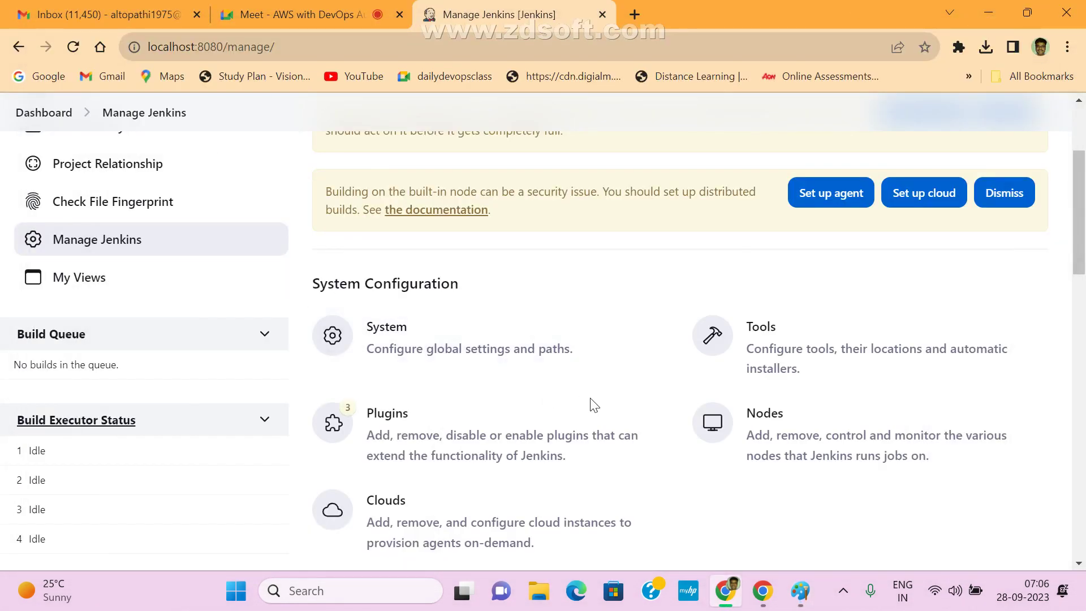
scroll(205, 298, "up", 3)
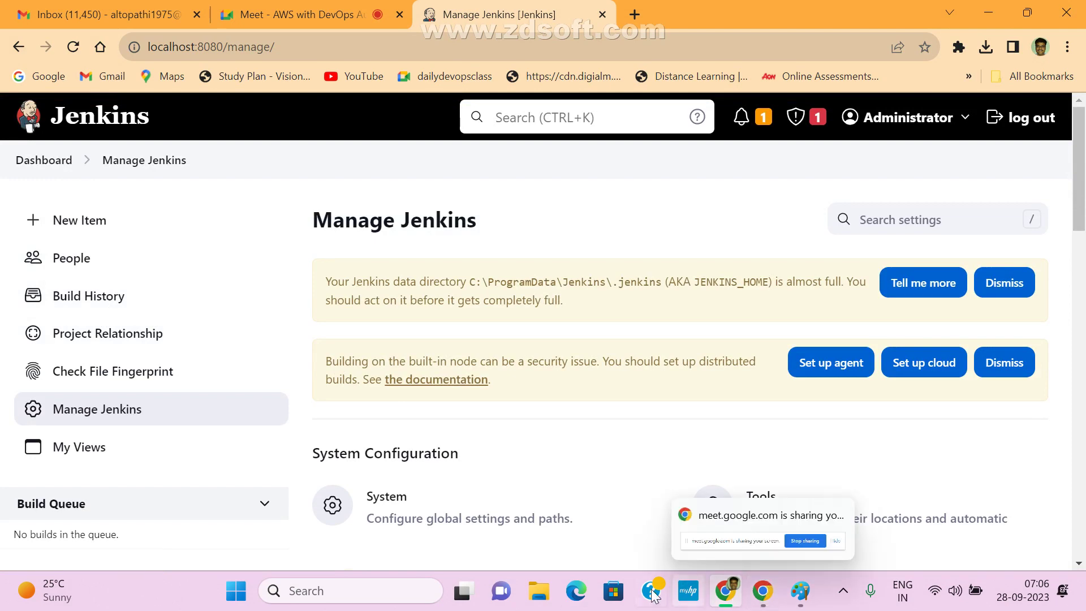
left_click(801, 592)
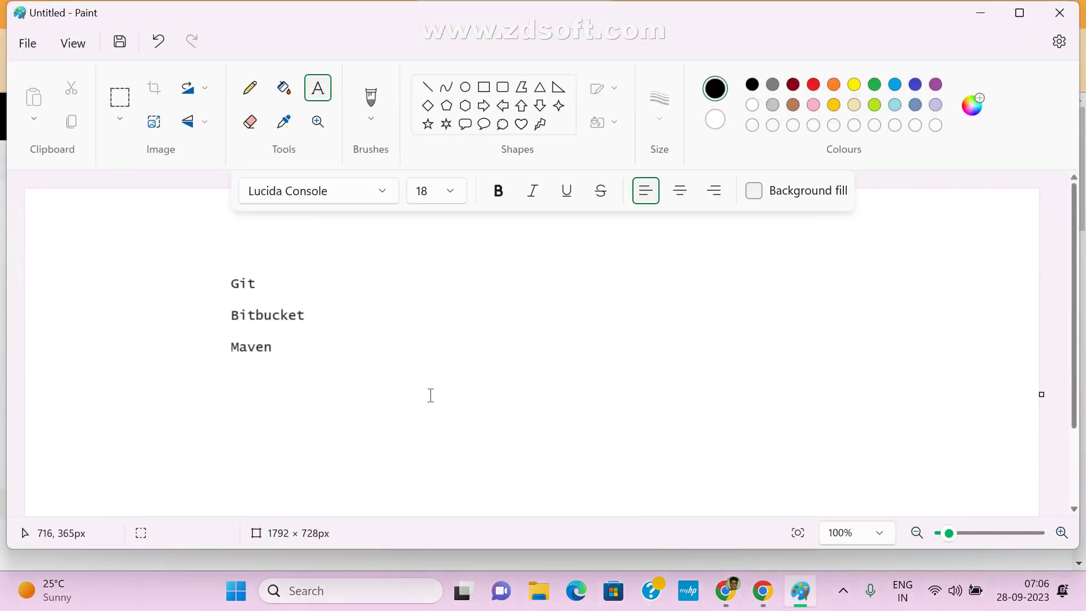
- Add SonarQube and another tool line, undo all the text, and minimize Paint
left_click(232, 376)
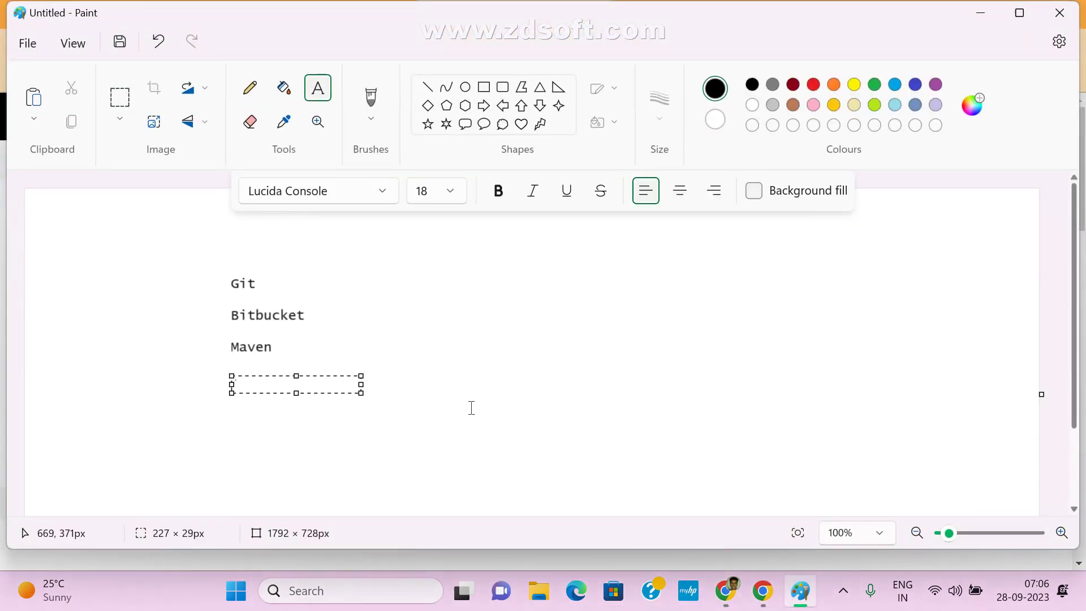
type("SonarQu")
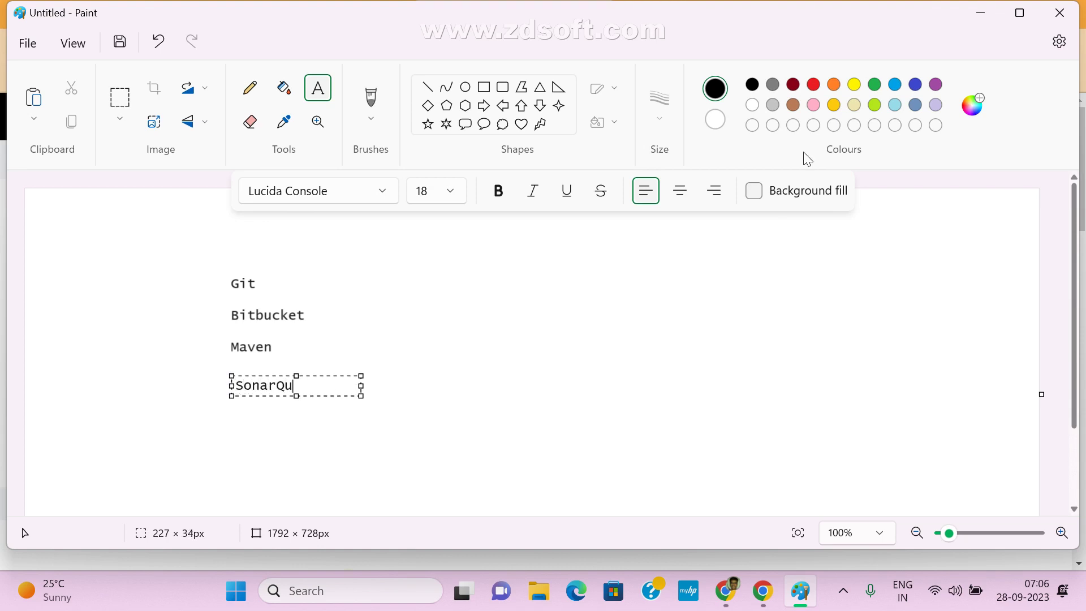
type("be")
key("Return")
key("Return")
type("T")
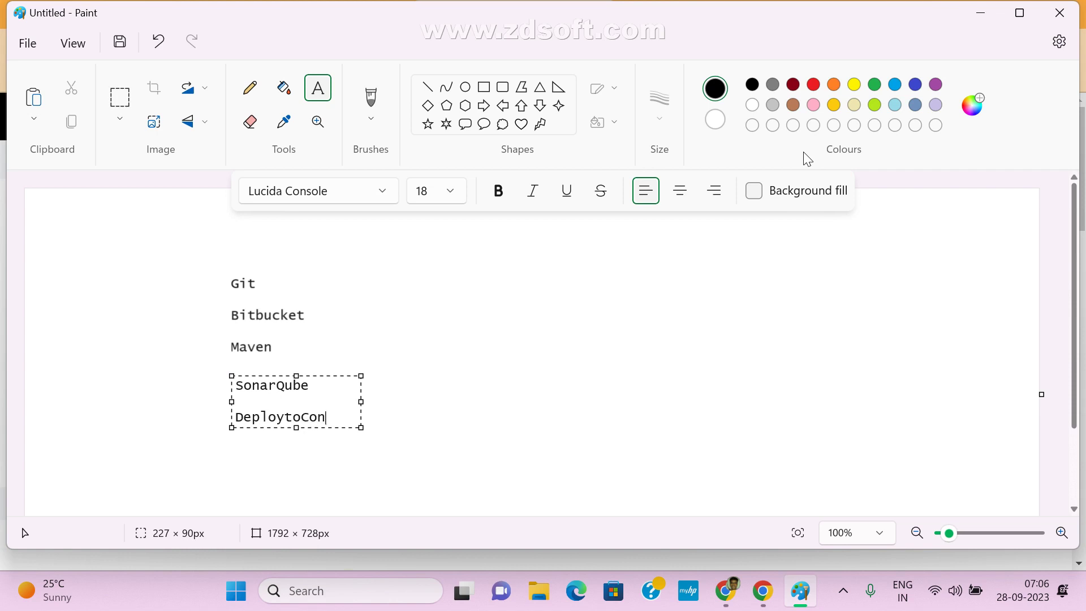
type("tainer")
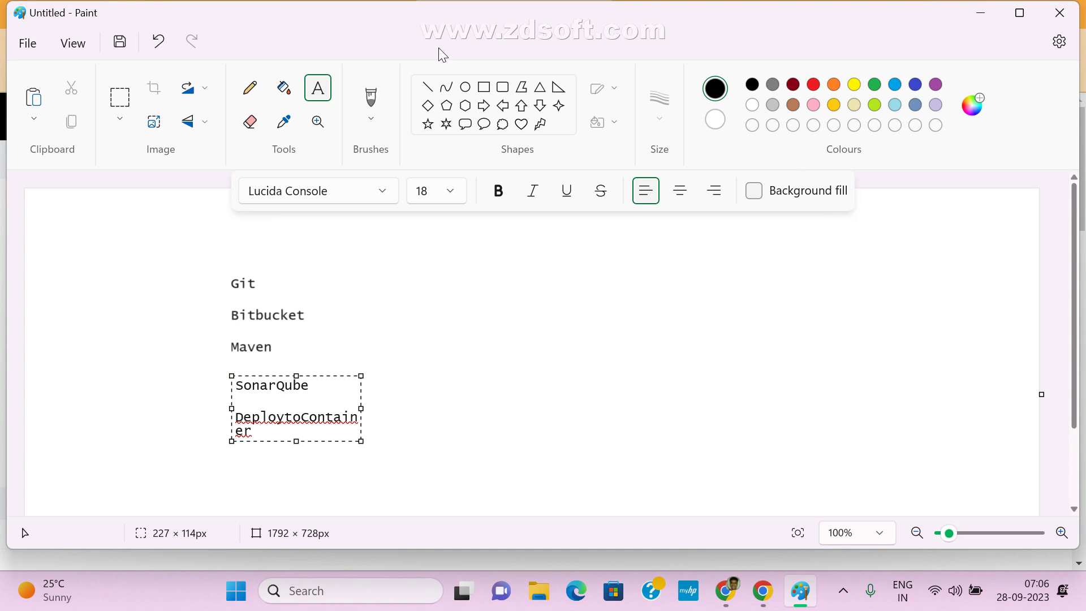
left_click_drag(227, 280, 408, 443)
left_click(522, 410)
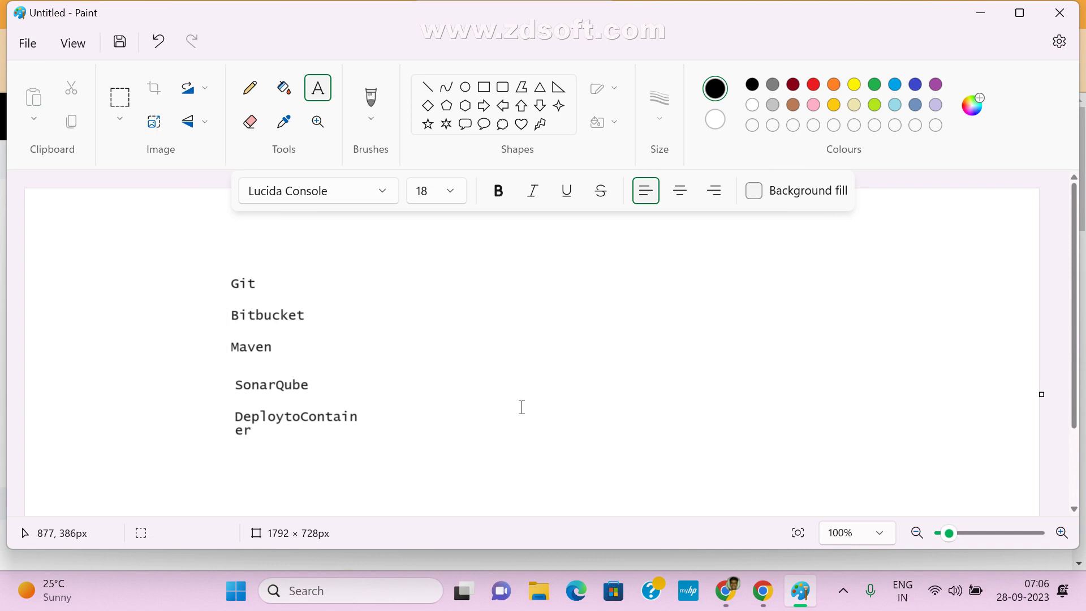
key("ctrl+z")
key("ctrl+z")
key("ctrl+z")
key("ctrl+z")
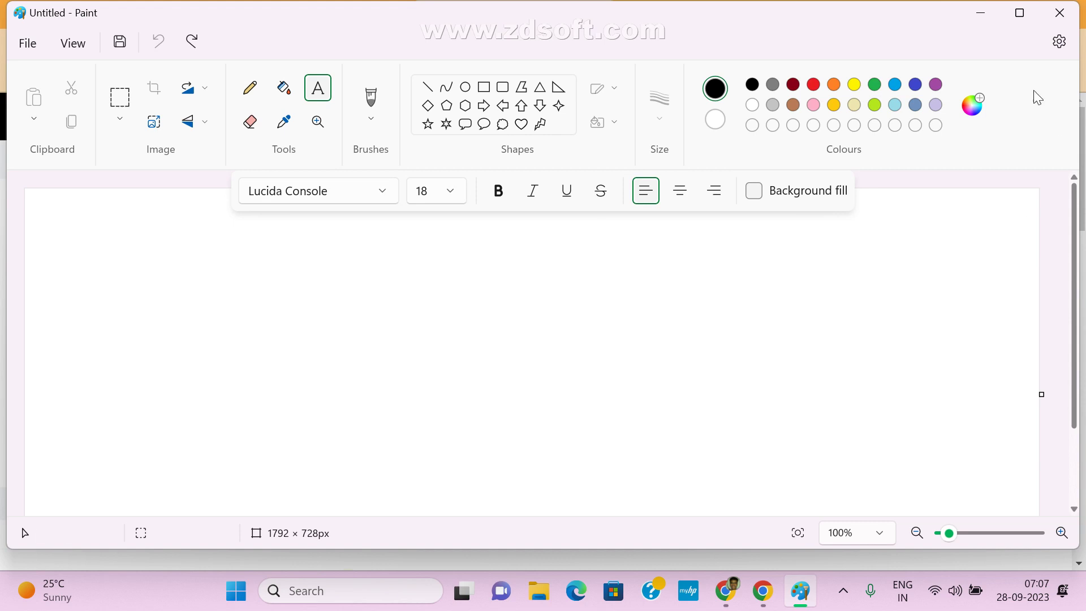
left_click(979, 15)
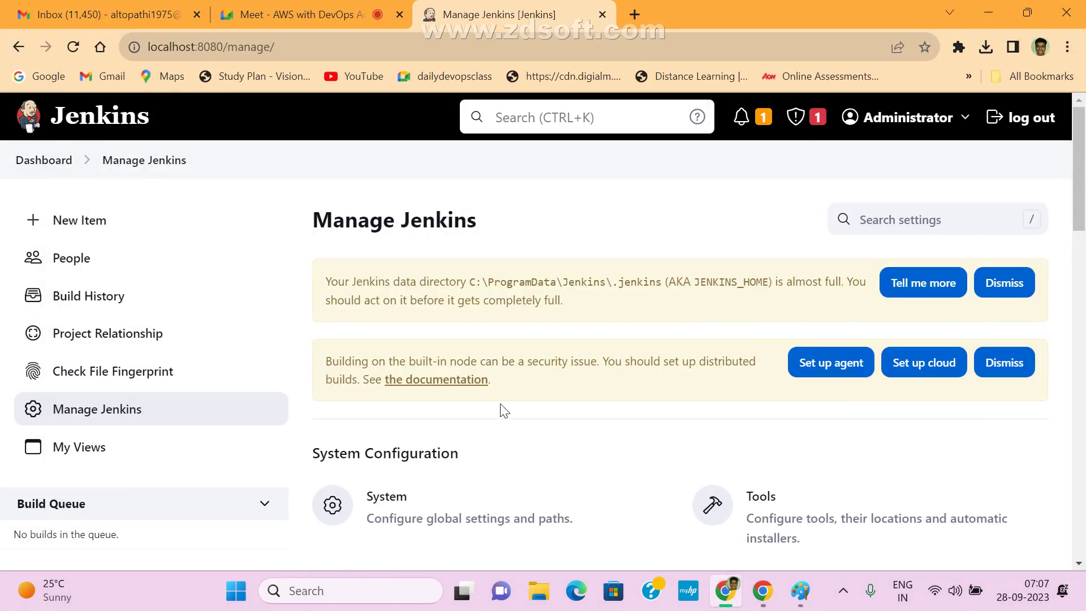
scroll(565, 441, "down", 5)
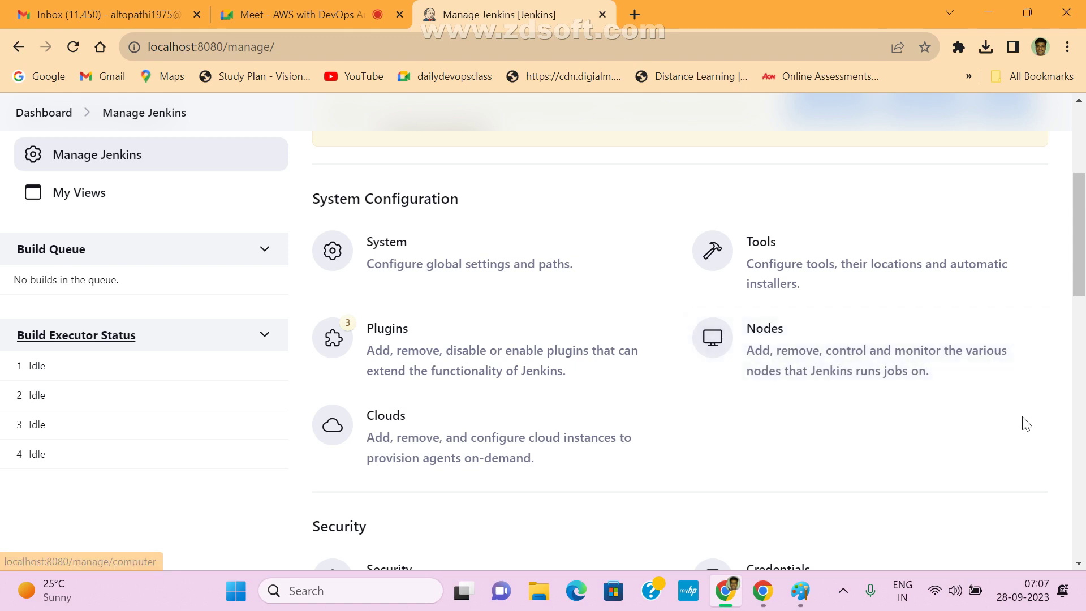
left_click_drag(1024, 421, 659, 342)
left_click_drag(910, 449, 730, 362)
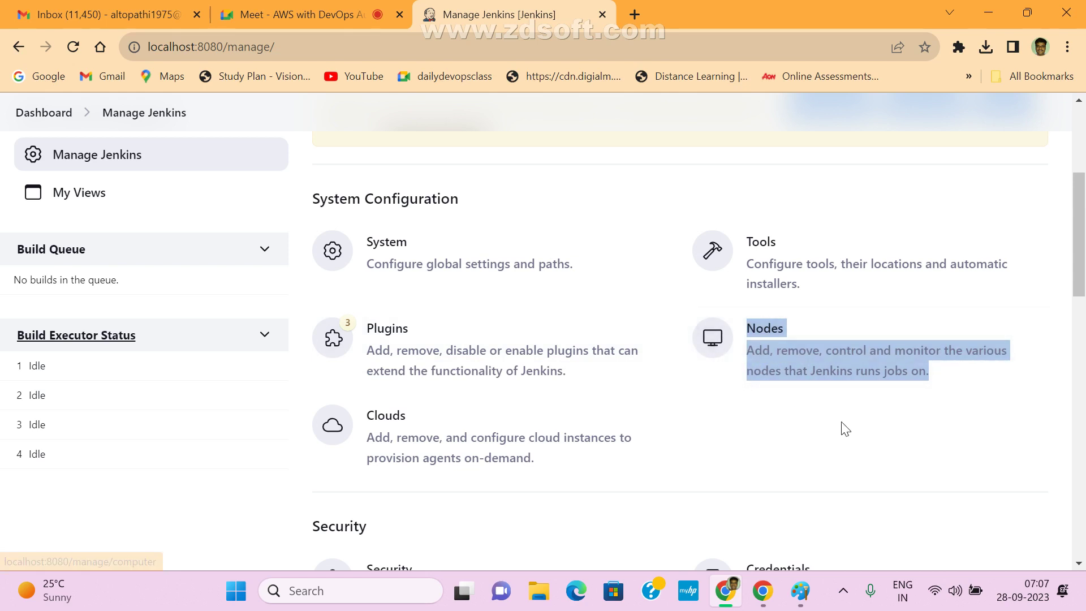
left_click_drag(916, 427, 707, 355)
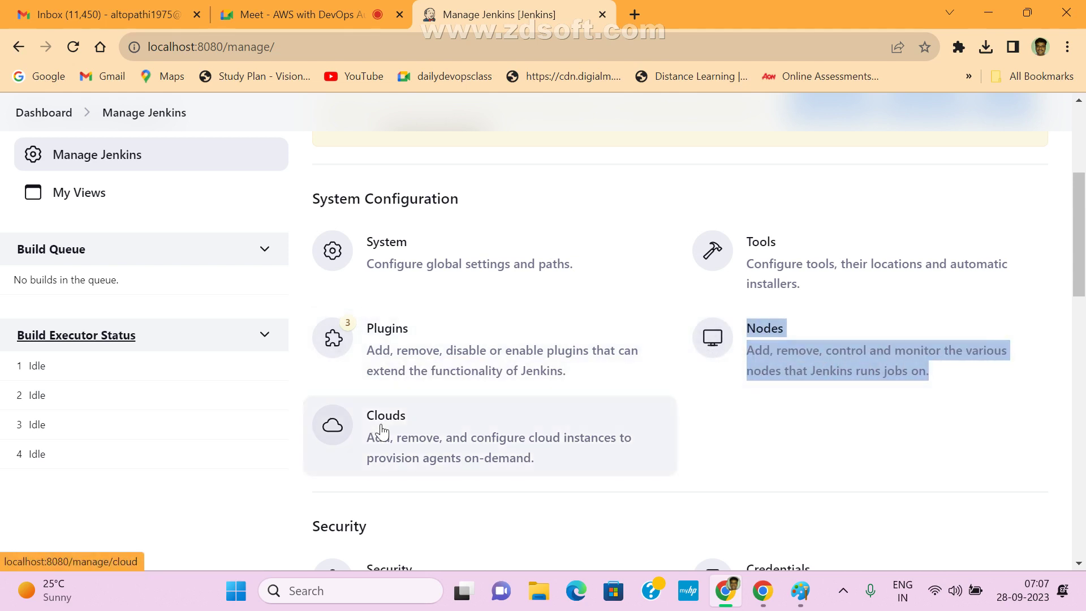
scroll(601, 381, "down", 5)
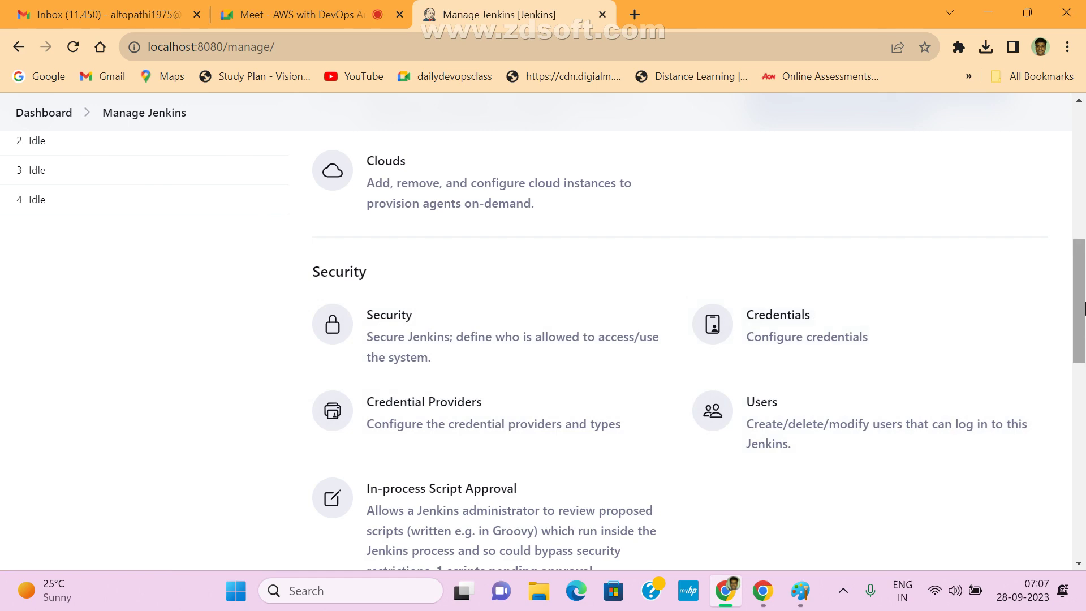
left_click_drag(1084, 300, 1084, 182)
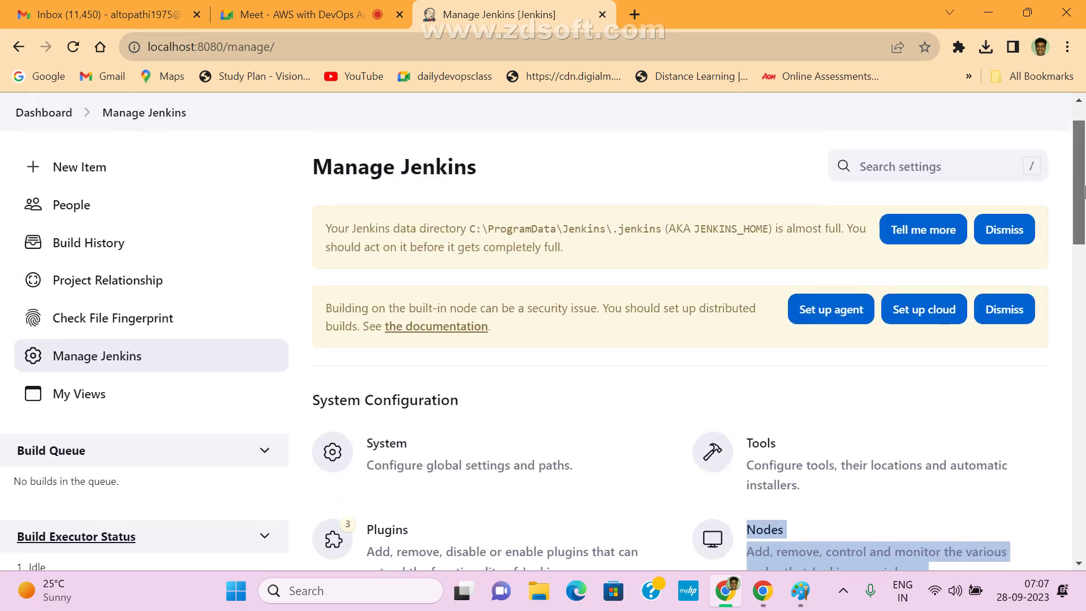
- Scroll the Manage Jenkins page to the Security section
scroll(990, 158, "up", 2)
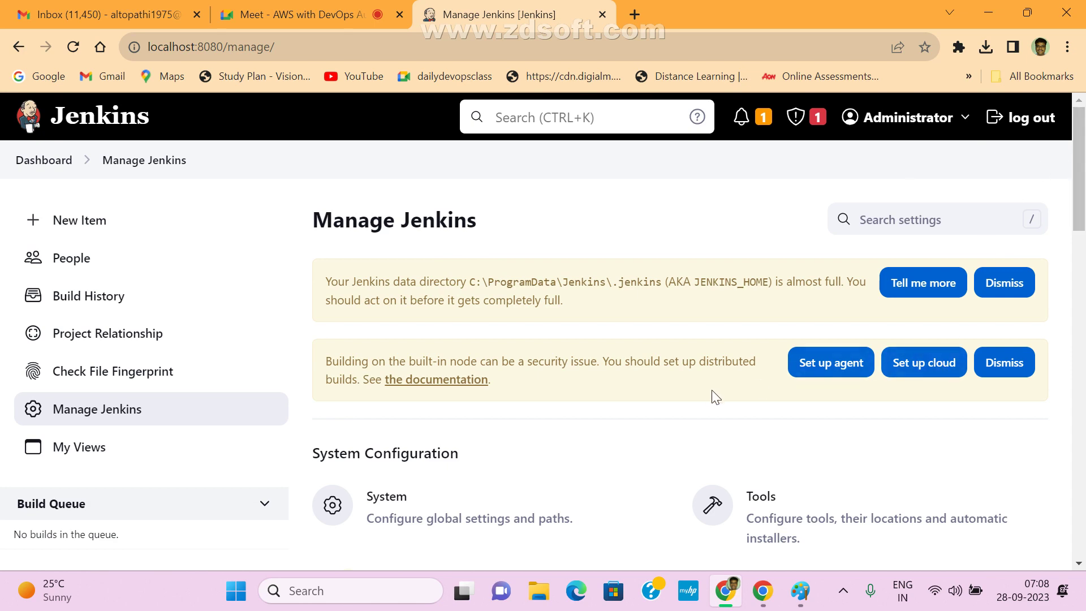
scroll(714, 392, "down", 8)
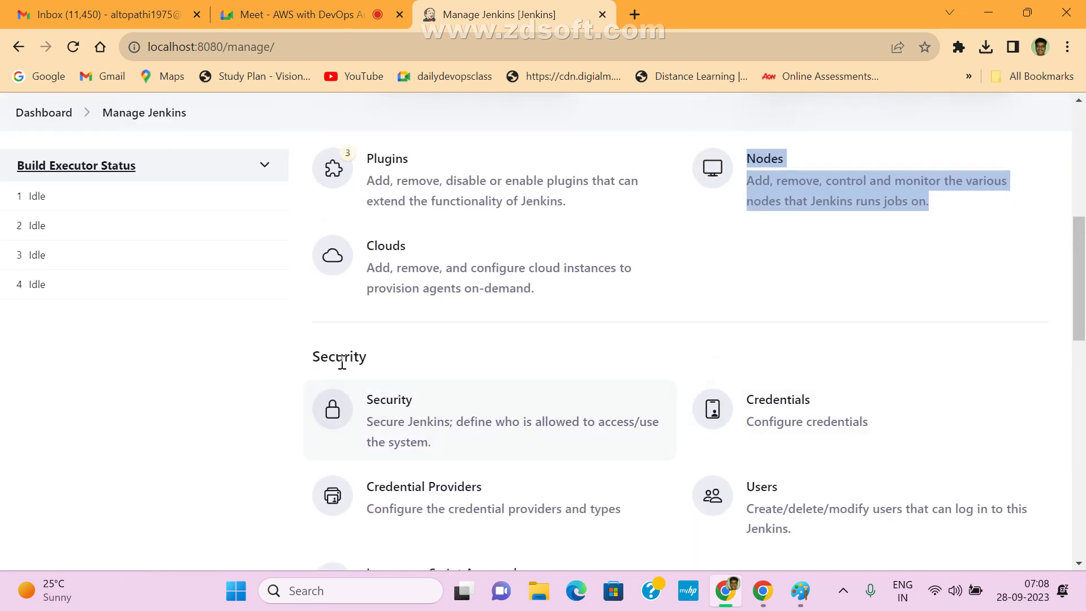
- Open the Users list showing only admin, then open the Create User form
left_click(762, 490)
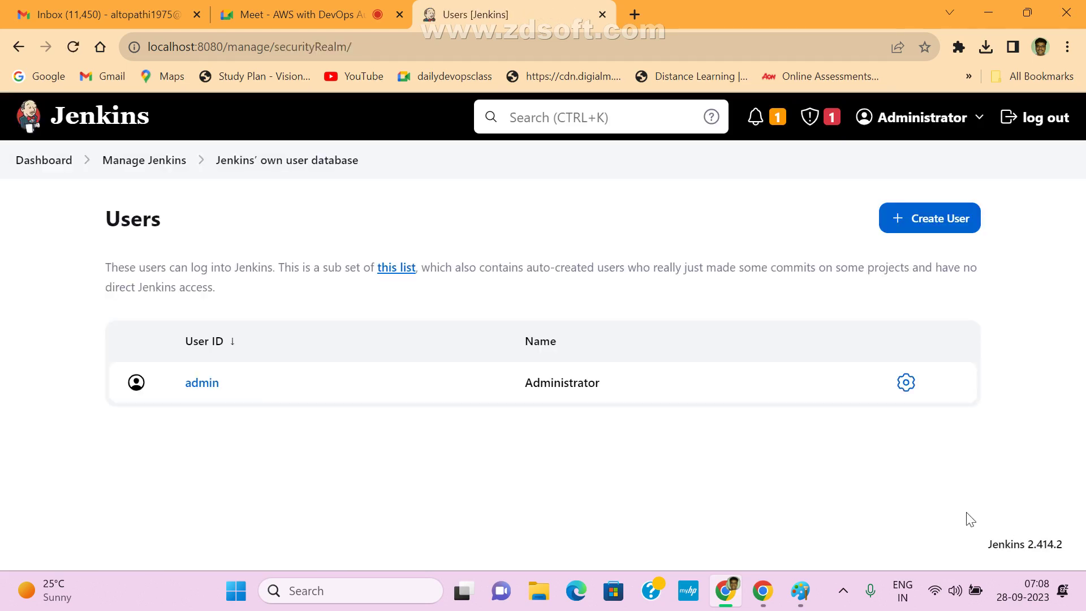
mouse_move(202, 396)
left_click_drag(96, 270, 222, 268)
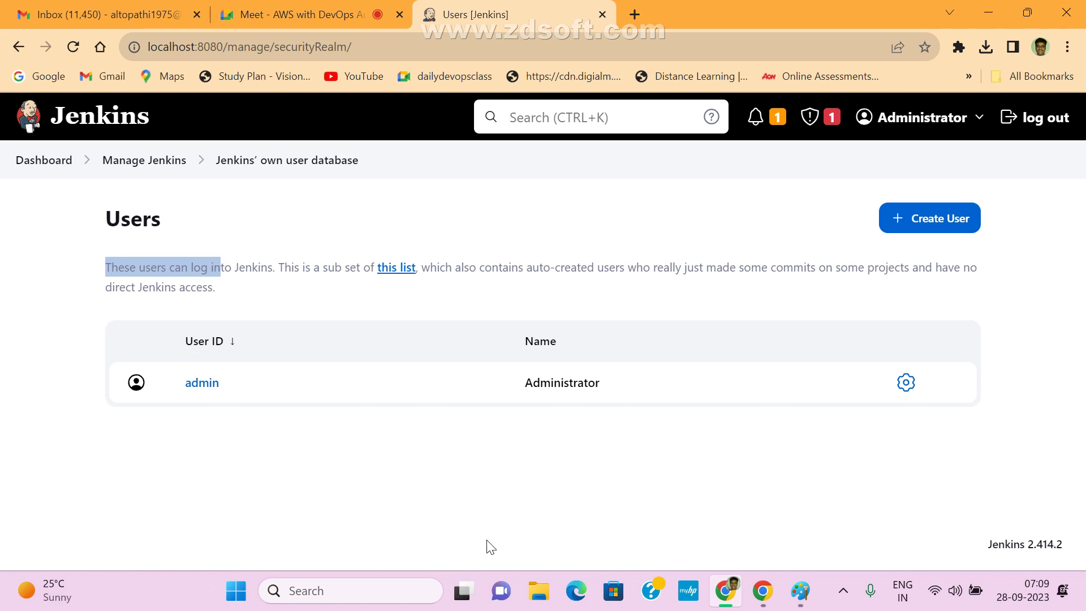
left_click(909, 228)
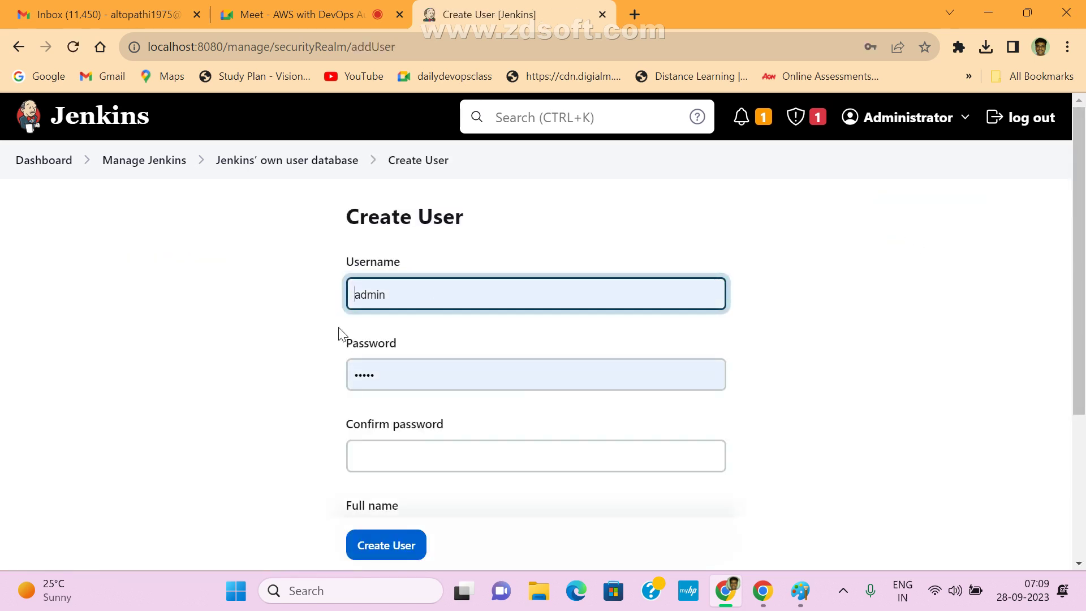
- Fill in username devuser, the password and its confirmation, full name Devuser, and the e-mail address
double_click(453, 294)
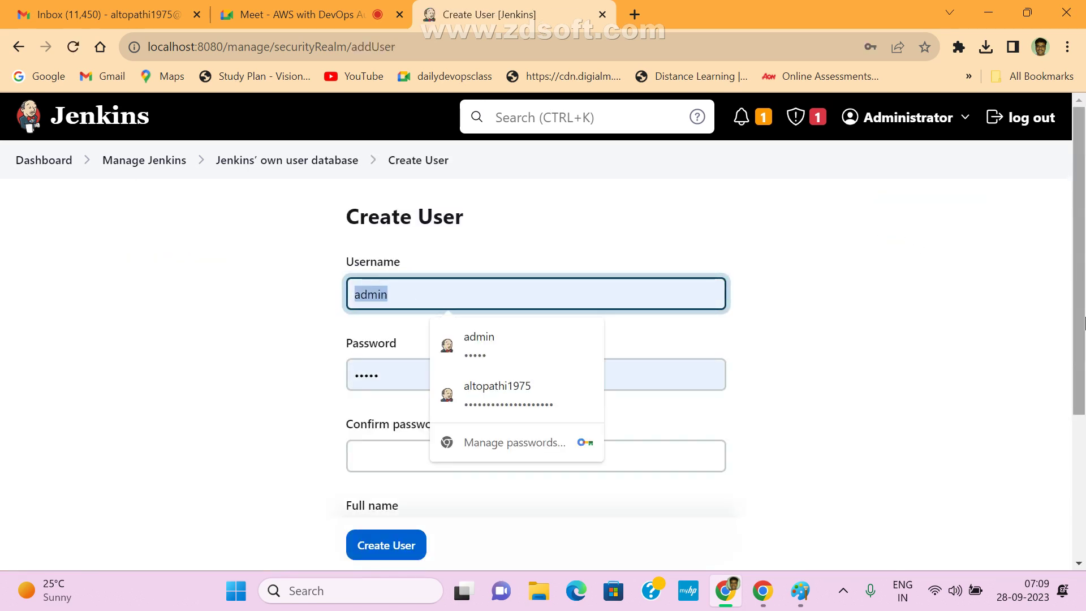
type("dev")
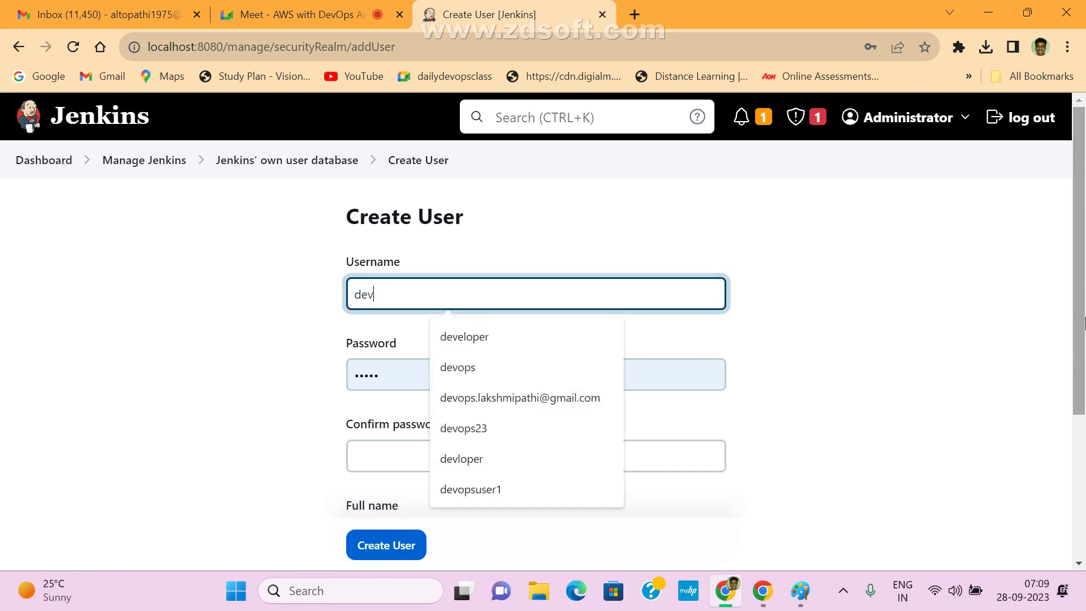
type("user")
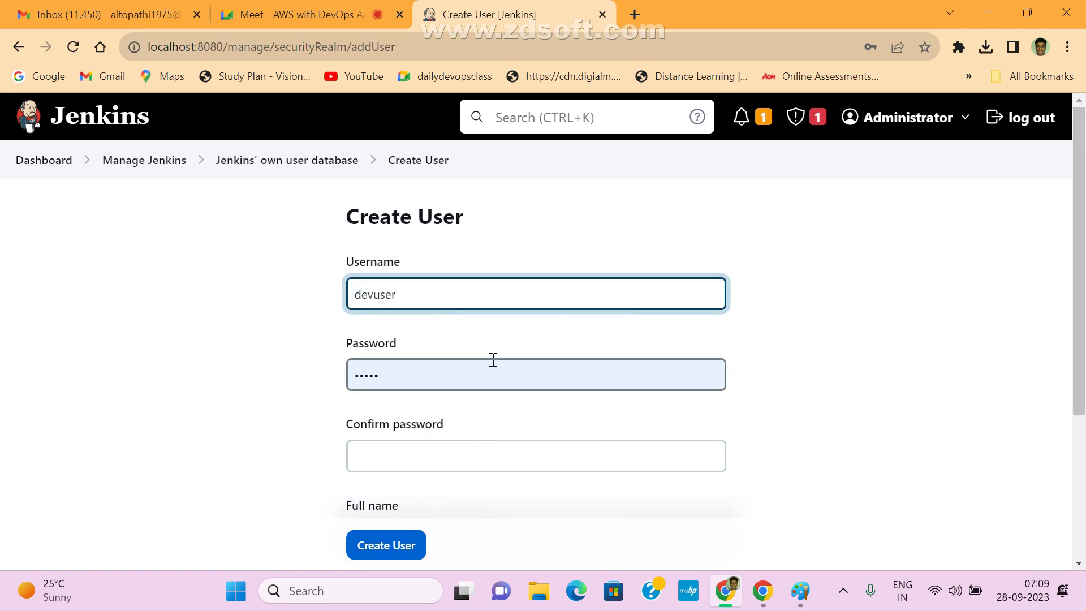
key("Tab")
type("d")
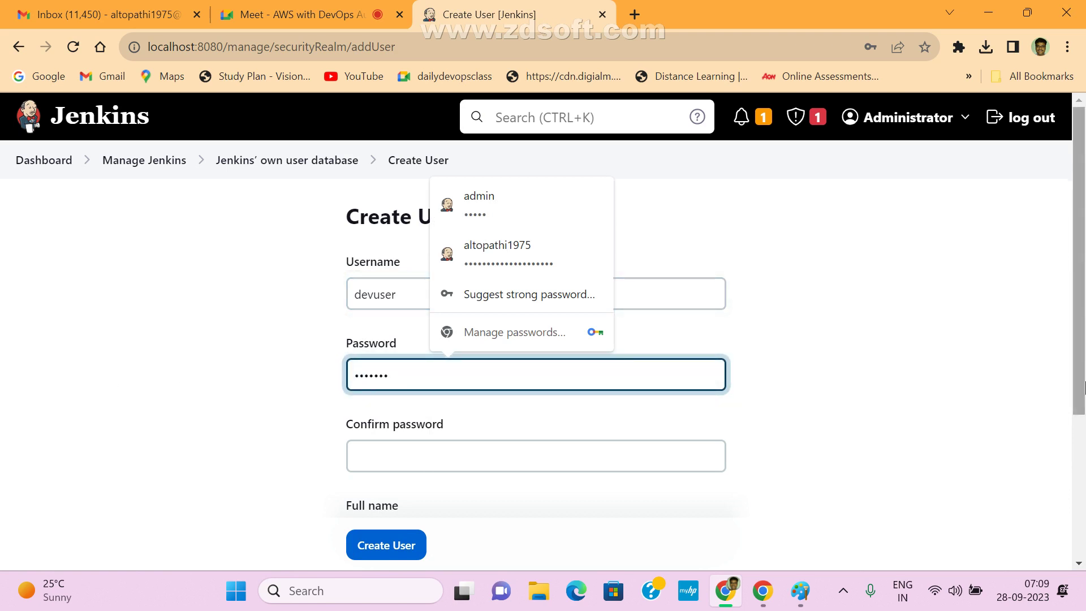
left_click(498, 452)
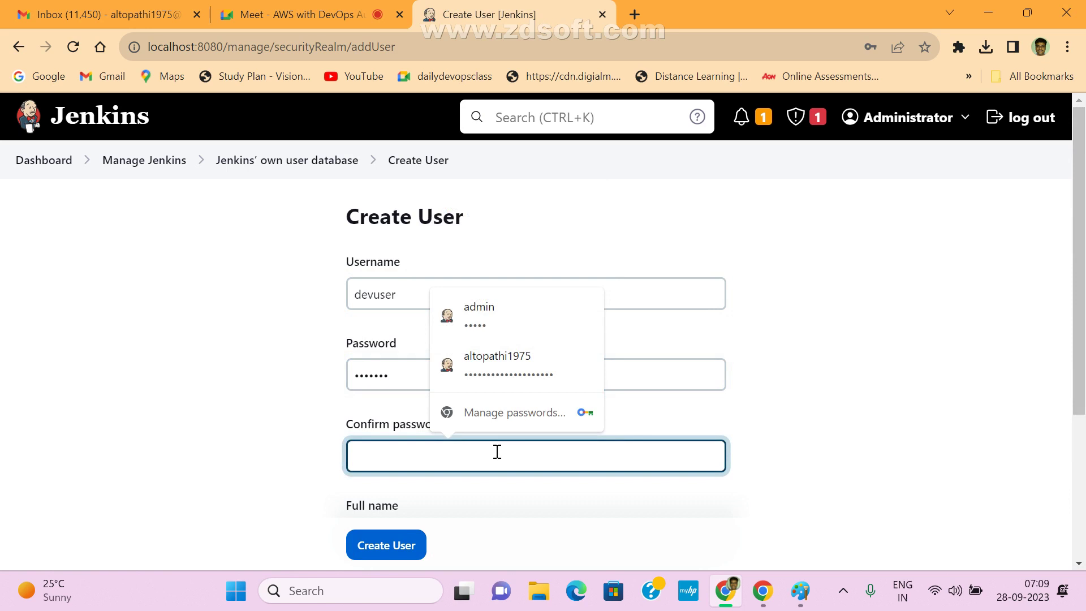
type("dev")
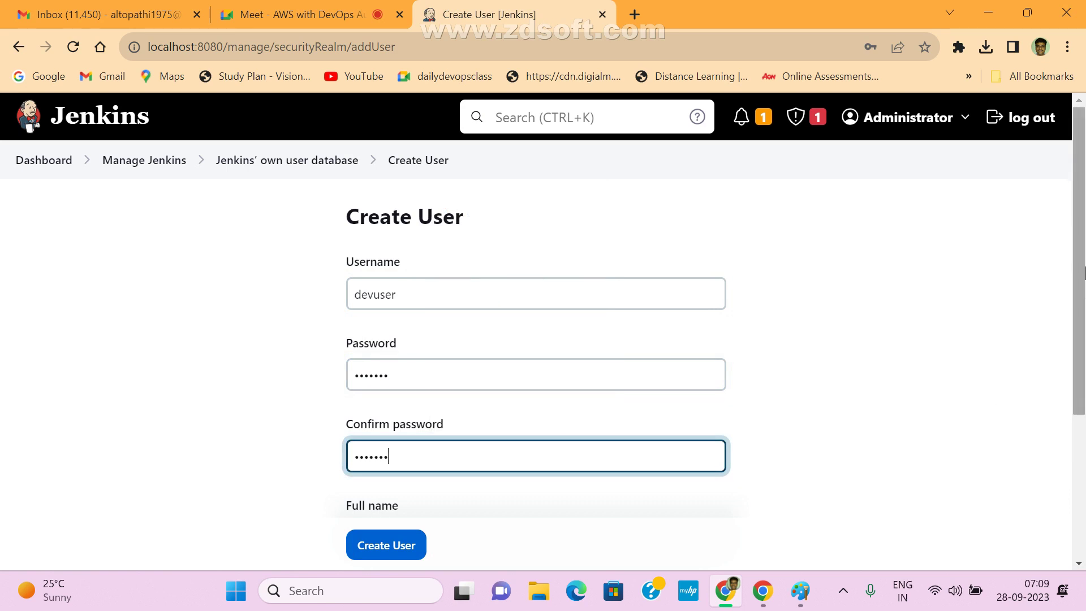
scroll(496, 425, "down", 3)
left_click(532, 406)
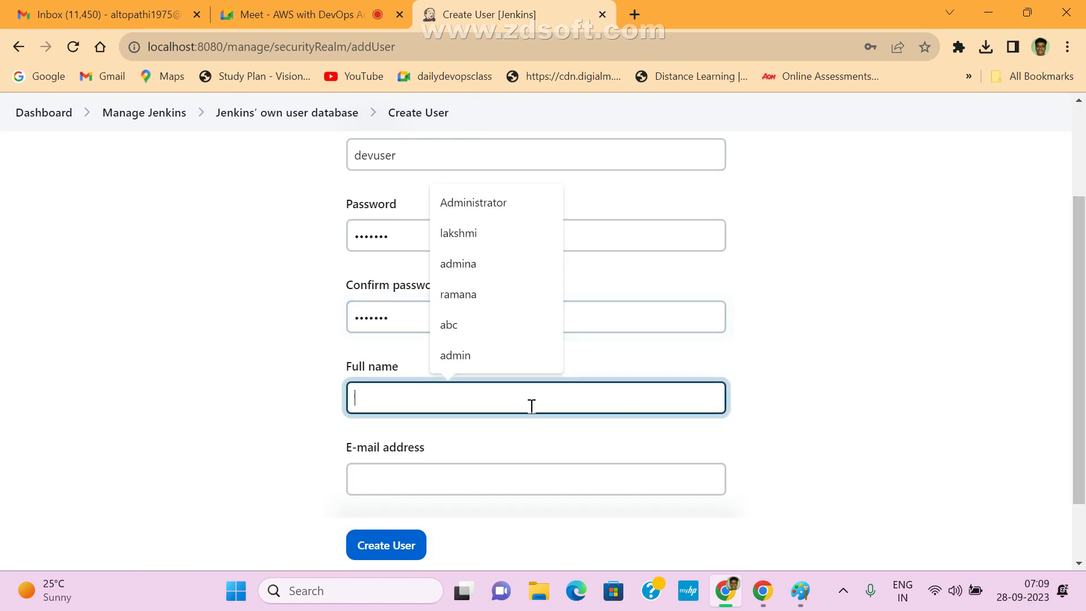
type("Deve")
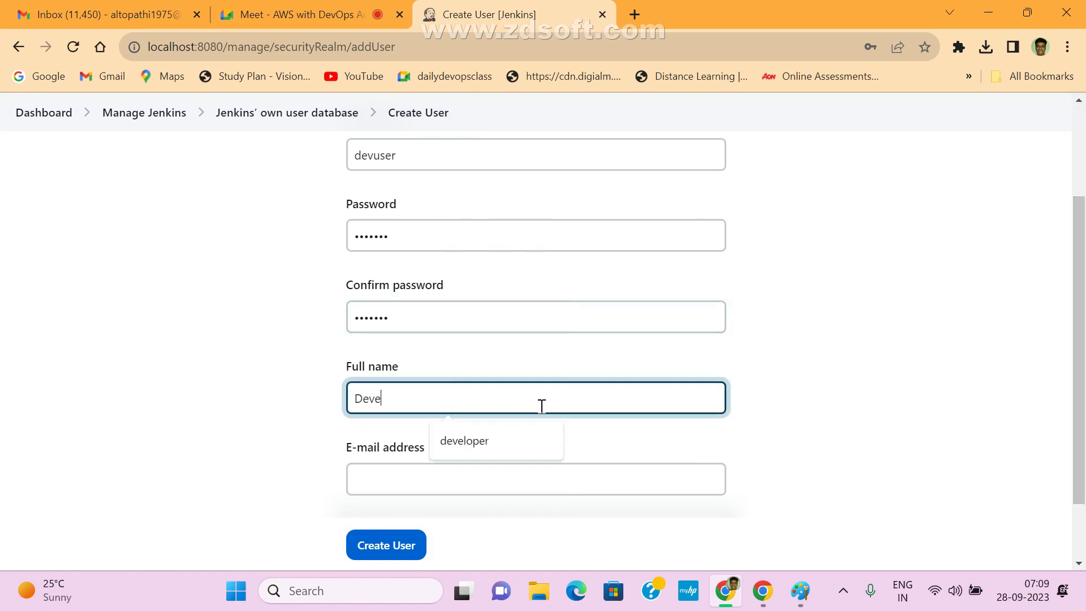
key("BackSpace")
type("use")
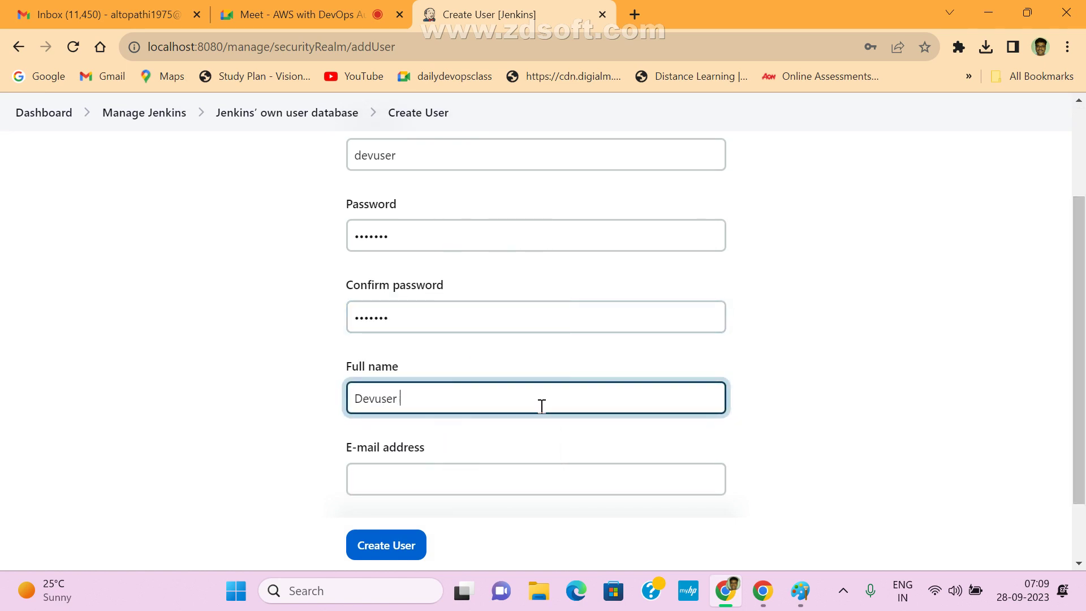
type("r")
left_click(351, 477)
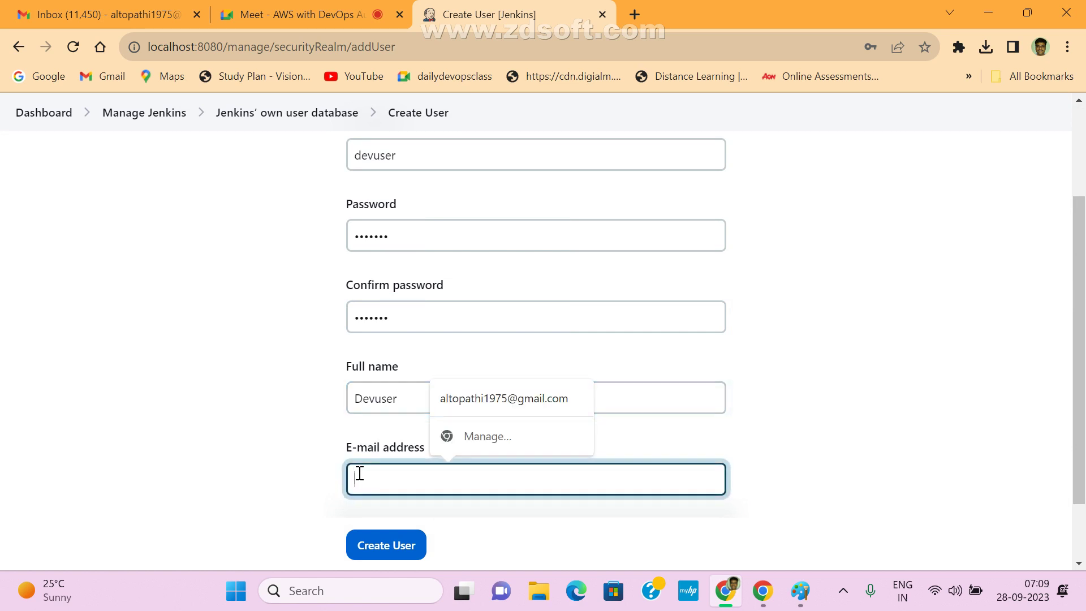
left_click(504, 399)
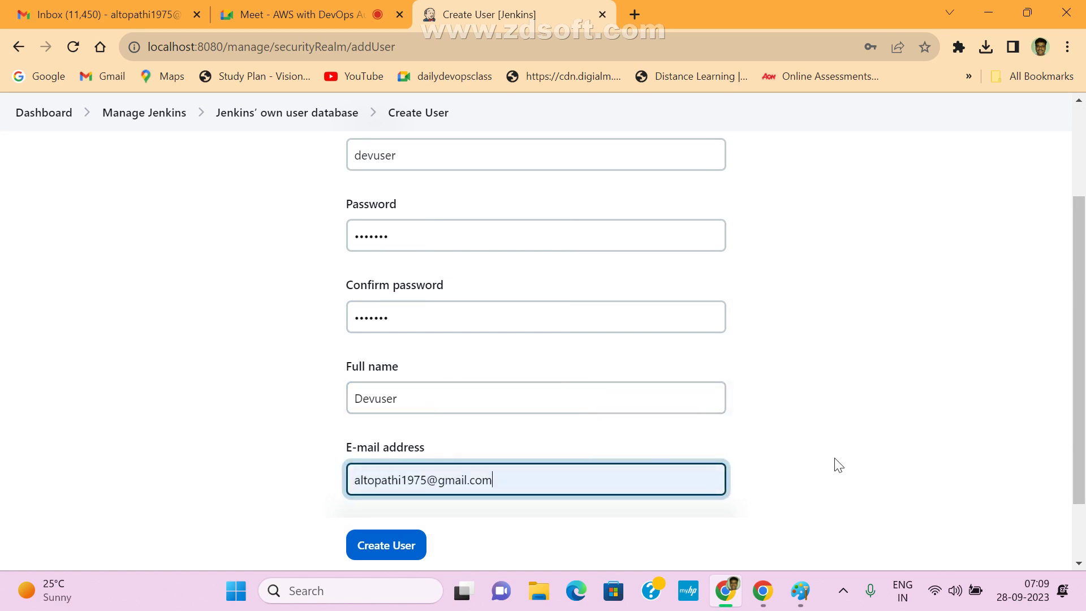
- Review the entered fields and create the devuser account
scroll(838, 461, "down", 2)
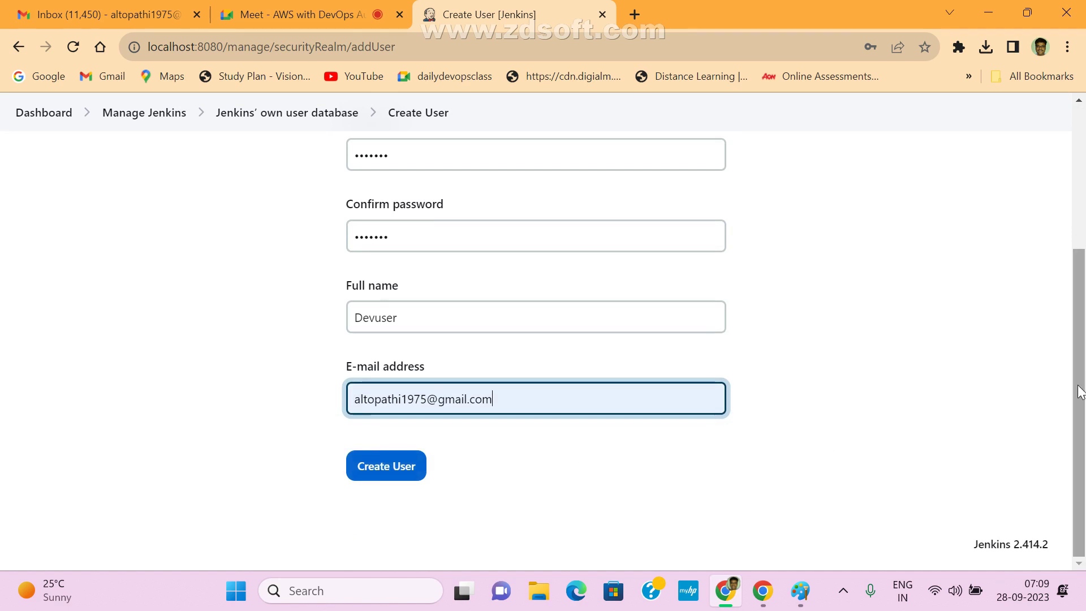
left_click_drag(1081, 393, 1083, 287)
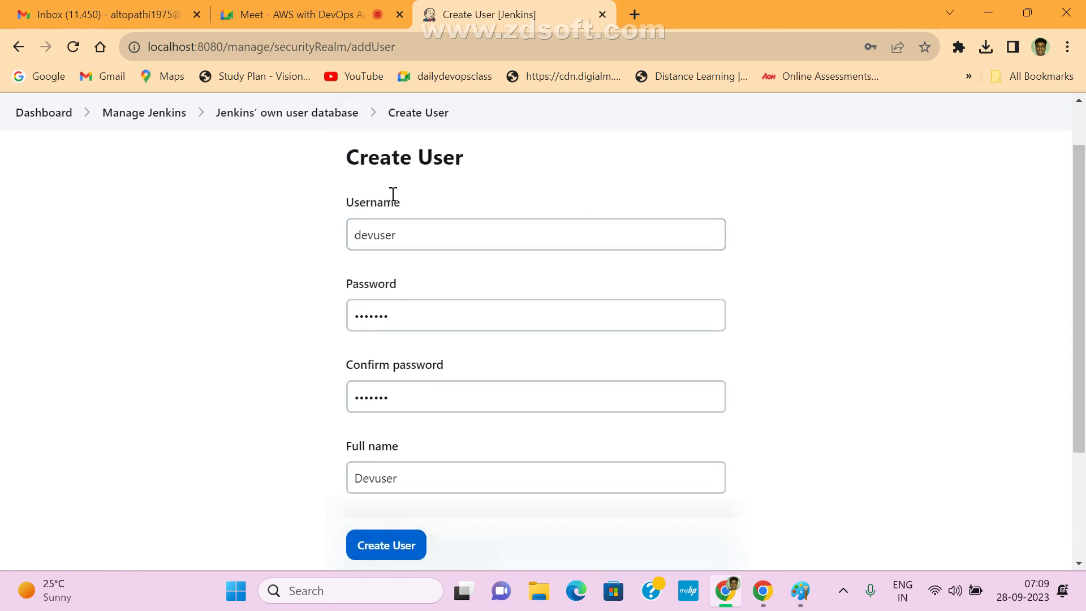
left_click_drag(402, 215, 346, 207)
left_click_drag(434, 233, 296, 221)
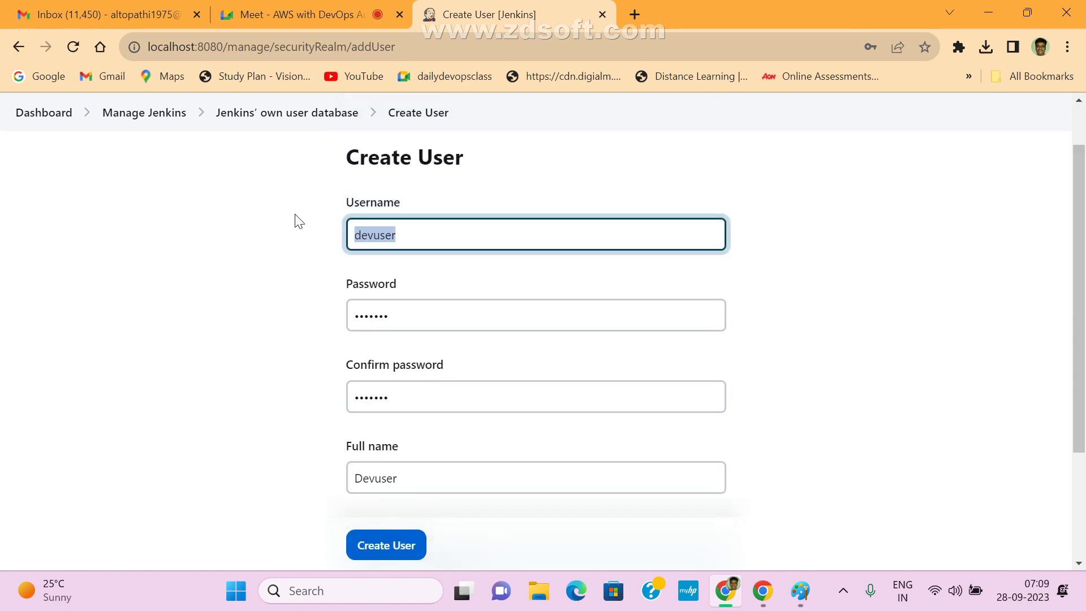
left_click(428, 315)
left_click_drag(428, 314, 301, 295)
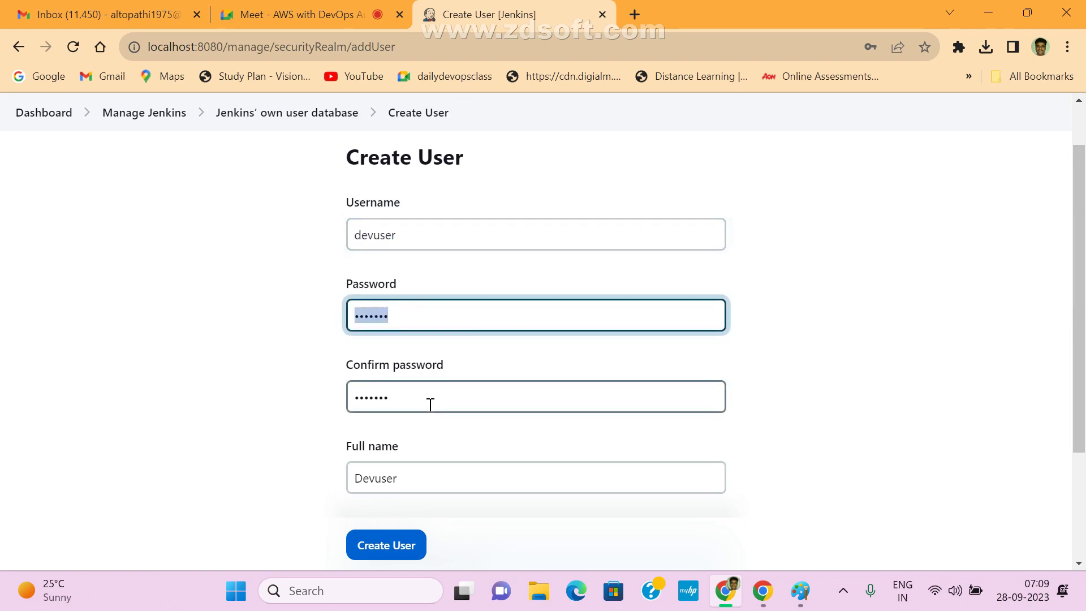
left_click_drag(428, 405, 346, 395)
left_click_drag(436, 482, 347, 469)
scroll(589, 437, "down", 3)
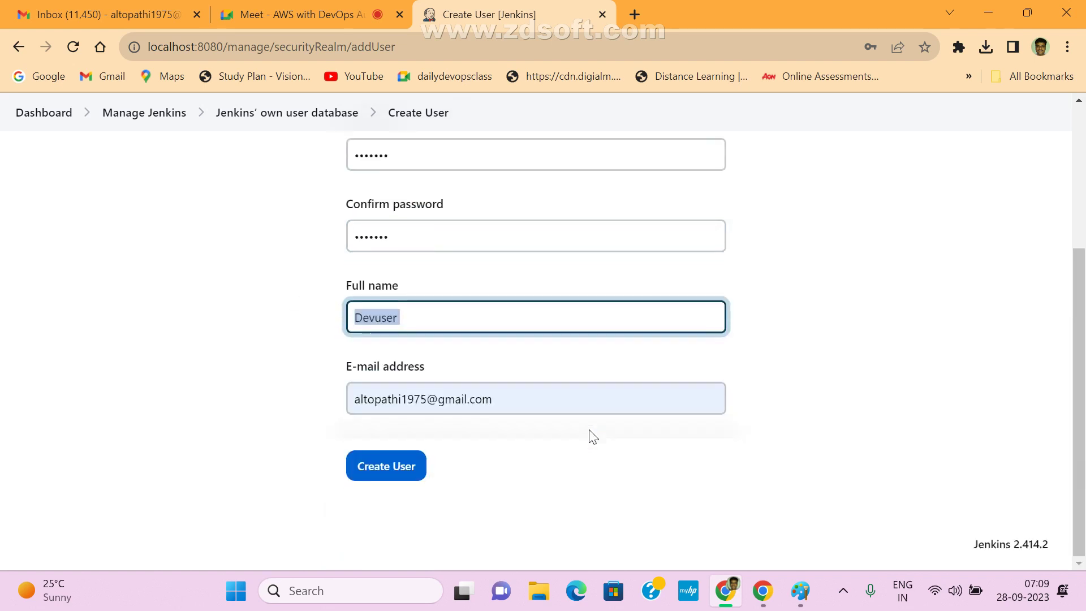
left_click_drag(545, 395, 188, 392)
left_click(356, 467)
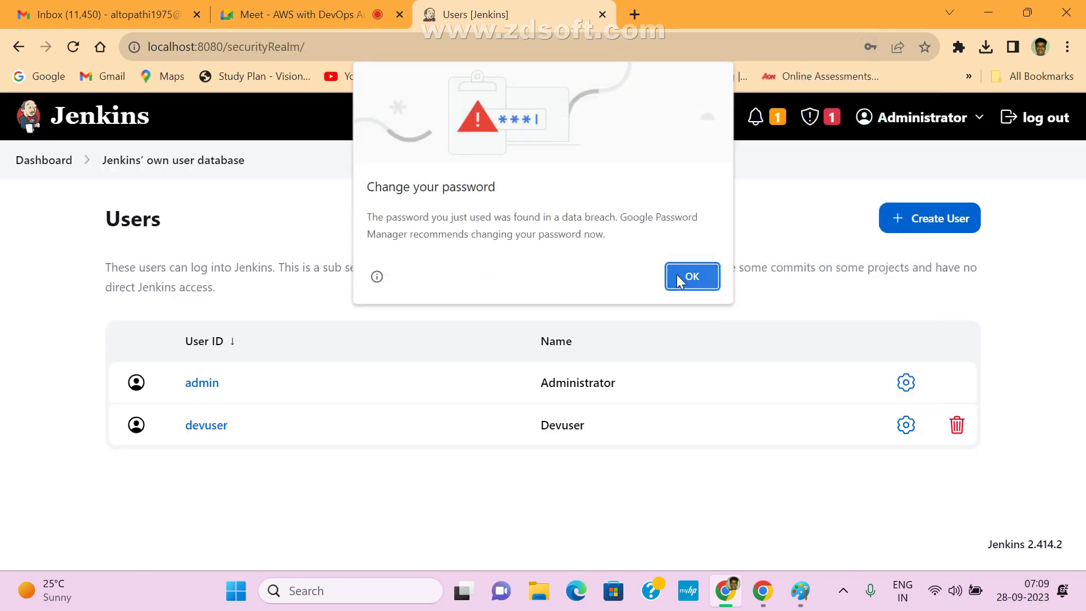
- Dismiss Chrome's password breach warning and decline saving the password
left_click(692, 274)
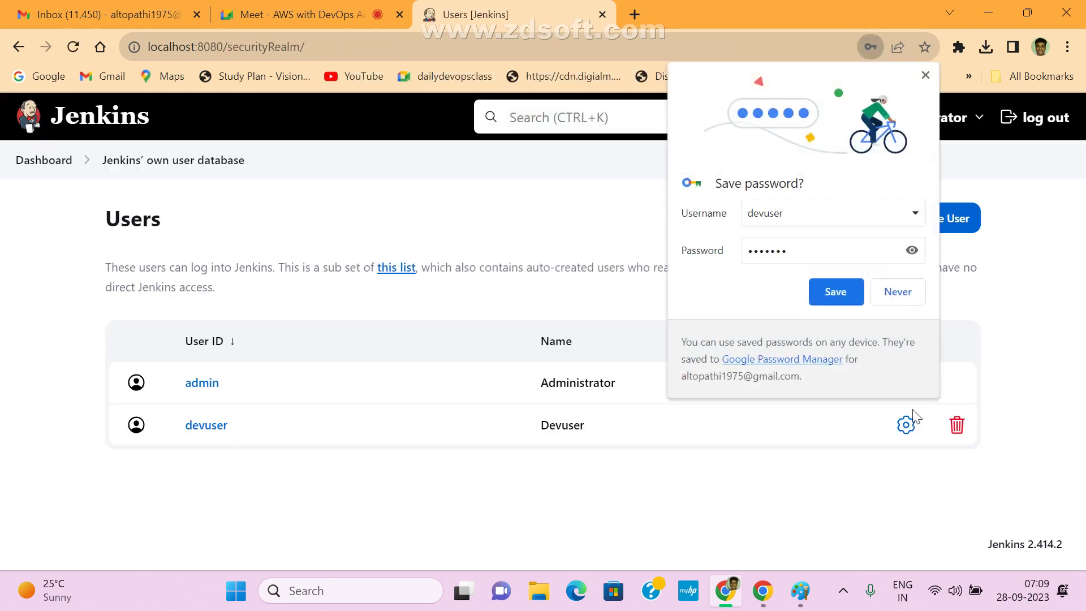
left_click(898, 291)
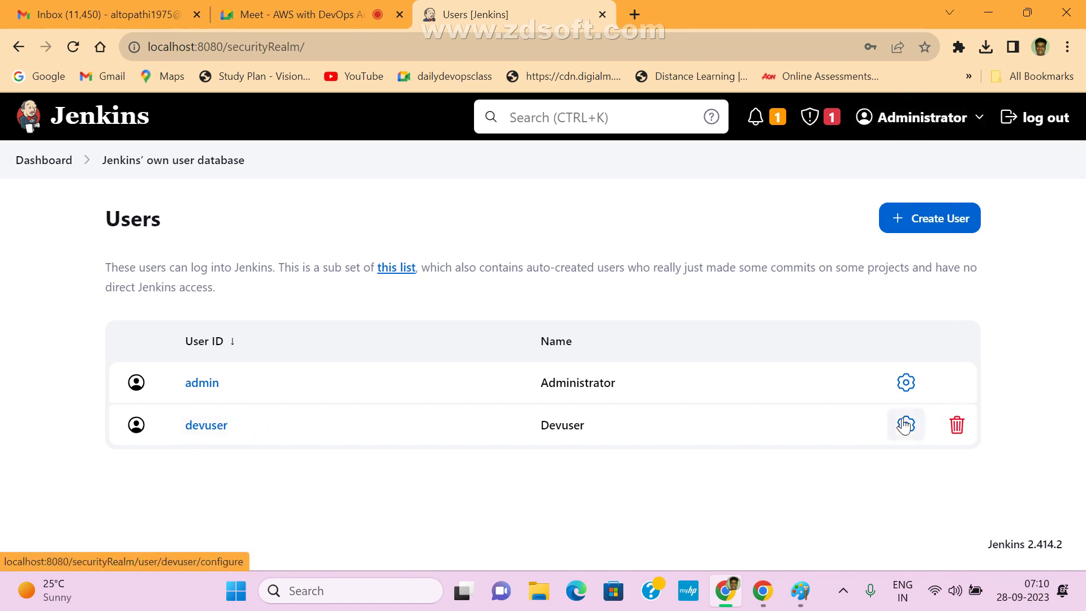
- Start a new user with username testuser and enter its password twice
left_click(941, 221)
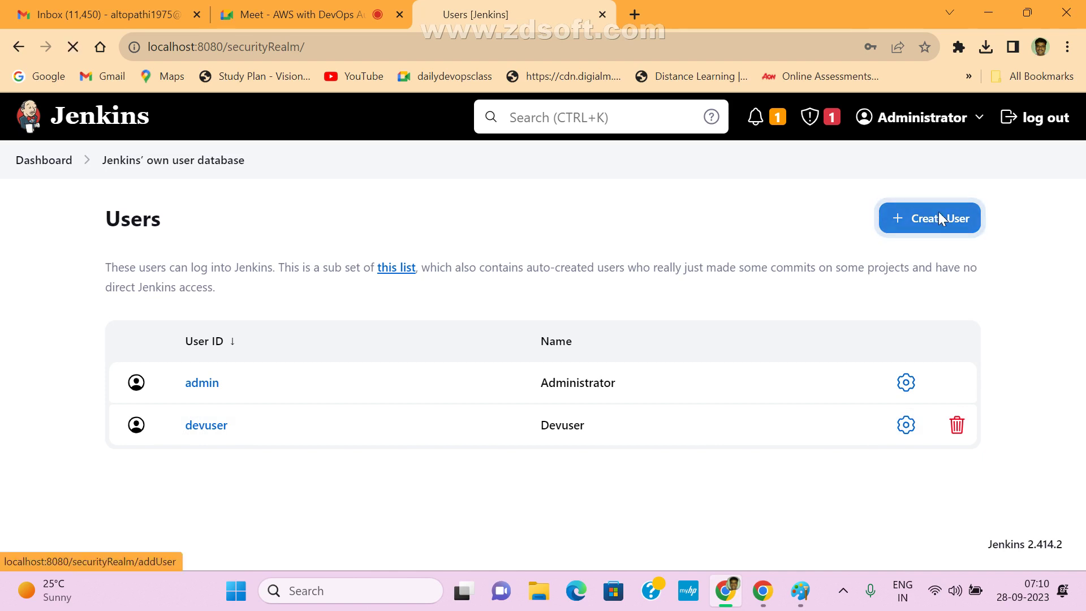
type("te")
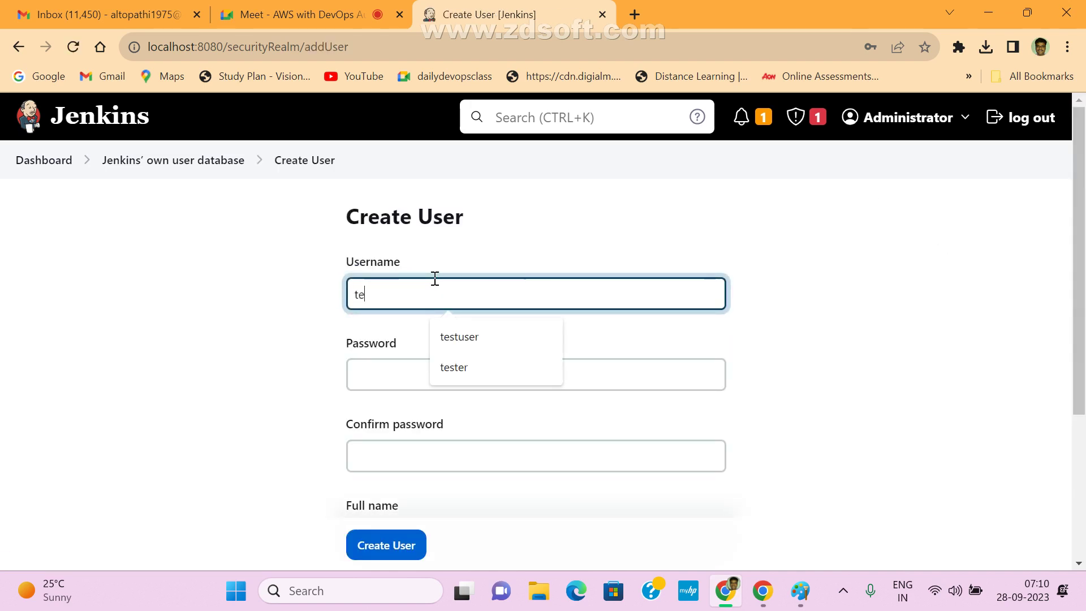
type("stuser")
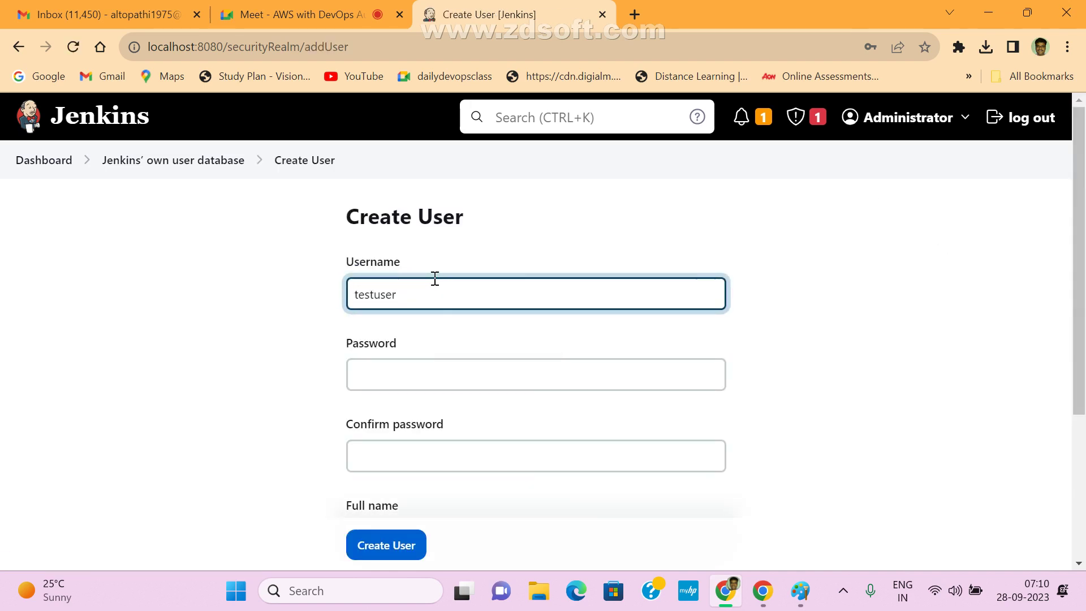
left_click(416, 379)
type("te")
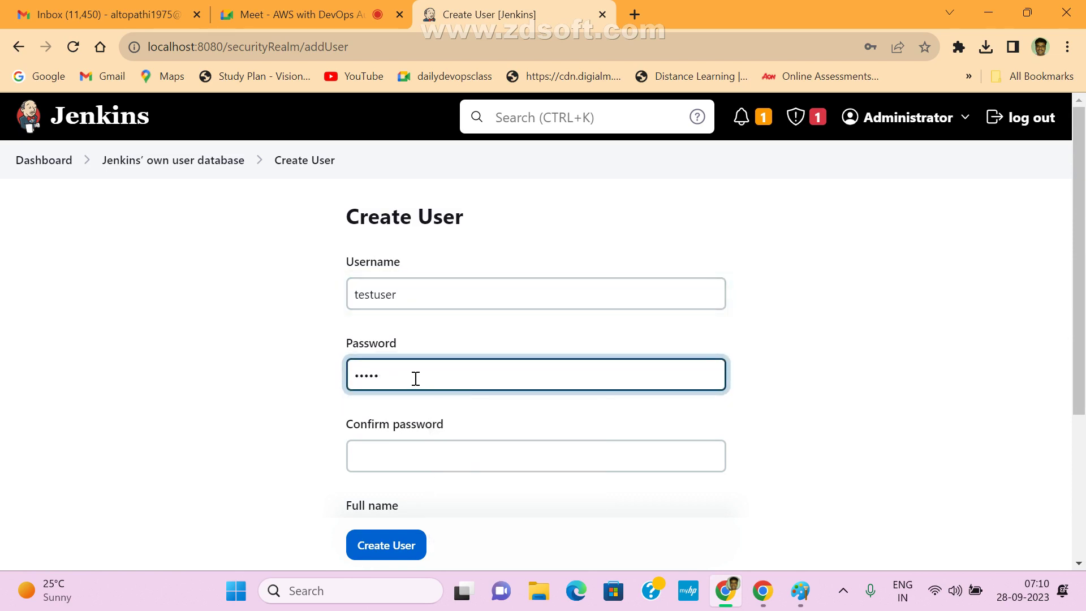
left_click(381, 459)
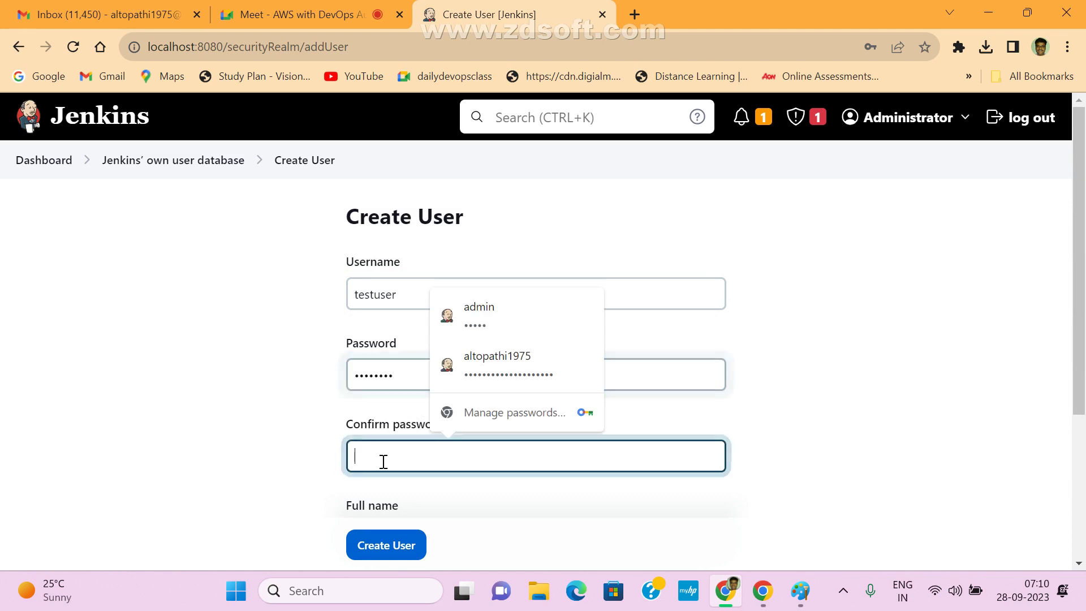
type("te")
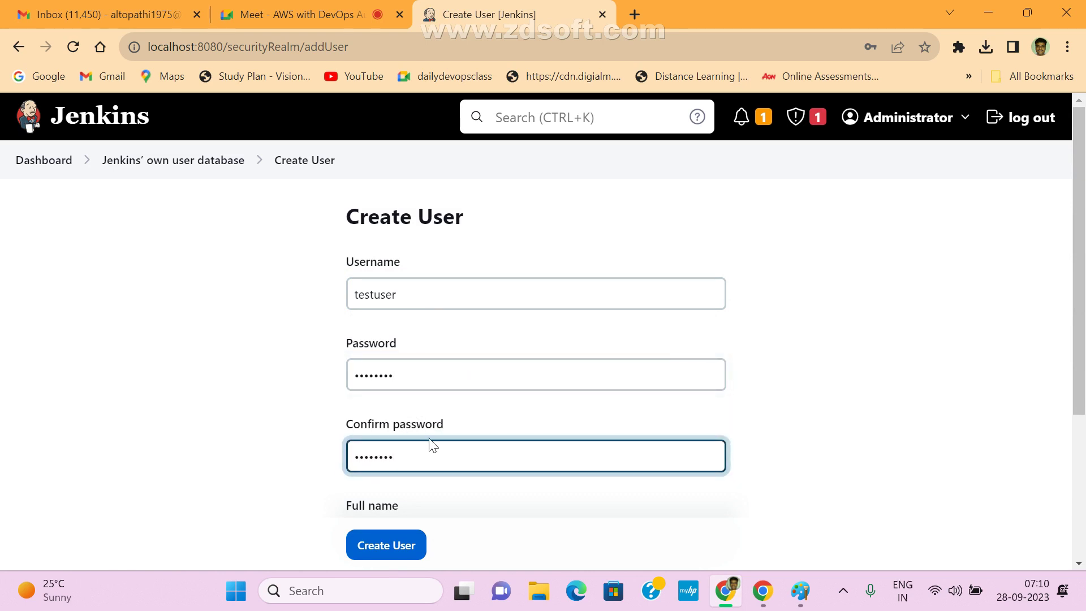
- Set full name 'test user', use the suggested e-mail, create the account and dismiss the password warning
scroll(483, 451, "down", 4)
left_click(427, 320)
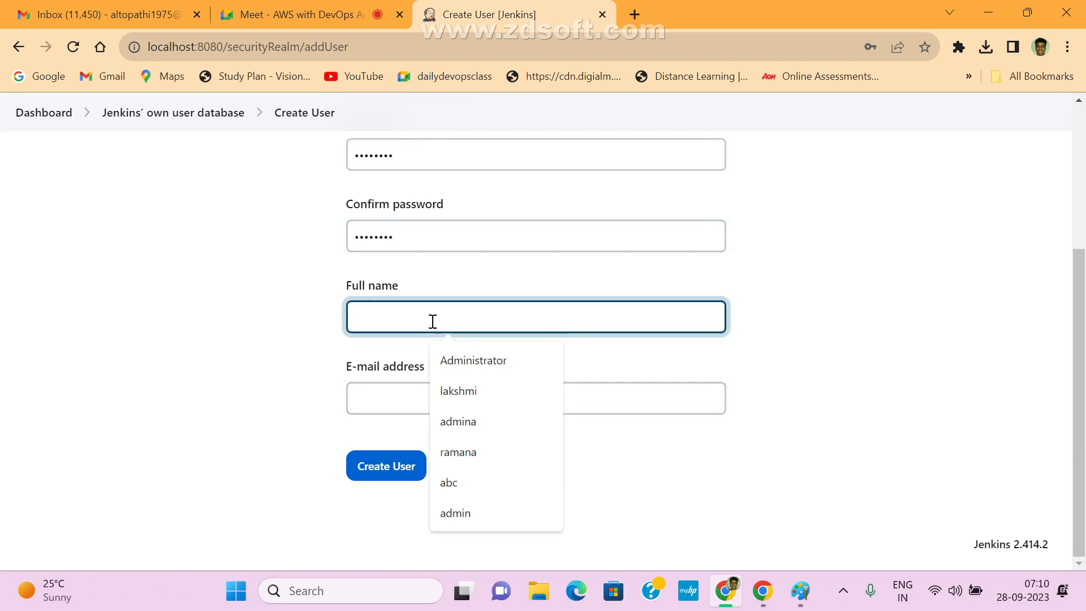
type("test user")
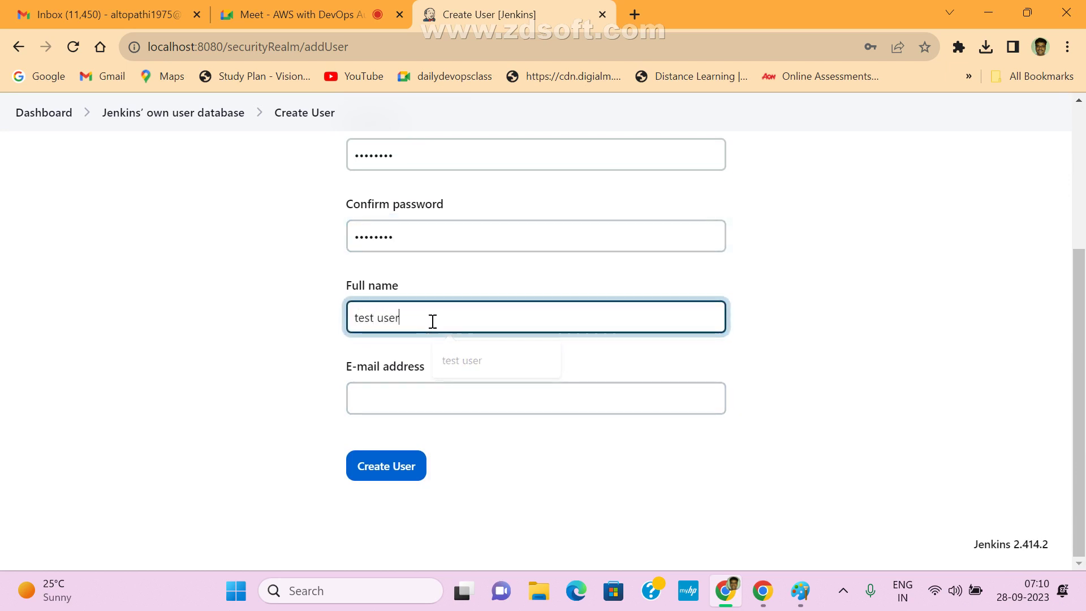
left_click(417, 396)
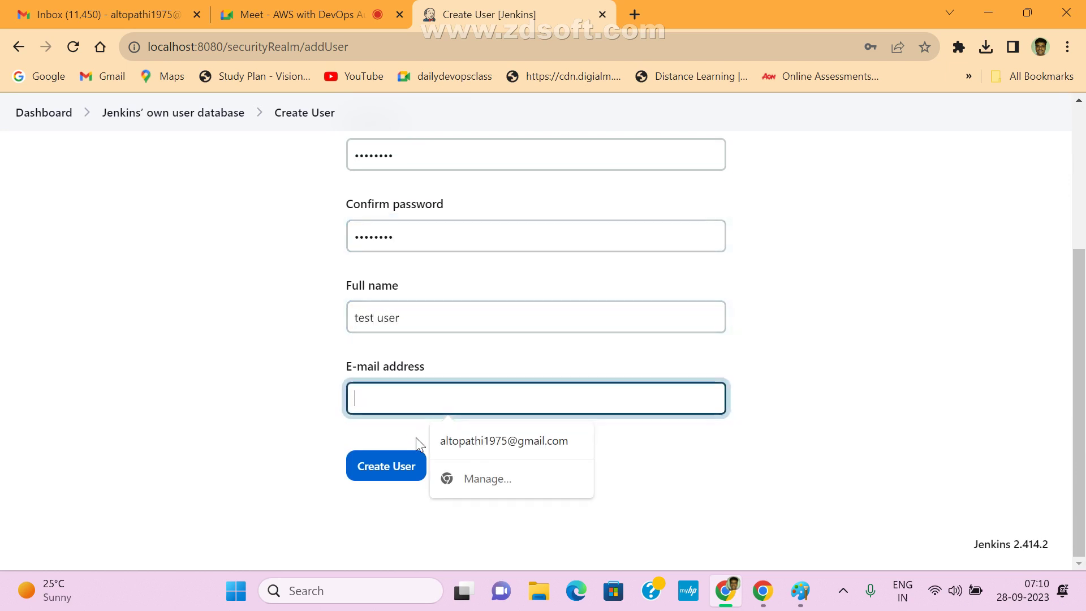
left_click(456, 445)
left_click(388, 467)
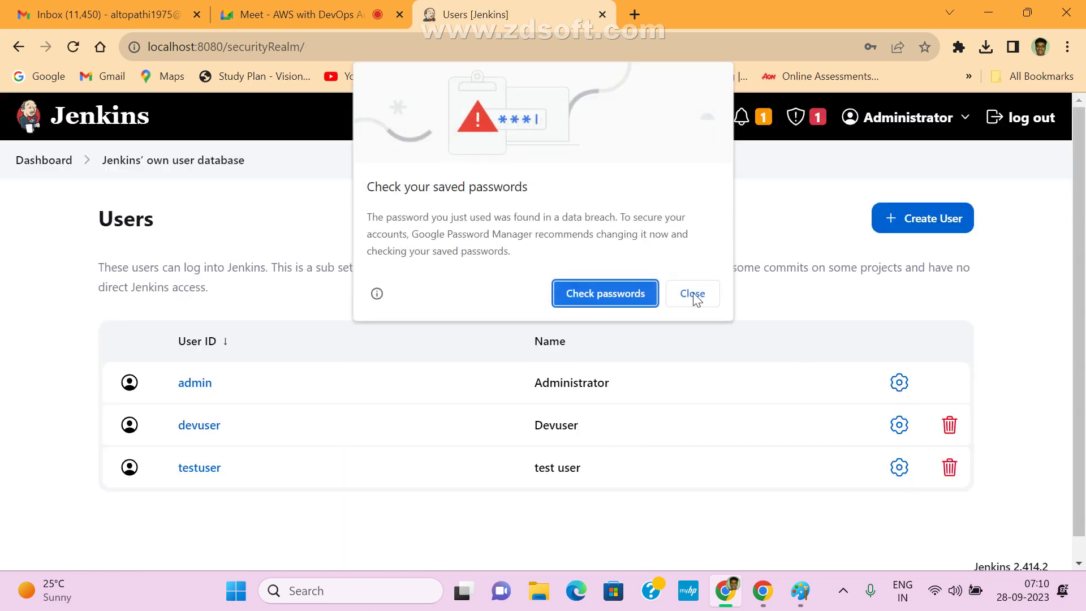
left_click(694, 295)
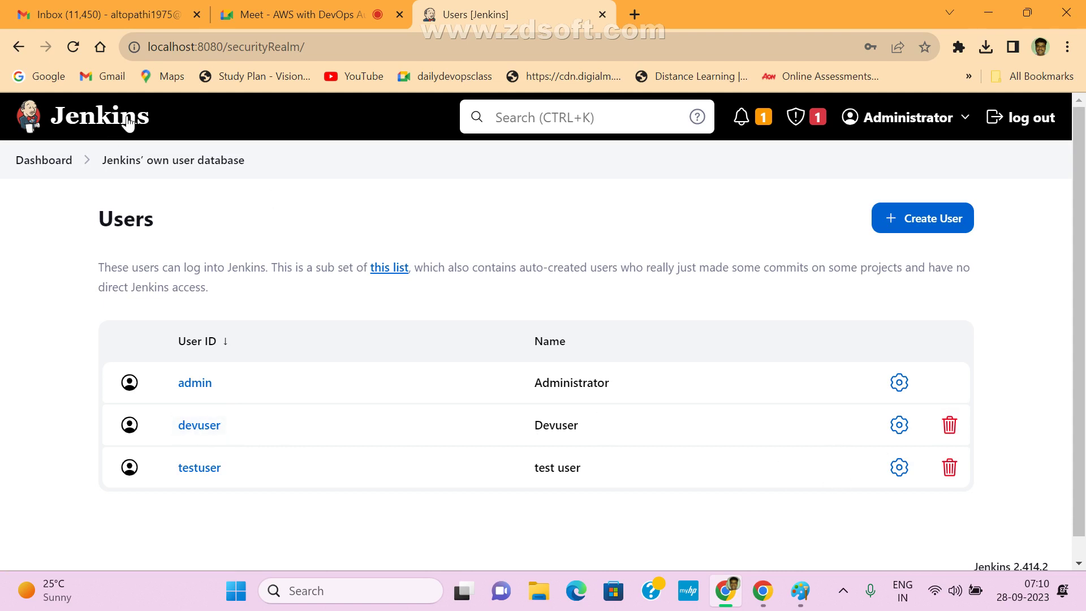
- Log out of admin and try signing in as devuser, which reports 'Invalid username or password'
left_click(43, 162)
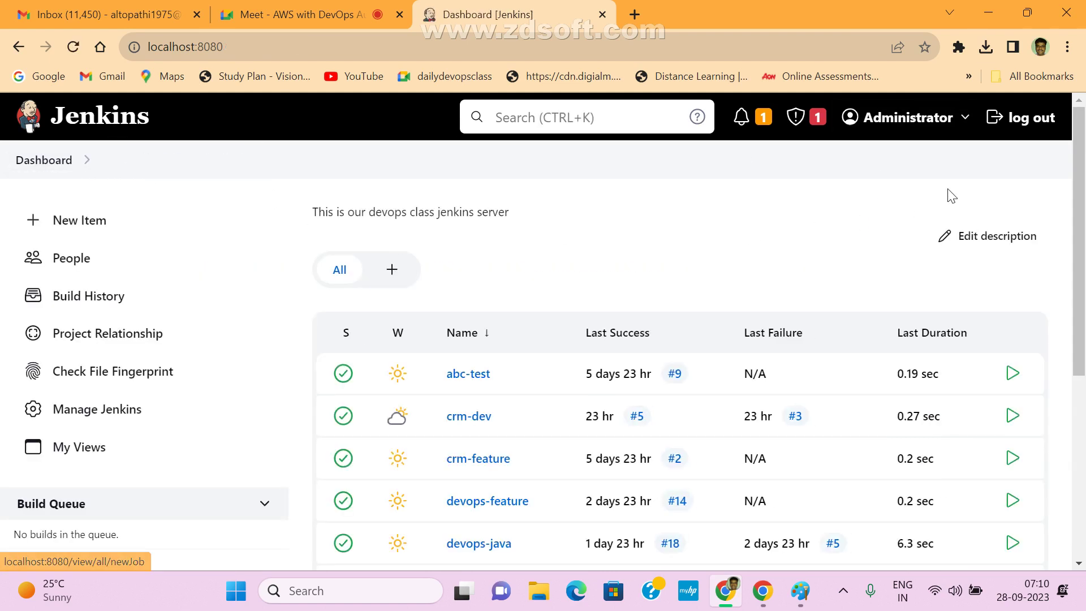
left_click(1031, 120)
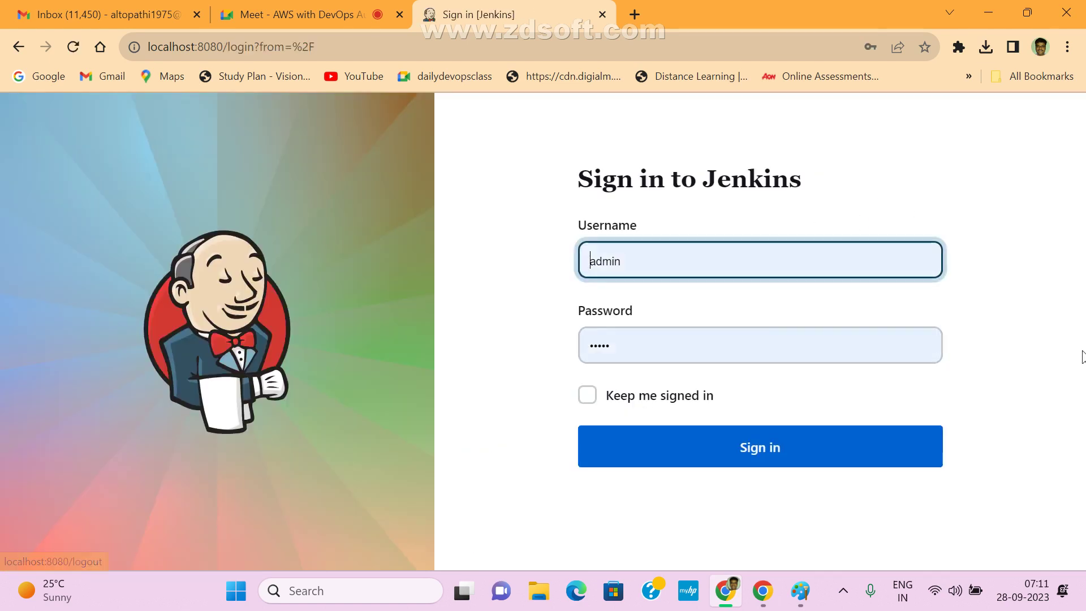
double_click(670, 259)
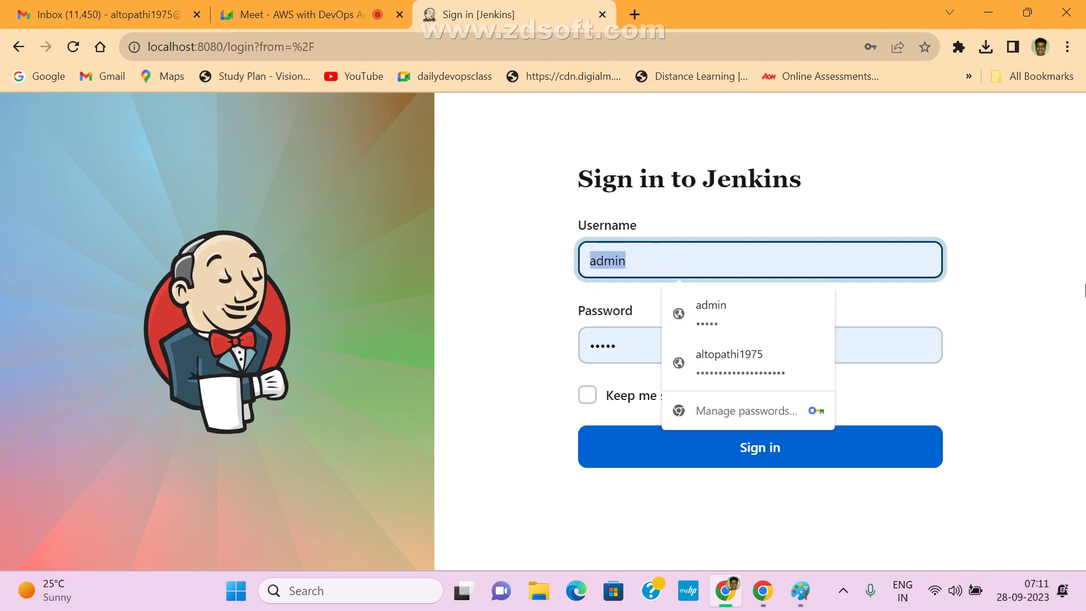
type("devuser")
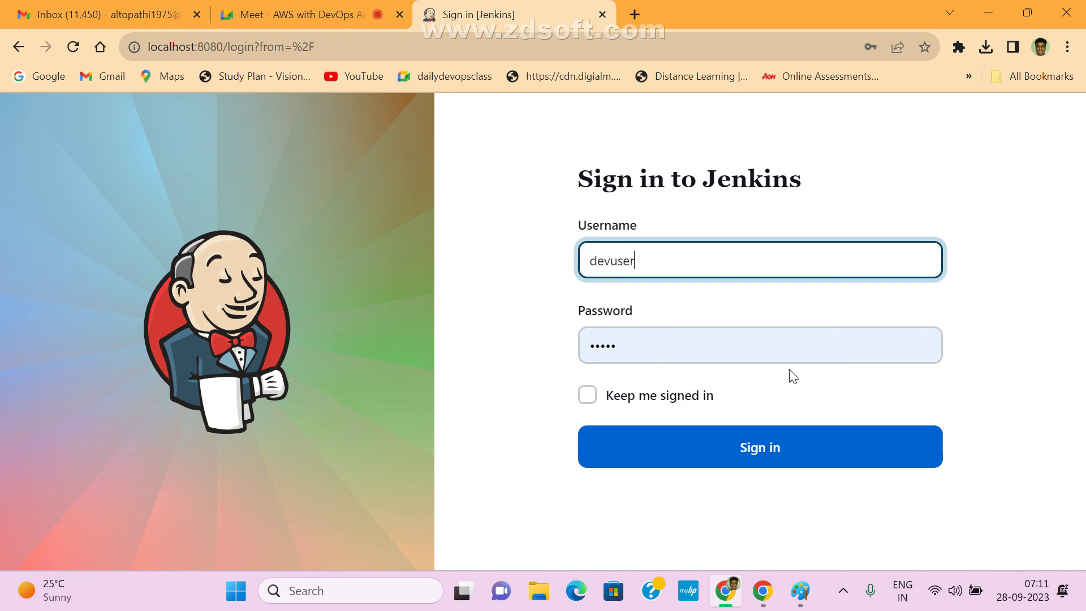
left_click(789, 352)
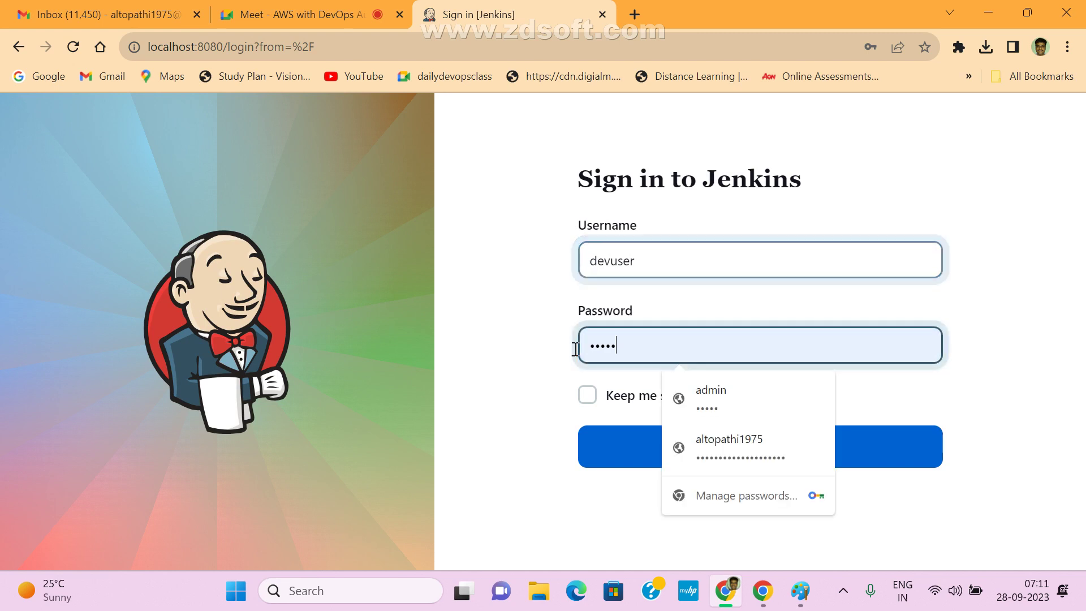
left_click(599, 448)
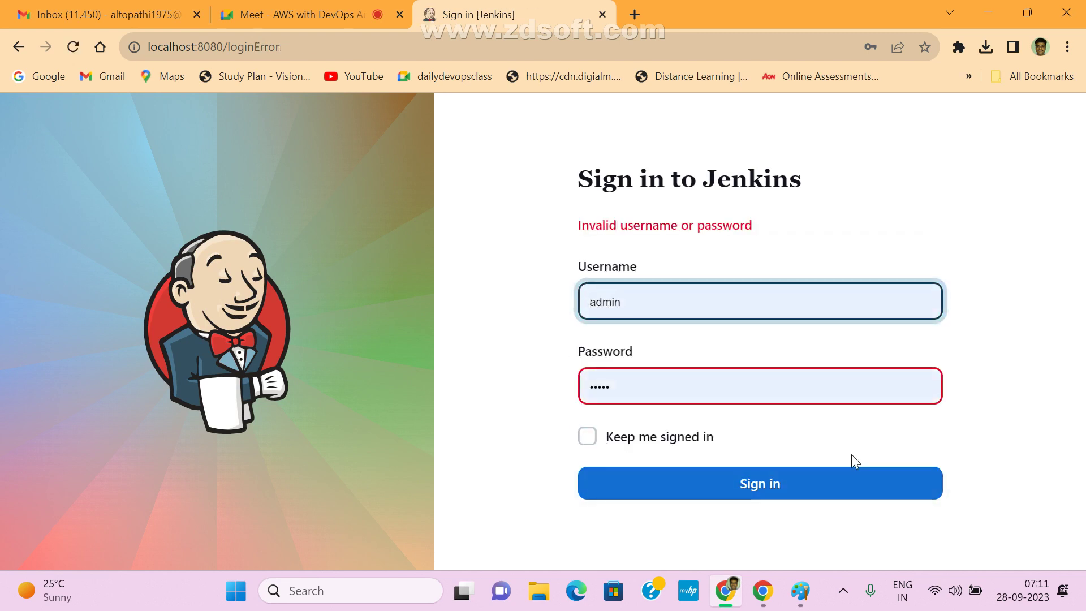
left_click_drag(571, 231, 806, 238)
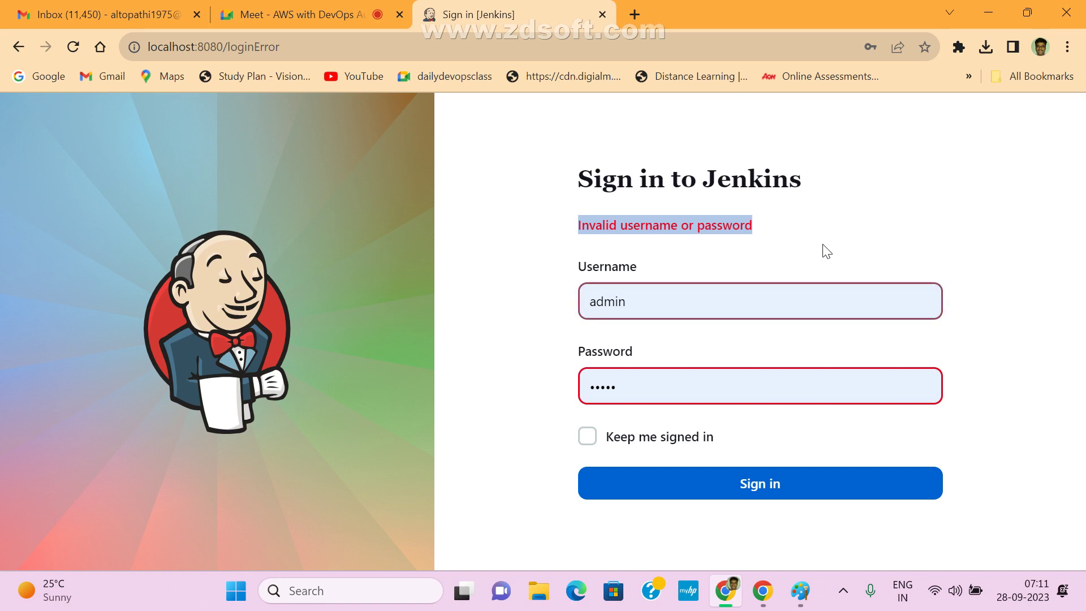
- Re-enter the devuser username and password and sign in again
double_click(631, 303)
left_click(631, 376)
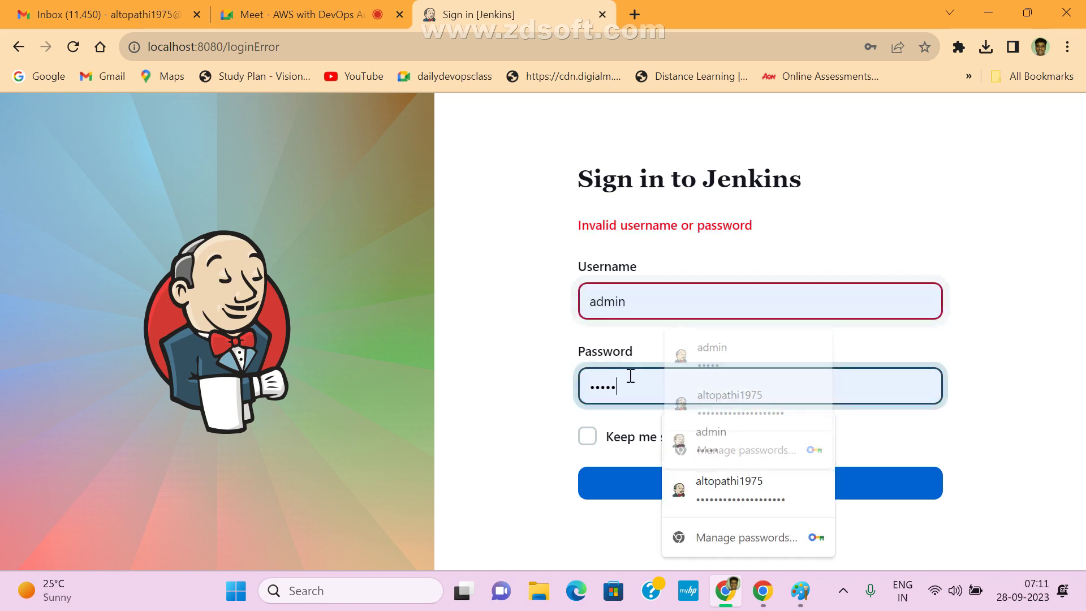
double_click(636, 293)
type("devuser")
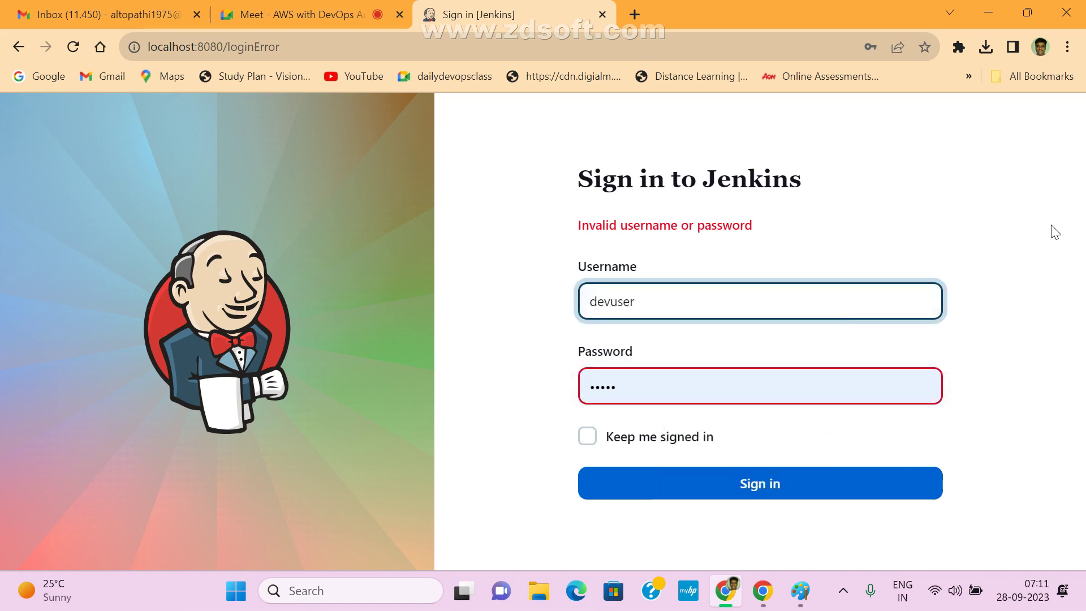
double_click(679, 393)
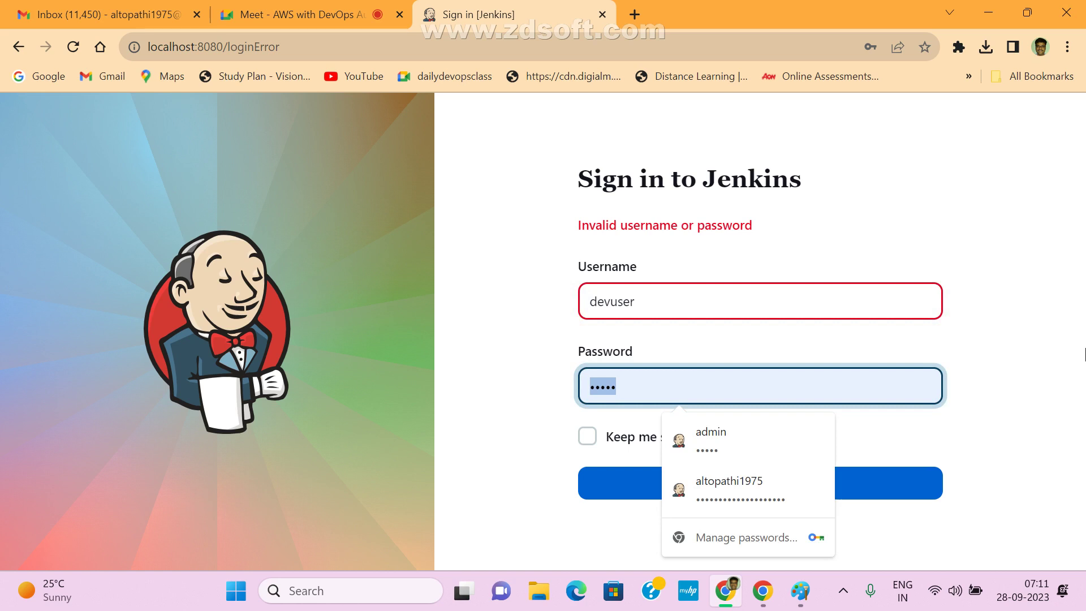
type("de")
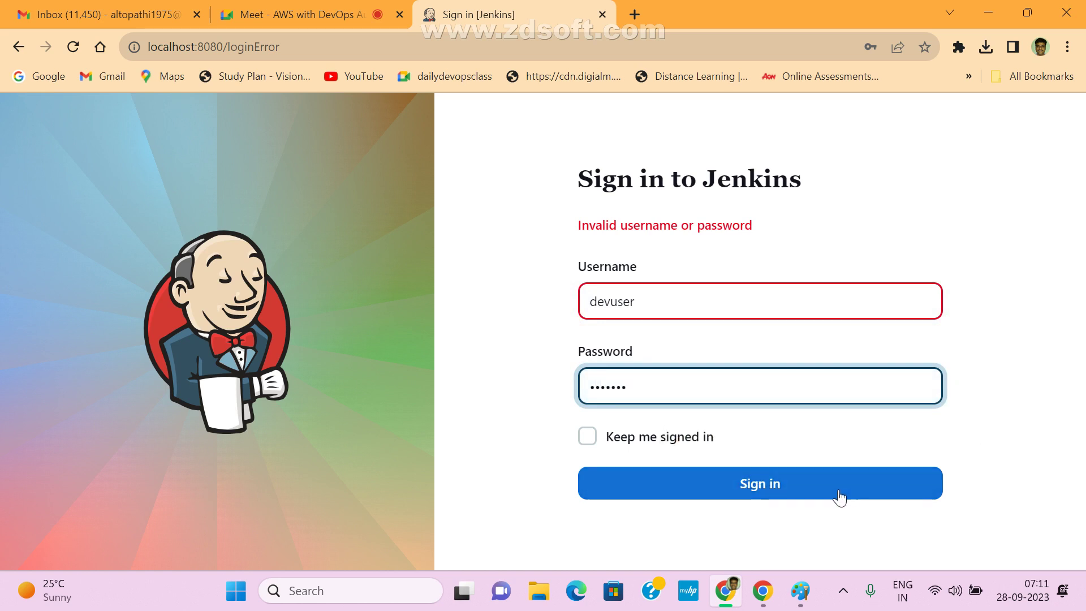
left_click(803, 497)
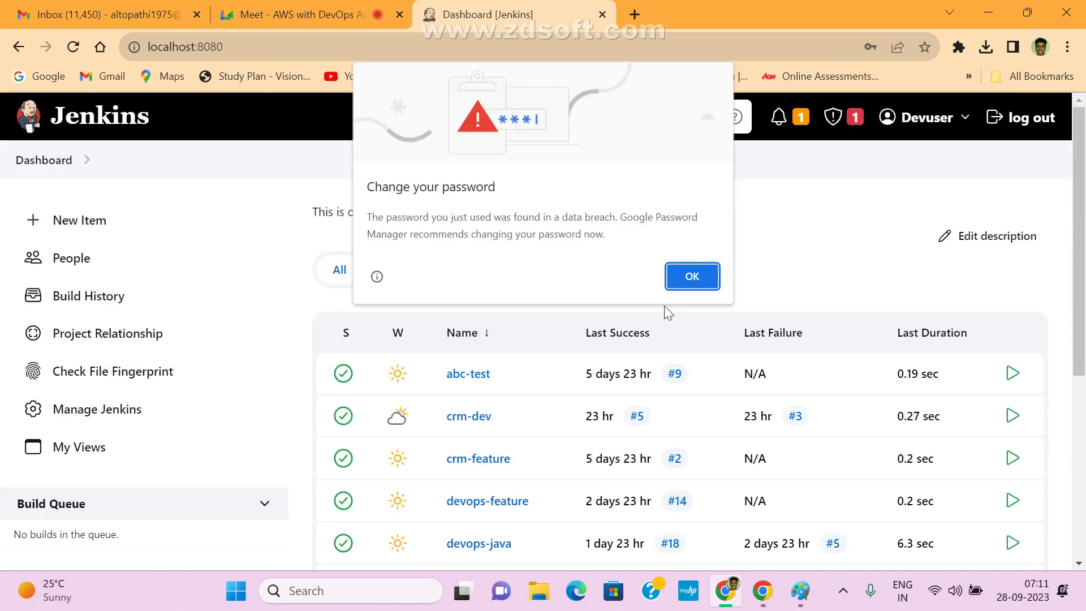
- Dismiss Chrome's change-password warning, browse the Manage Jenkins page as Devuser, and return to the dashboard
left_click(674, 275)
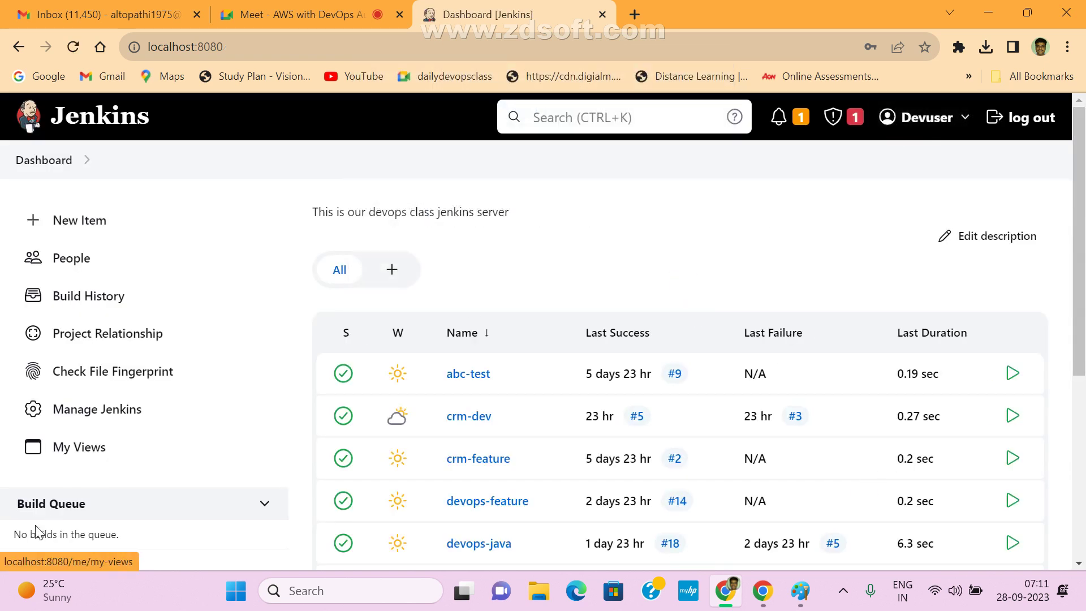
left_click(116, 421)
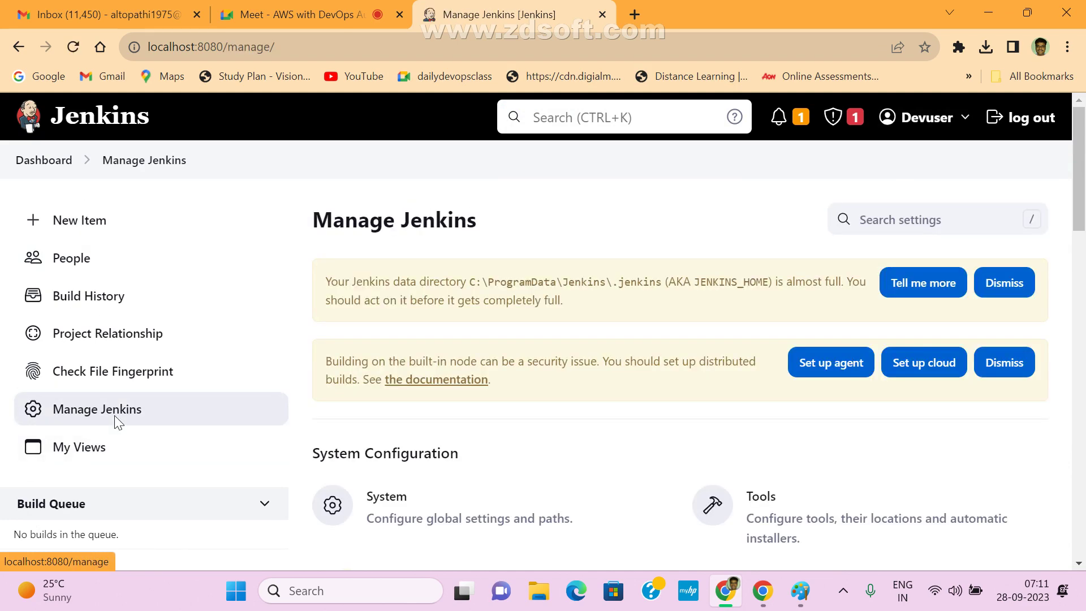
scroll(593, 447, "down", 4)
scroll(597, 454, "up", 2)
scroll(598, 455, "up", 4)
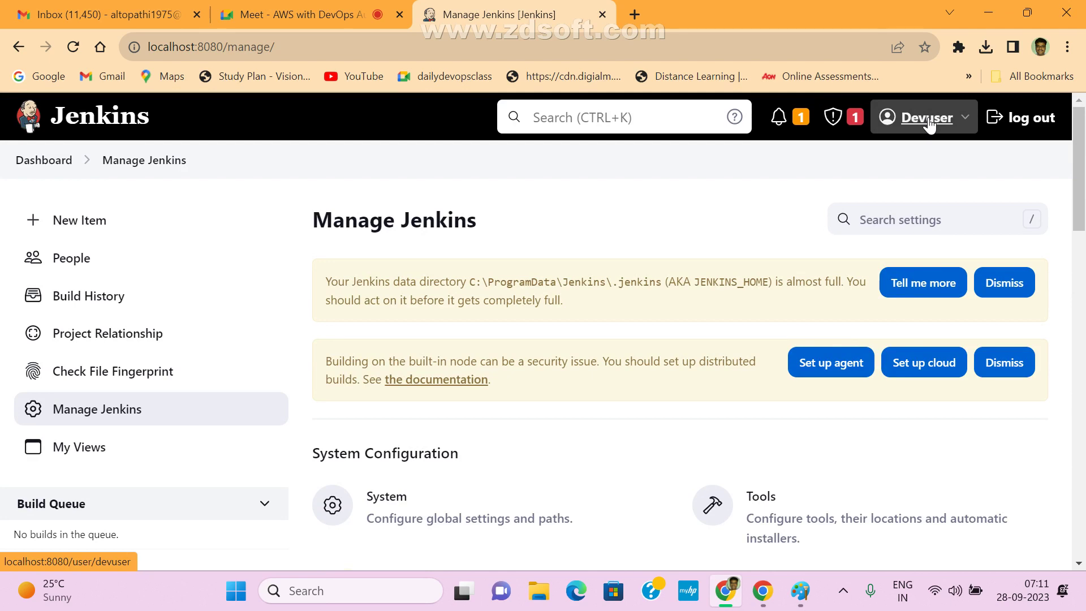
scroll(497, 408, "down", 3)
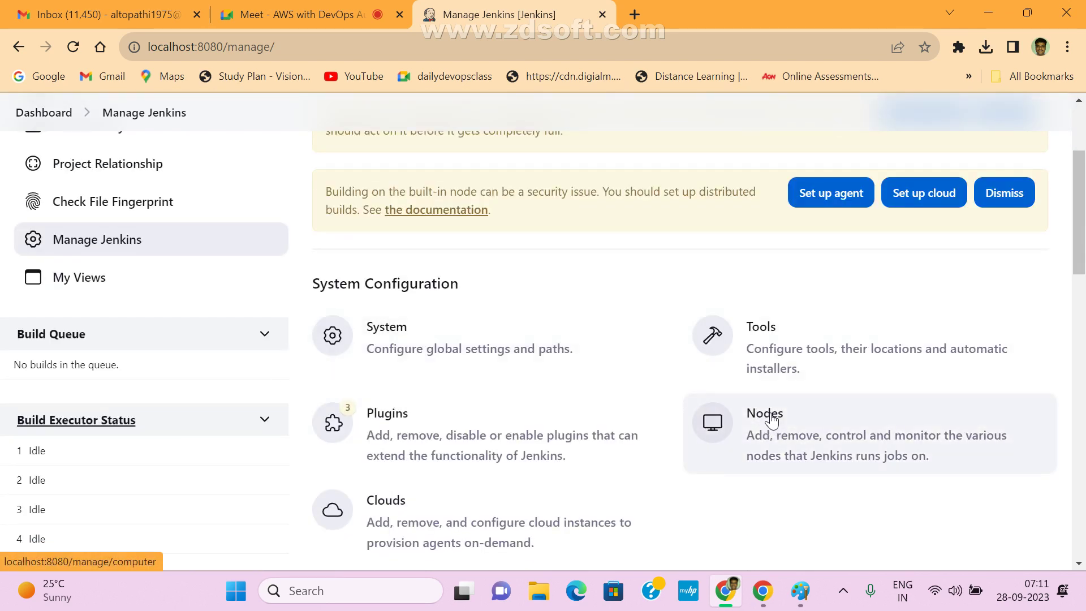
scroll(464, 418, "up", 3)
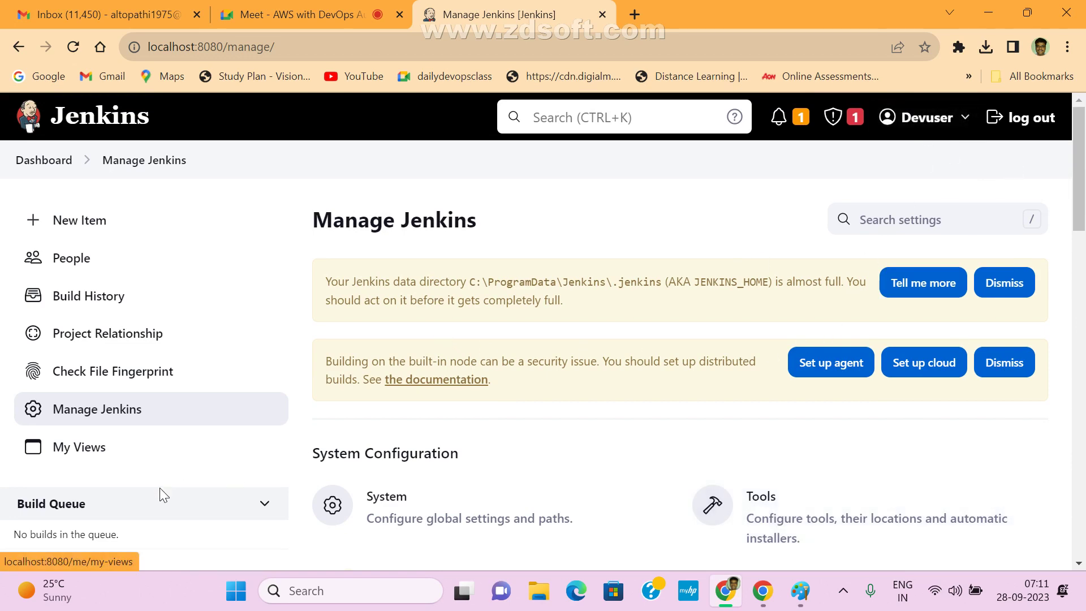
scroll(673, 433, "down", 8)
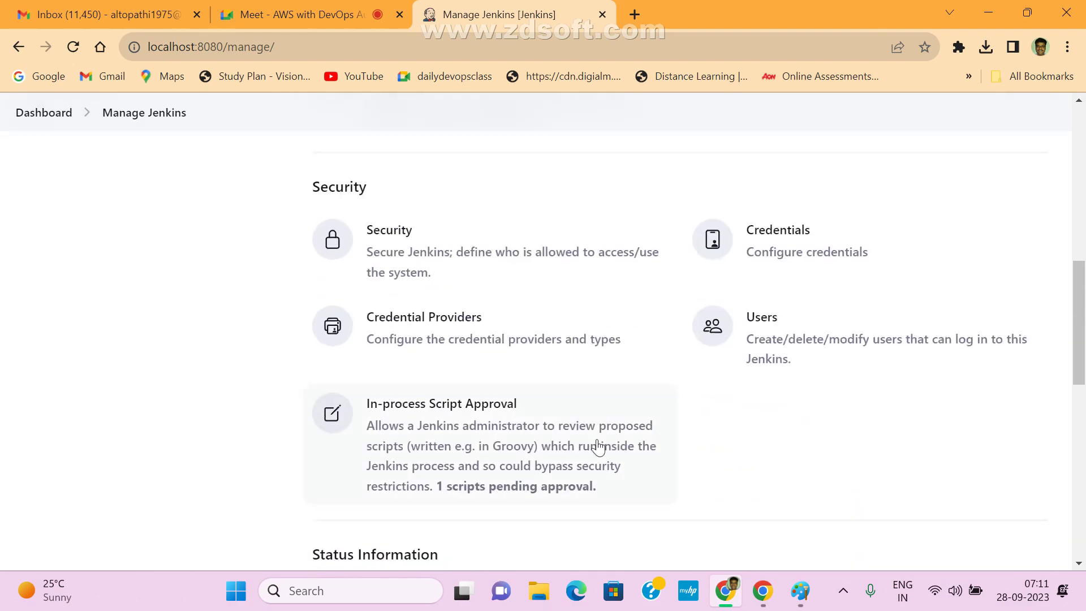
scroll(666, 449, "up", 7)
scroll(270, 357, "down", 2)
scroll(117, 193, "up", 3)
scroll(131, 262, "down", 5)
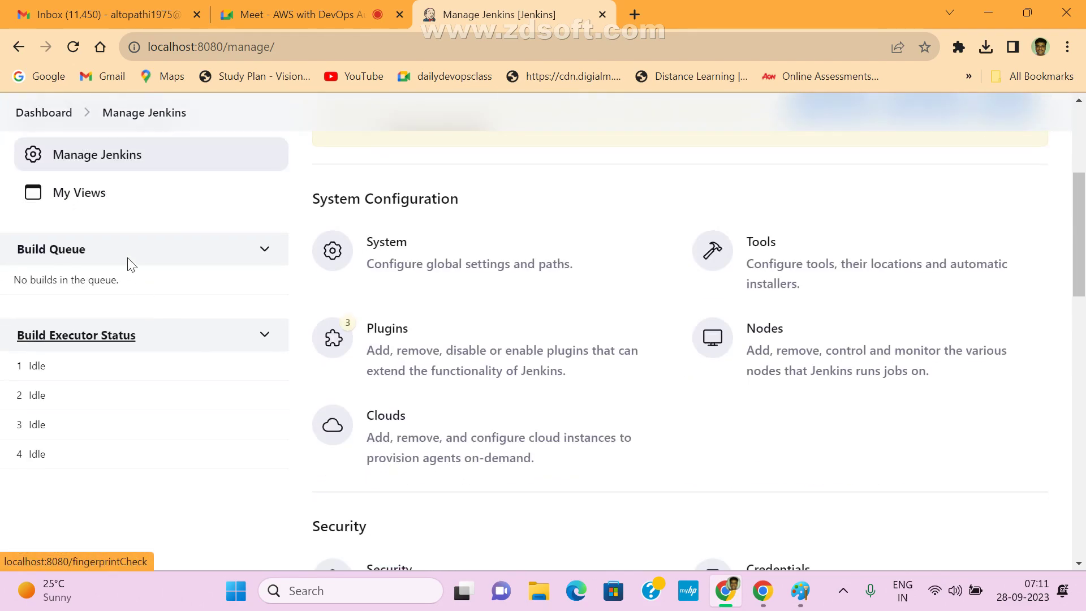
scroll(306, 439, "up", 5)
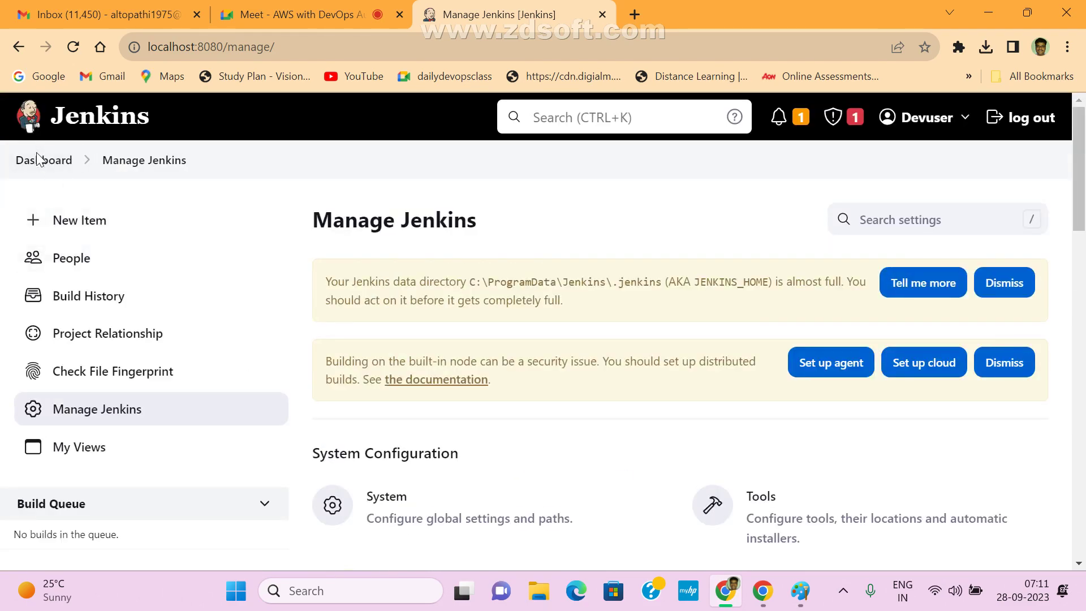
left_click(40, 160)
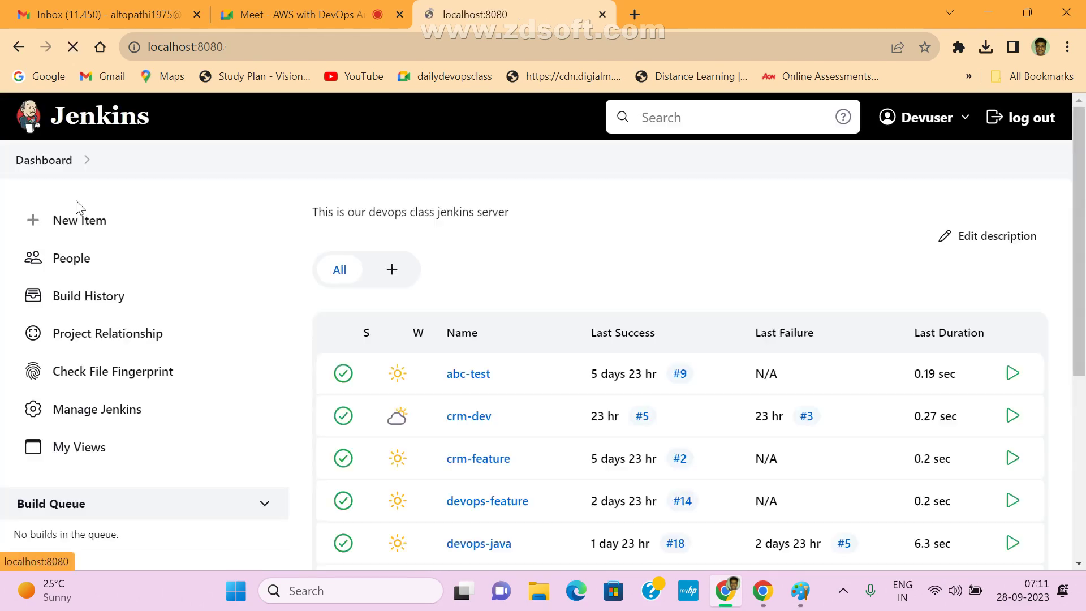
- Log out Devuser, sign in as testuser with its password, and close Chrome's breached-password warning
left_click(1027, 117)
left_click(686, 260)
left_click_drag(686, 260, 487, 265)
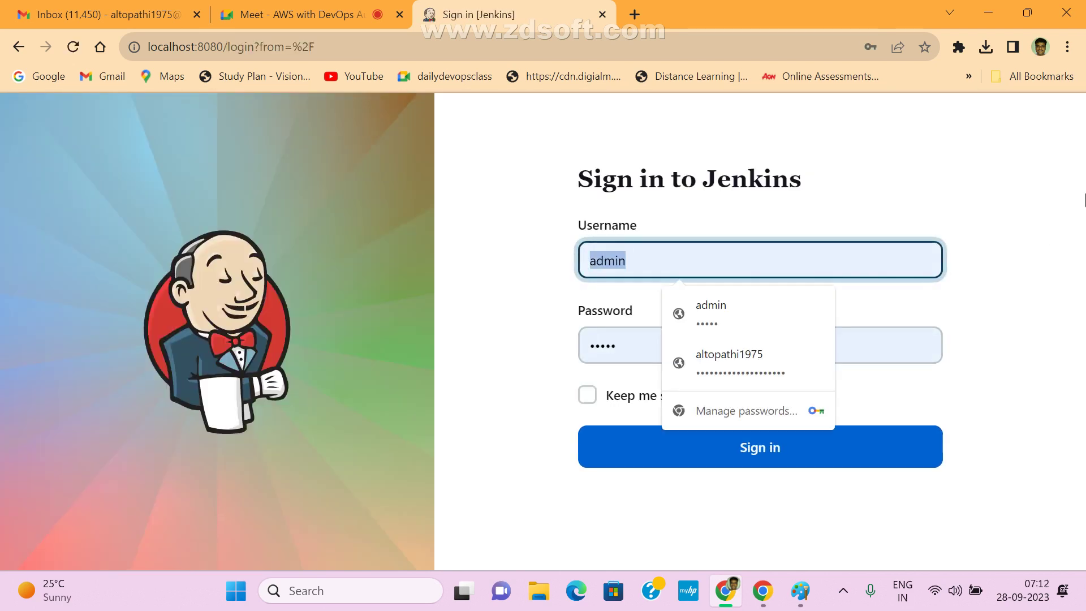
type("test")
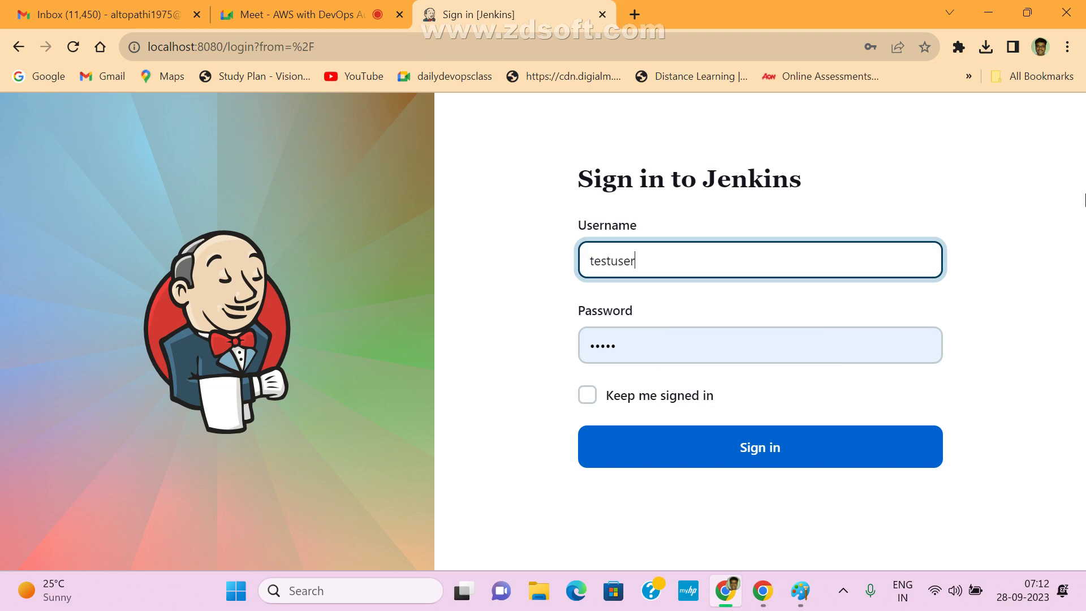
type("user")
left_click(705, 337)
left_click_drag(705, 337, 510, 337)
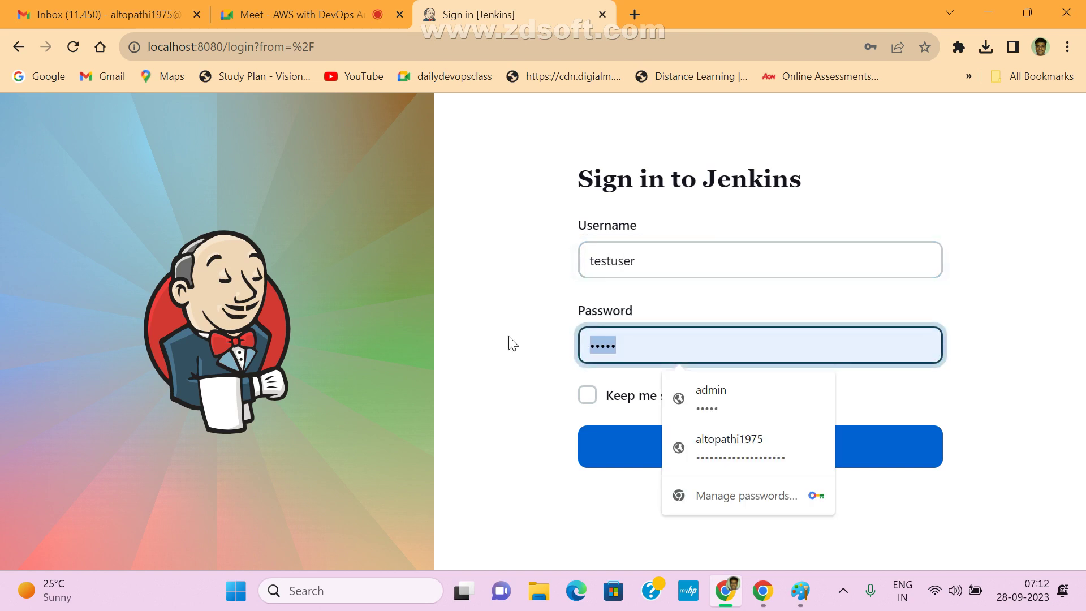
type("te")
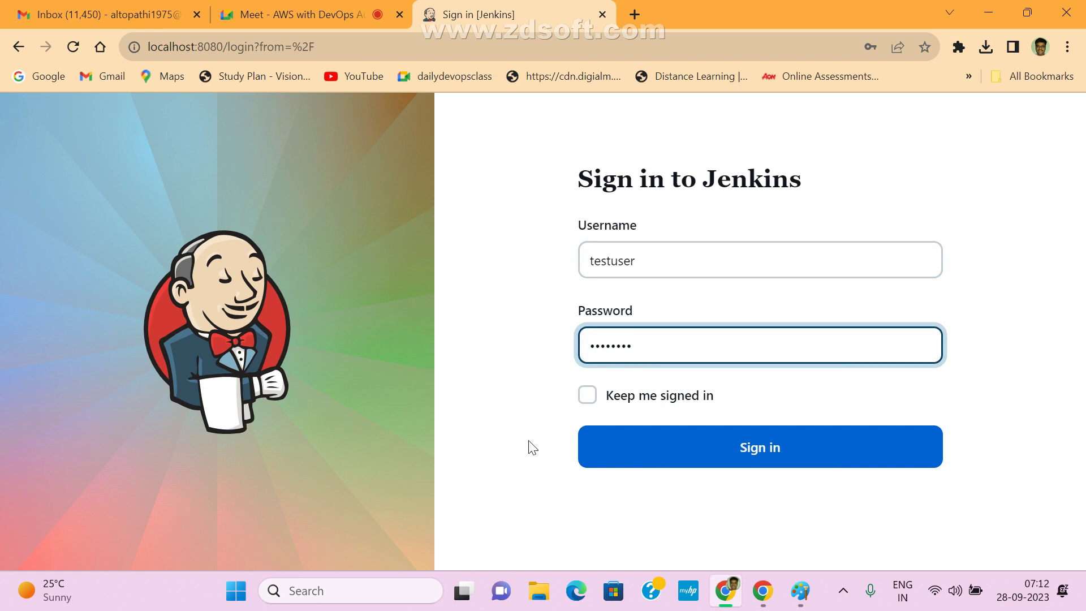
type("stuser")
left_click(650, 446)
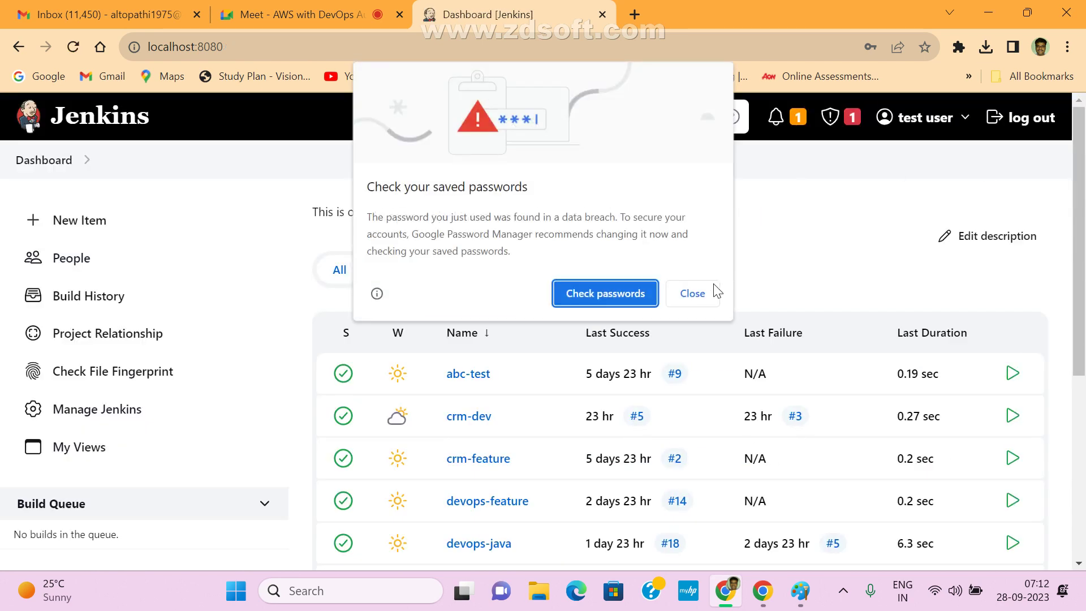
left_click(712, 295)
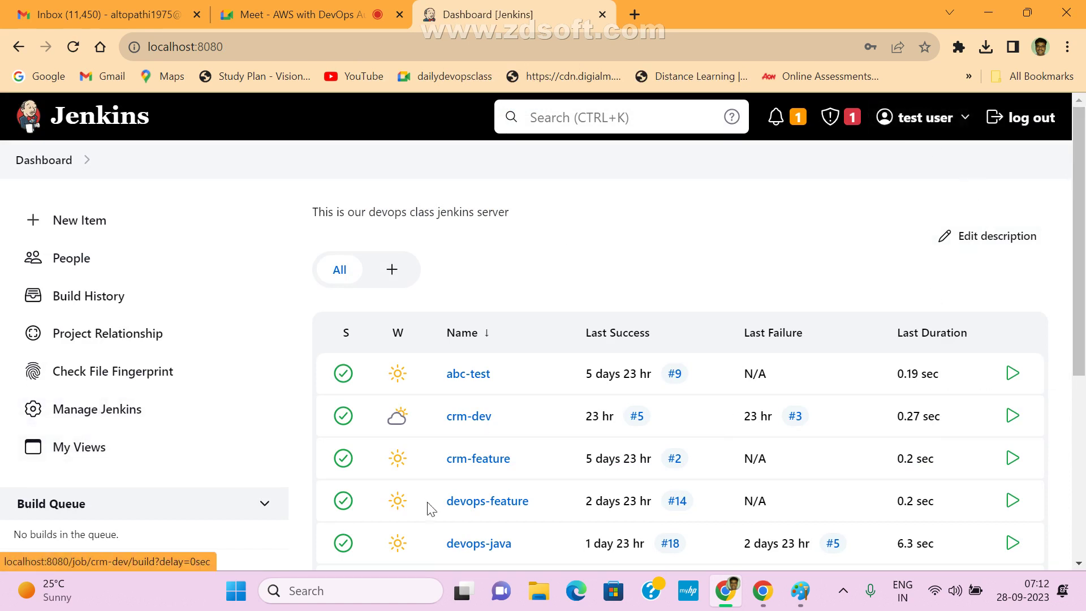
- Open Manage Jenkins and view the Users list under Security
left_click(100, 412)
scroll(572, 440, "down", 5)
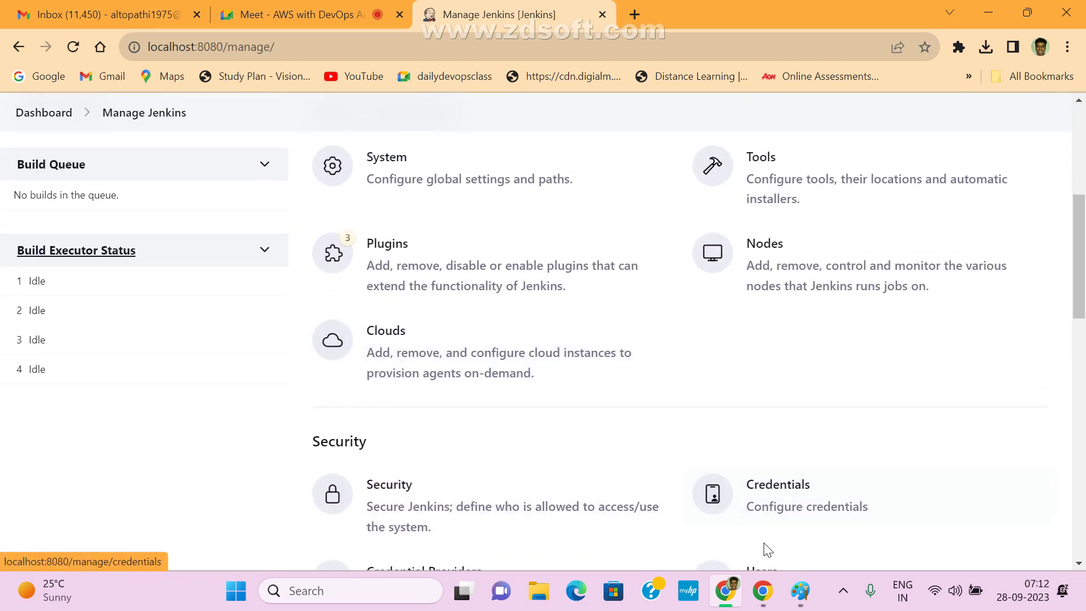
scroll(764, 547, "down", 5)
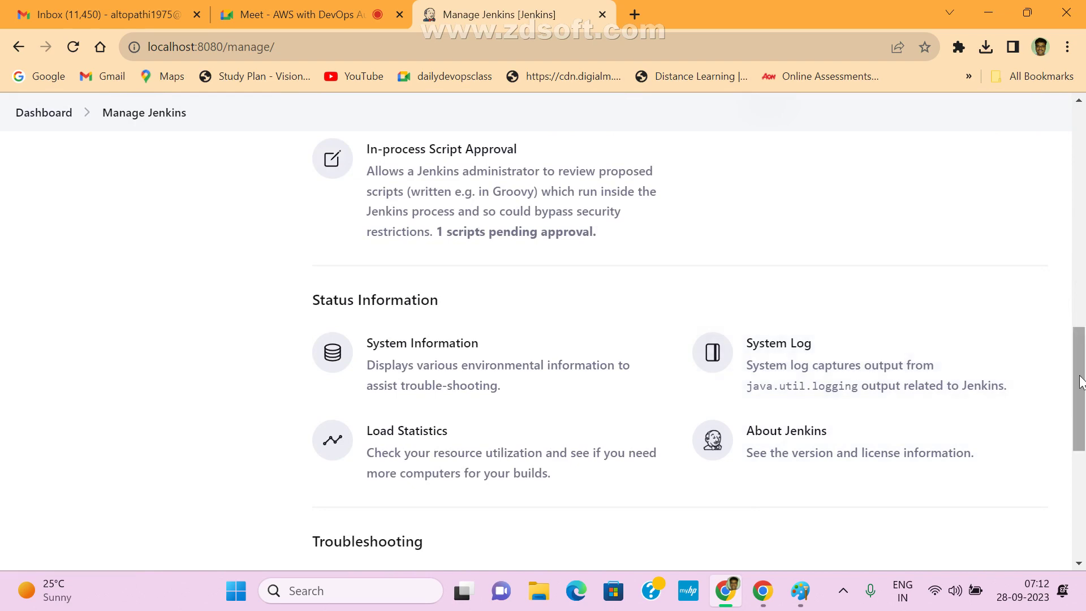
left_click_drag(1084, 357, 1084, 268)
left_click(762, 414)
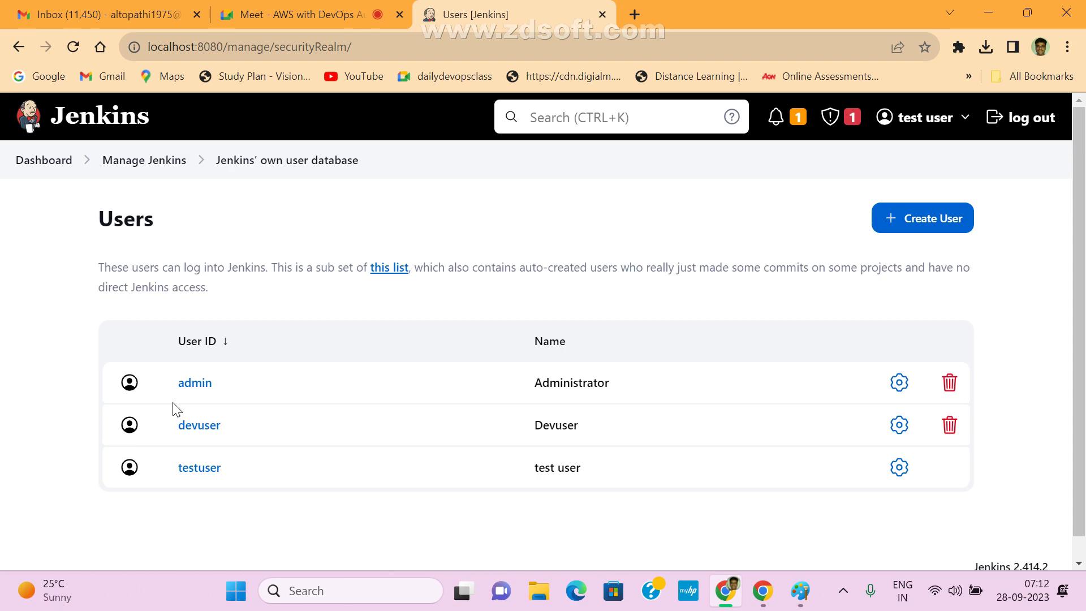
- Go back to Manage Jenkins and reopen the Users list
left_click(127, 161)
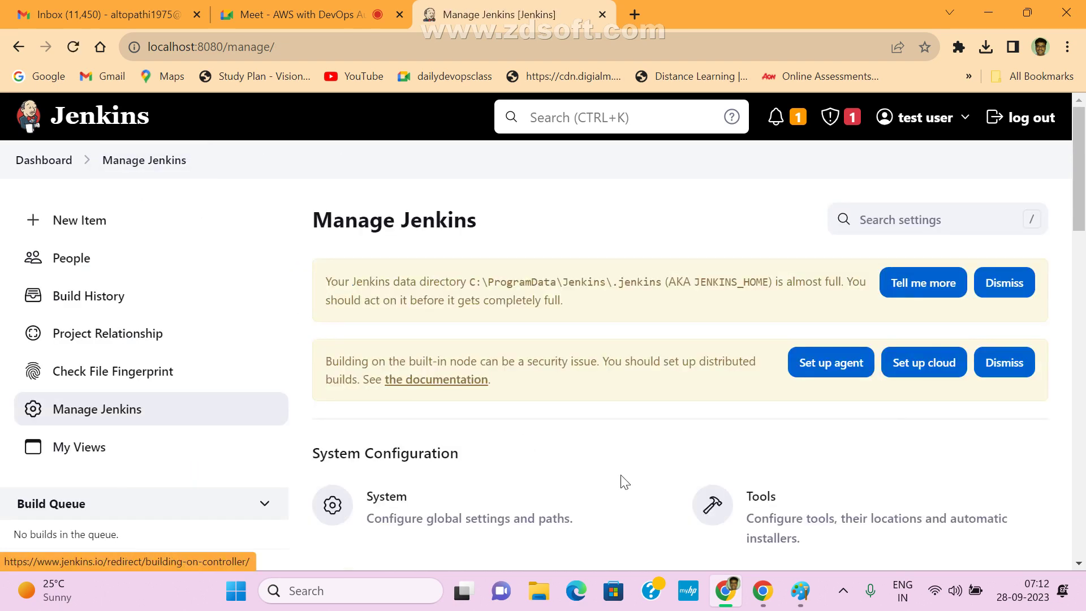
scroll(622, 481, "down", 5)
scroll(809, 495, "down", 3)
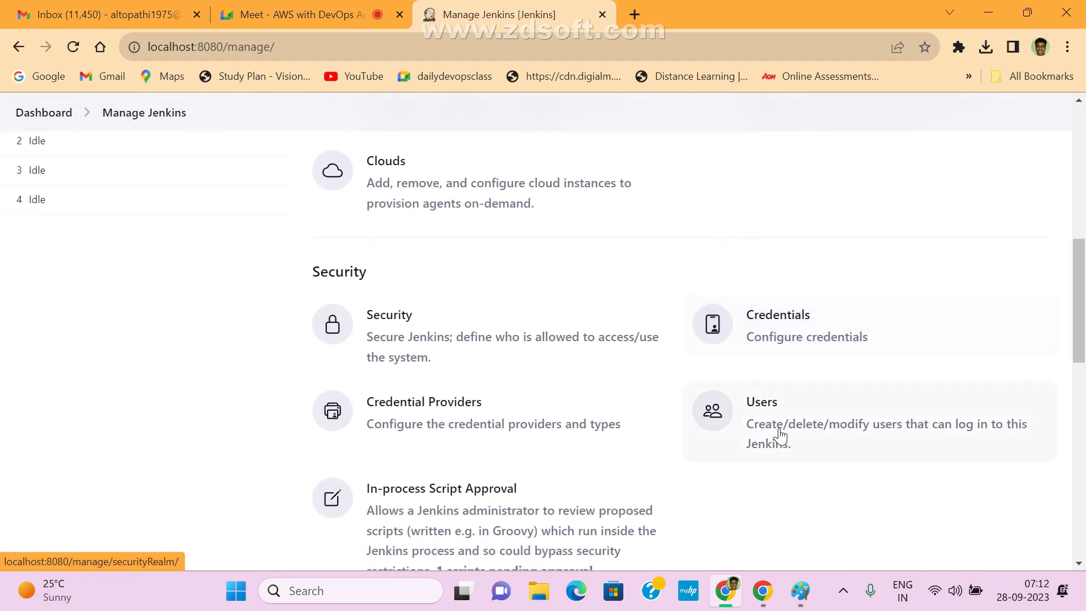
left_click(763, 421)
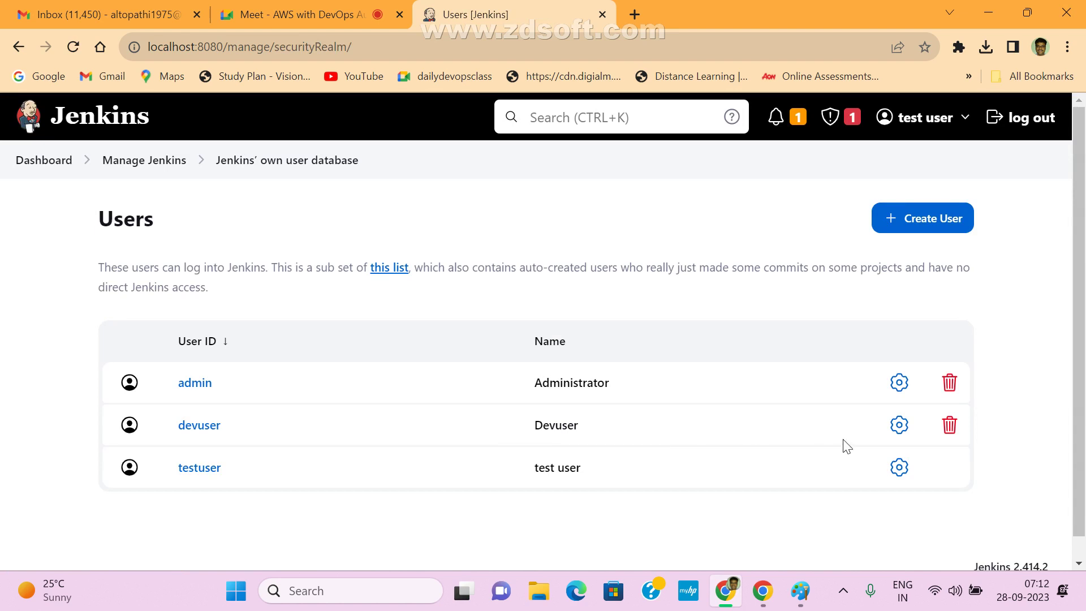
left_click(894, 426)
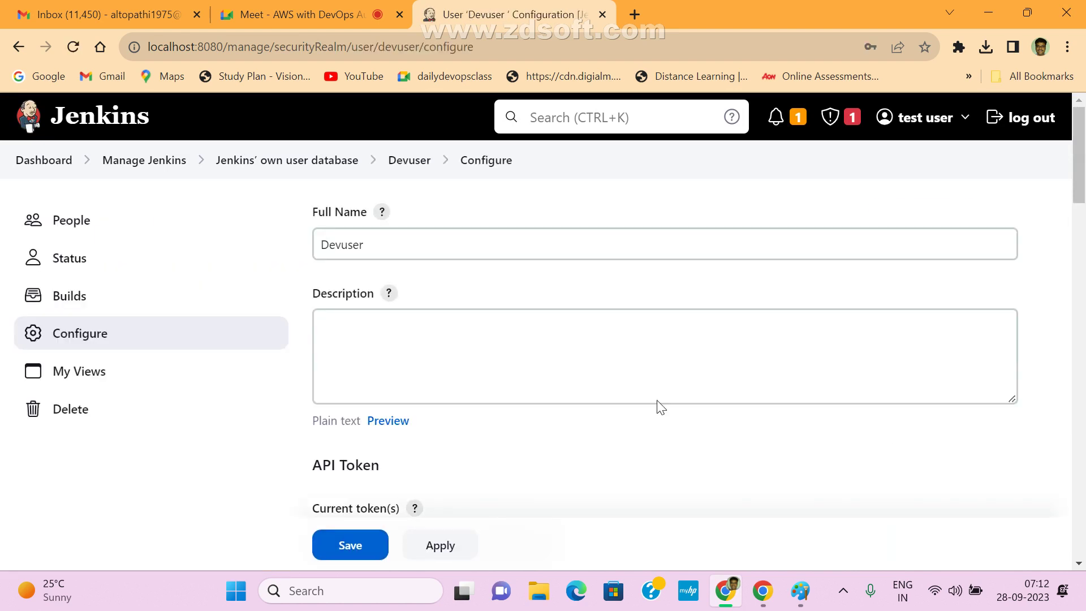
left_click_drag(419, 251, 312, 241)
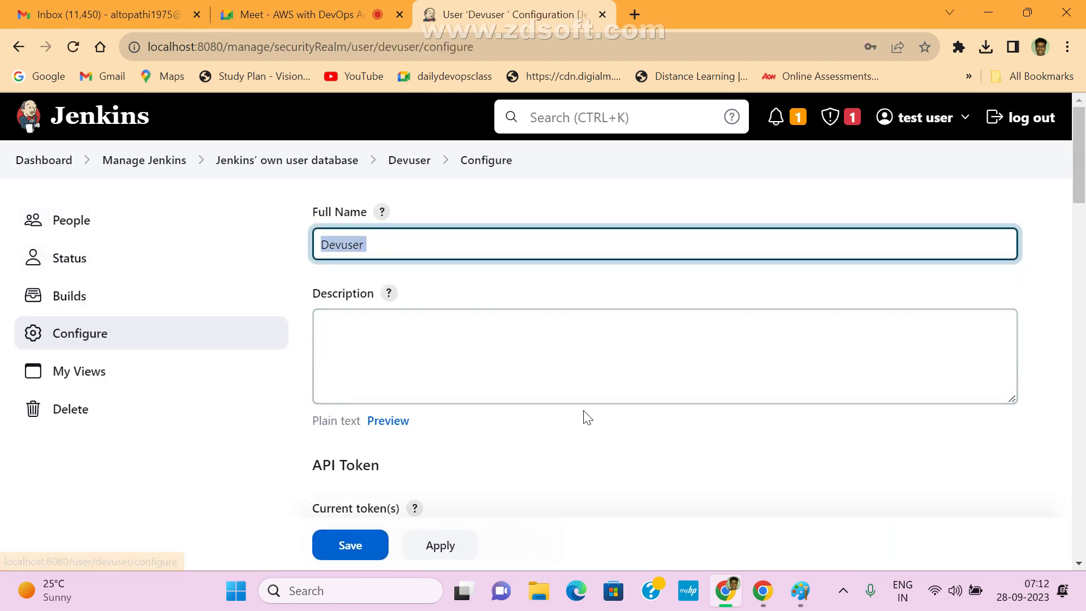
scroll(469, 276, "down", 3)
scroll(691, 439, "down", 3)
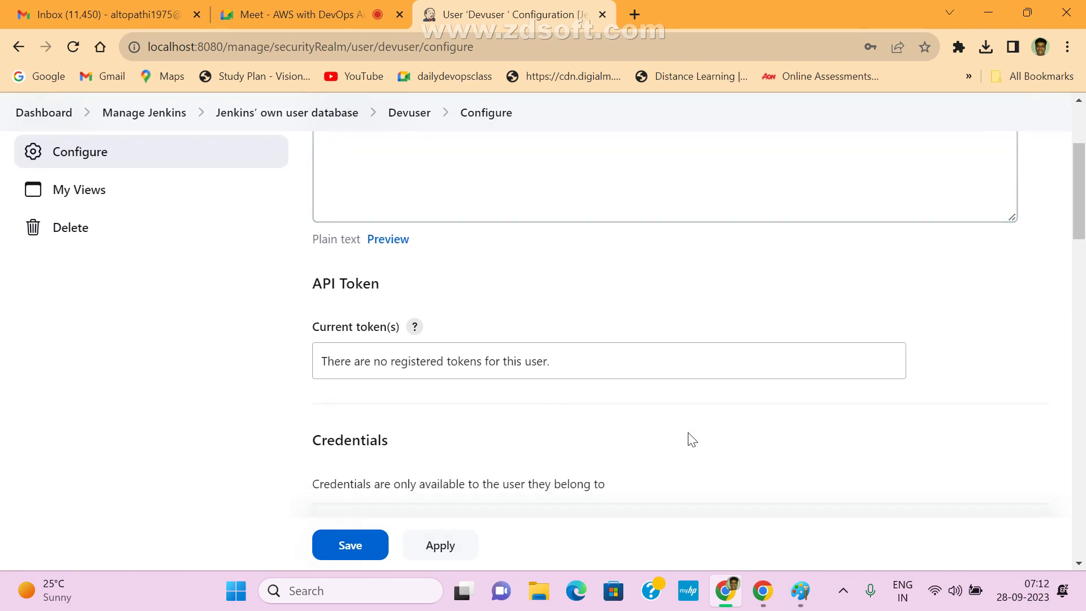
scroll(447, 374, "down", 4)
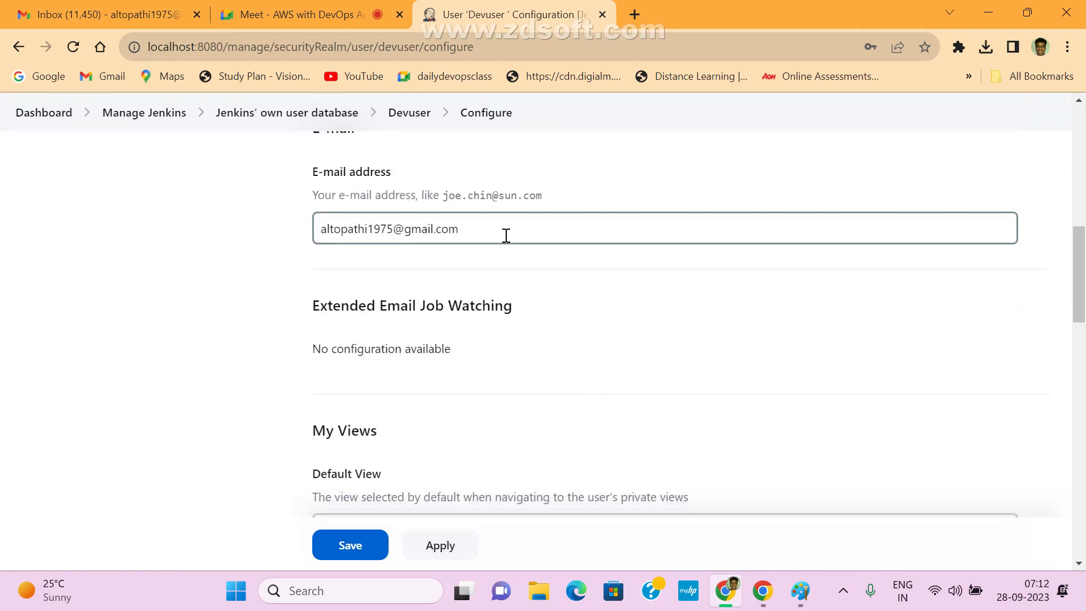
scroll(582, 407, "down", 3)
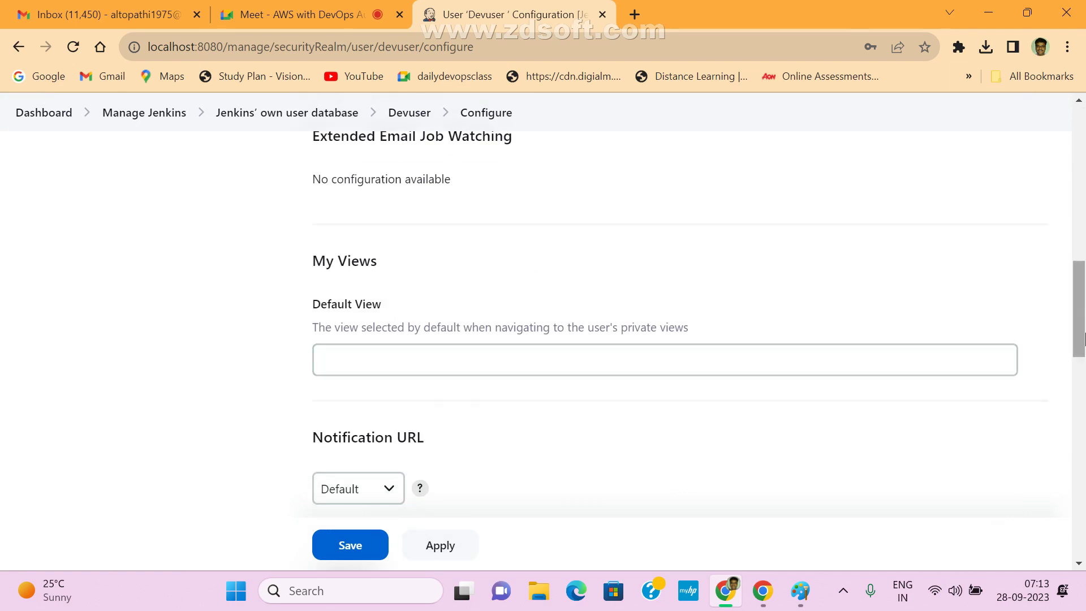
left_click_drag(1082, 329, 1071, 92)
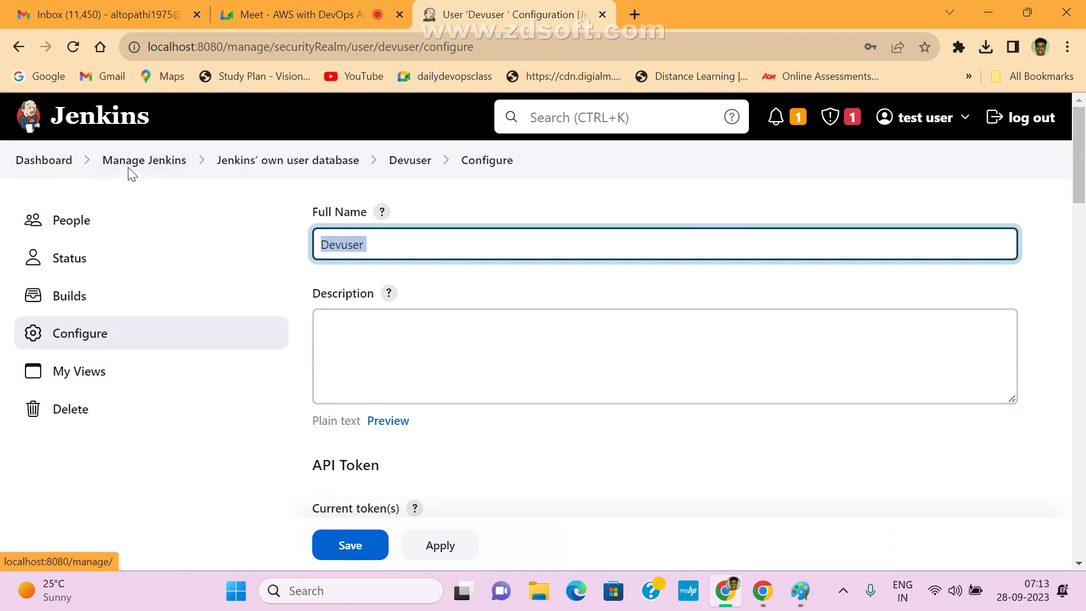
left_click(253, 161)
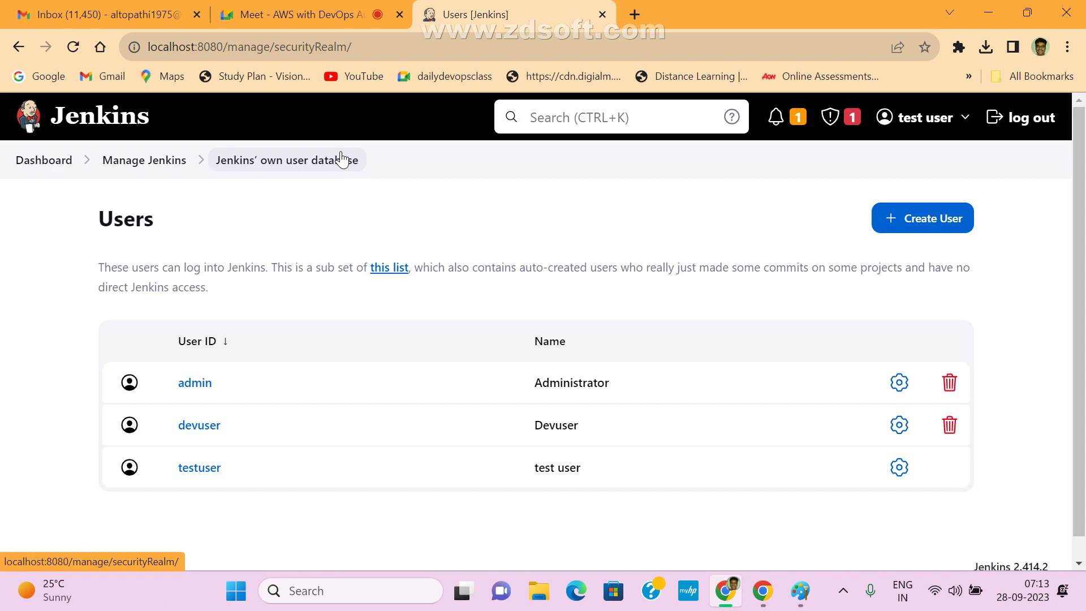
- In a new tab, search Google for 'ldap server', admitting a waiting participant to the Meet call meanwhile
left_click(635, 16)
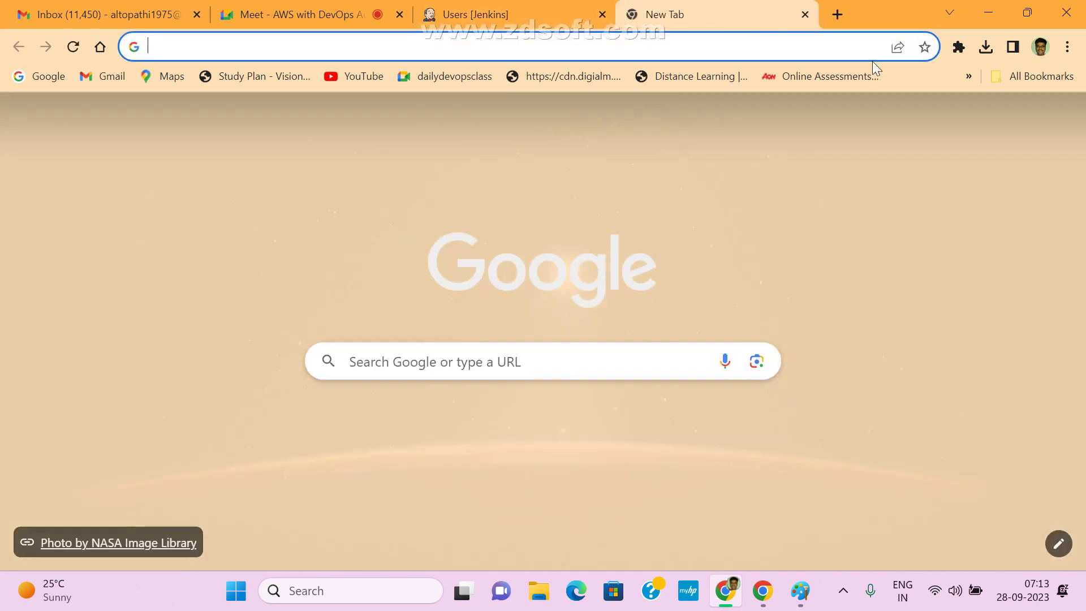
type("ldap")
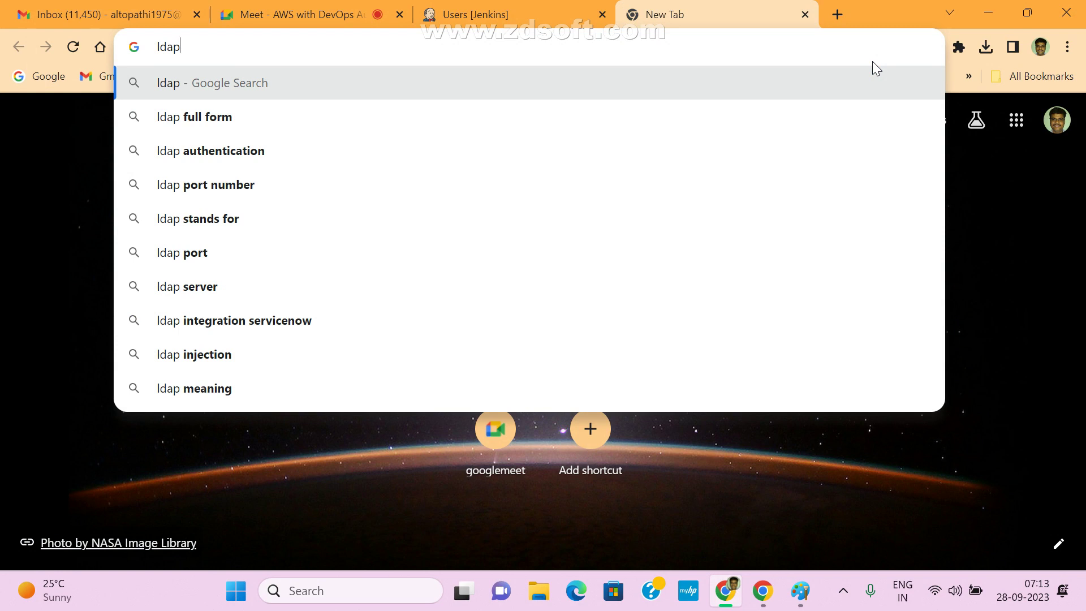
left_click(359, 14)
left_click(972, 431)
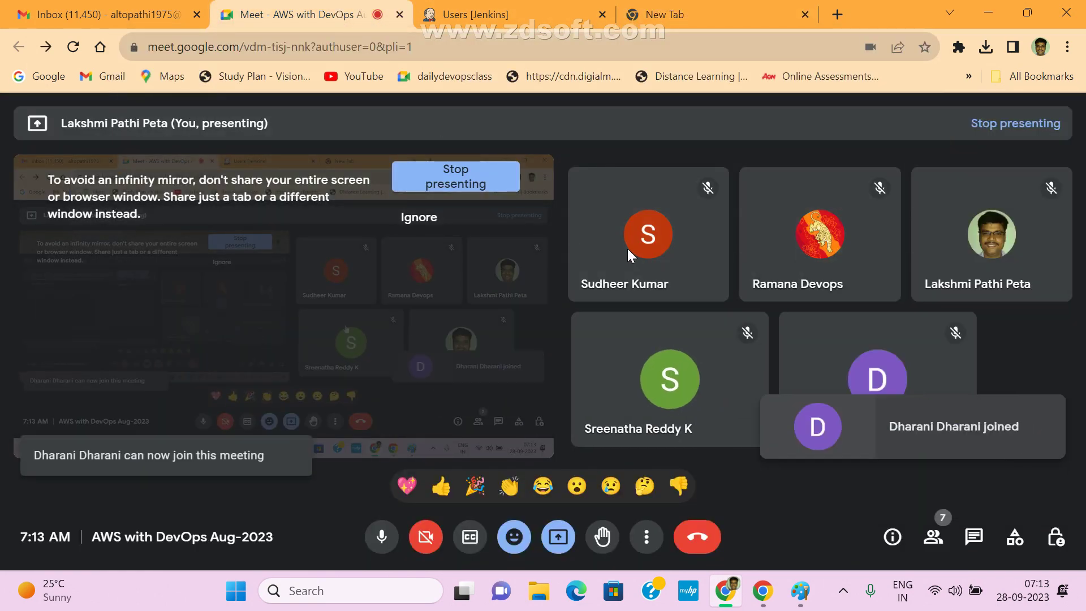
left_click(679, 17)
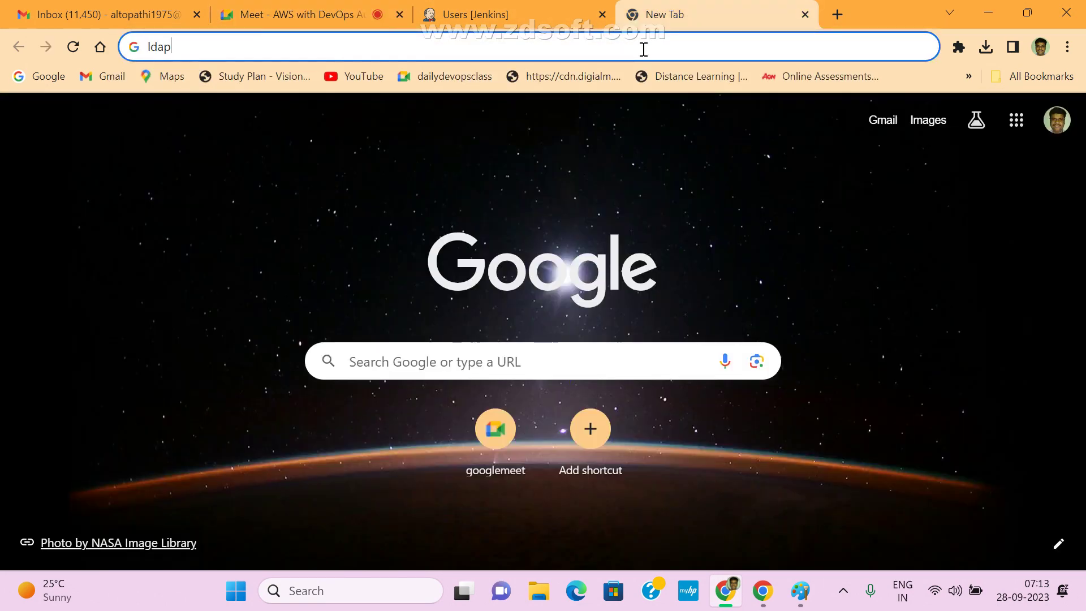
type("server")
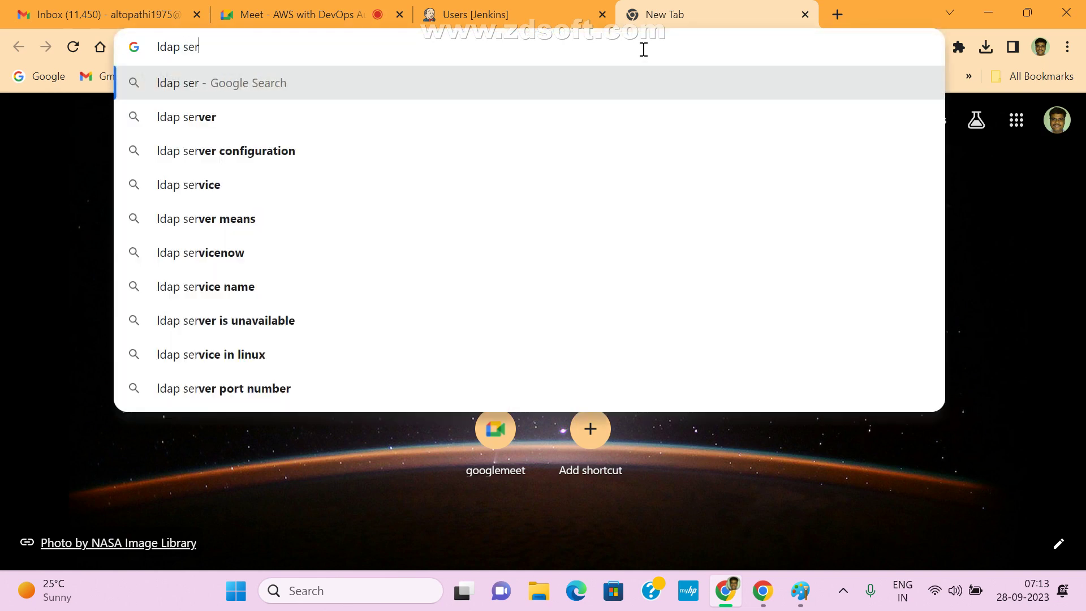
left_click(219, 120)
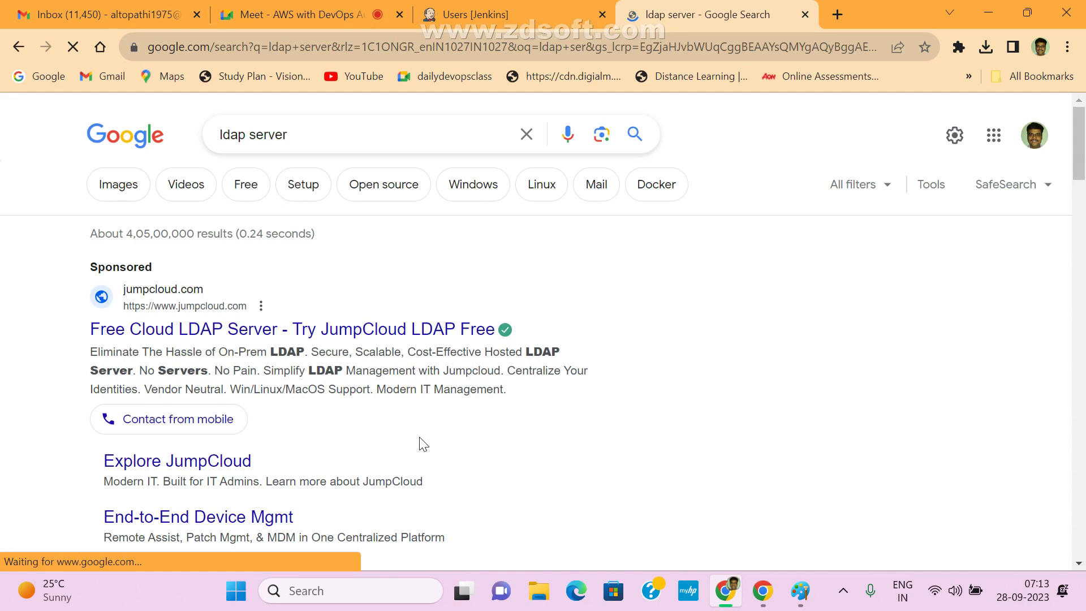
- Read and highlight the 'directory services' definition in the LDAP search results
scroll(473, 392, "down", 3)
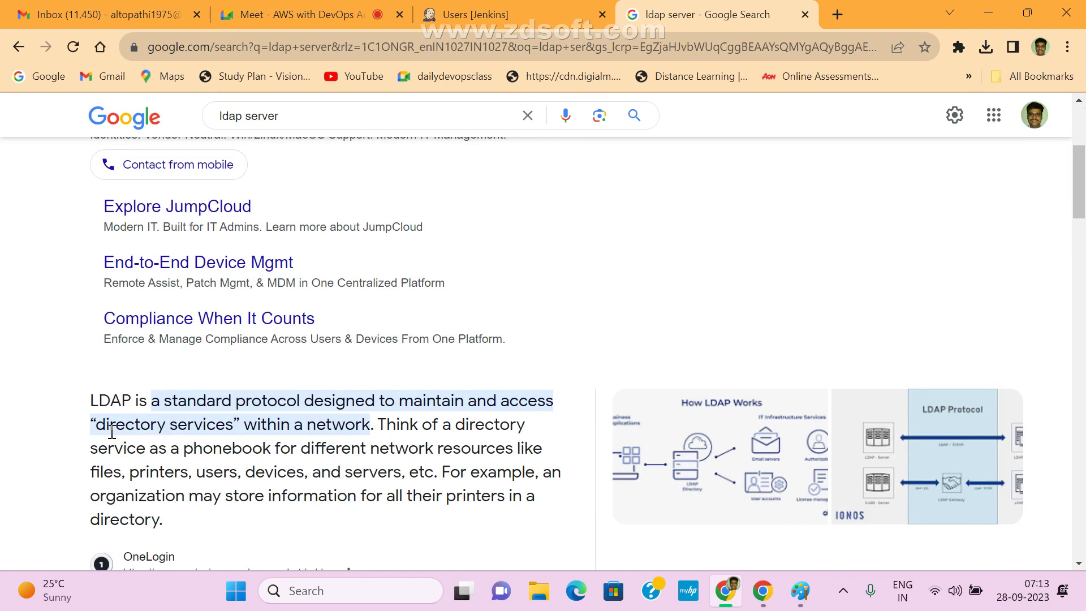
left_click_drag(94, 425, 236, 429)
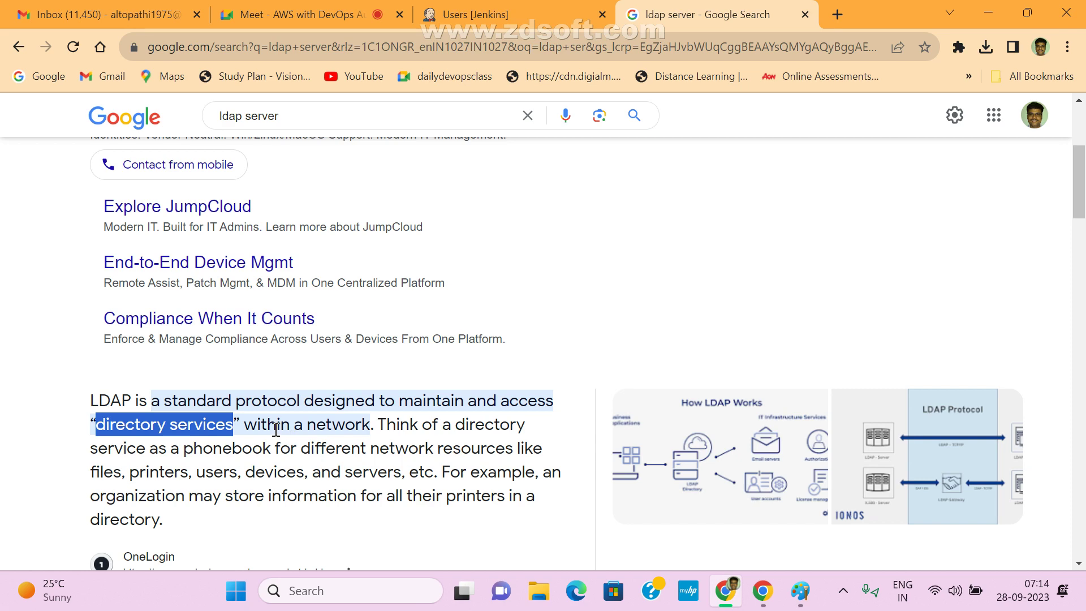
left_click(188, 425)
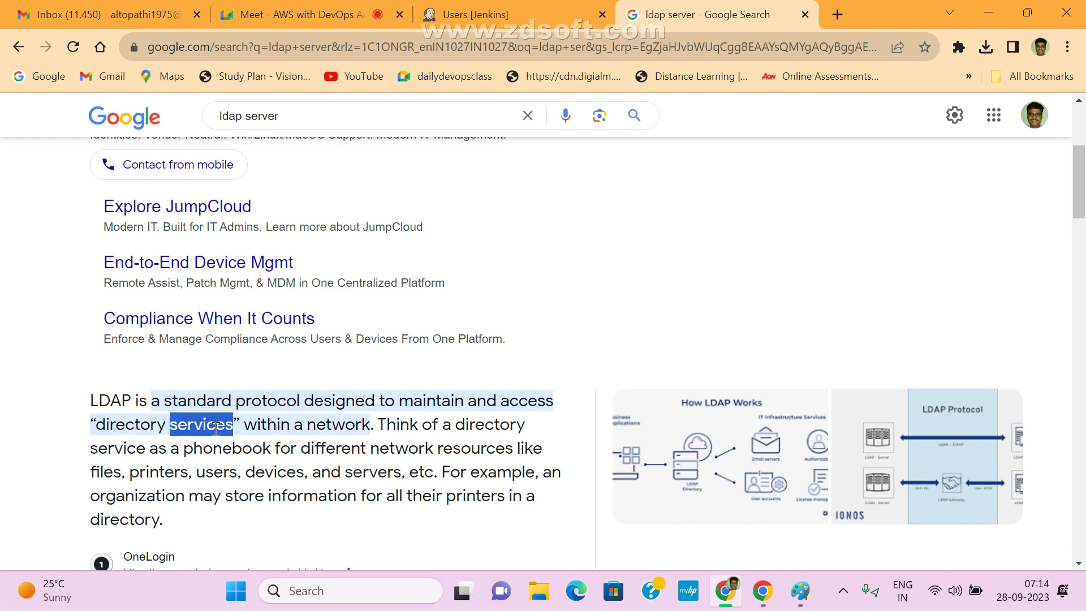
left_click_drag(102, 435, 224, 430)
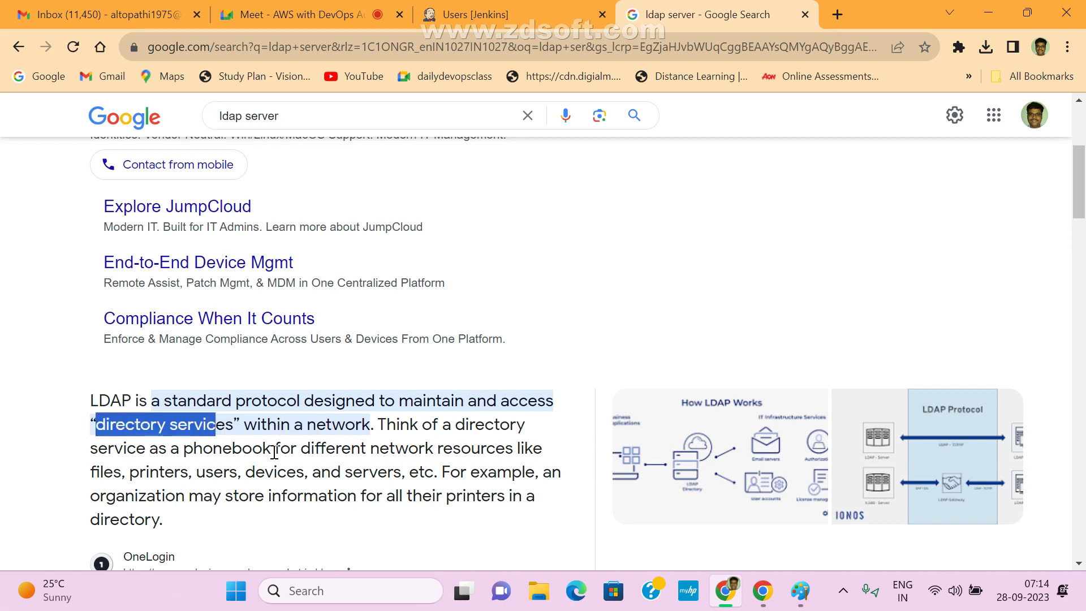
left_click(274, 452)
scroll(275, 453, "down", 3)
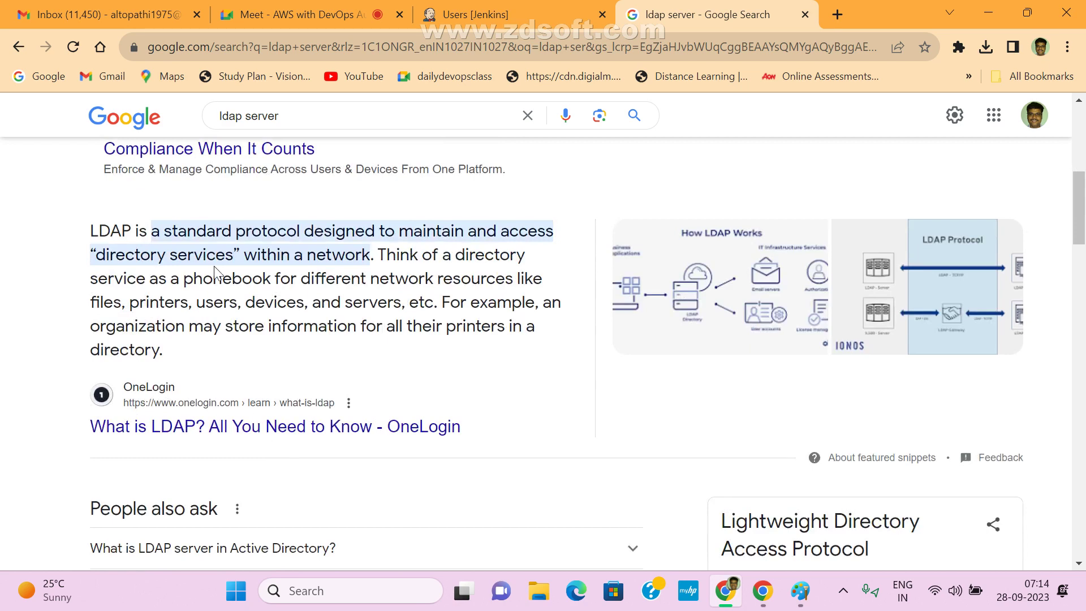
- Expand the LDAP server in Active Directory question, highlight its answer, then return to the Jenkins Users tab
left_click(237, 559)
scroll(398, 450, "down", 3)
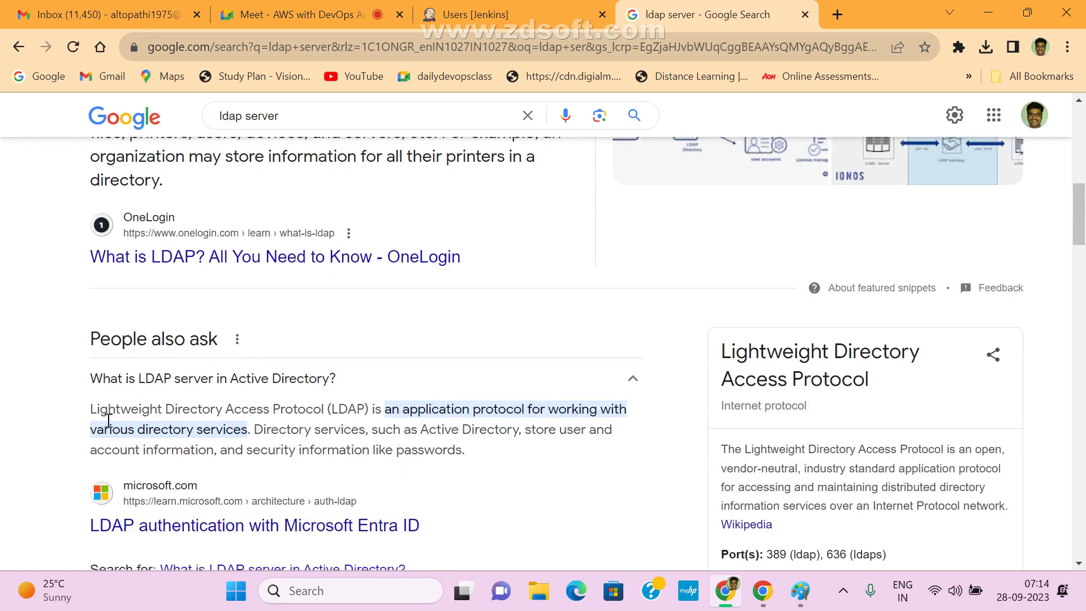
left_click_drag(95, 409, 327, 415)
left_click(345, 426)
left_click_drag(97, 407, 488, 456)
left_click(492, 464)
left_click_drag(494, 457, 94, 416)
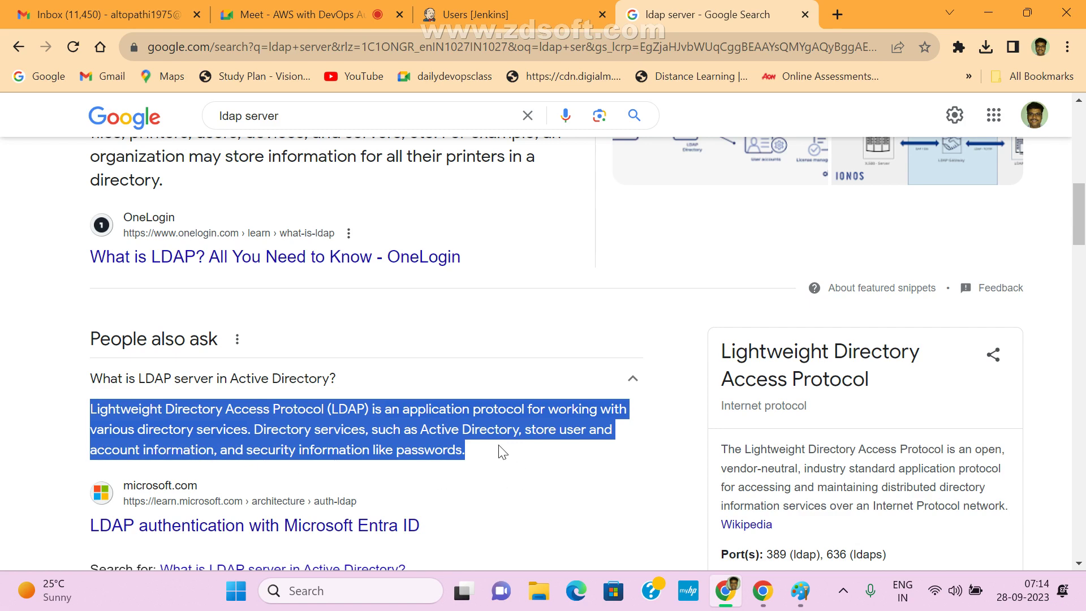
left_click_drag(498, 448, 92, 406)
left_click(92, 407)
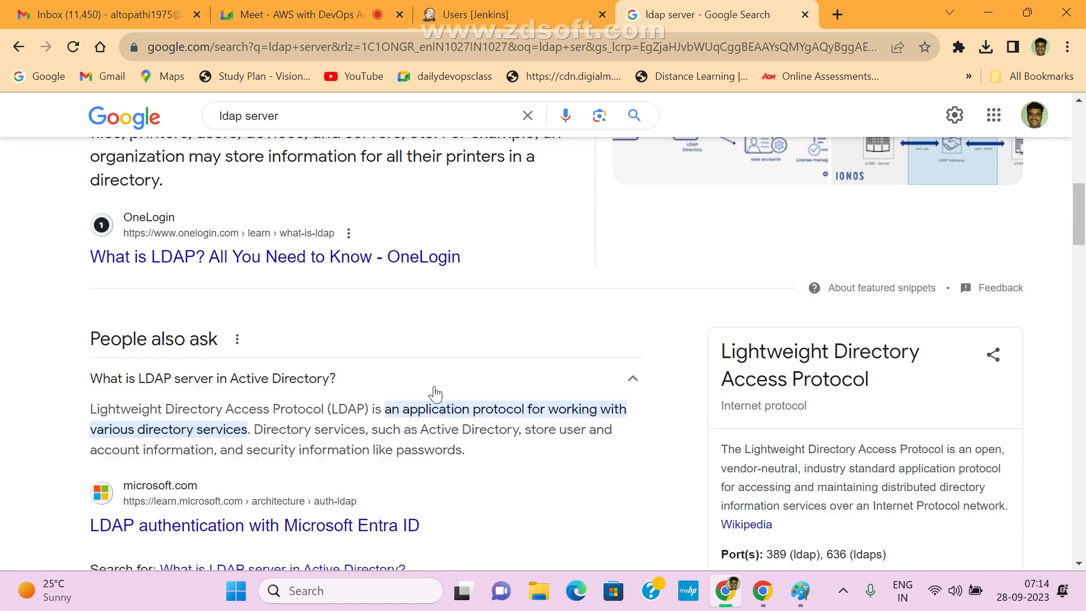
left_click(478, 13)
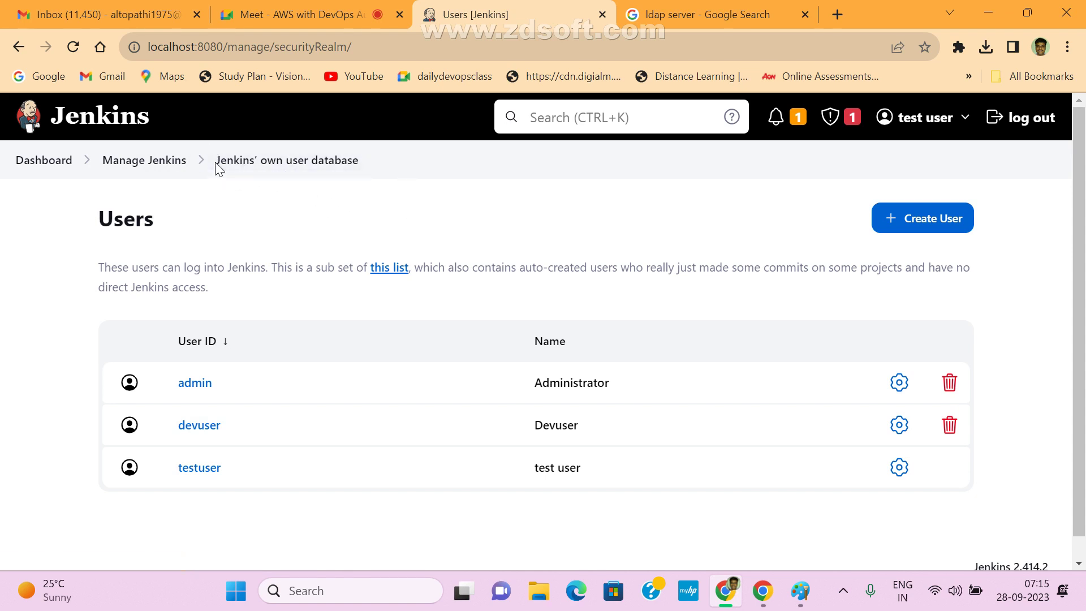
left_click_drag(215, 161, 395, 161)
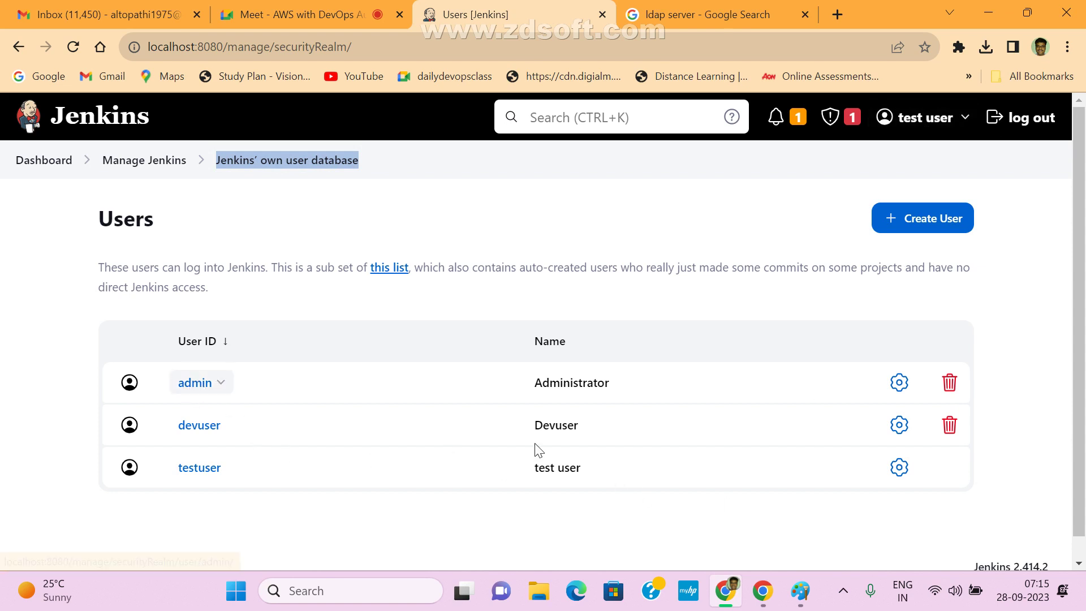
- Log out and sign back in as admin, dismissing Chrome's breach warning
left_click(1018, 119)
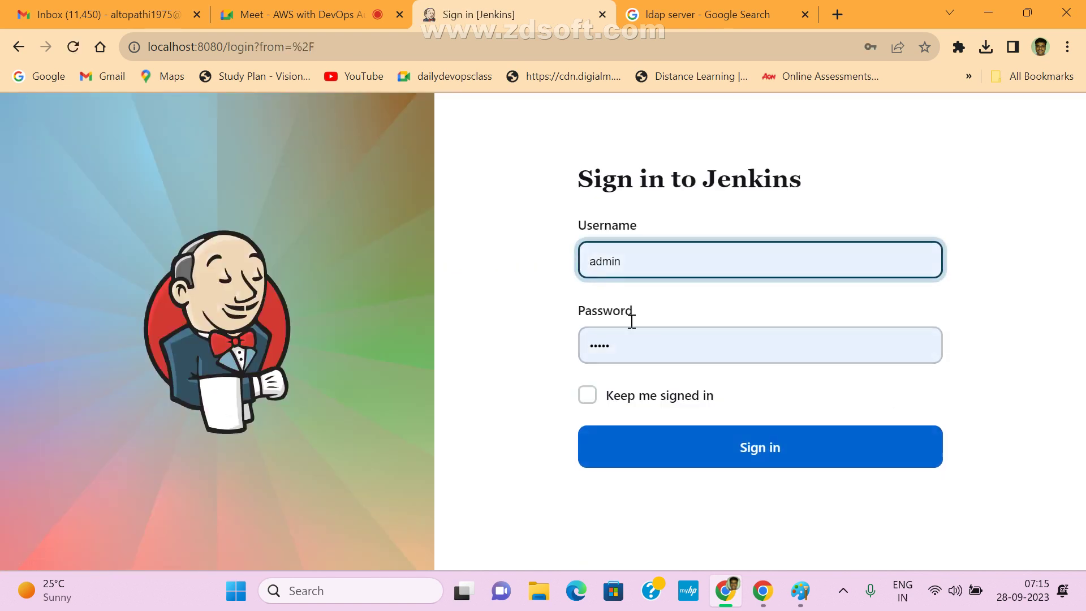
left_click(783, 439)
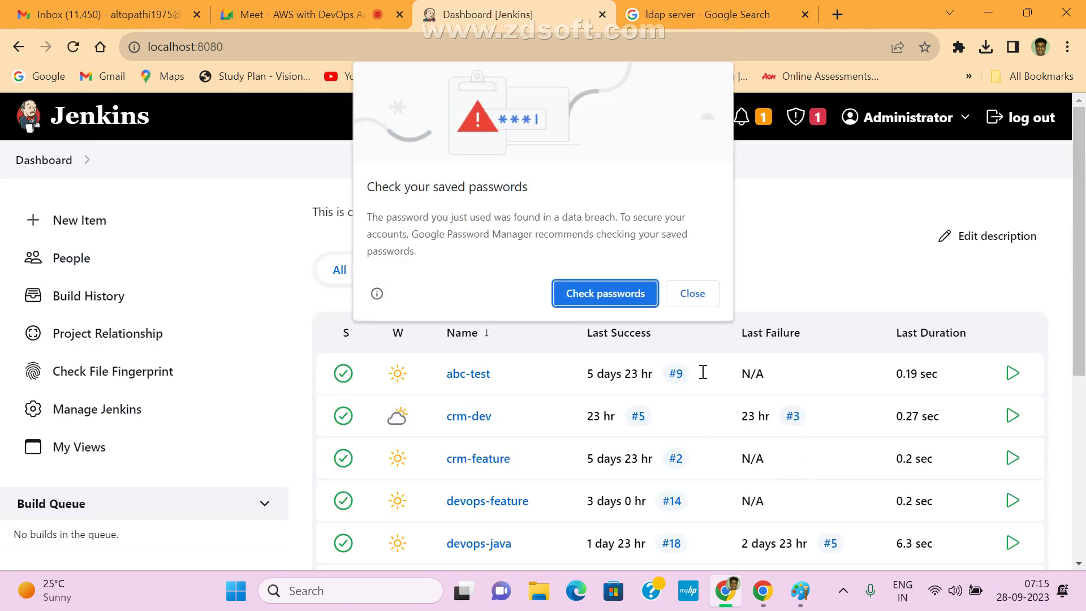
left_click(700, 301)
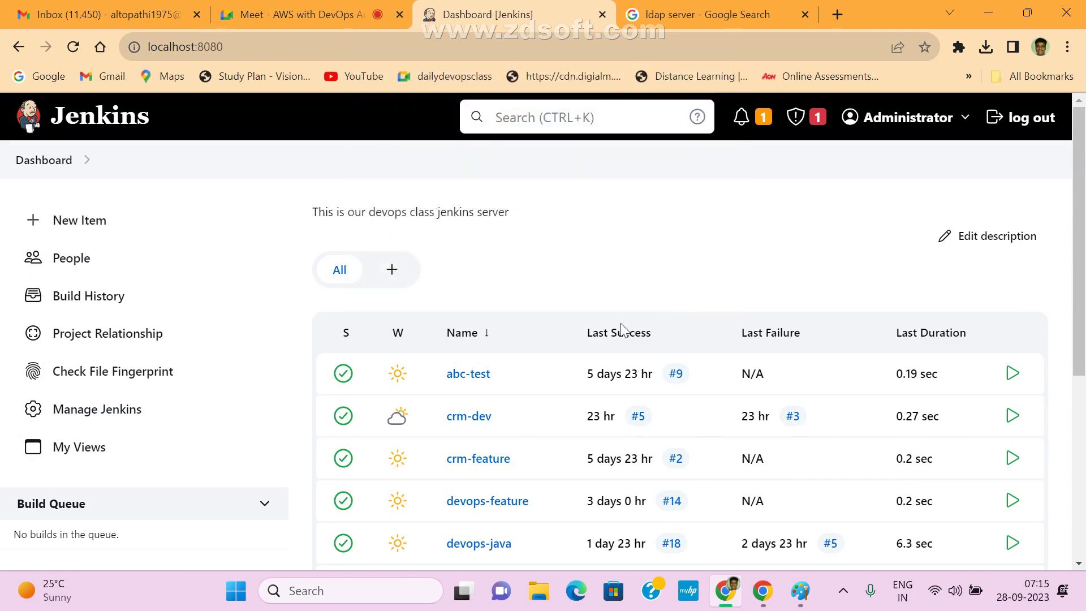
- Open Manage Jenkins and go to Users in the Security section
left_click(106, 419)
scroll(795, 419, "down", 5)
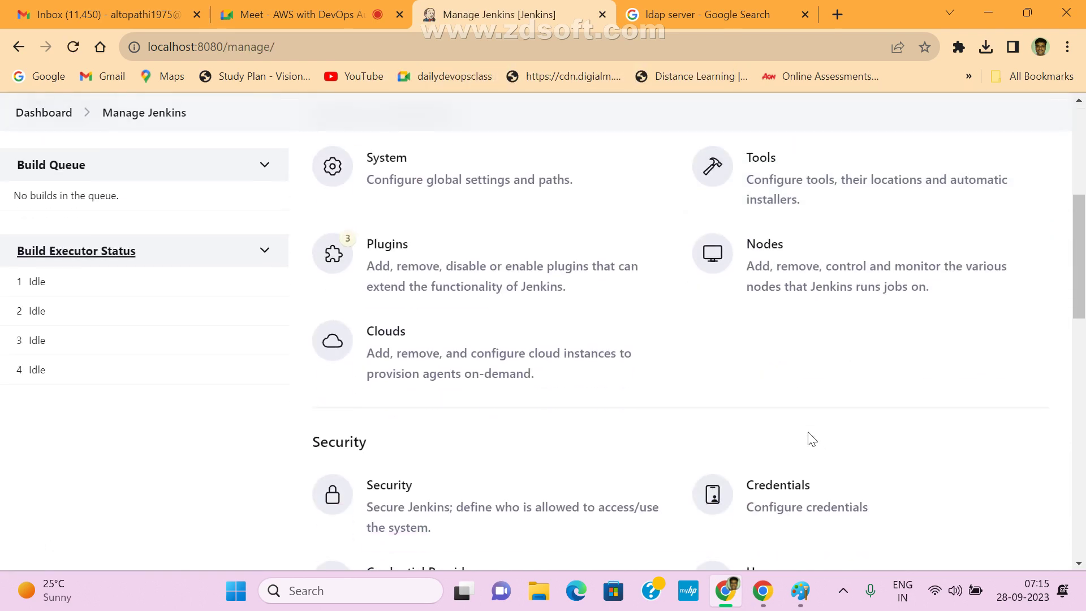
scroll(812, 440, "down", 3)
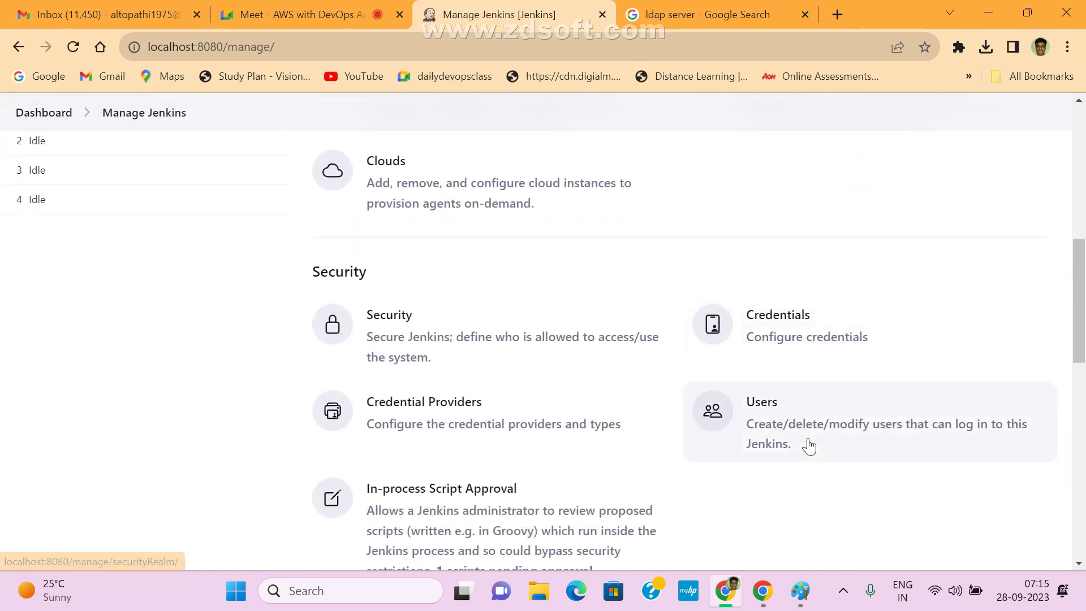
left_click(783, 400)
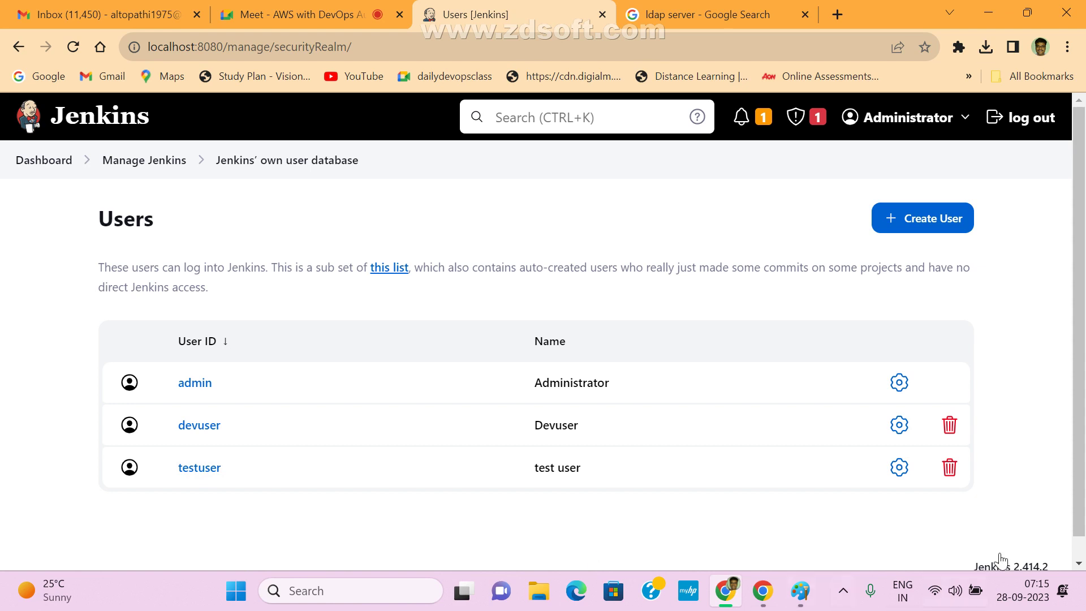
- Delete the testuser account, confirm with OK, and return to Manage Jenkins
left_click(950, 468)
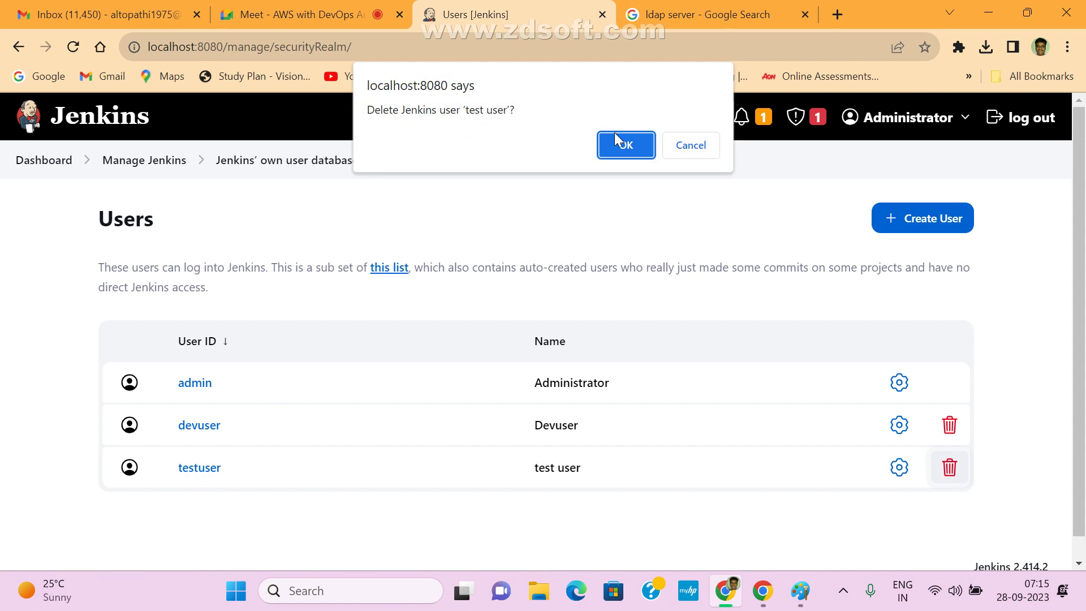
left_click(625, 146)
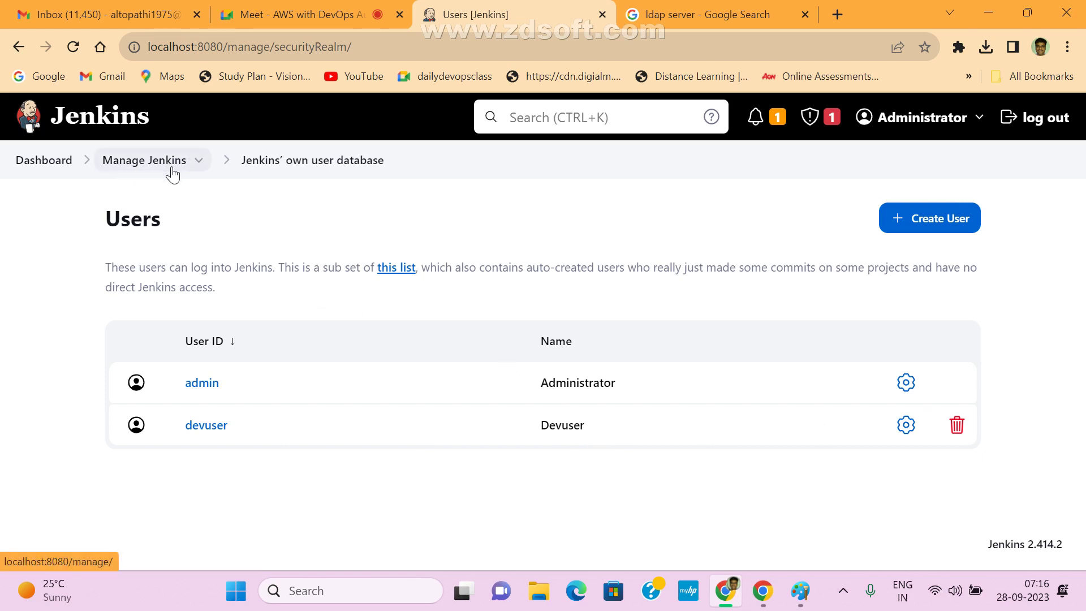
left_click(153, 162)
- Browse Credentials > System > Global credentials (unrestricted) to confirm only git-credentials is stored
scroll(952, 443, "down", 10)
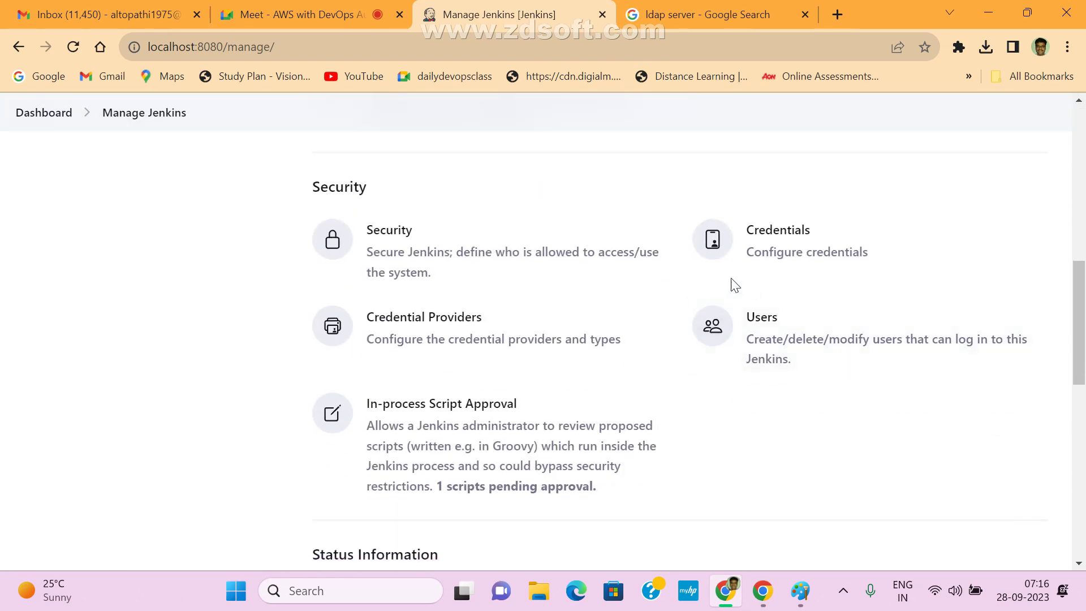
left_click(789, 238)
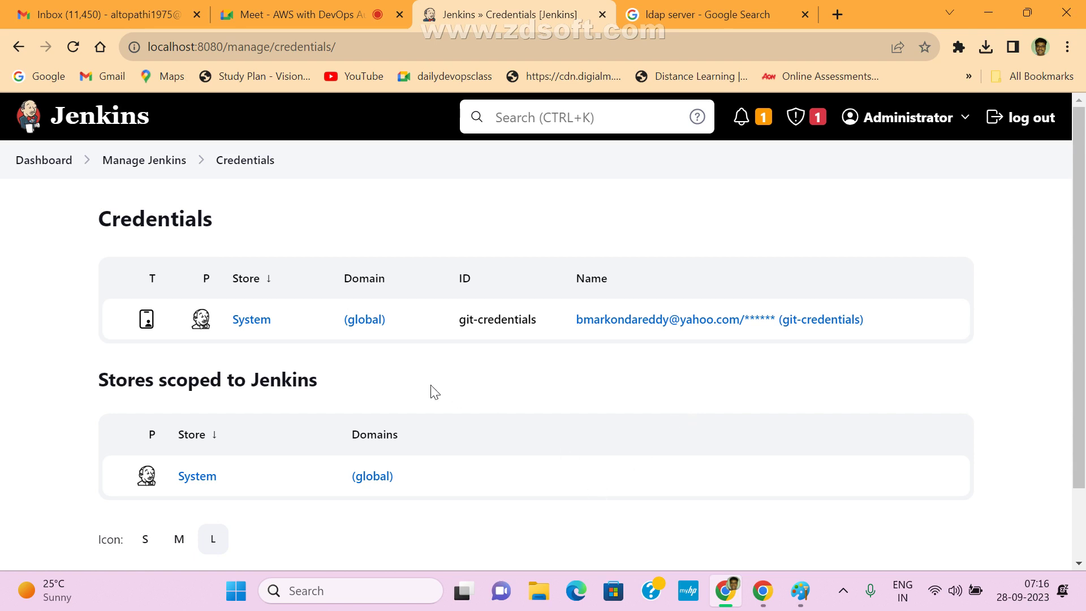
mouse_move(356, 315)
left_click(263, 321)
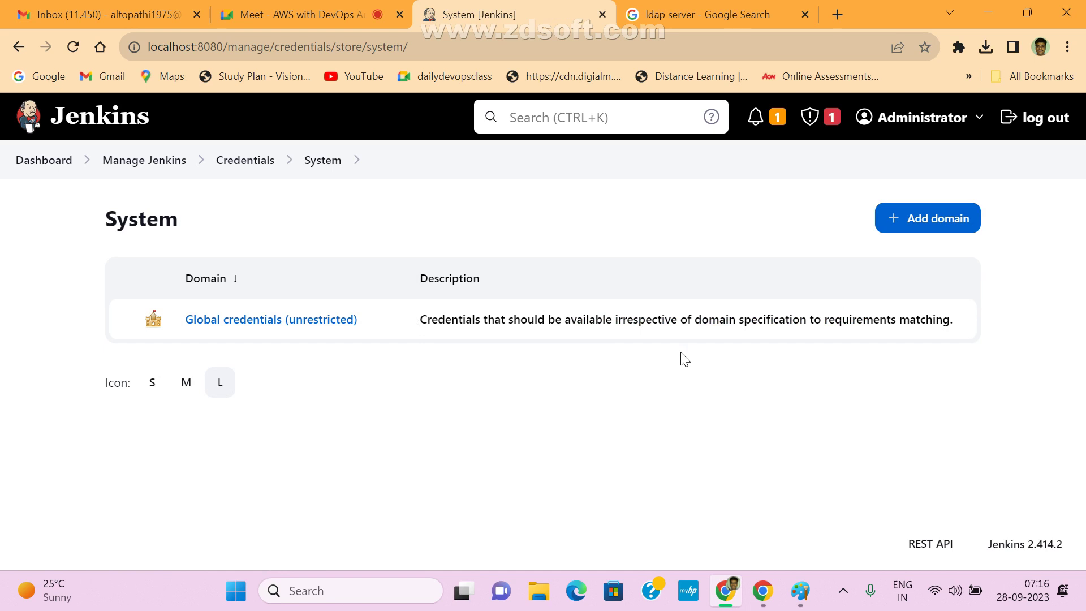
left_click(254, 320)
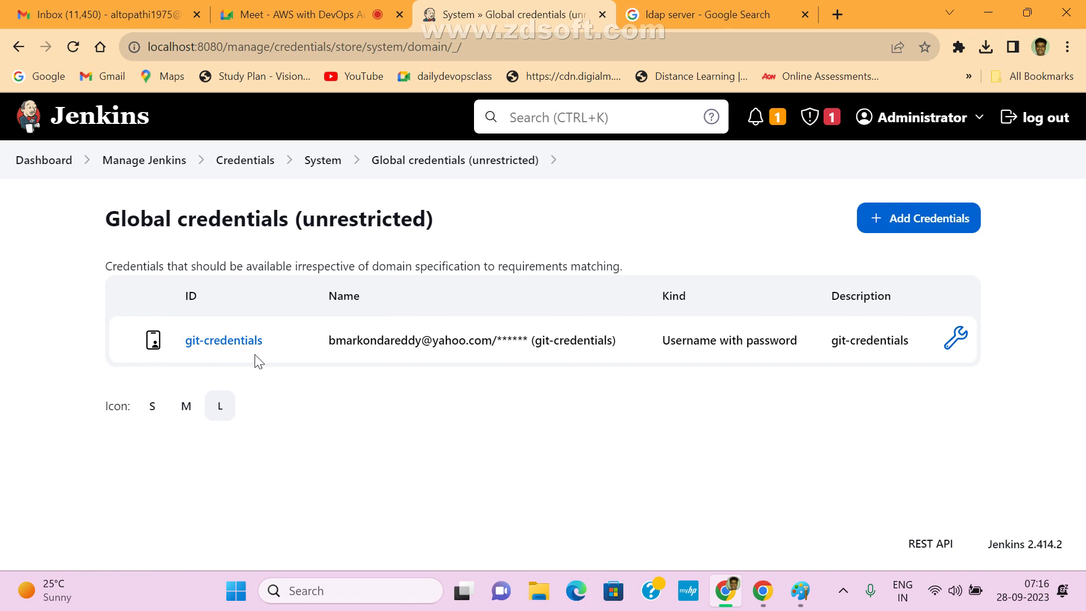
- Return to the dashboard and open the devops-java project from the job list
left_click(42, 164)
scroll(665, 391, "down", 4)
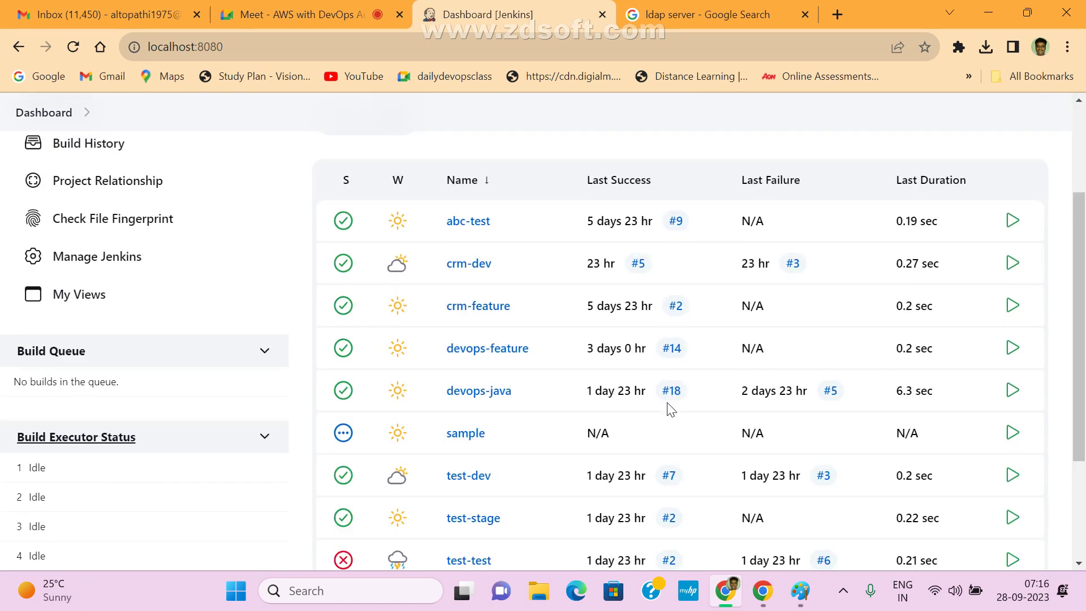
scroll(601, 475, "down", 1)
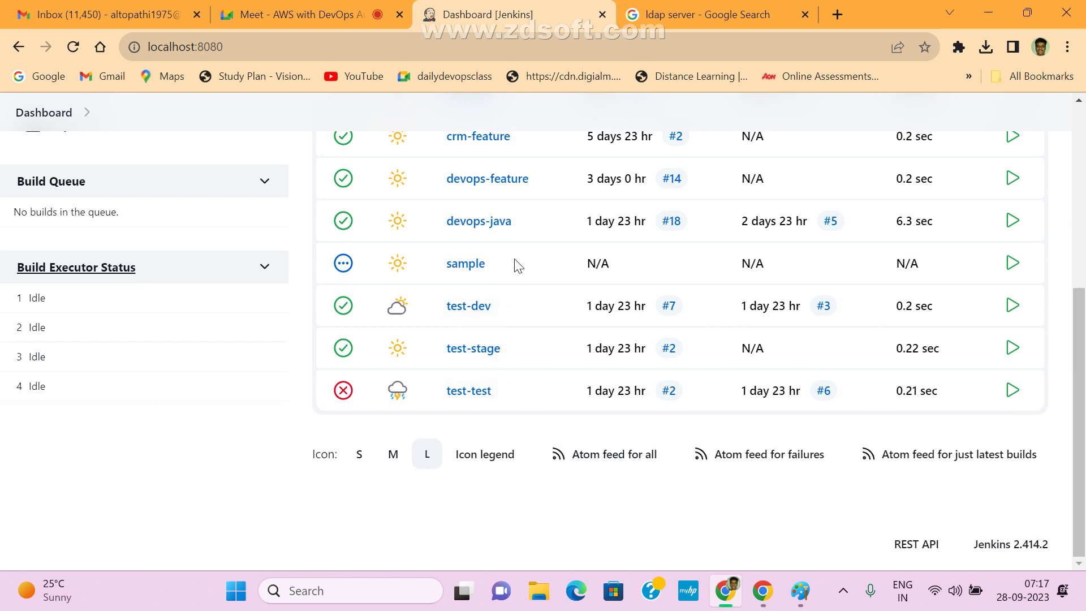
left_click(477, 224)
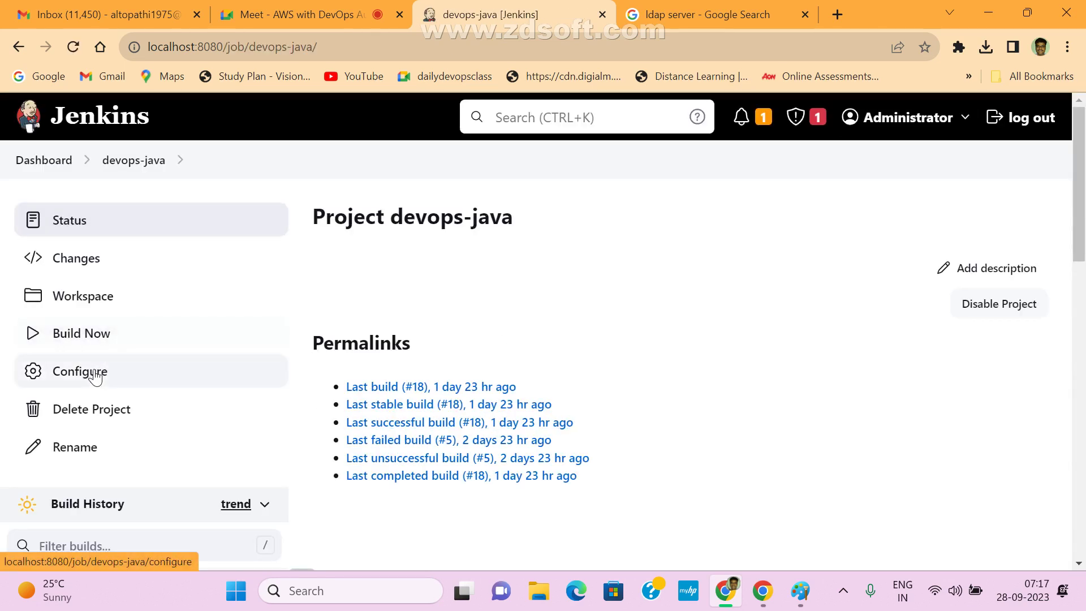
- Open devops-java's configuration and view the help for the Git Credentials field
left_click(120, 375)
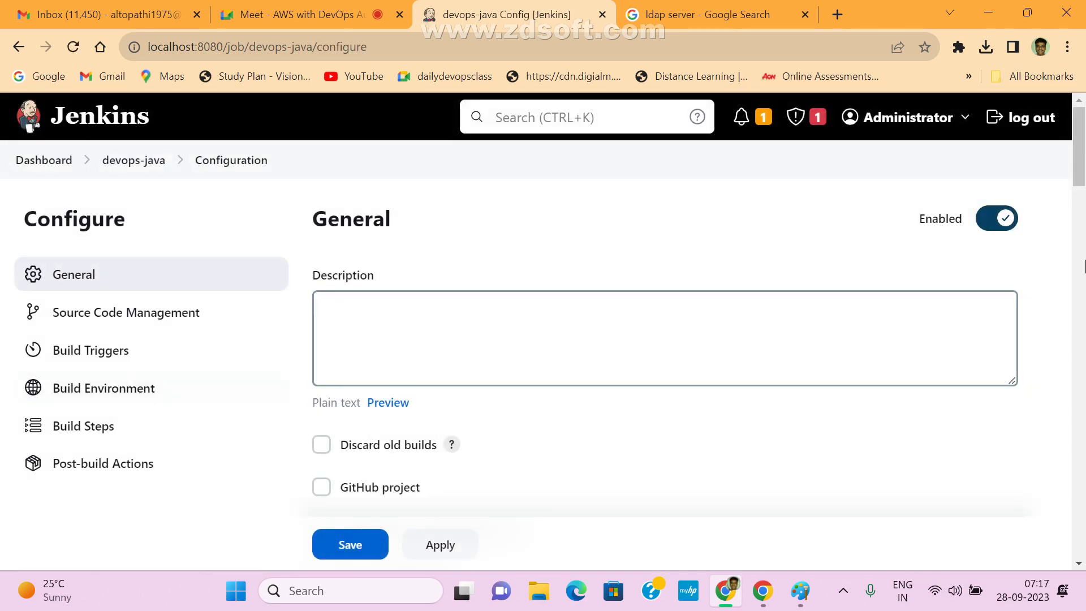
scroll(1082, 188, "down", 4)
scroll(1082, 189, "down", 9)
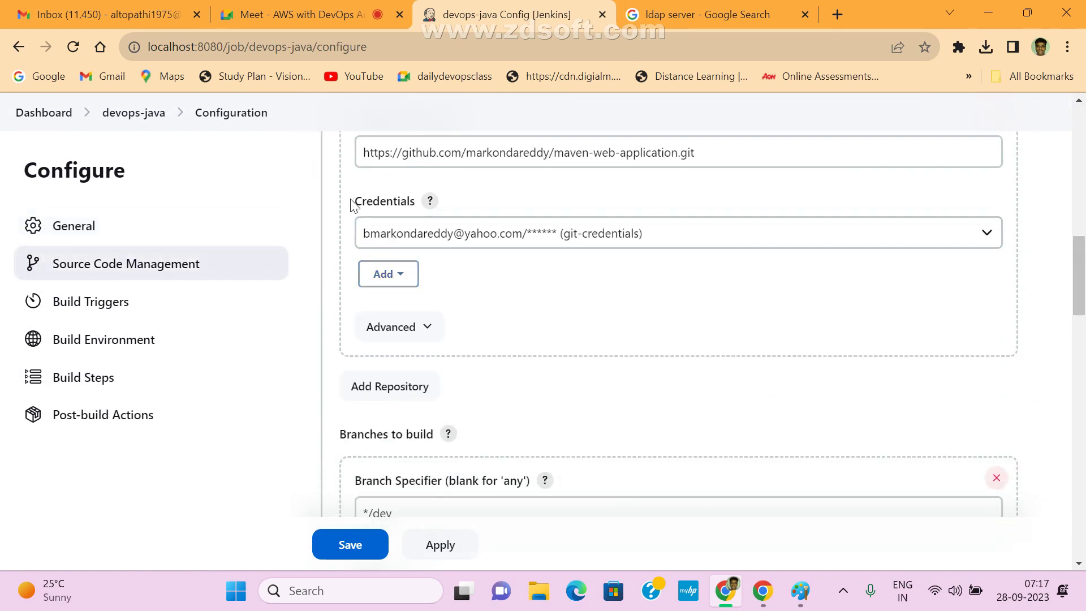
left_click_drag(359, 201, 417, 208)
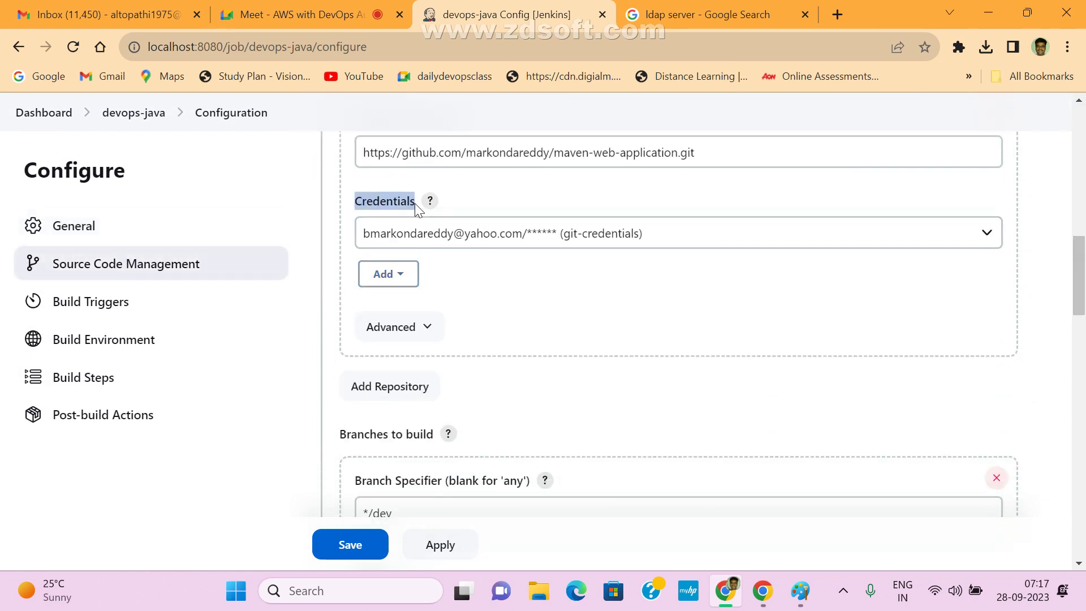
left_click(430, 200)
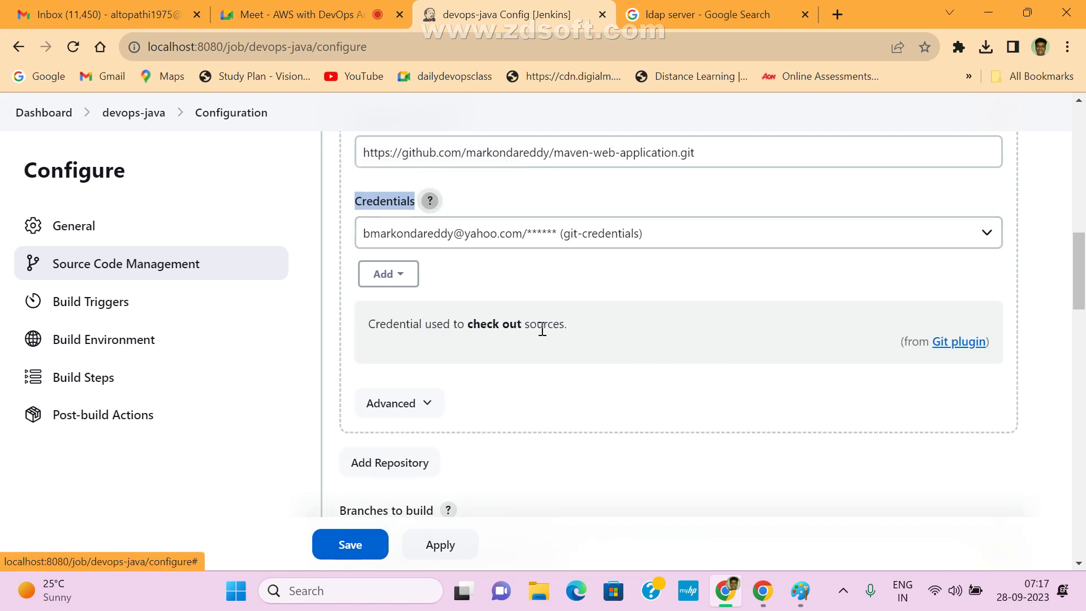
left_click(432, 201)
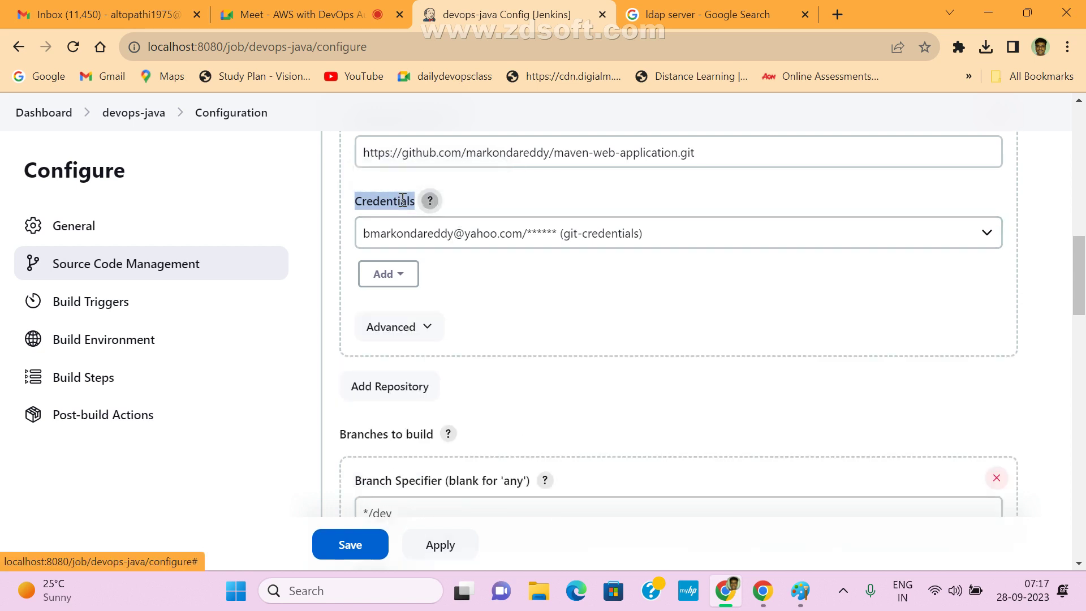
- Open the Jenkins Add Credentials form, review the credential kinds, and close it without adding
left_click(399, 274)
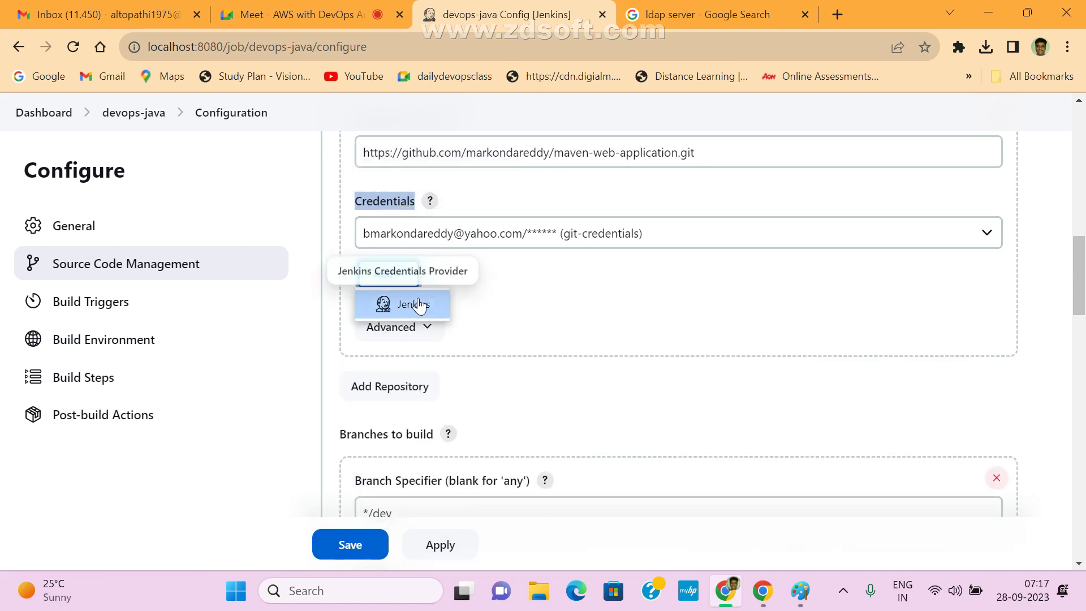
left_click(417, 306)
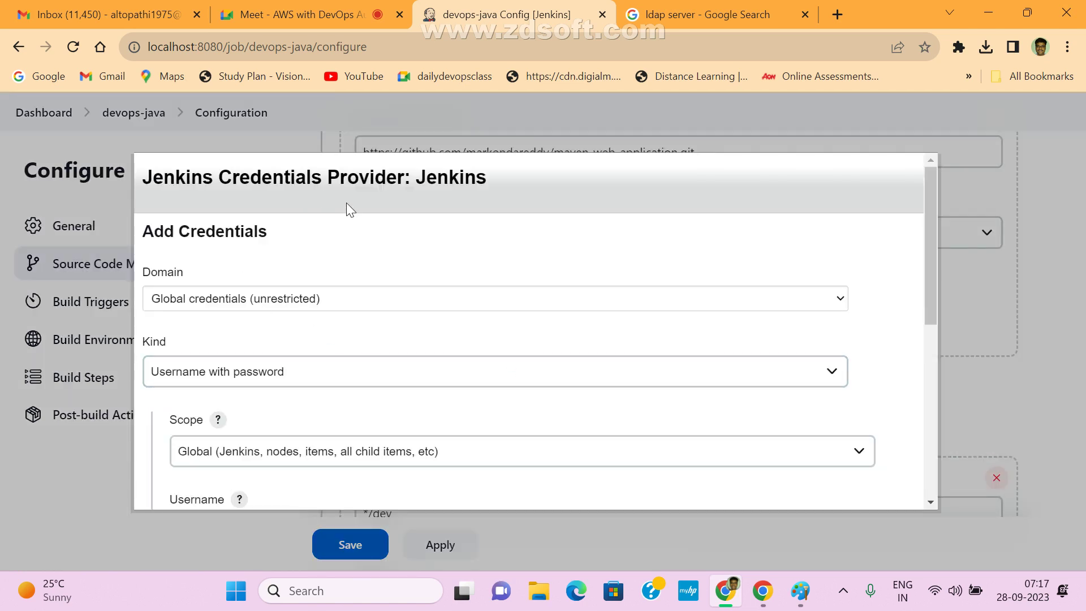
left_click_drag(404, 169, 293, 339)
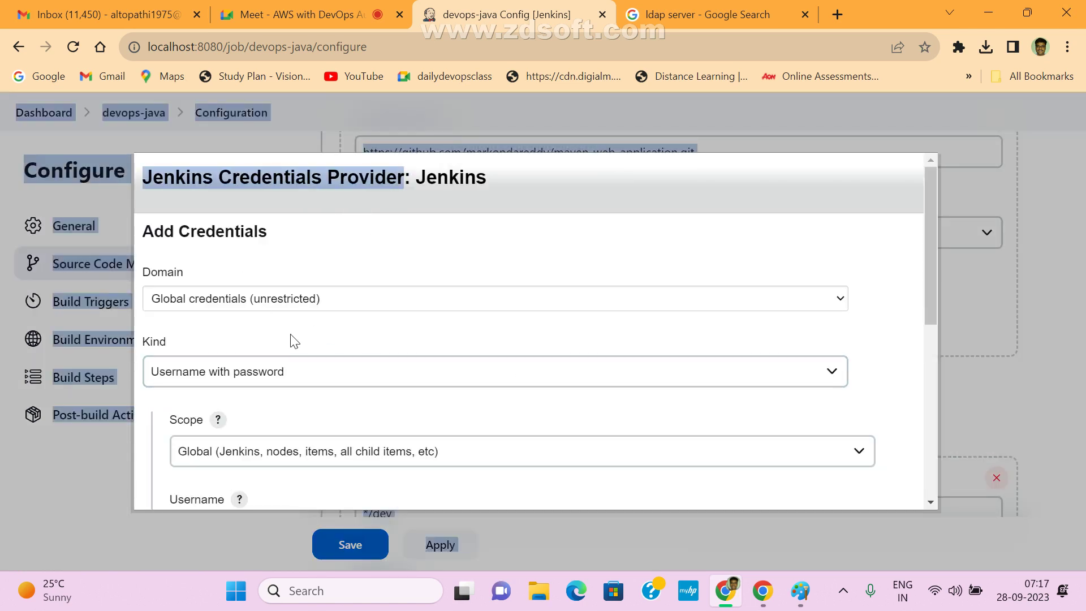
left_click(277, 373)
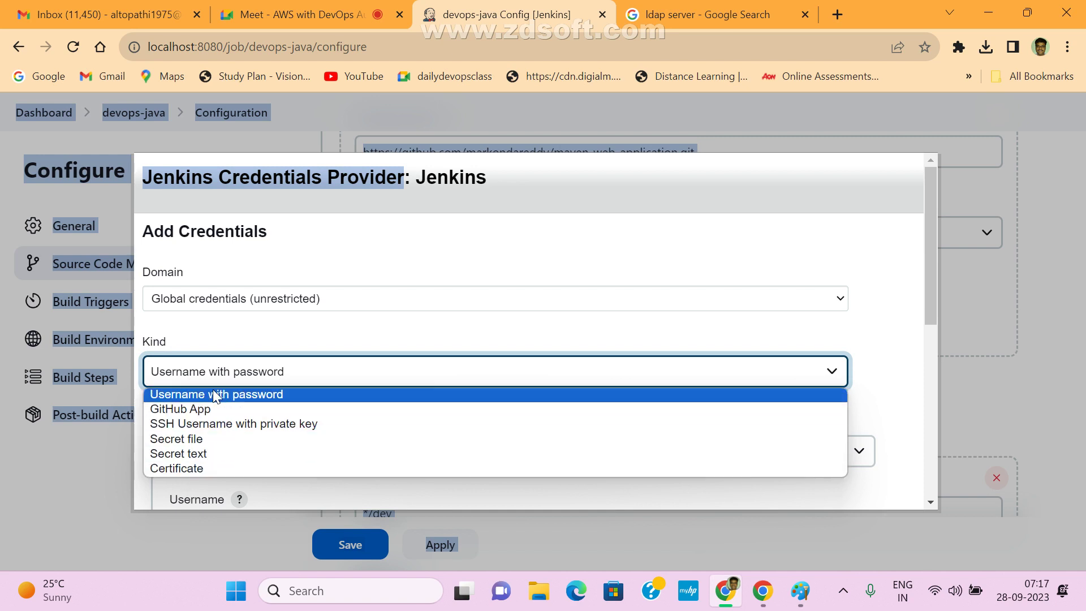
left_click(495, 252)
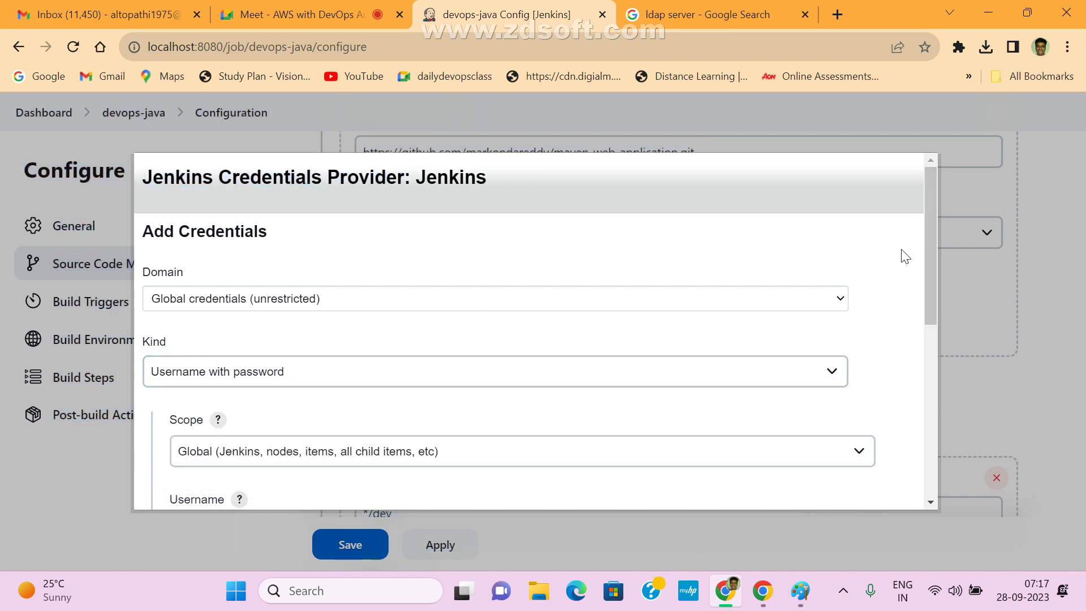
left_click(925, 120)
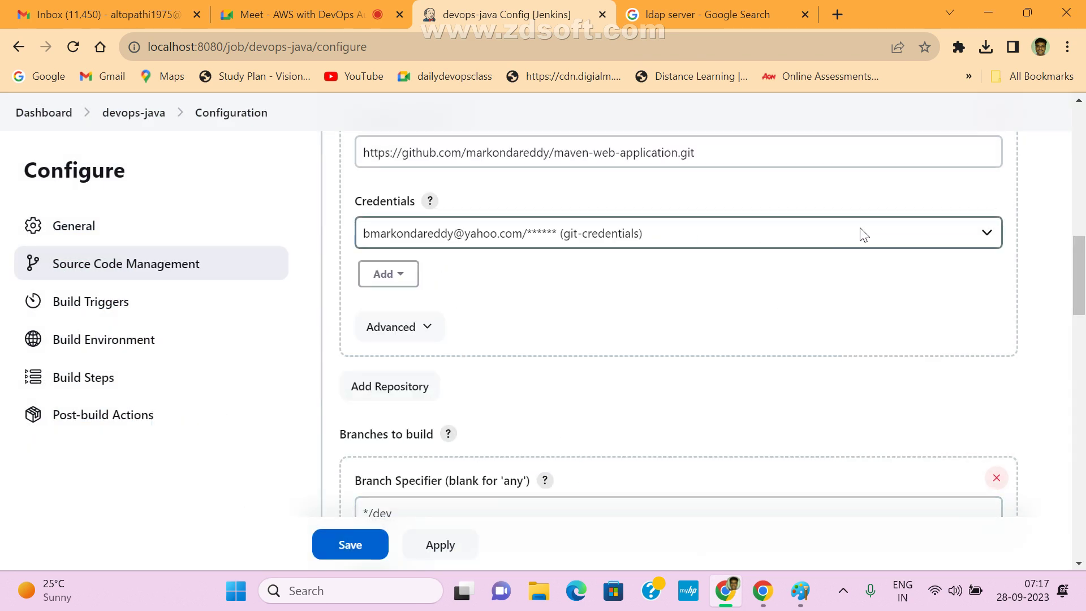
- Keep git-credentials on the repository and leave the configuration unsaved for the dashboard
left_click(991, 233)
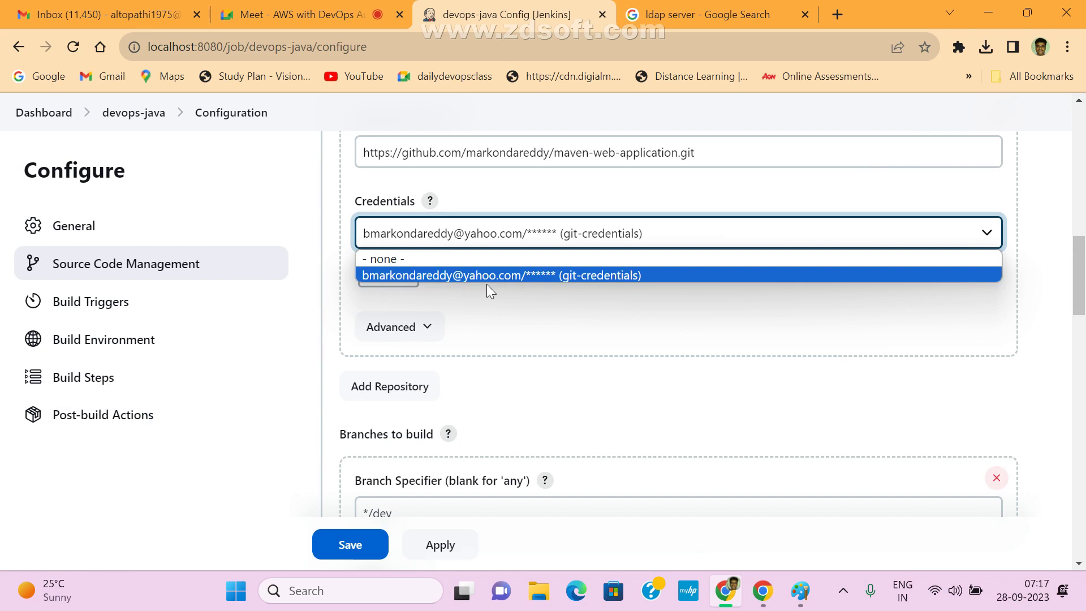
left_click(750, 111)
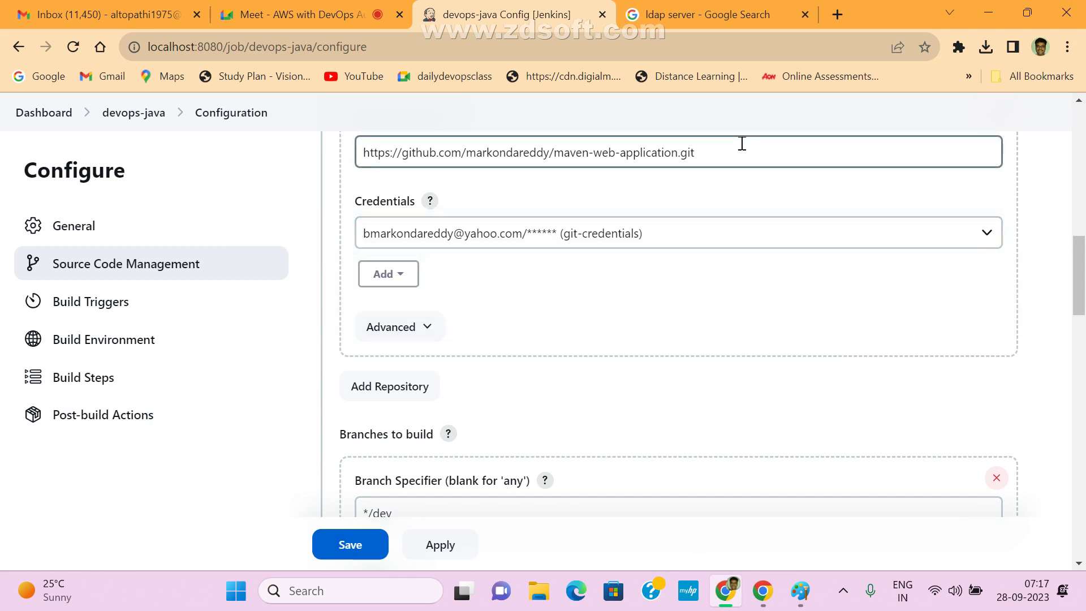
left_click(39, 111)
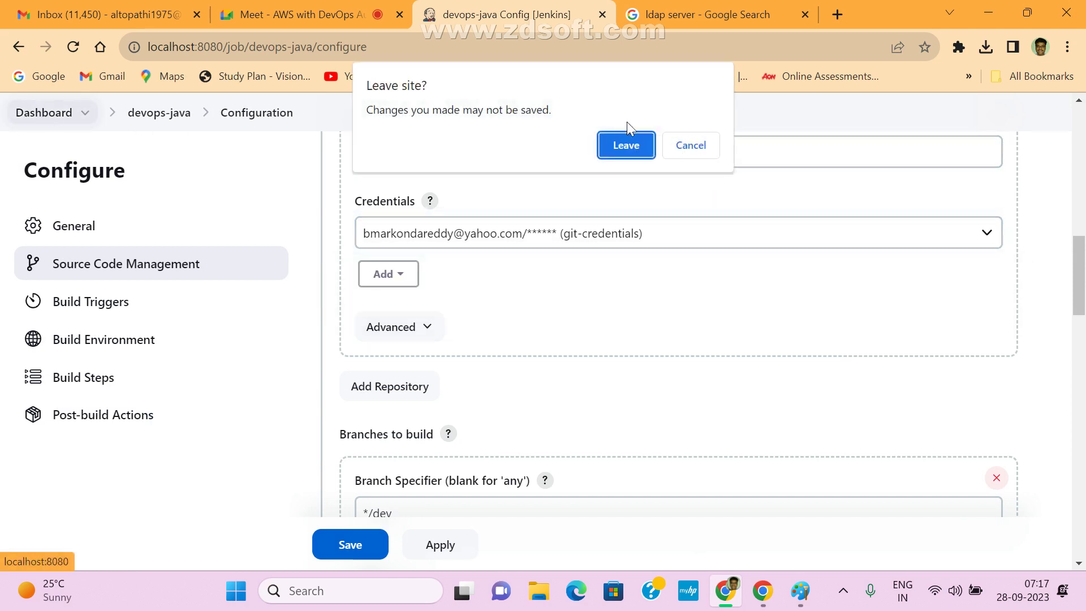
left_click(625, 145)
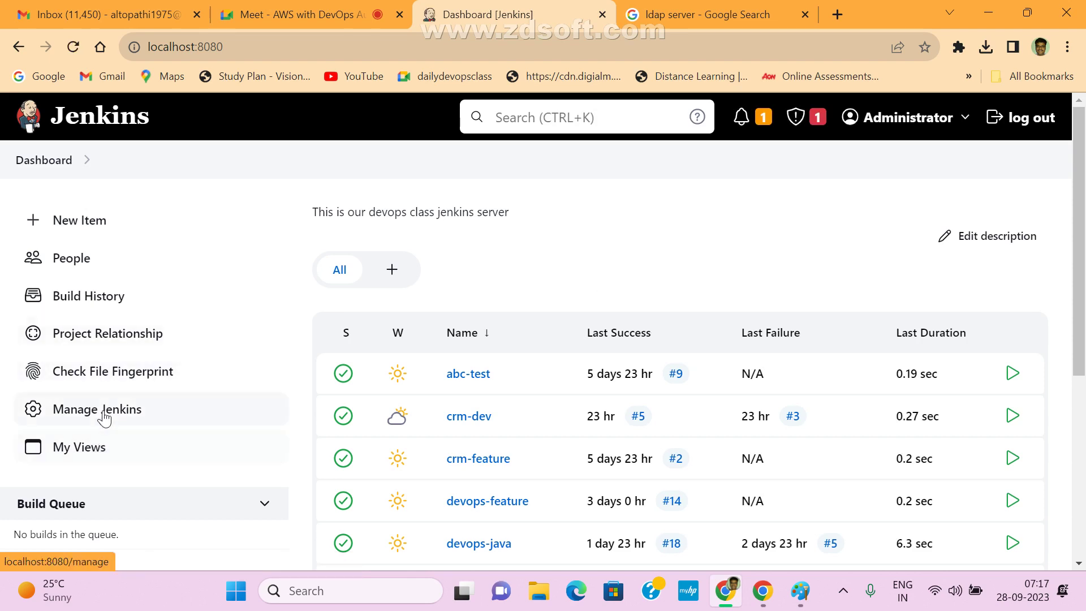
- Go through Manage Jenkins > Credentials > System > Global credentials (unrestricted) and start a new credential
left_click(102, 410)
scroll(843, 407, "down", 6)
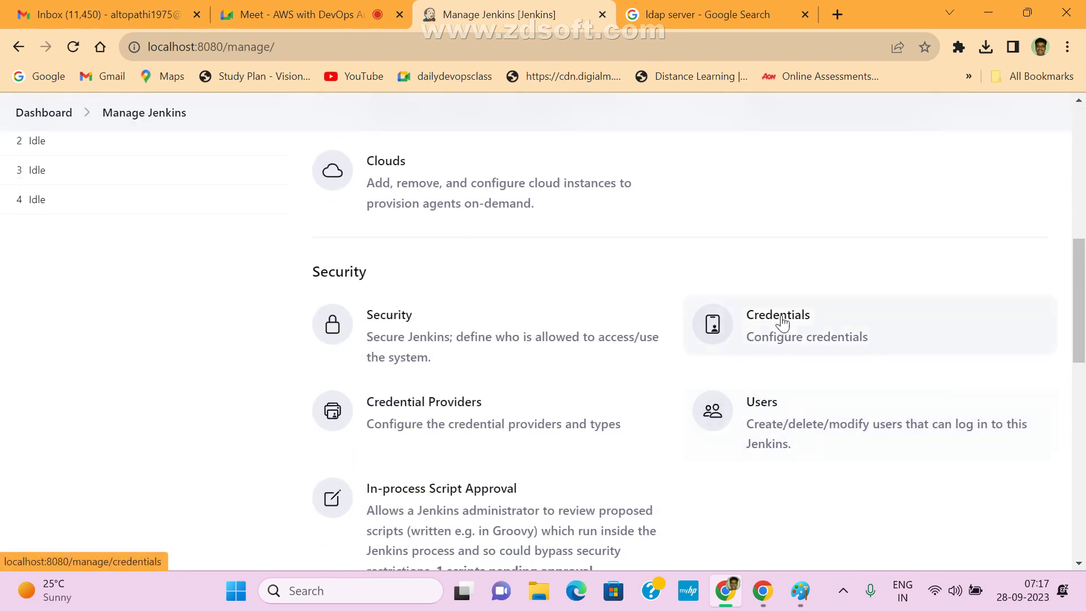
left_click(781, 325)
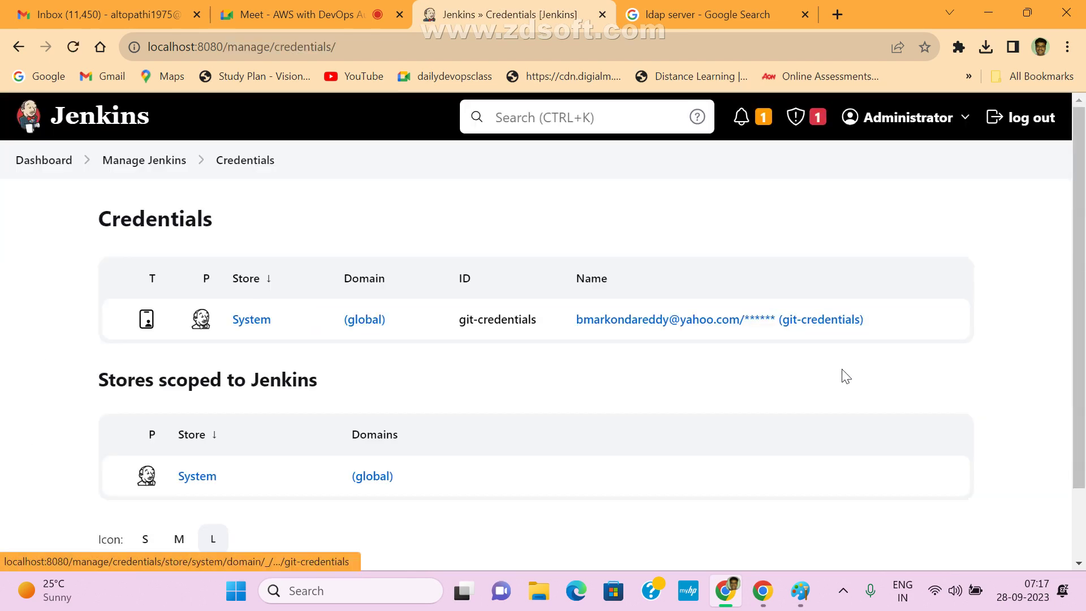
left_click(246, 320)
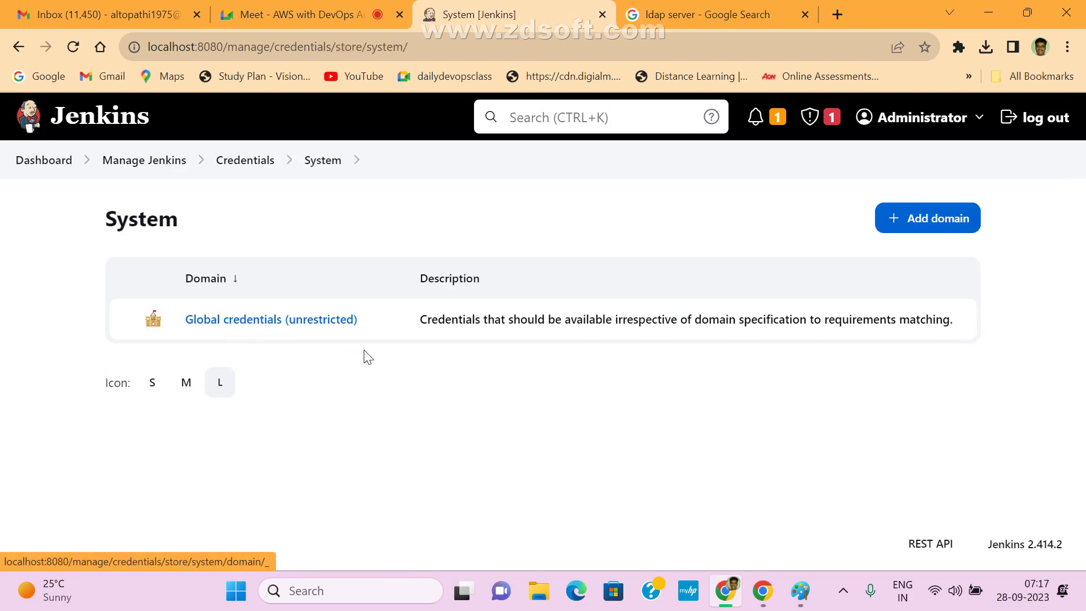
left_click(249, 333)
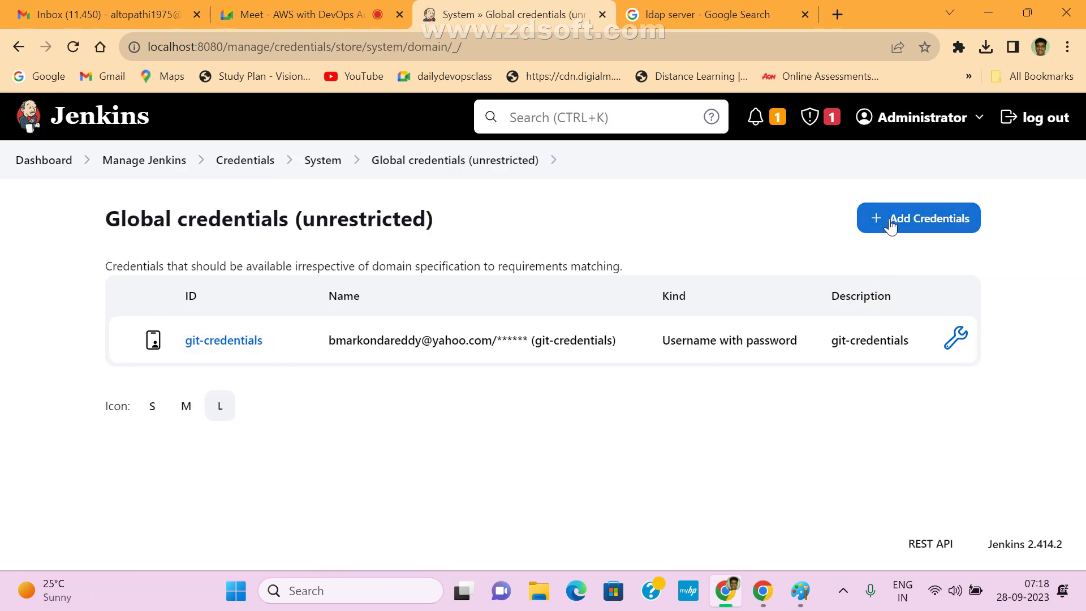
left_click(956, 232)
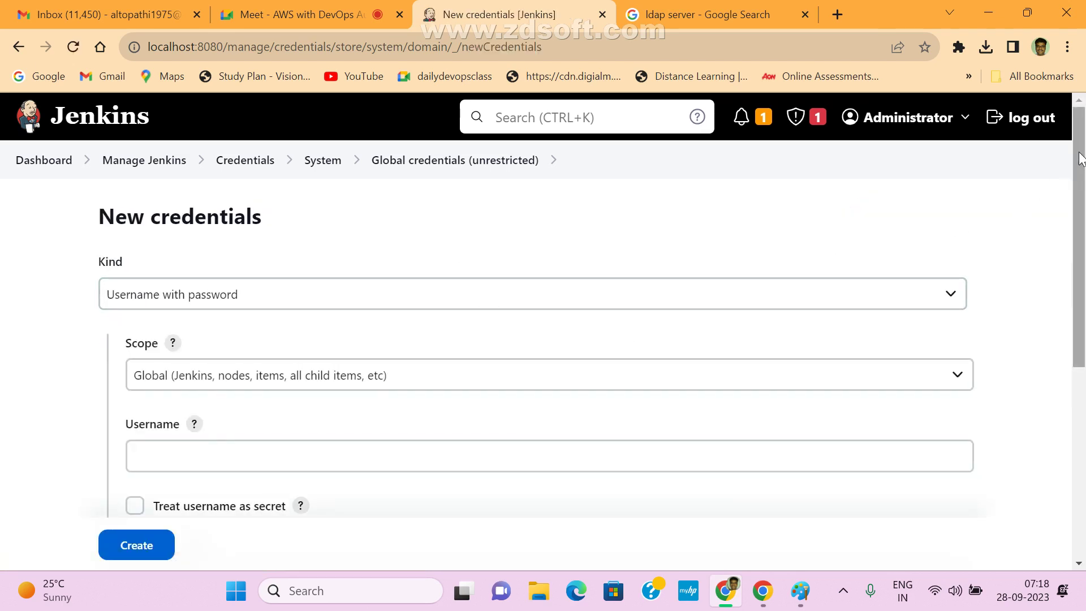
scroll(1078, 192, "down", 1)
scroll(1080, 200, "down", 4)
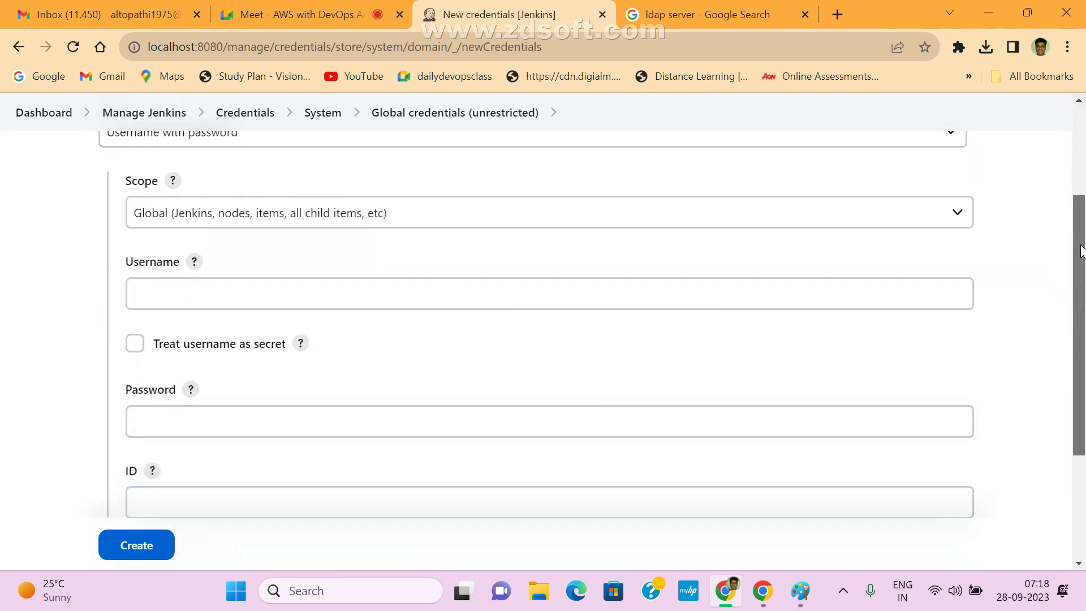
scroll(1084, 189, "up", 4)
left_click_drag(1084, 189, 1085, 146)
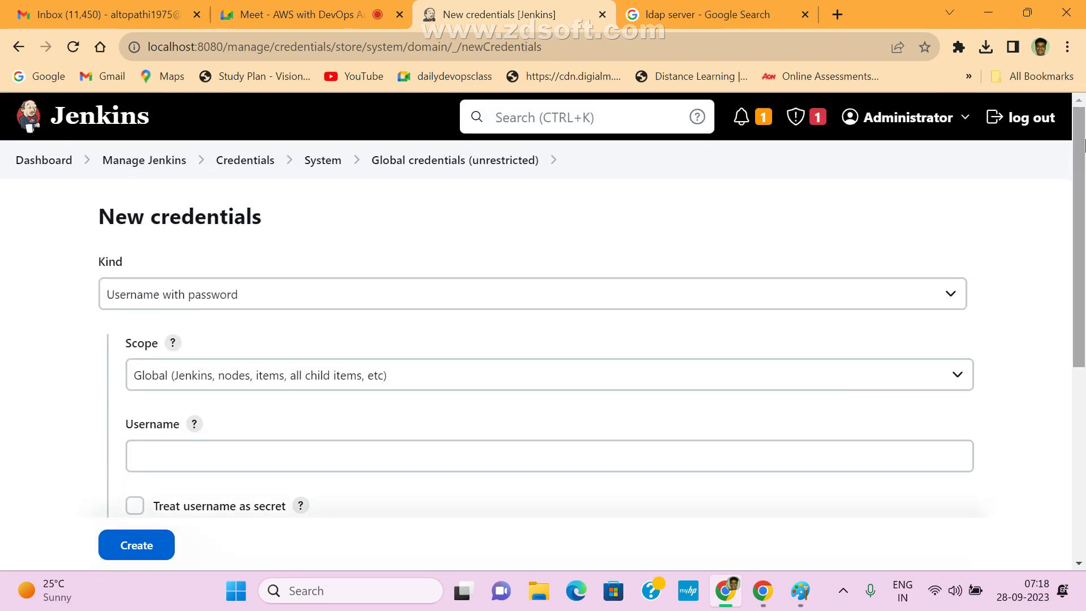
left_click_drag(100, 266, 141, 270)
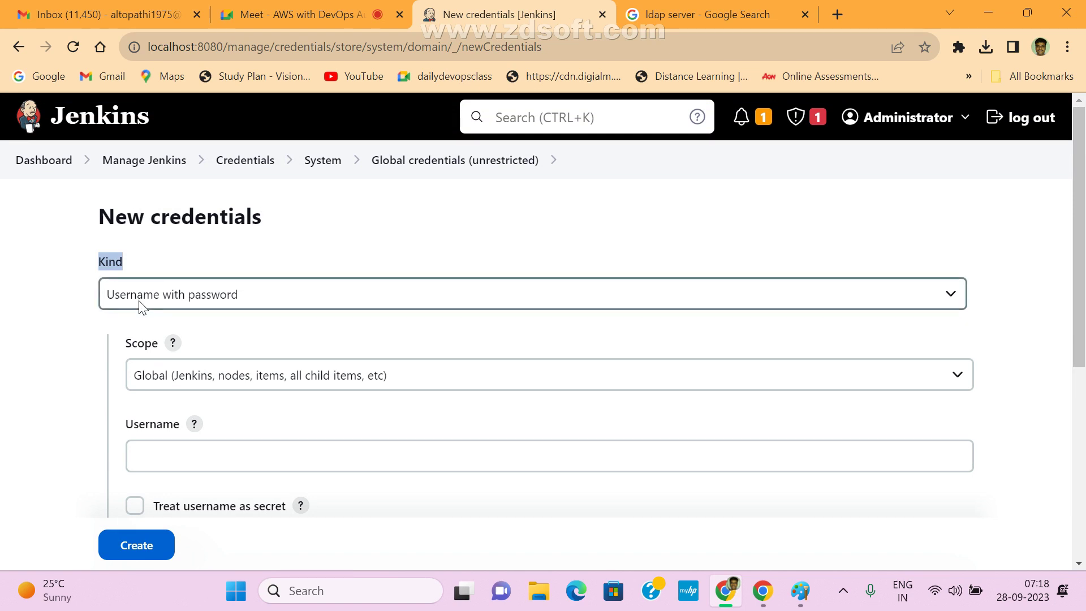
left_click(345, 300)
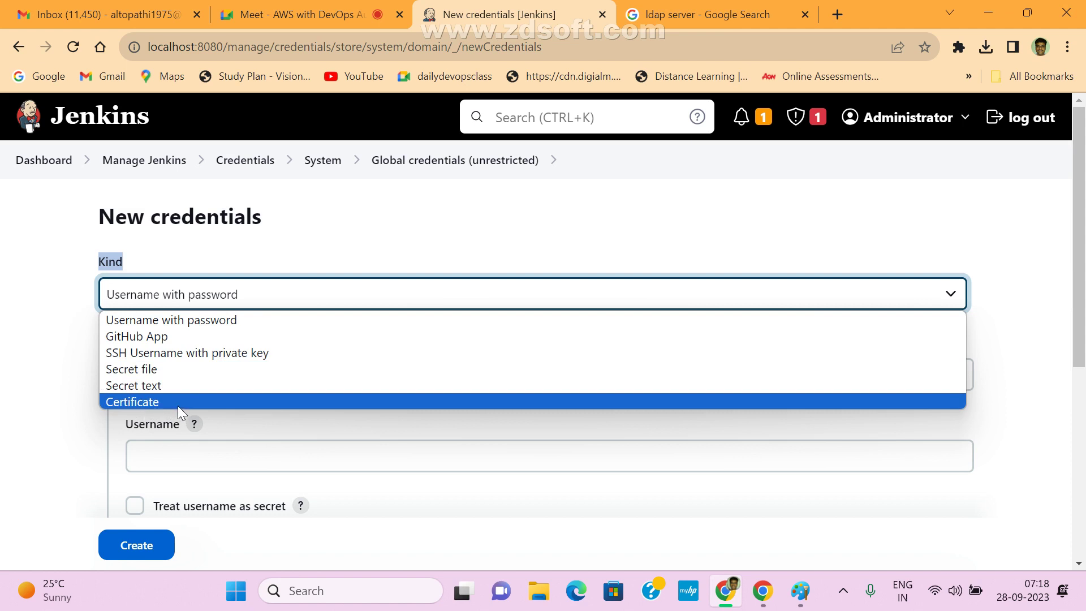
left_click(419, 223)
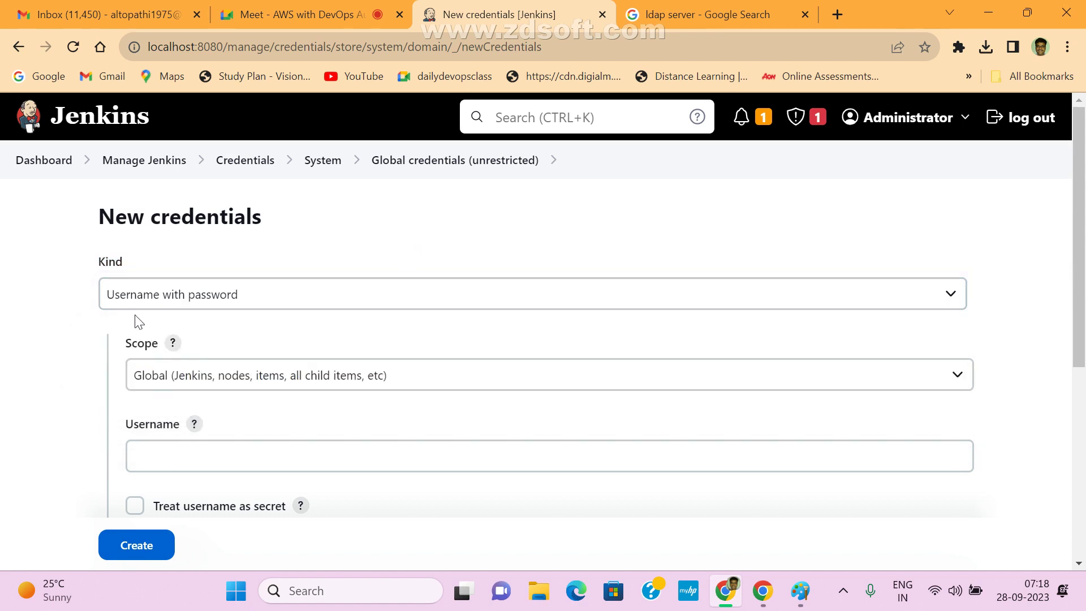
left_click(236, 293)
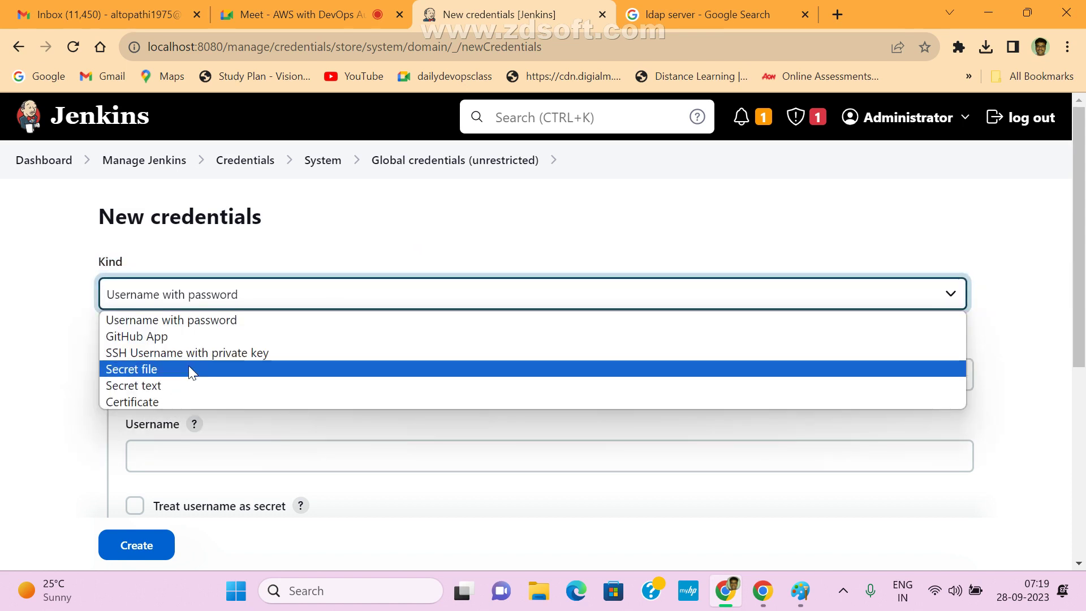
left_click(283, 252)
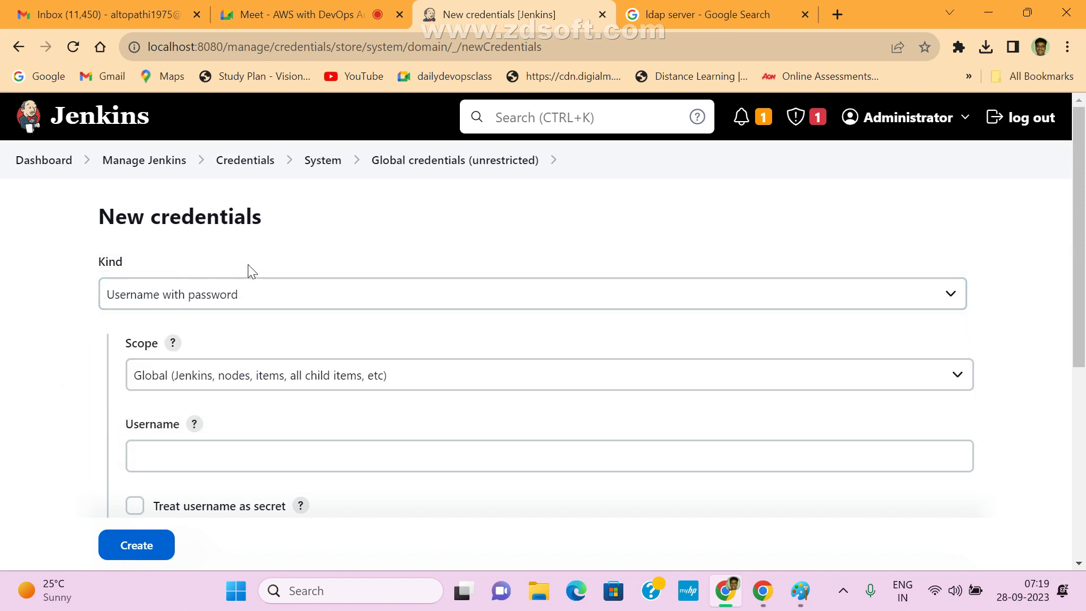
left_click_drag(101, 236, 310, 223)
left_click(114, 267)
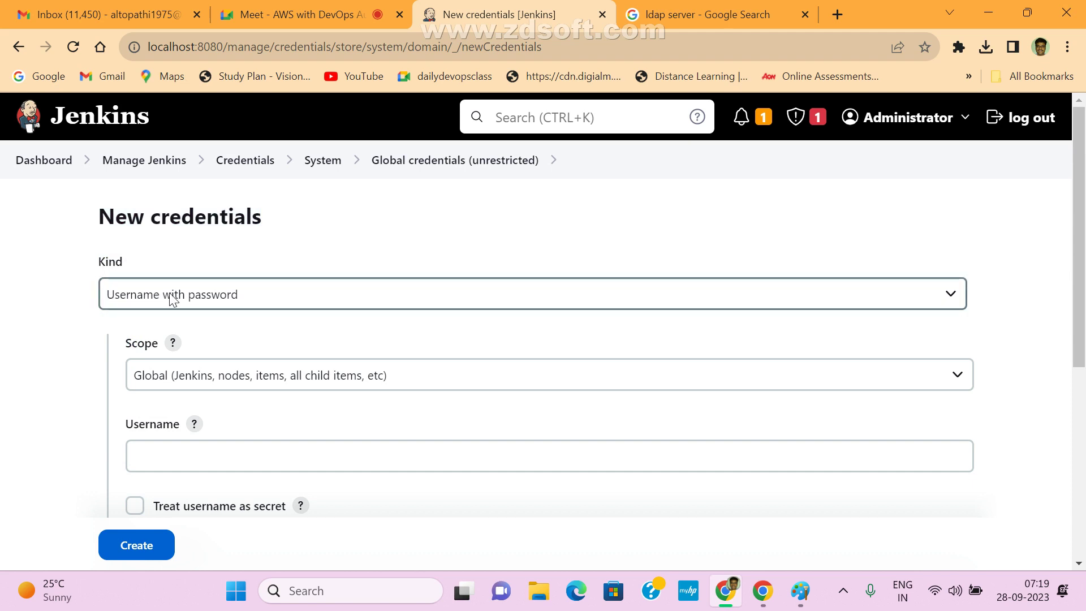
scroll(383, 351, "down", 3)
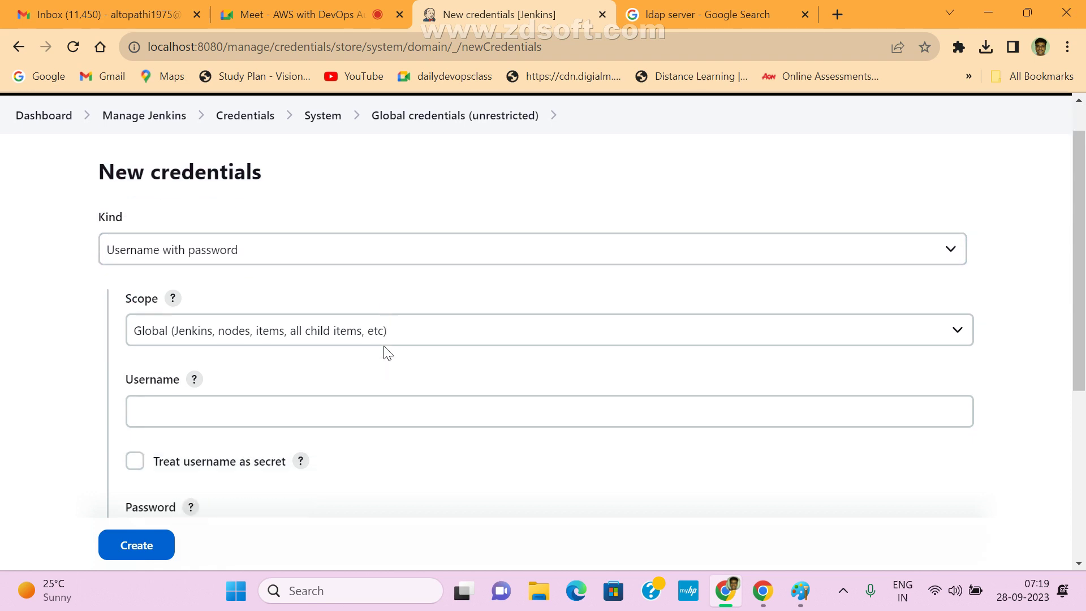
- Enter the username and password for the new Username with password credential
left_click(205, 287)
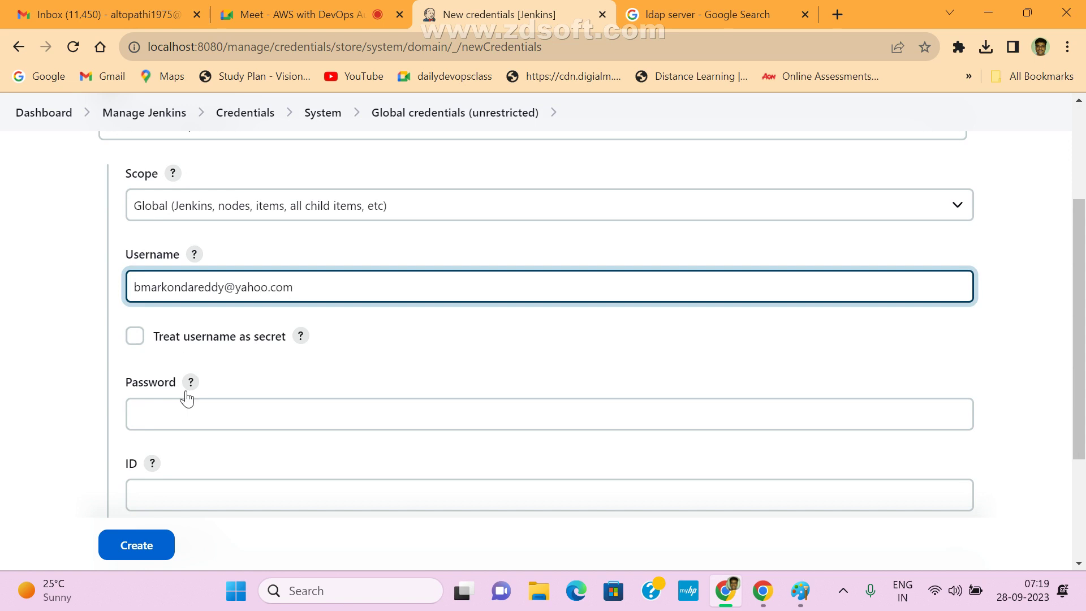
left_click(178, 417)
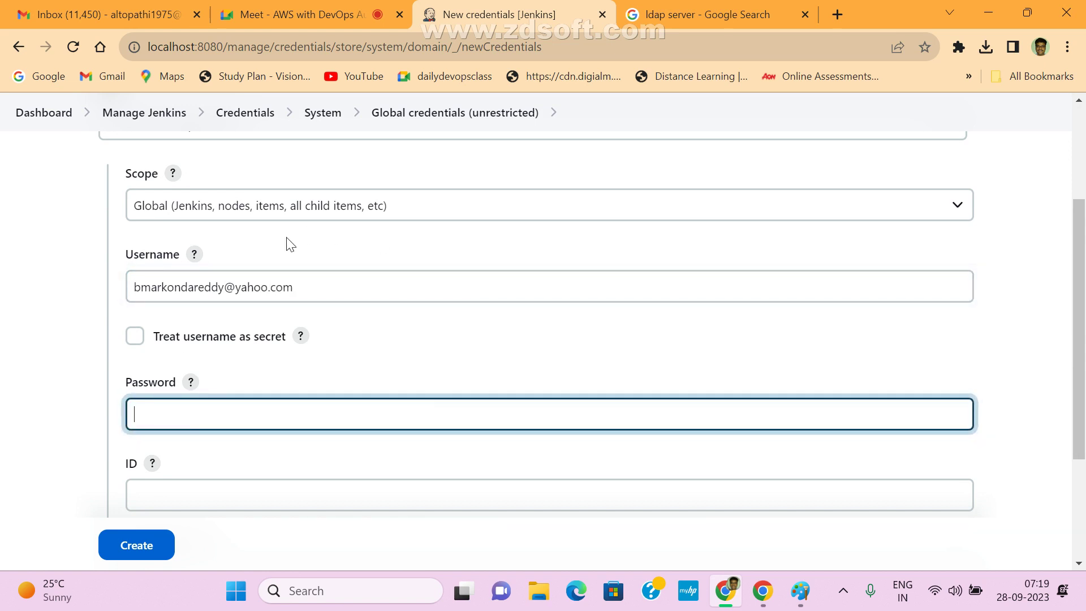
left_click_drag(349, 283, 89, 300)
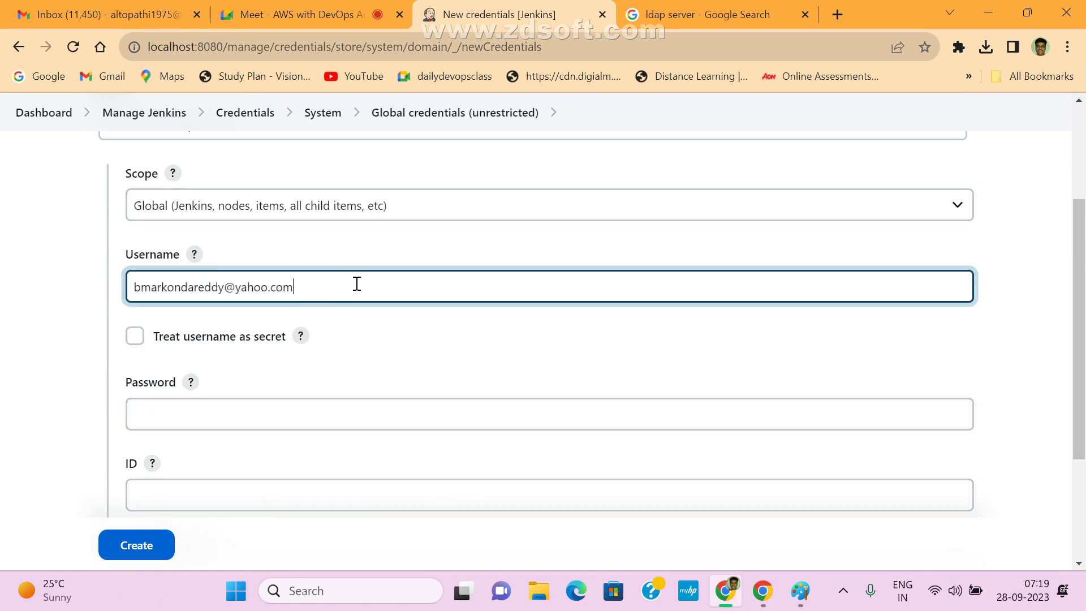
left_click_drag(344, 293, 90, 304)
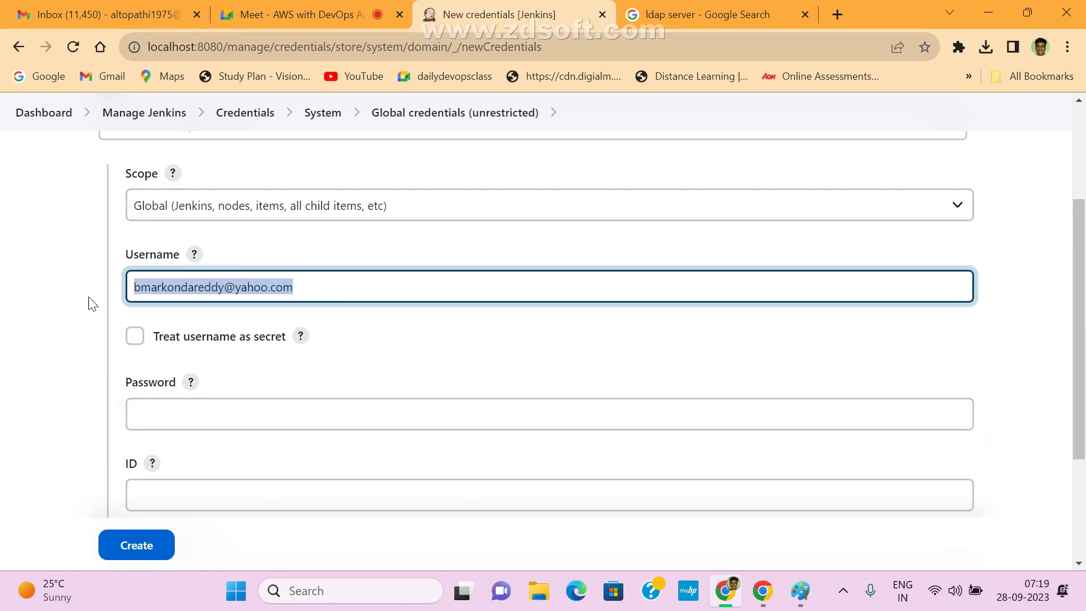
left_click_drag(308, 293, 118, 287)
left_click_drag(347, 281, 85, 295)
left_click(238, 416)
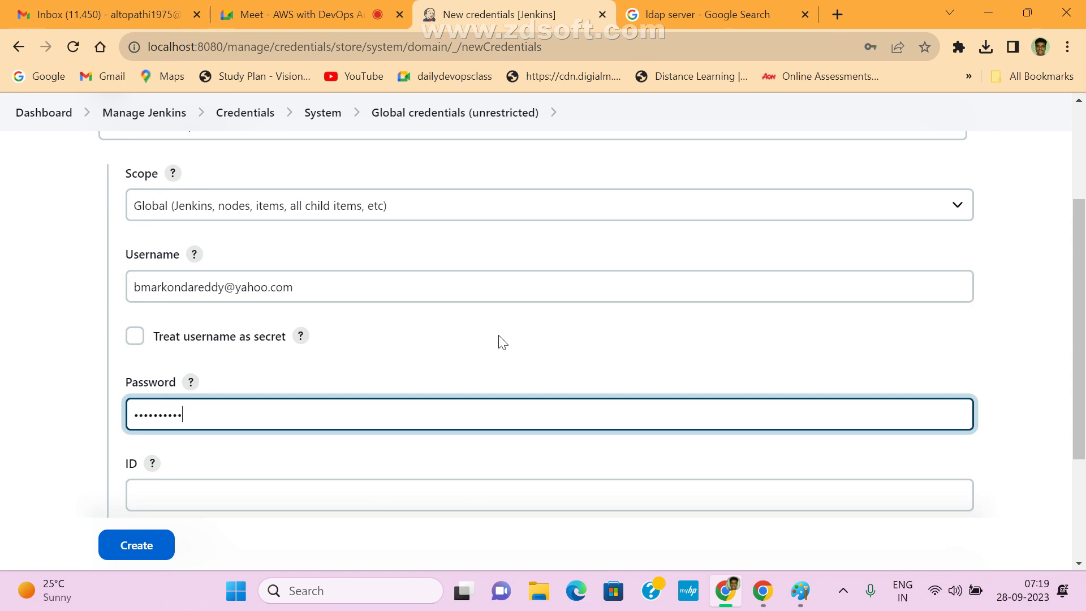
scroll(499, 340, "down", 3)
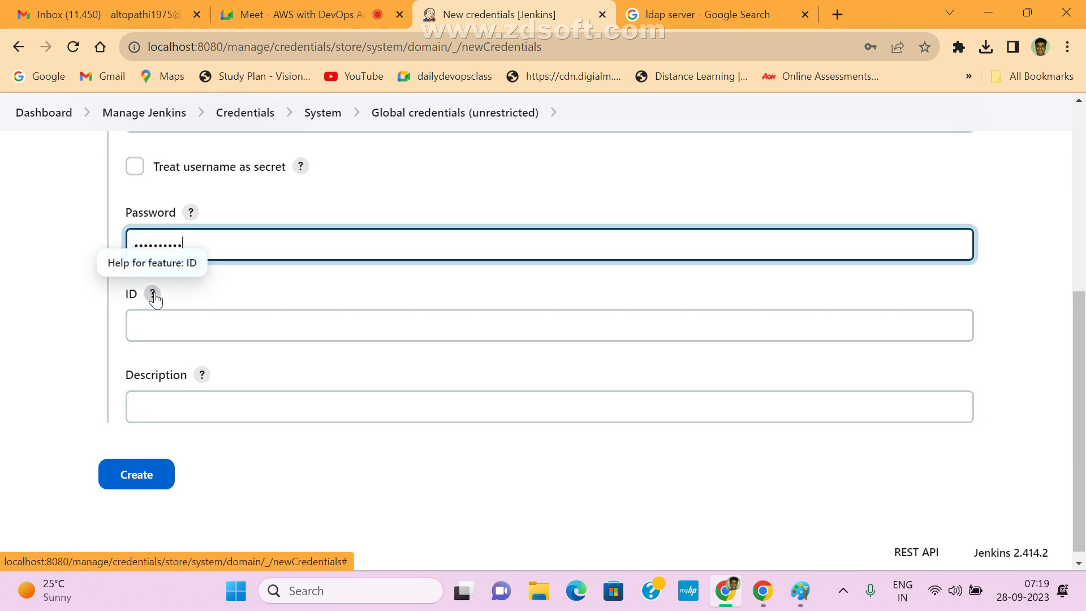
- Set the description to mycredentials, leave the ID blank for auto-generation, and create the credential
left_click(159, 321)
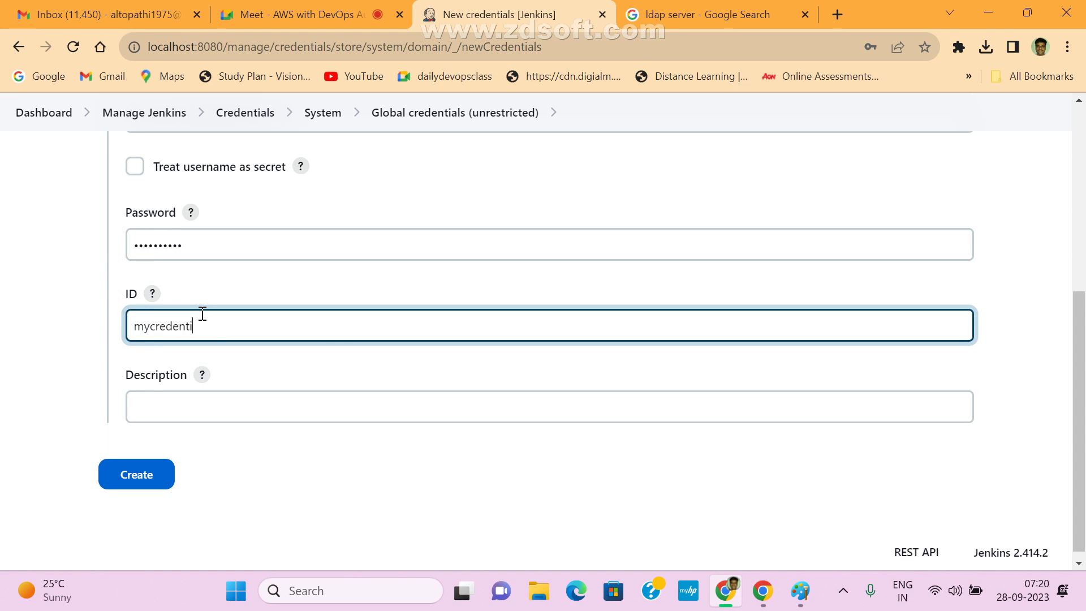
key("Tab")
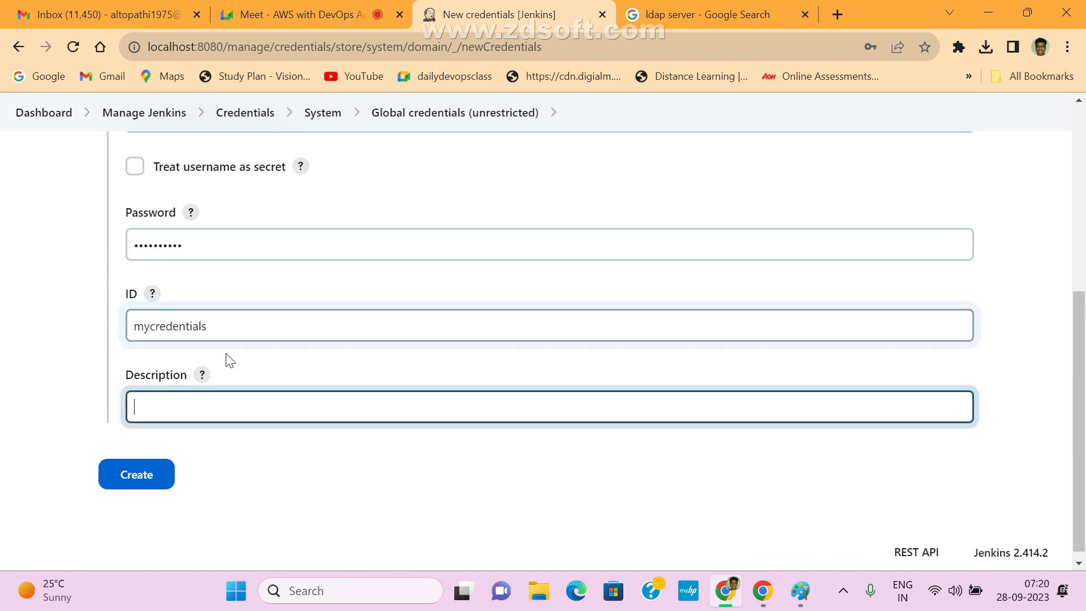
key("shift+Tab")
key("ctrl+c")
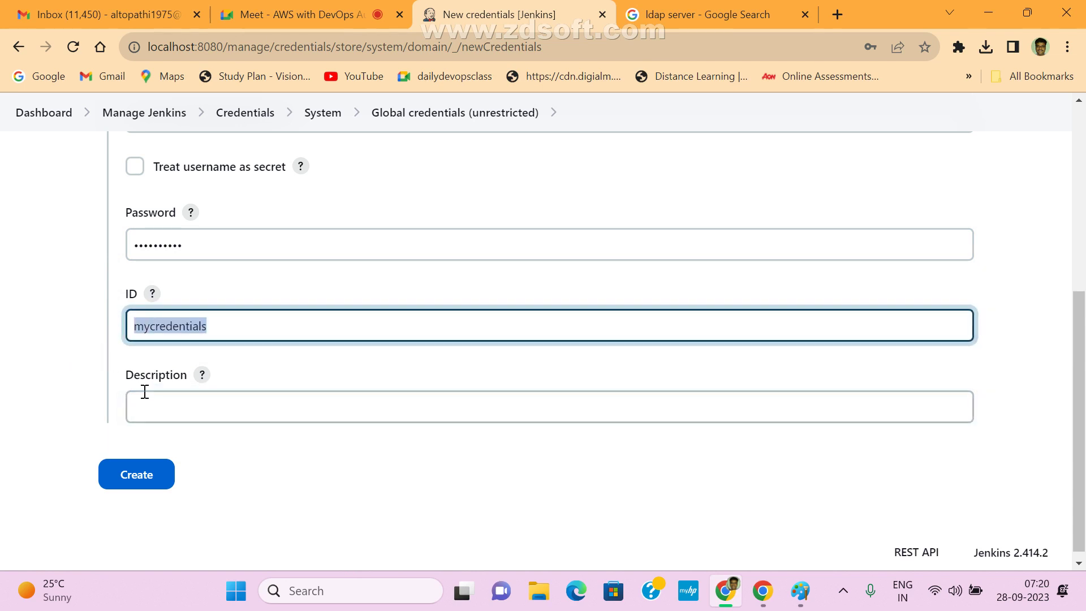
left_click(155, 400)
key("ctrl+v")
key("shift+Tab")
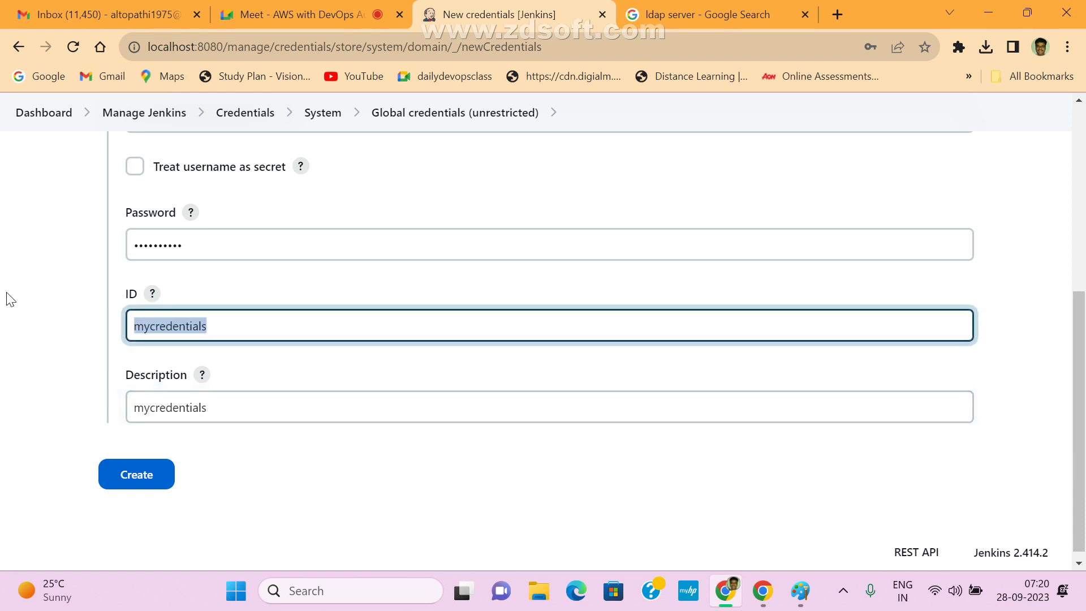
key("BackSpace")
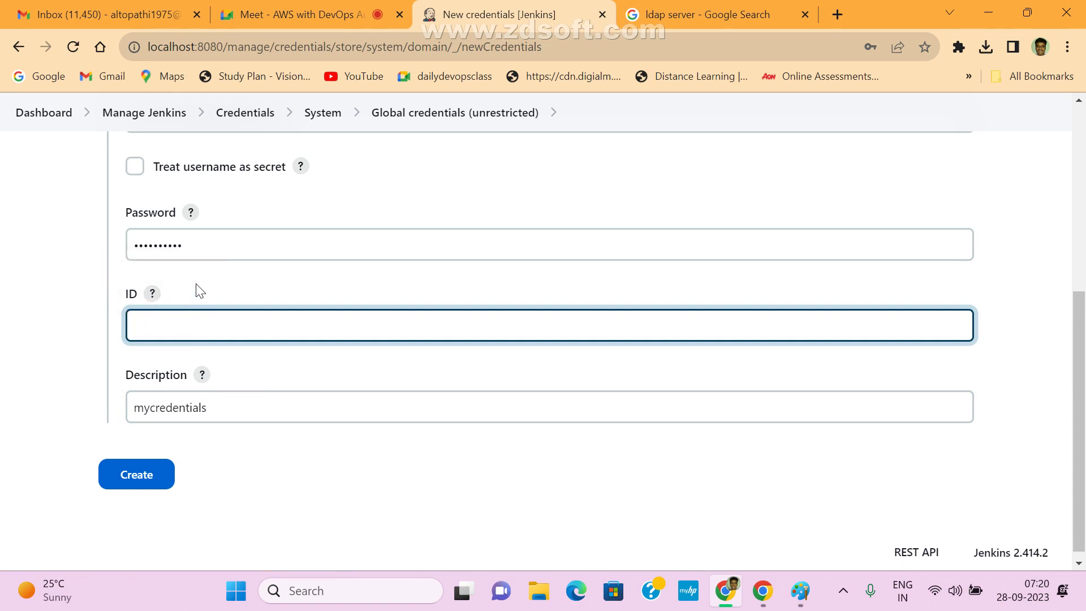
left_click(138, 485)
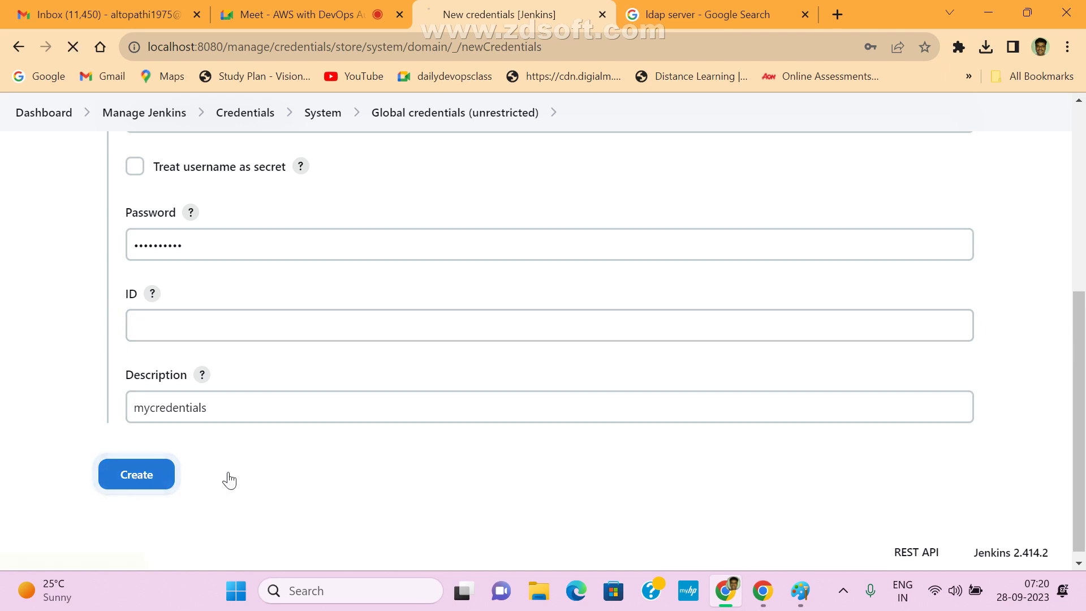
- Dismiss the save-password prompt, check the new mycredentials entry, and return to the Dashboard
left_click(900, 293)
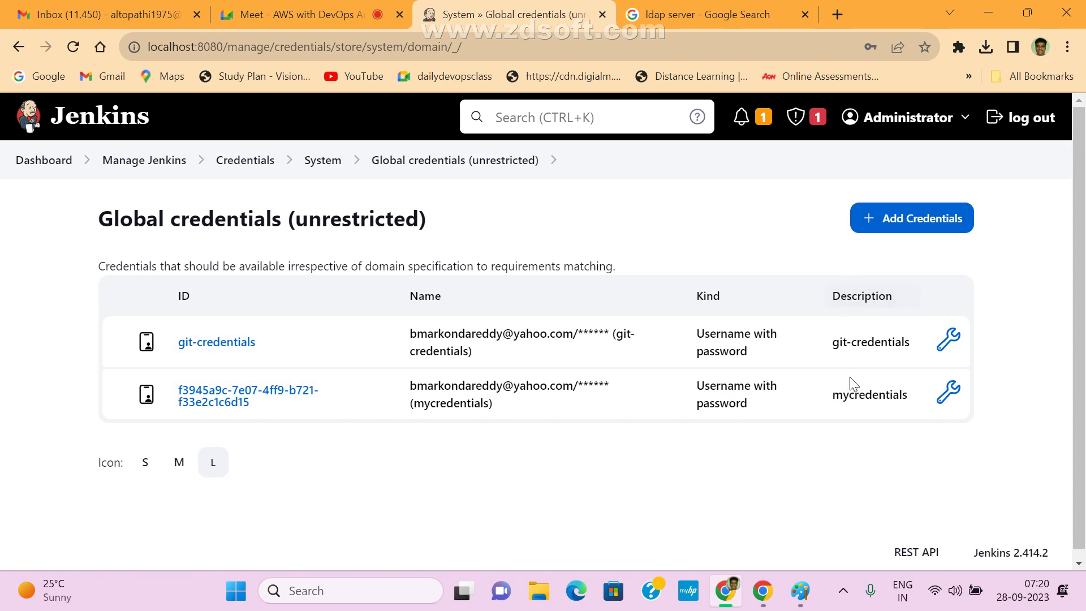
left_click_drag(834, 399, 925, 400)
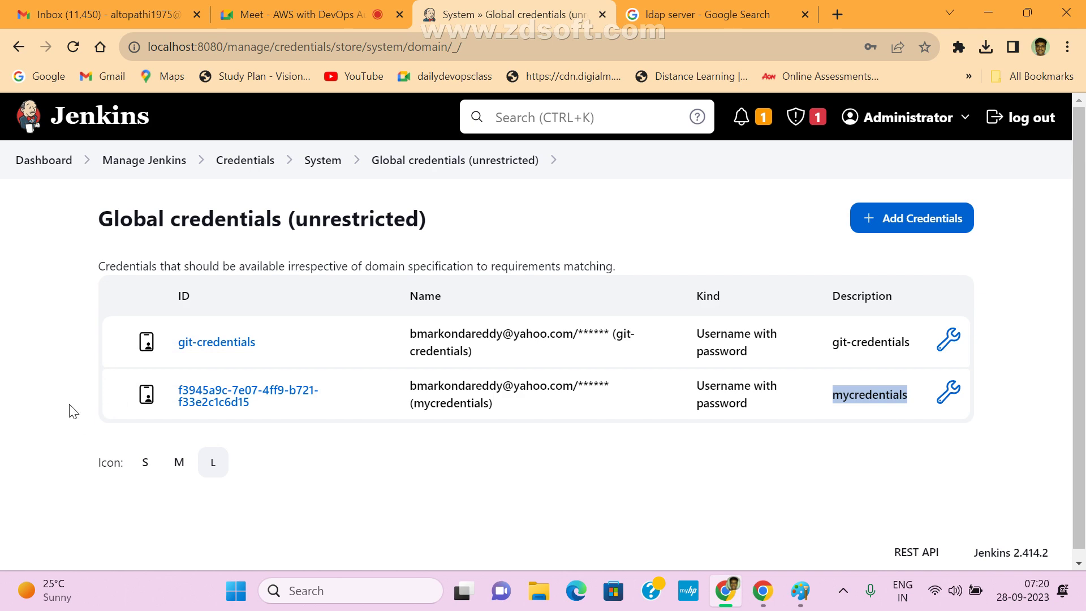
left_click(72, 7)
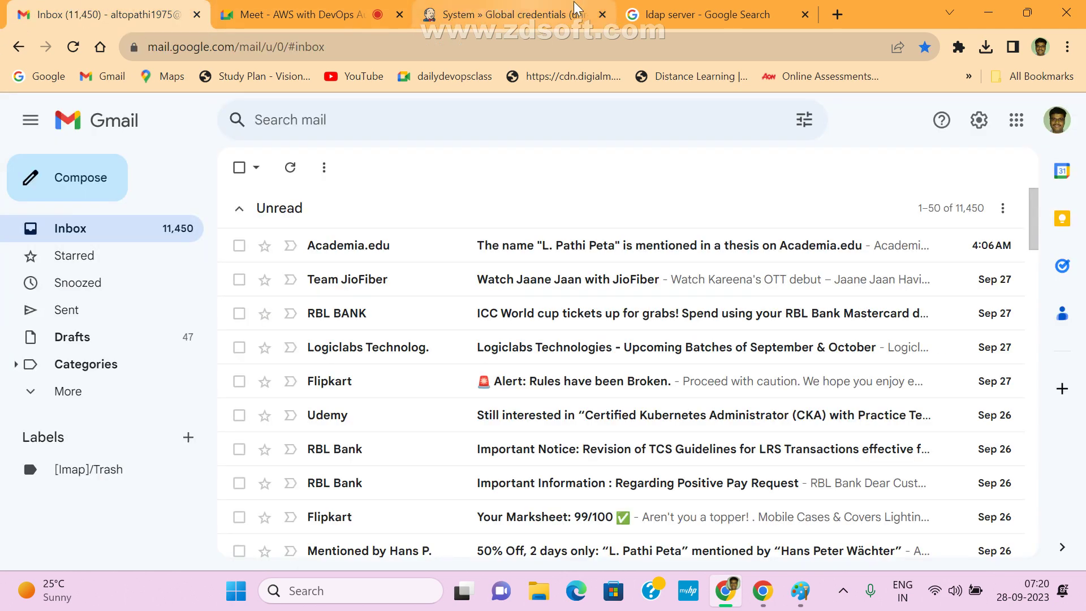
left_click(723, 8)
left_click(492, 13)
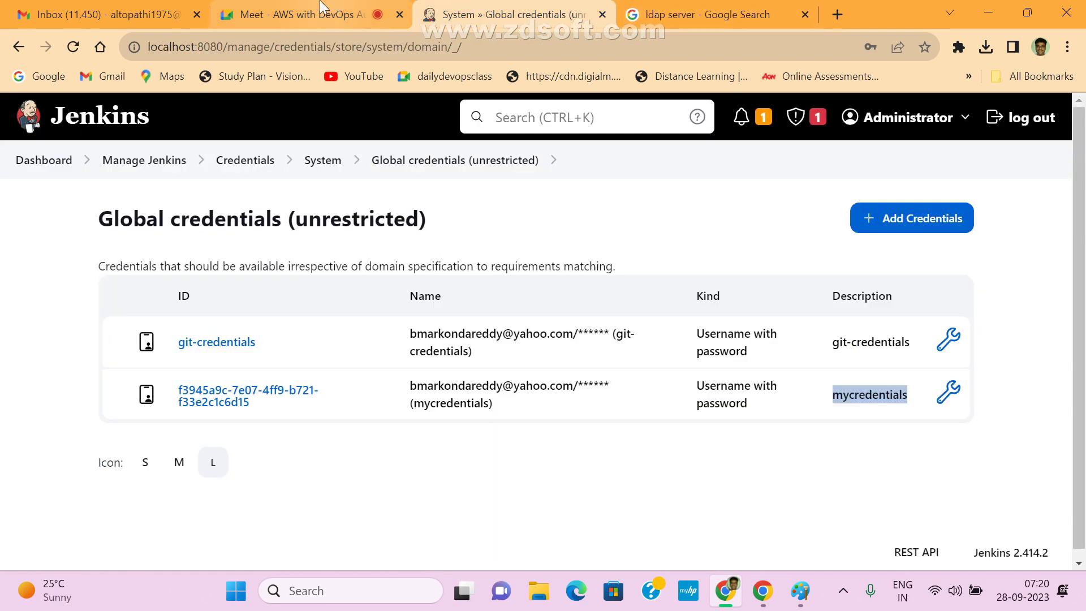
left_click(34, 160)
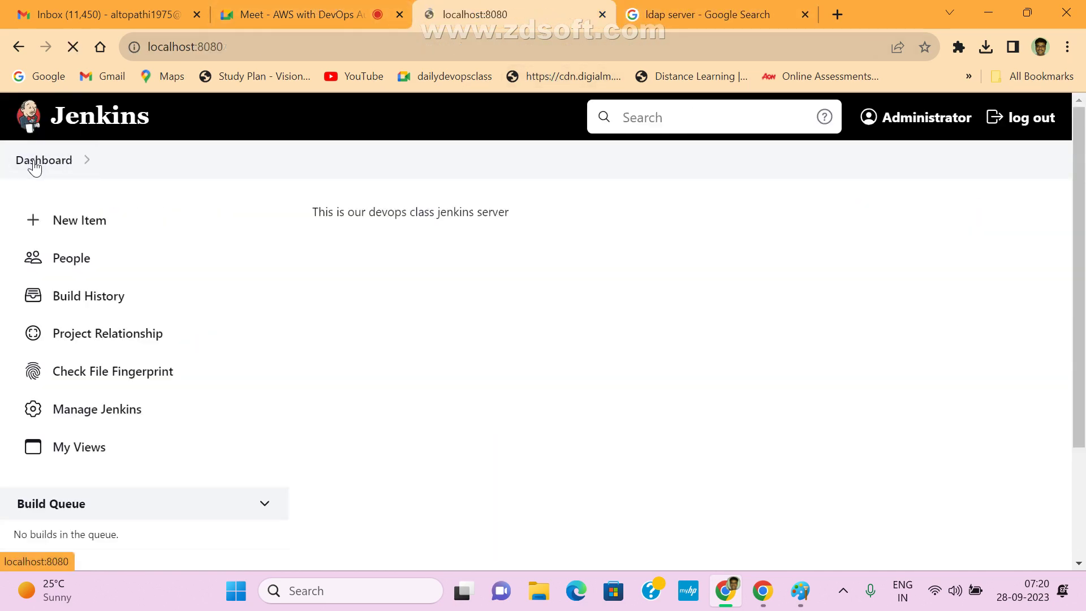
- In devops-java's configuration, check the repository credential options and keep git-credentials selected
scroll(595, 483, "down", 1)
scroll(596, 482, "down", 4)
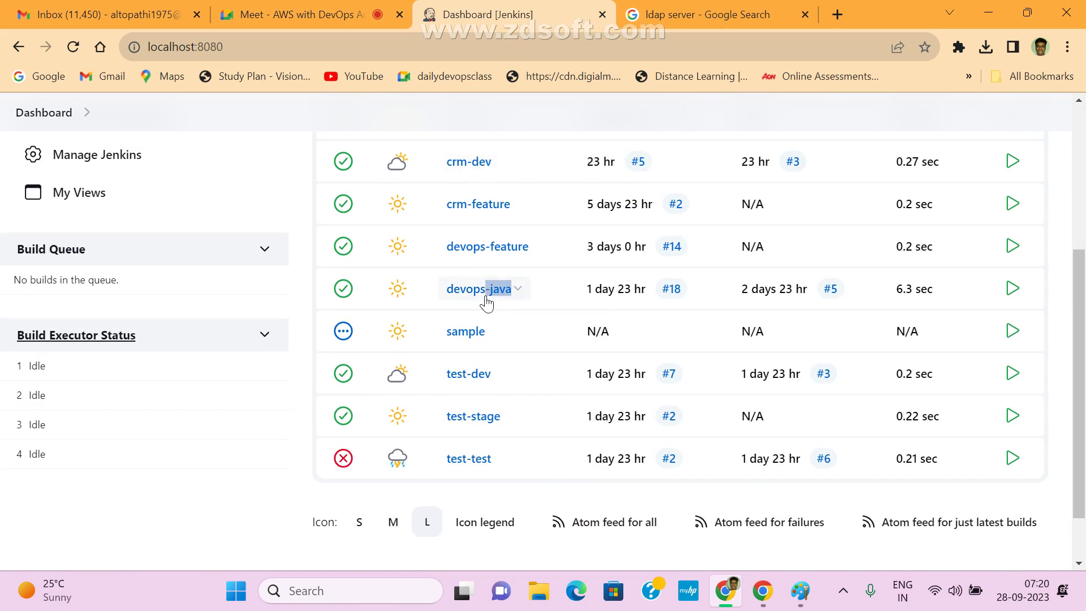
left_click(468, 291)
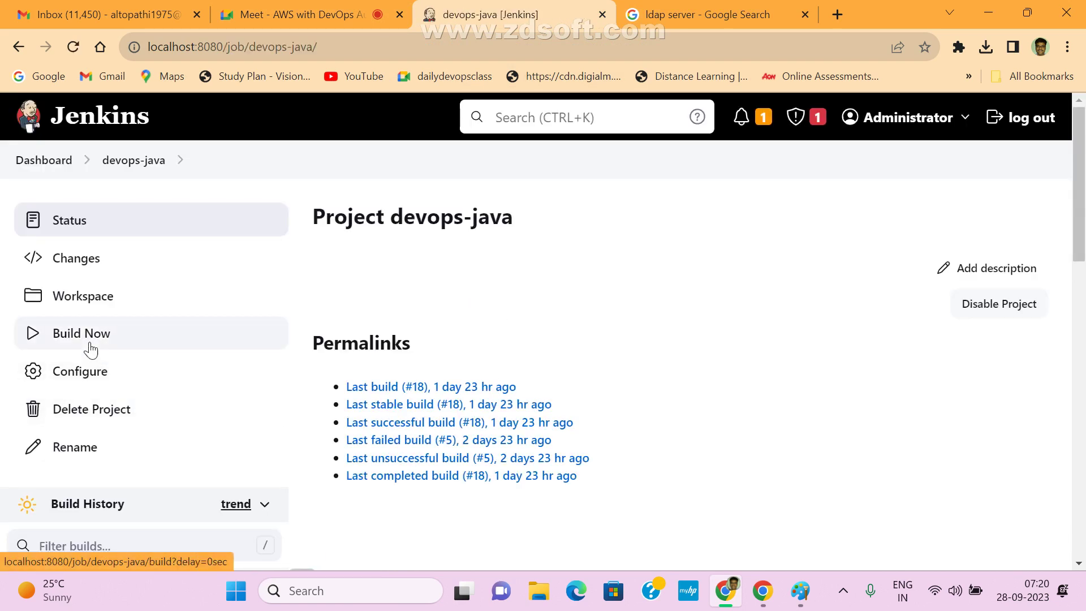
left_click(127, 375)
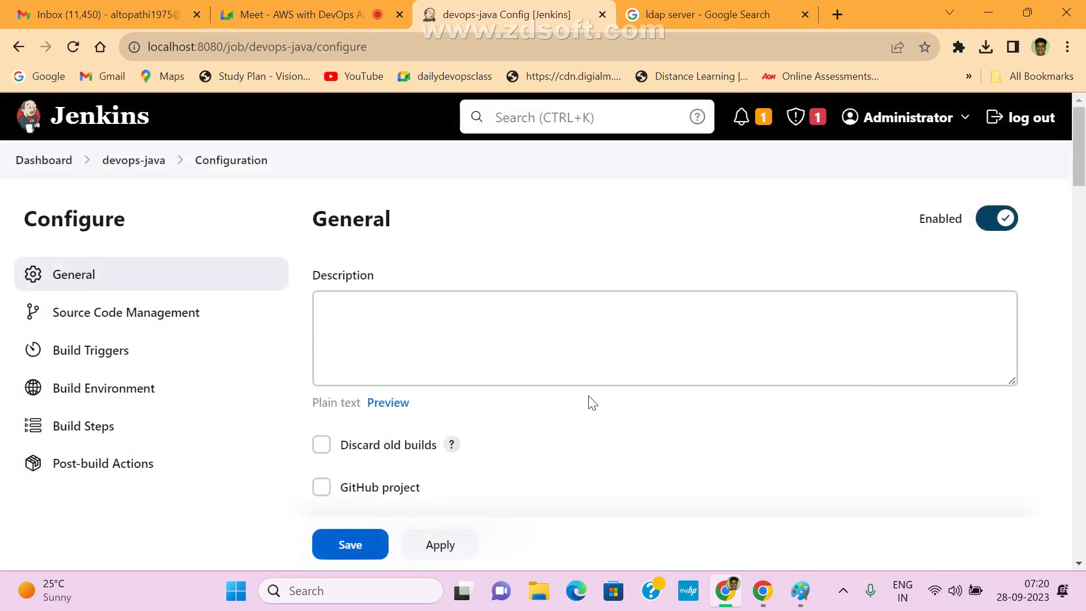
scroll(589, 402, "down", 10)
scroll(589, 450, "down", 1)
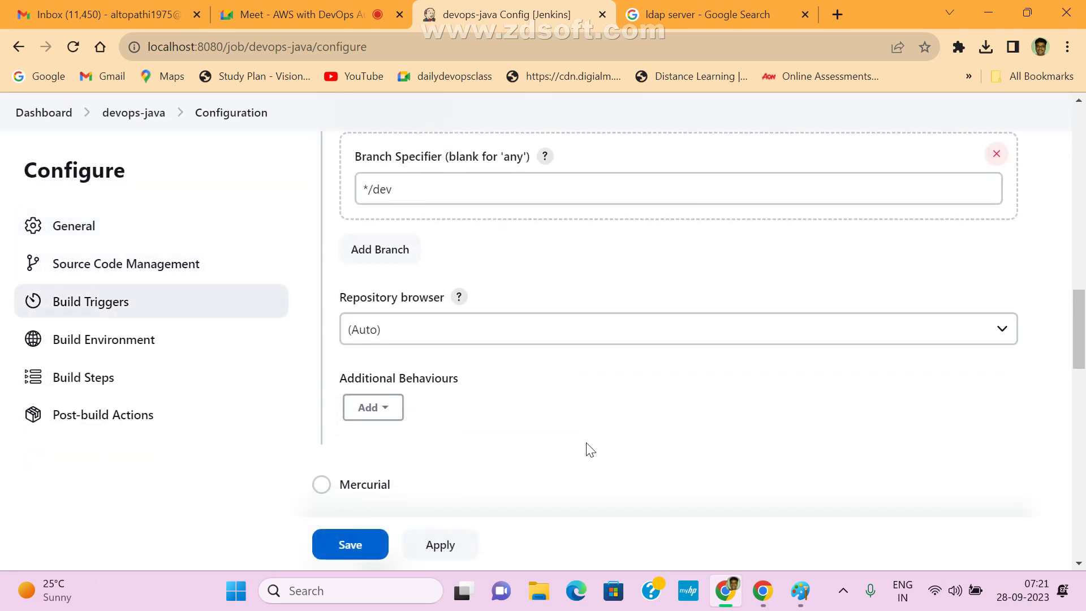
scroll(589, 450, "up", 5)
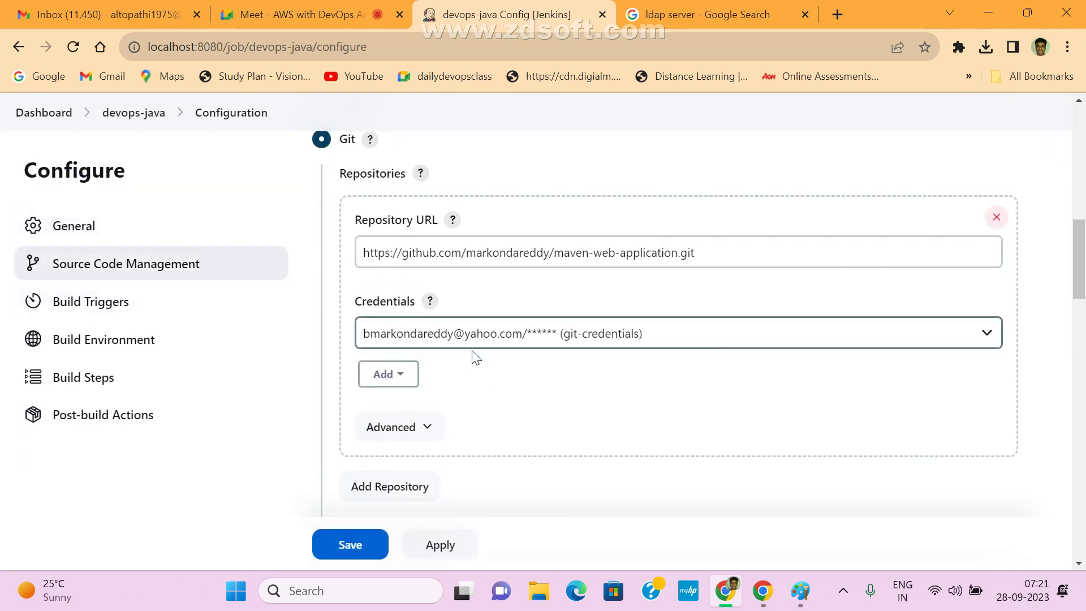
left_click(989, 335)
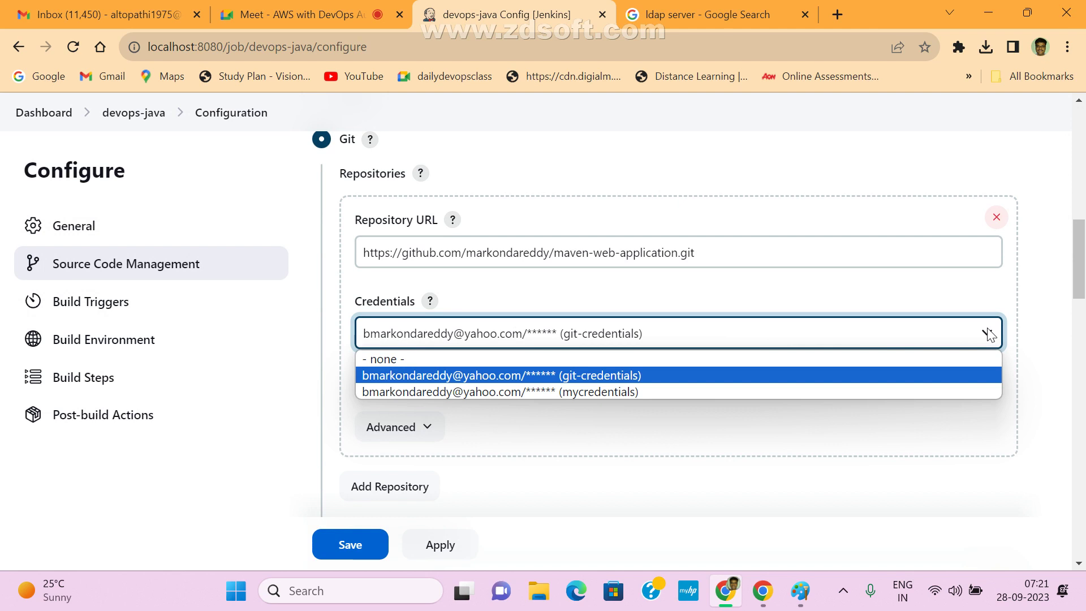
left_click(761, 176)
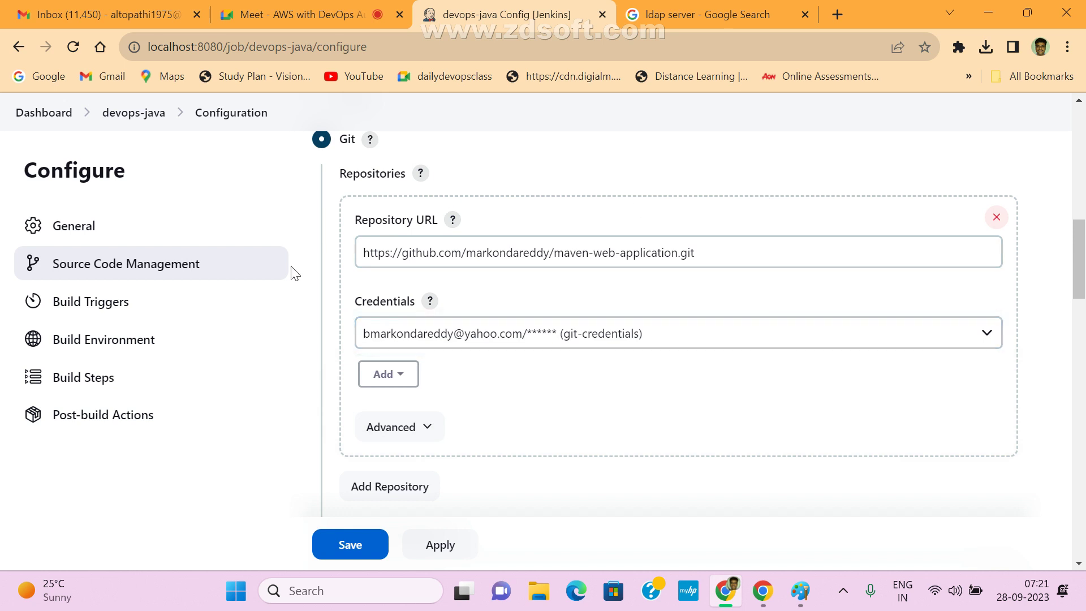
left_click(133, 113)
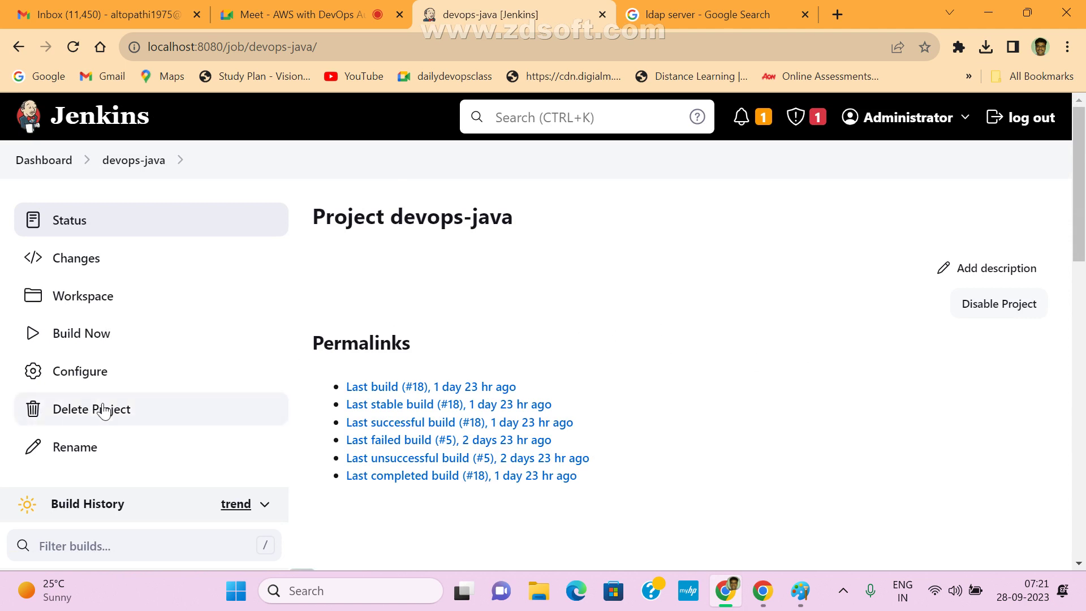
- From the Dashboard, open Manage Jenkins > Credentials > System > Global credentials (unrestricted)
left_click(34, 164)
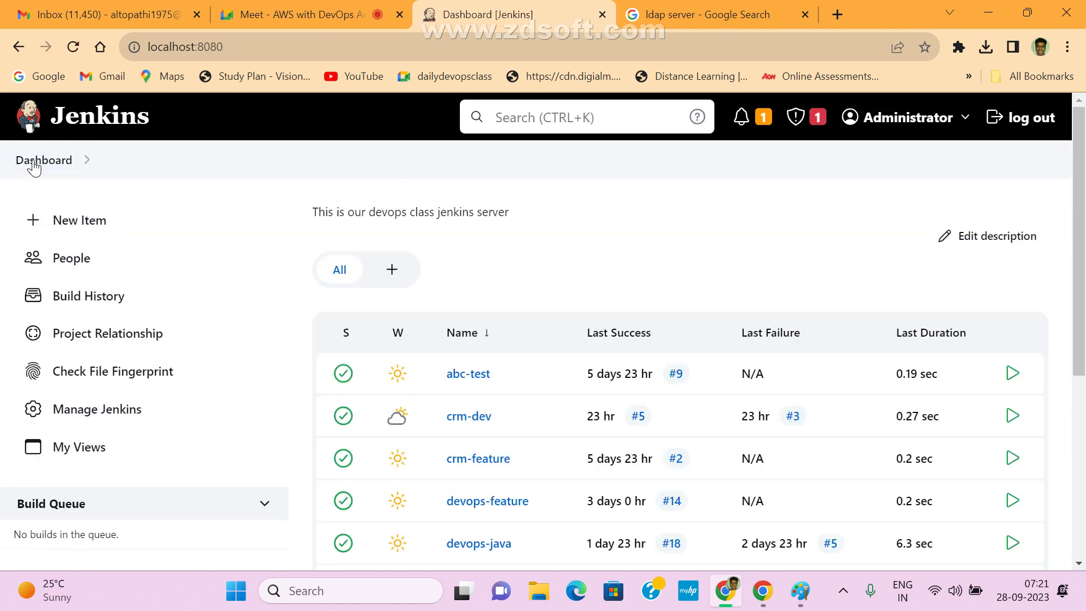
left_click(115, 413)
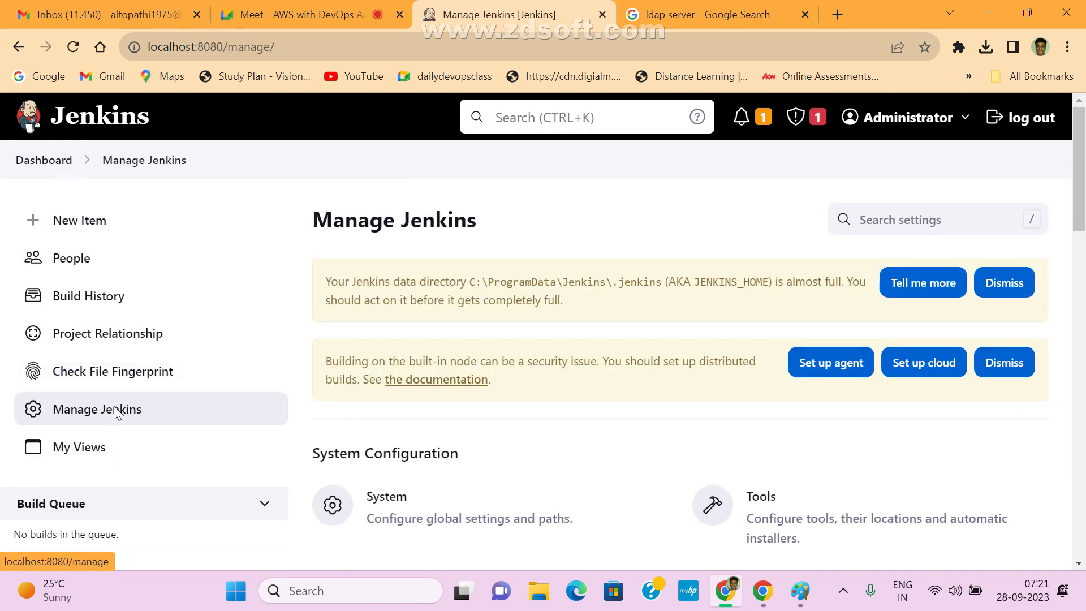
scroll(815, 498, "down", 9)
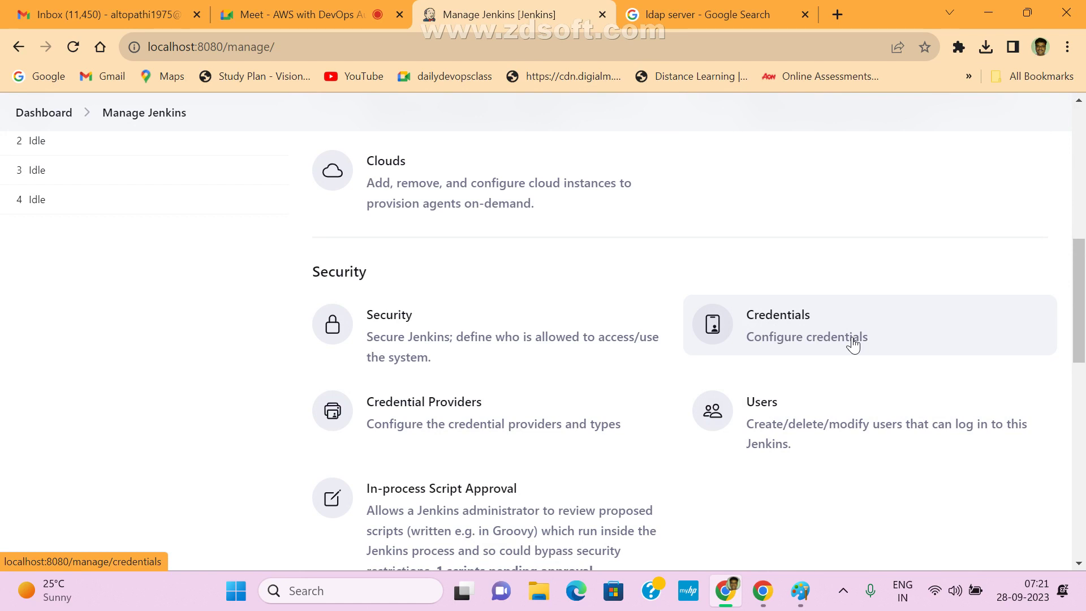
left_click(788, 317)
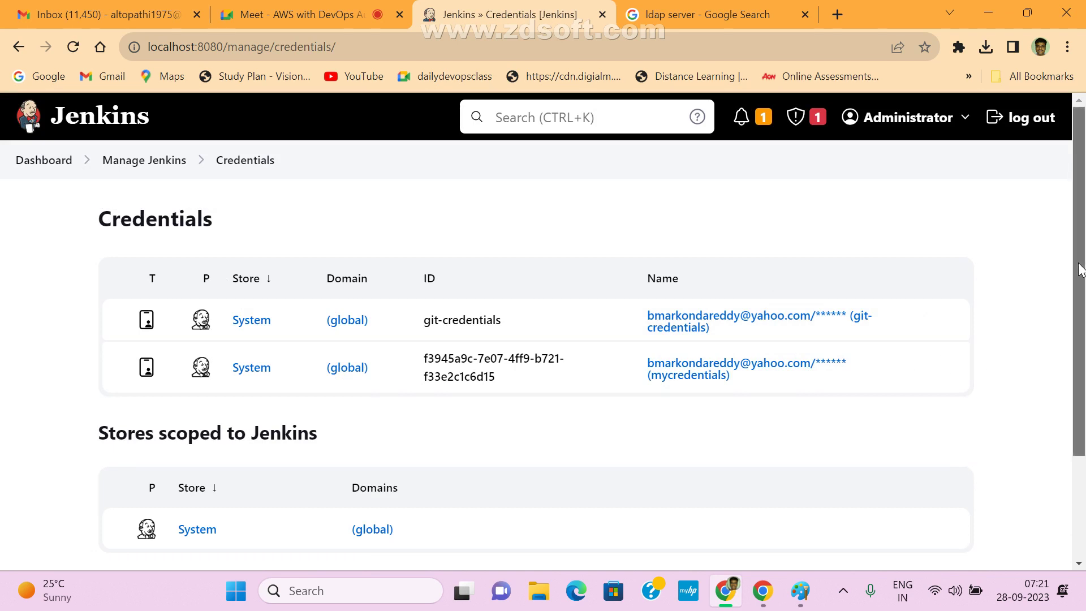
left_click_drag(1079, 277, 1031, 260)
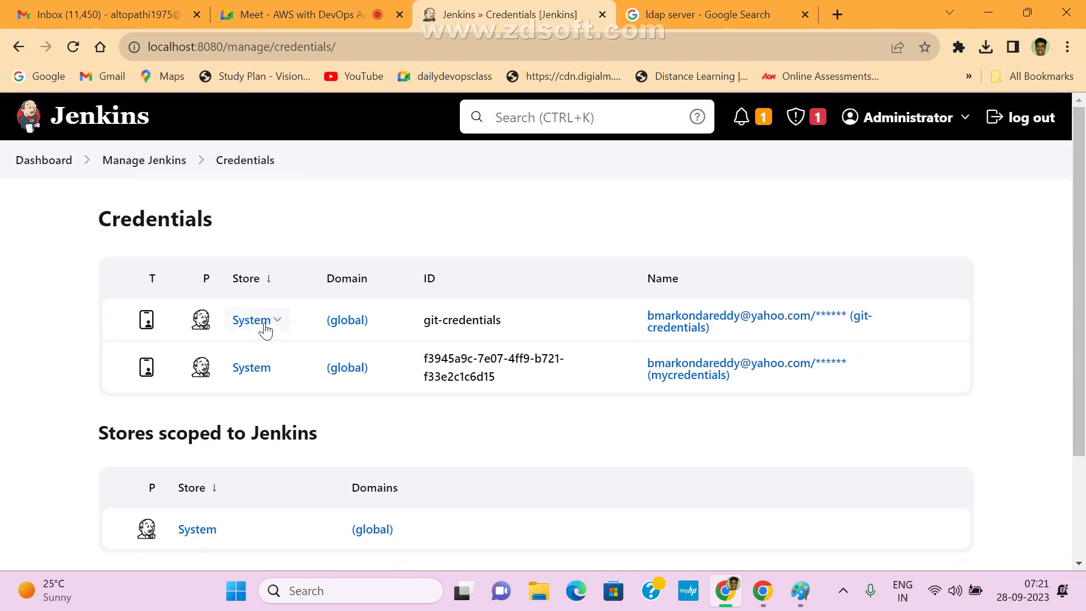
left_click(265, 323)
left_click(227, 319)
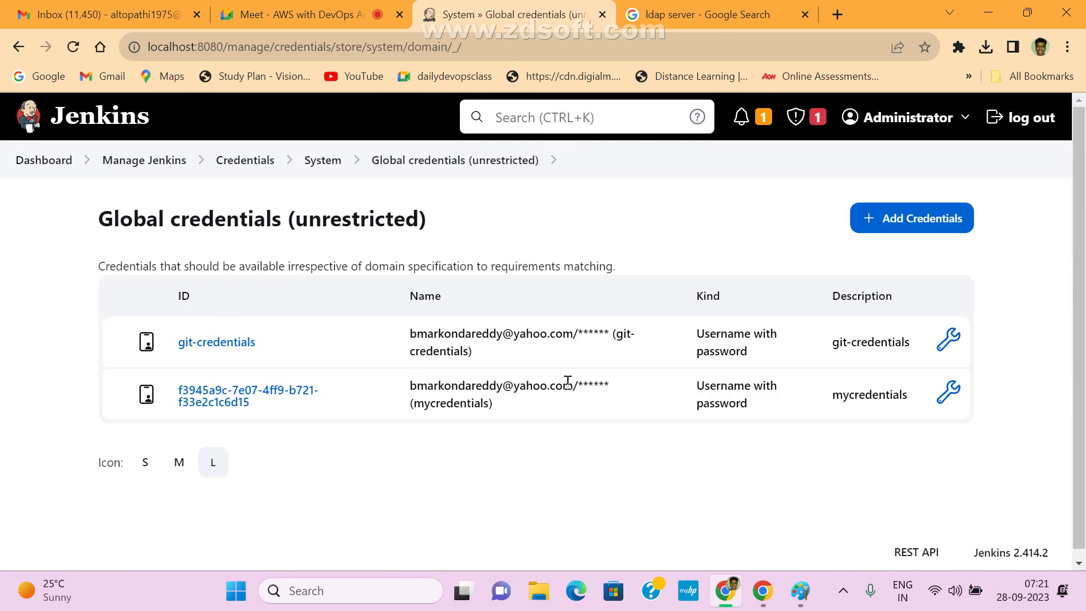
- Start a new global credential of kind SSH Username with private key
left_click(944, 219)
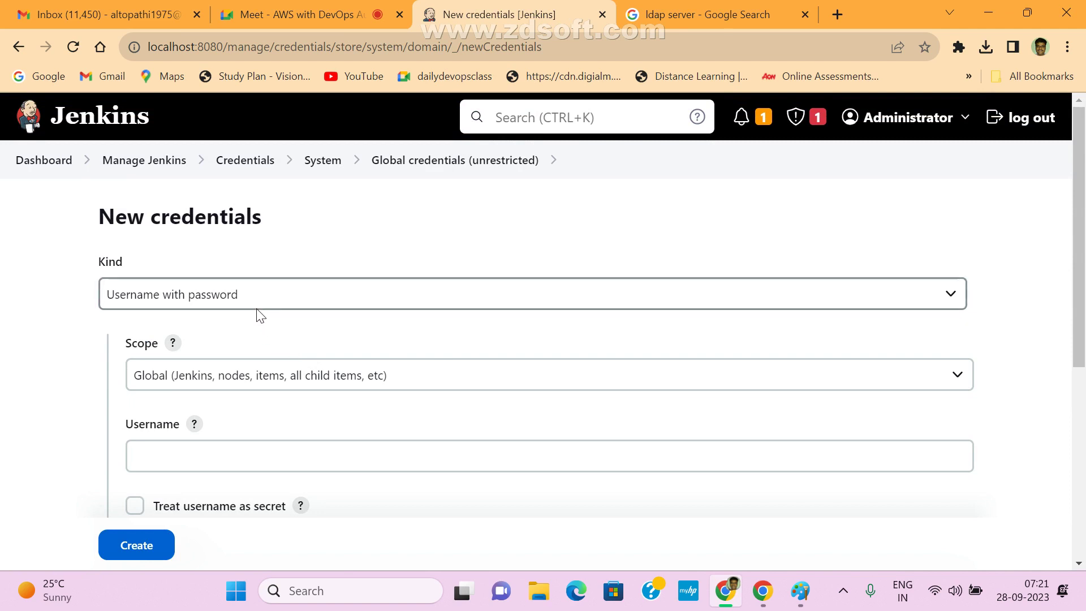
scroll(583, 378, "down", 3)
scroll(583, 378, "down", 2)
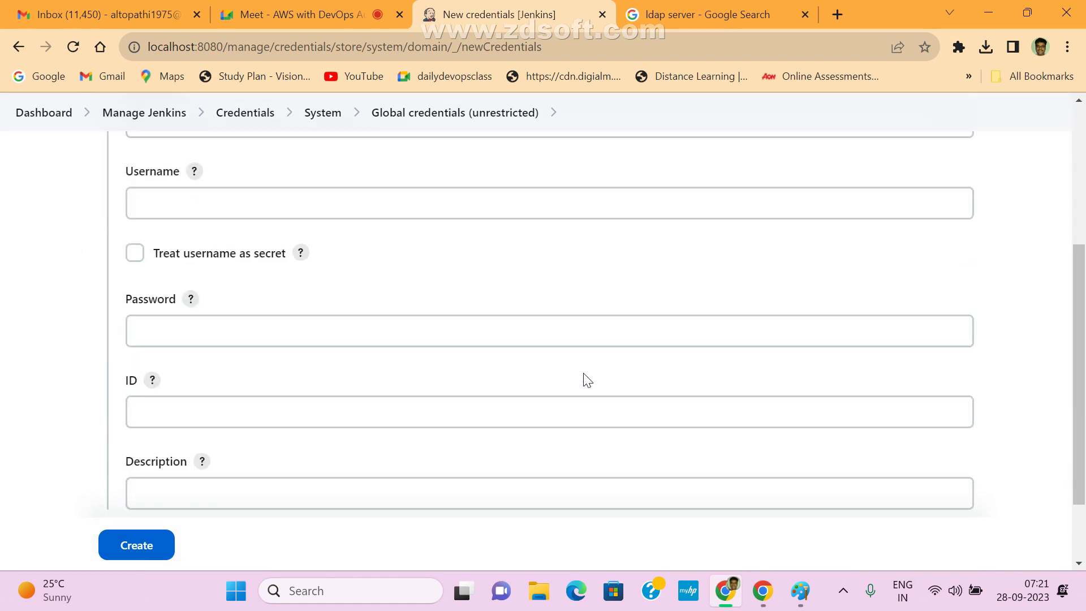
scroll(583, 378, "up", 5)
left_click(250, 294)
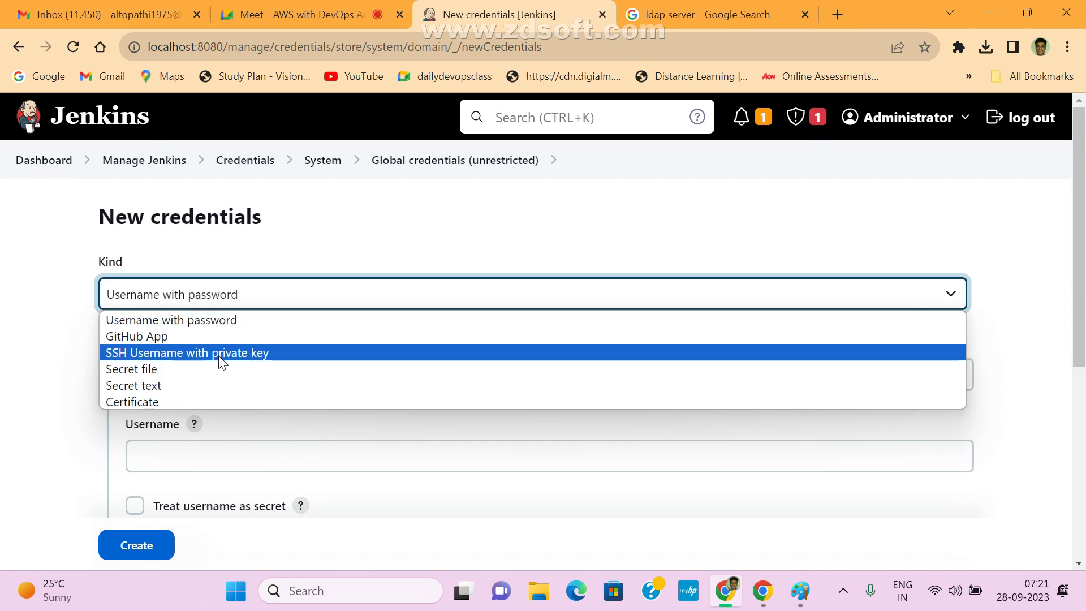
left_click(219, 357)
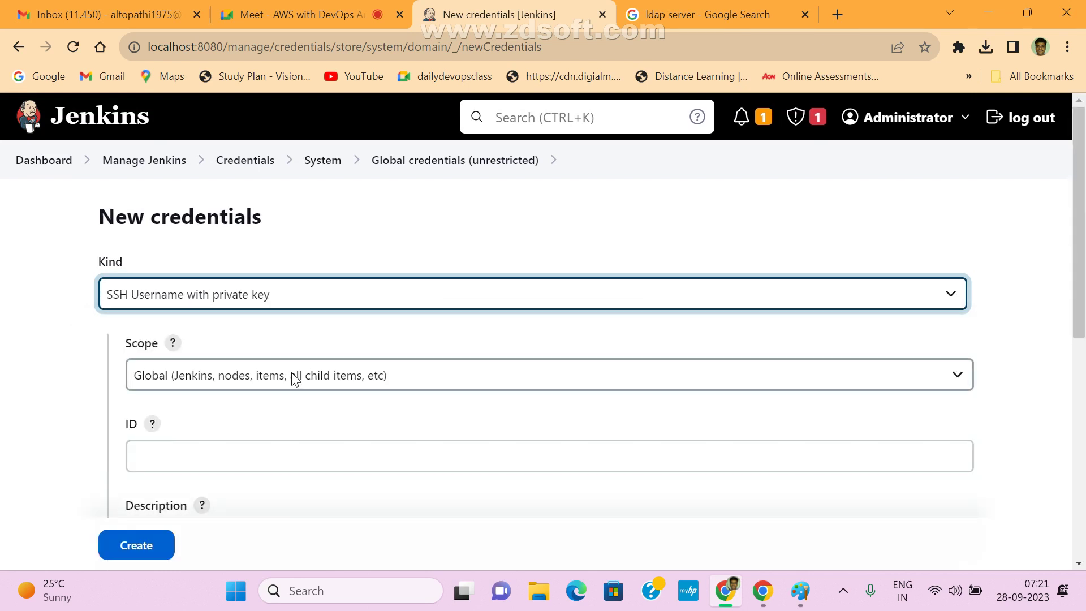
- Set ID and description to aws-login and username to ec2-user, then minimize Chrome
scroll(274, 427, "down", 3)
left_click(180, 289)
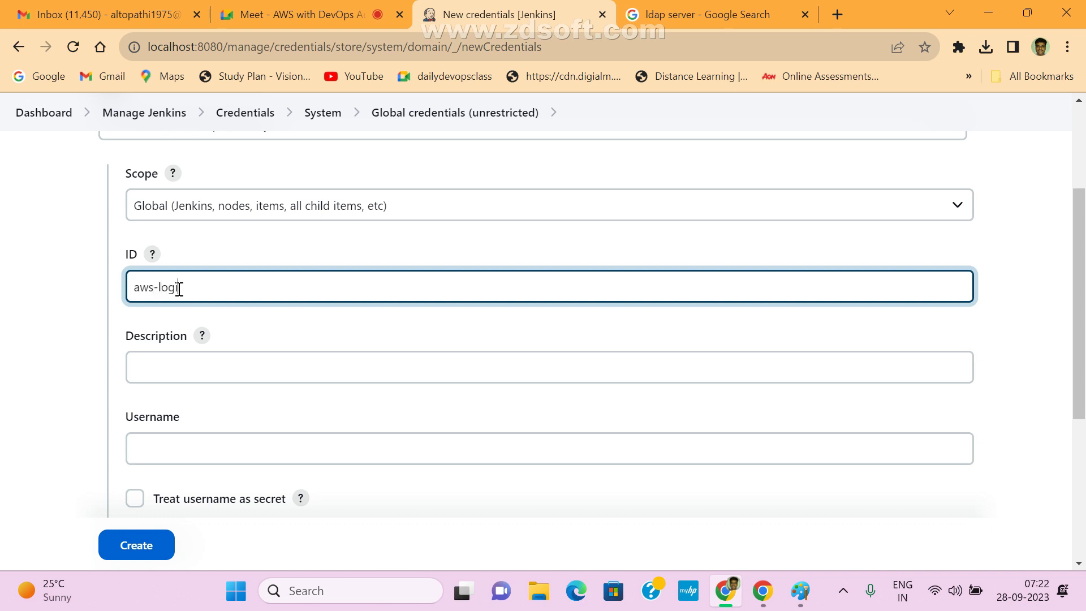
left_click_drag(181, 281, 122, 287)
key("ctrl+c")
left_click(218, 374)
key("ctrl+v")
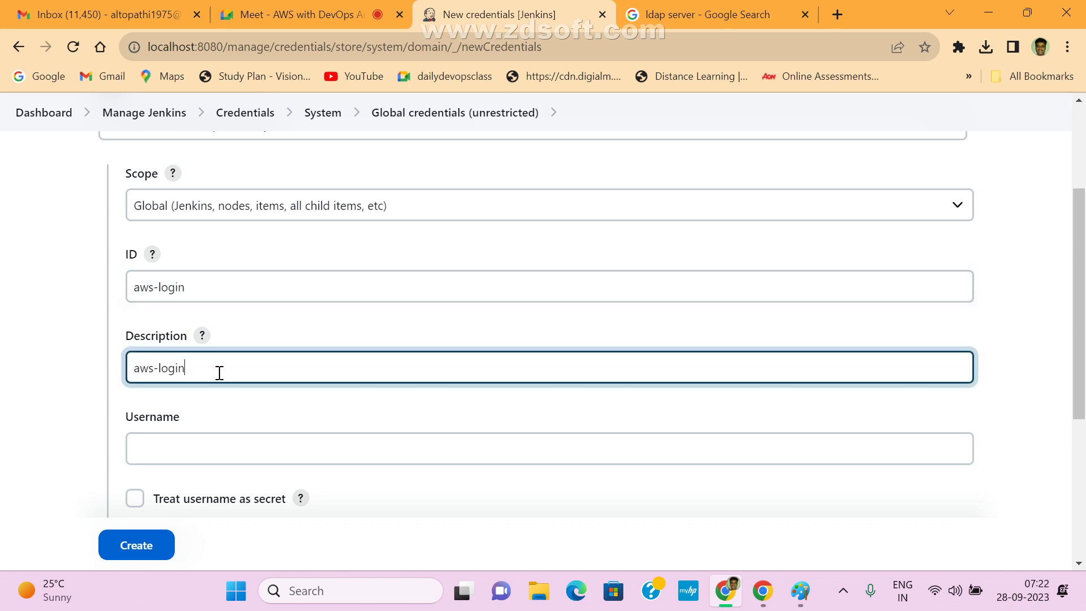
scroll(443, 399, "down", 3)
left_click(172, 276)
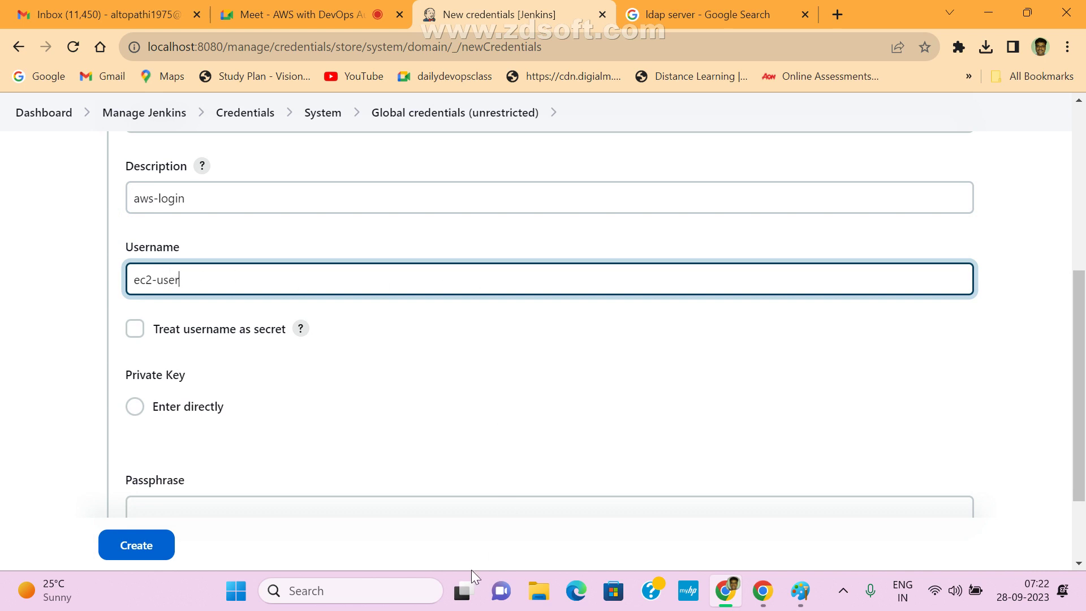
scroll(1058, 342, "down", 3)
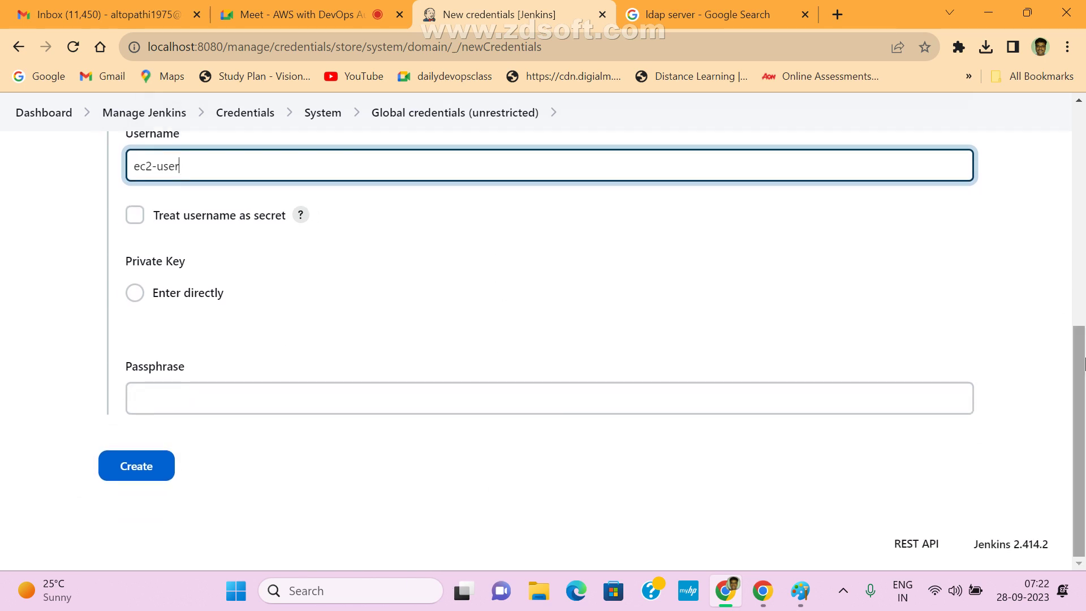
left_click(987, 12)
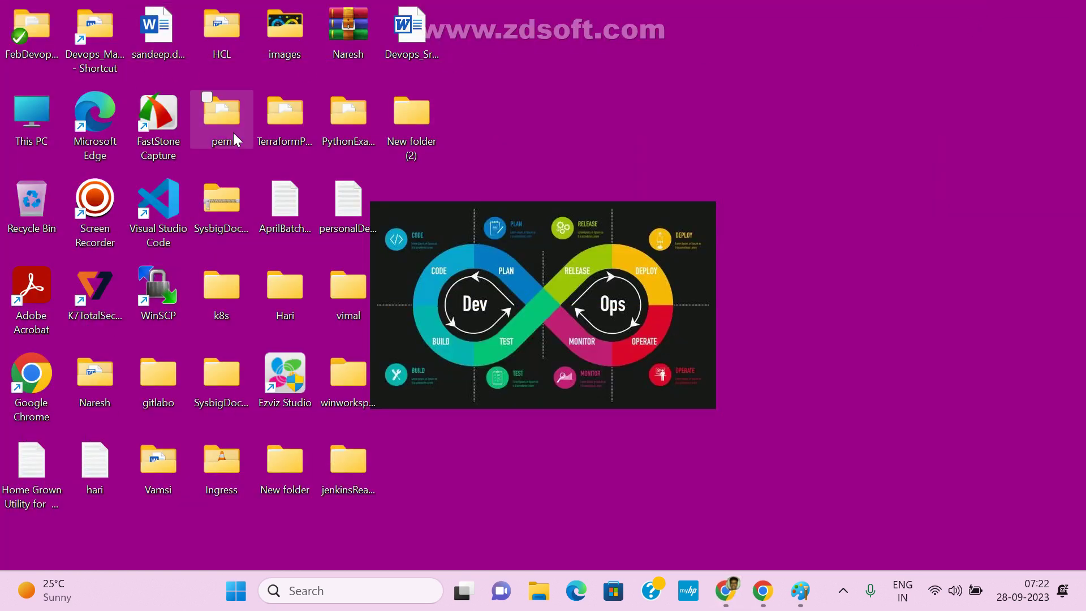
- Open devops.pem from the desktop pem folder in Notepad++ via Show more options
double_click(226, 120)
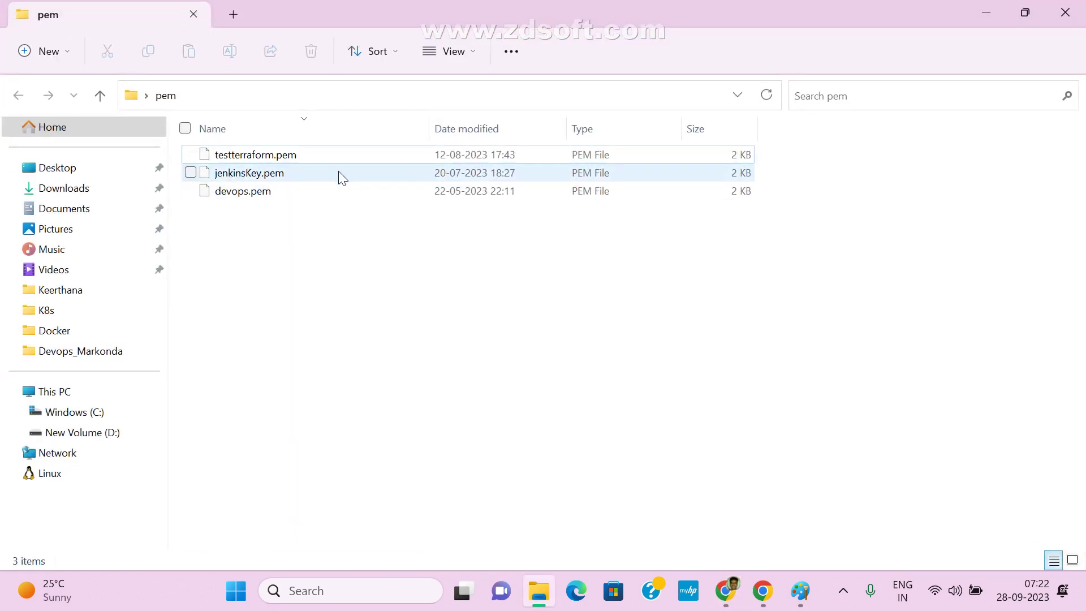
left_click(245, 195)
right_click(245, 198)
left_click(364, 457)
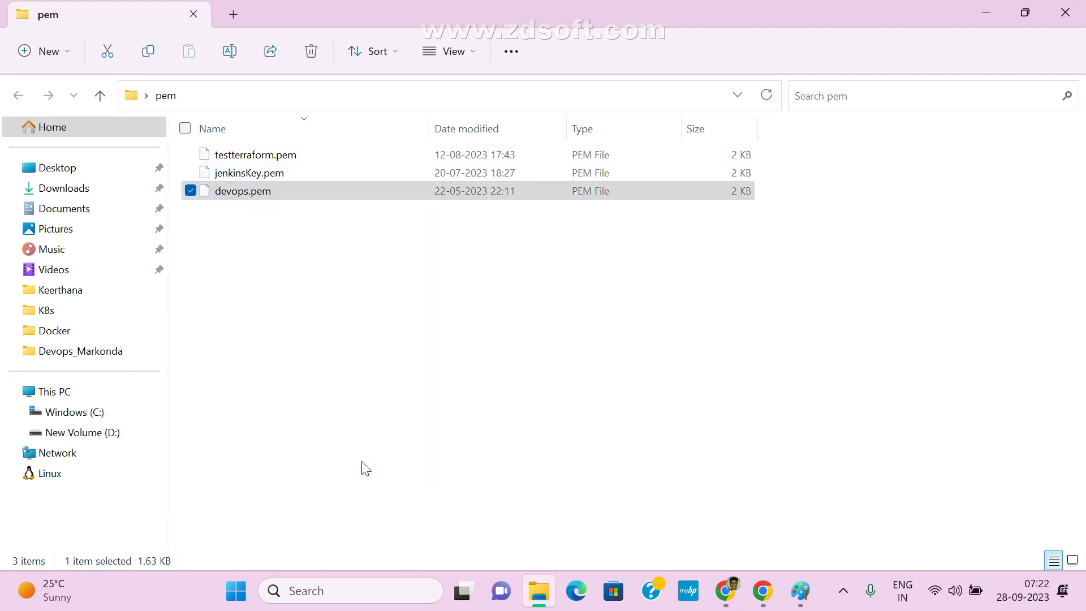
left_click(430, 162)
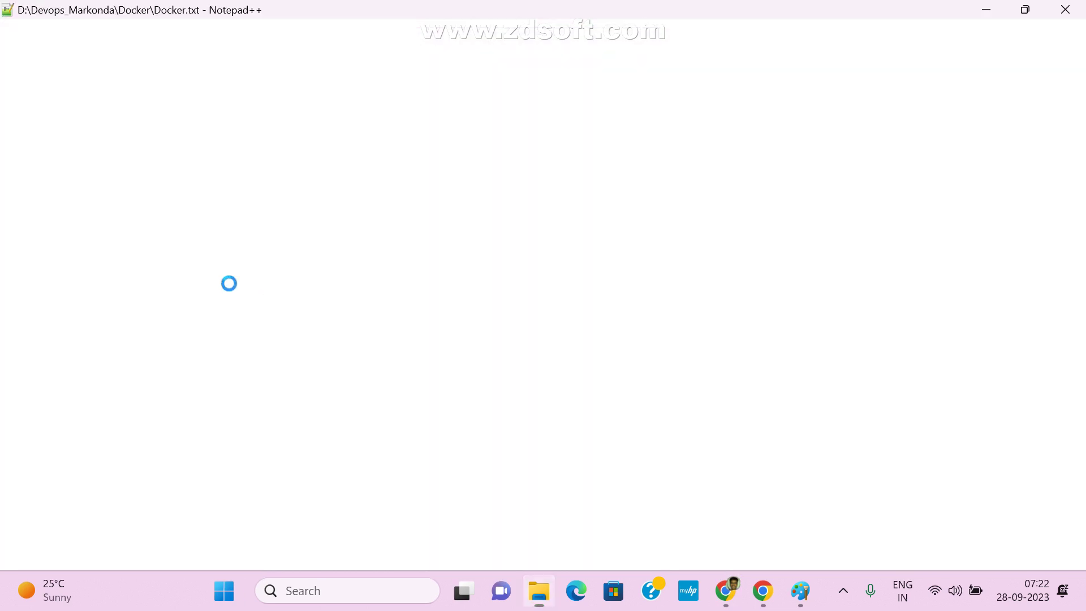
- Select the whole devops.pem private key, close Notepad++ and Explorer, and return to Jenkins
left_click(598, 371)
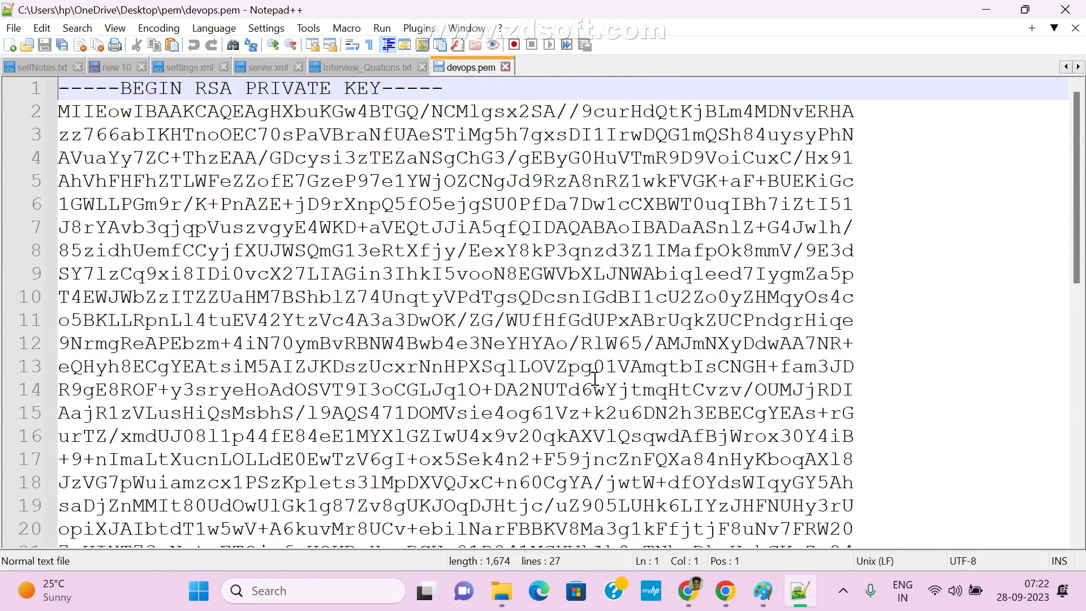
key("ctrl+a")
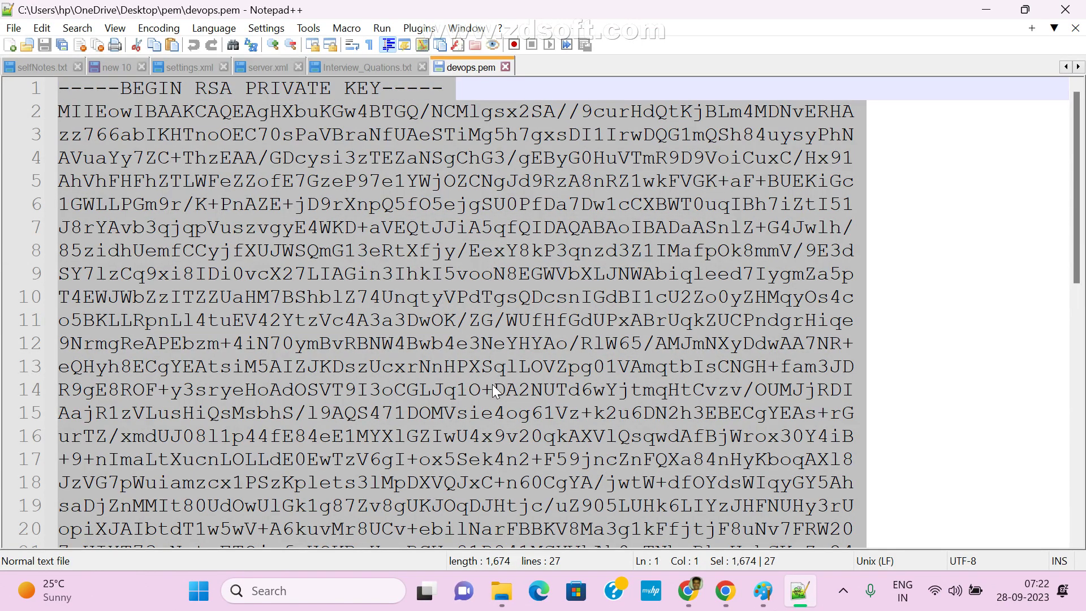
left_click(507, 67)
left_click(996, 10)
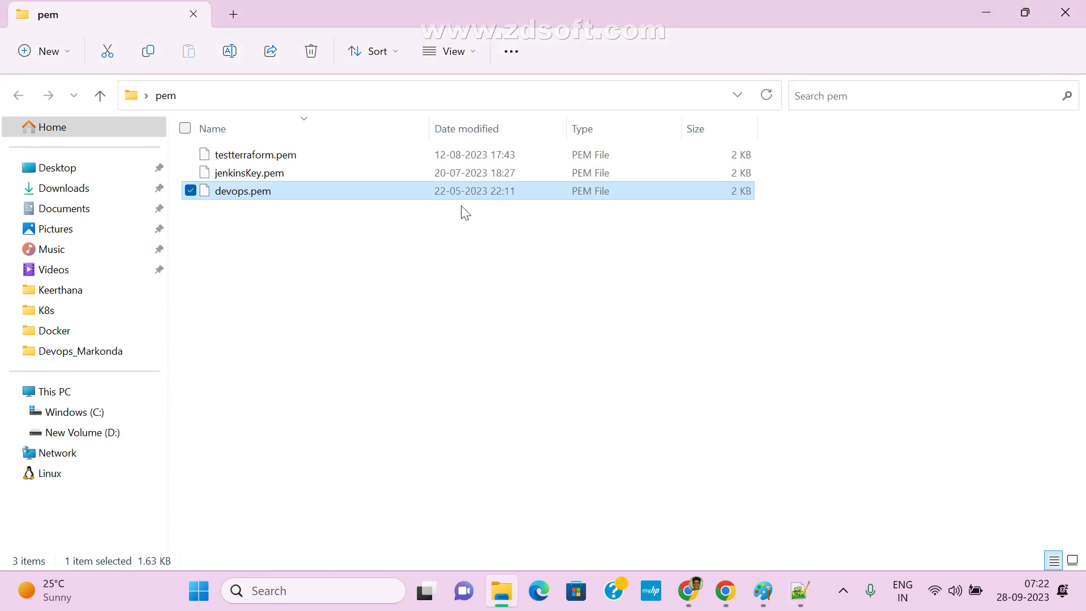
left_click(1065, 12)
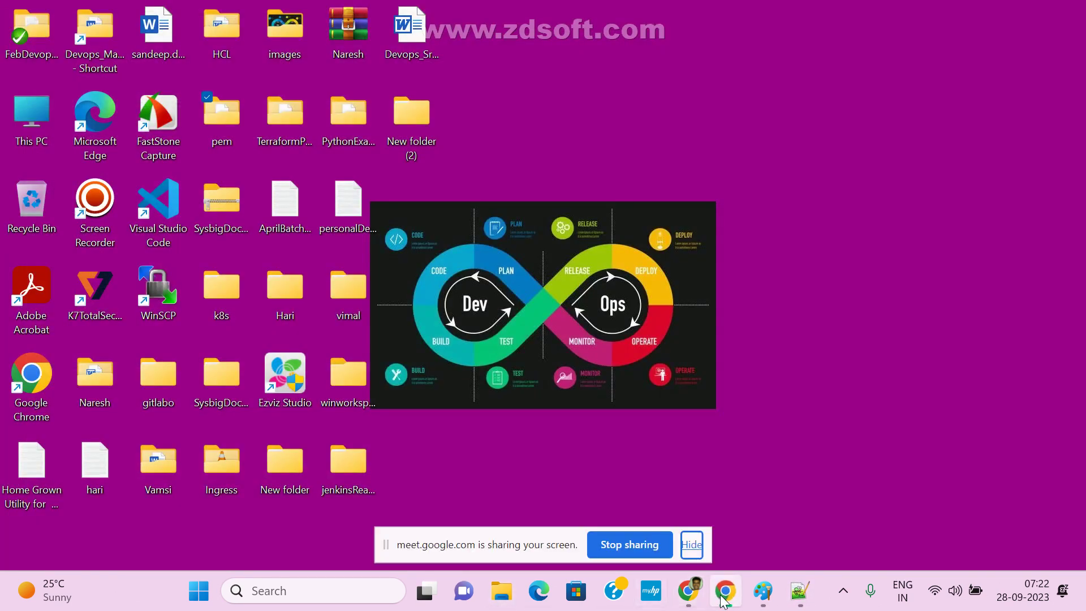
left_click(688, 591)
- Choose Enter directly for the private key, paste the devops.pem key, and create aws-login
left_click(691, 544)
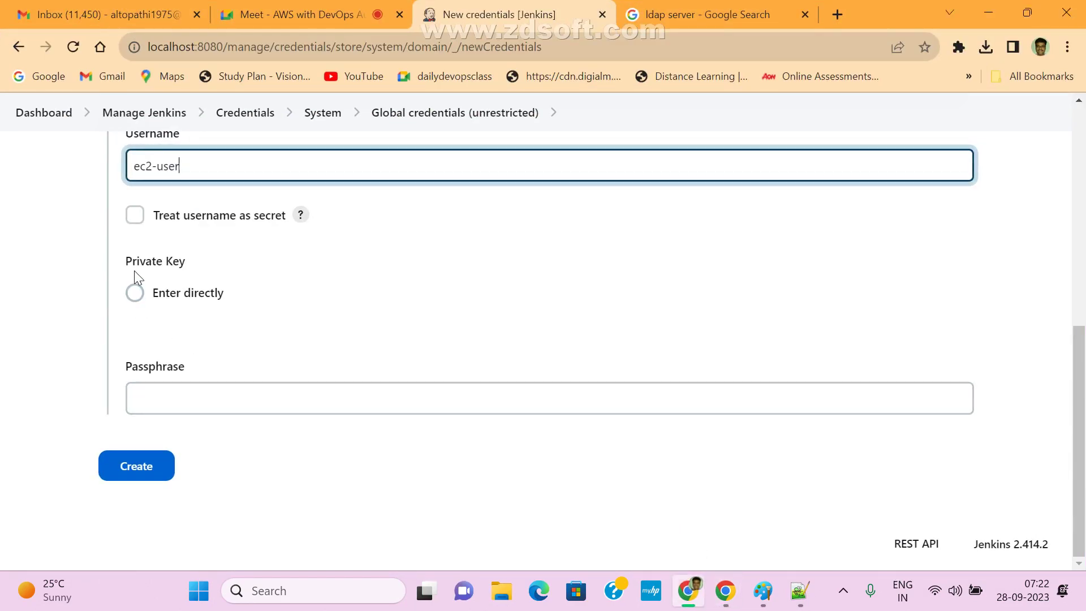
left_click_drag(130, 264, 219, 269)
left_click(158, 293)
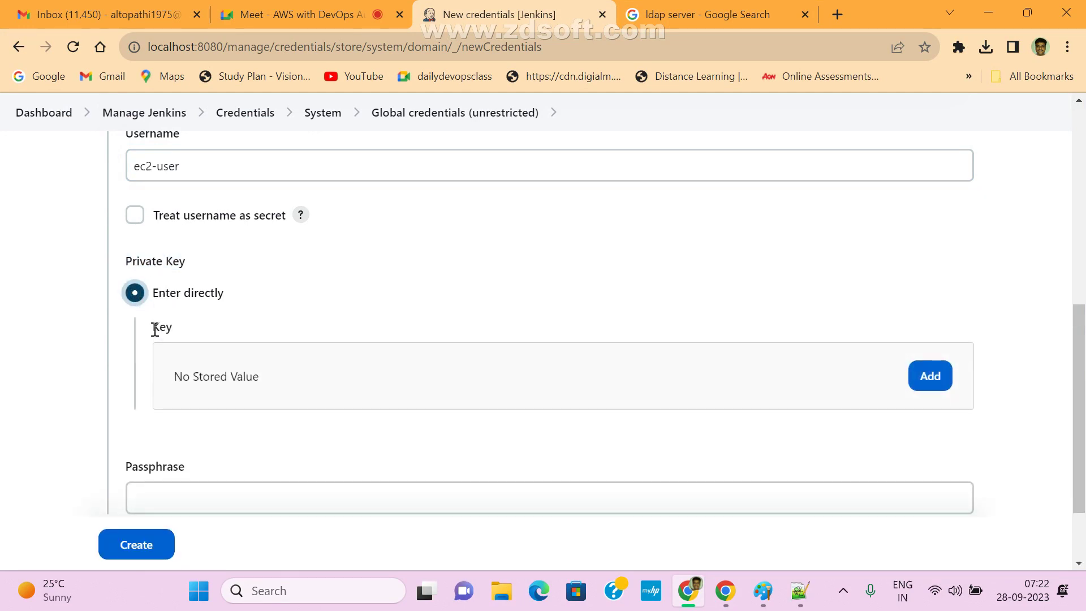
left_click_drag(155, 330, 187, 329)
left_click(931, 378)
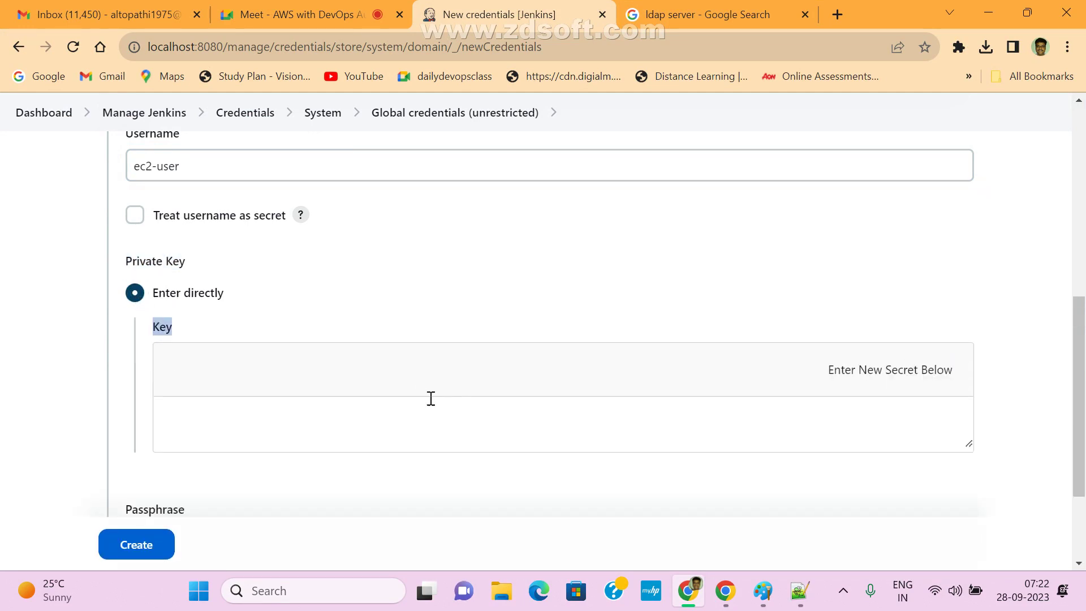
left_click(348, 425)
key("ctrl+v")
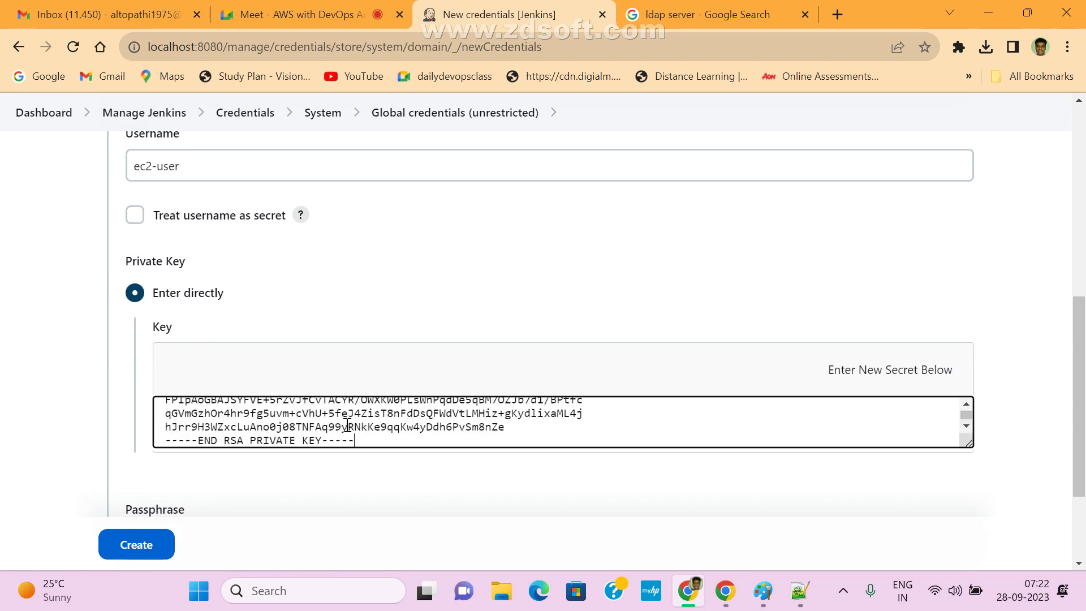
scroll(347, 425, "up", 5)
scroll(294, 535, "down", 2)
scroll(293, 535, "up", 1)
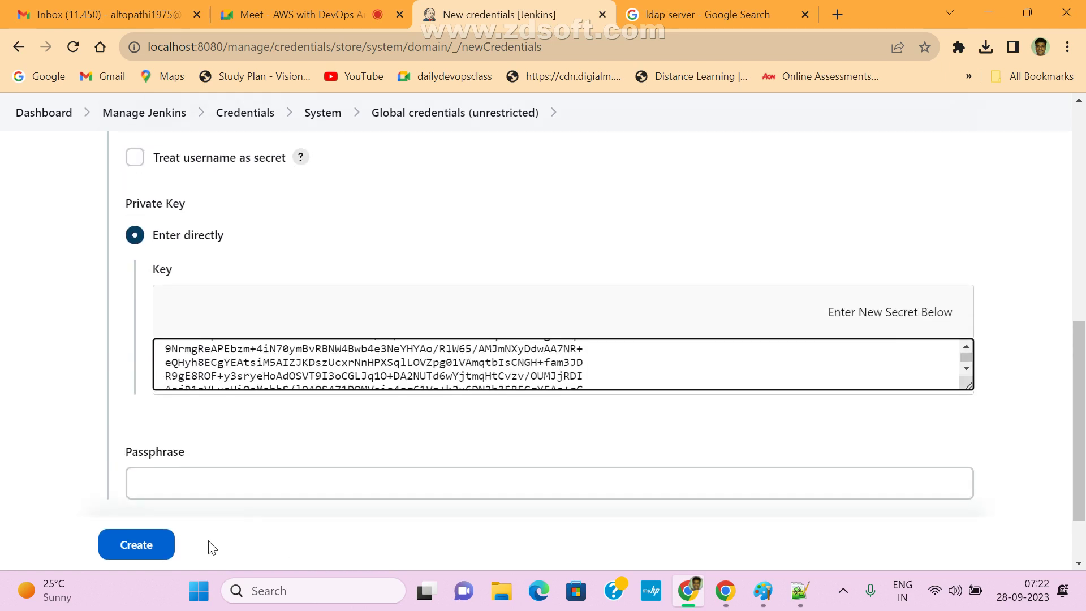
left_click(145, 542)
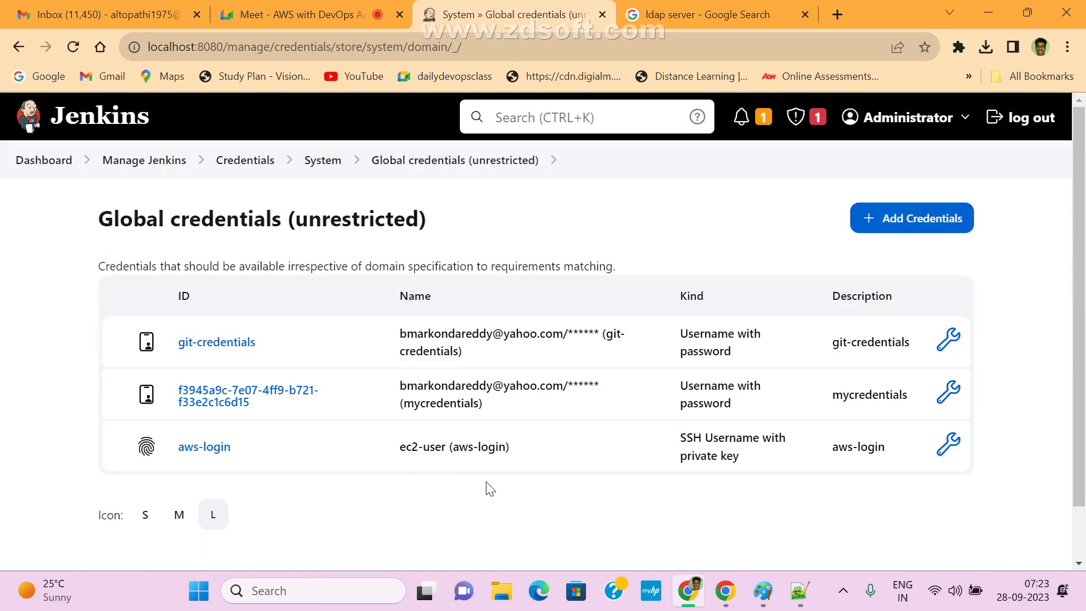
- Open another new-credential form and its Kind list, then abandon it for the Dashboard
left_click(906, 222)
left_click(244, 295)
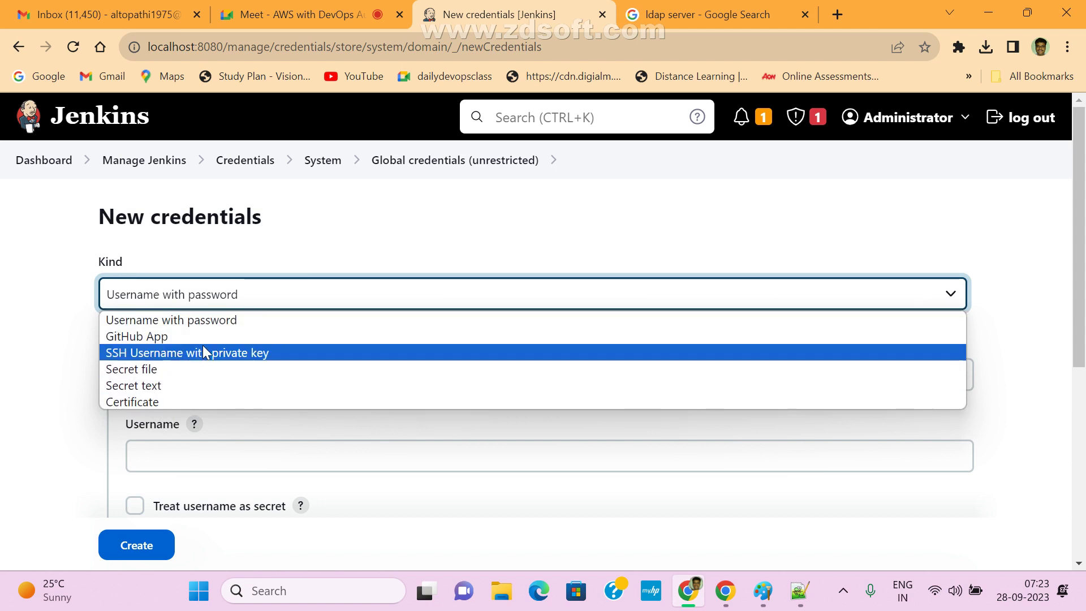
left_click(337, 238)
left_click(55, 159)
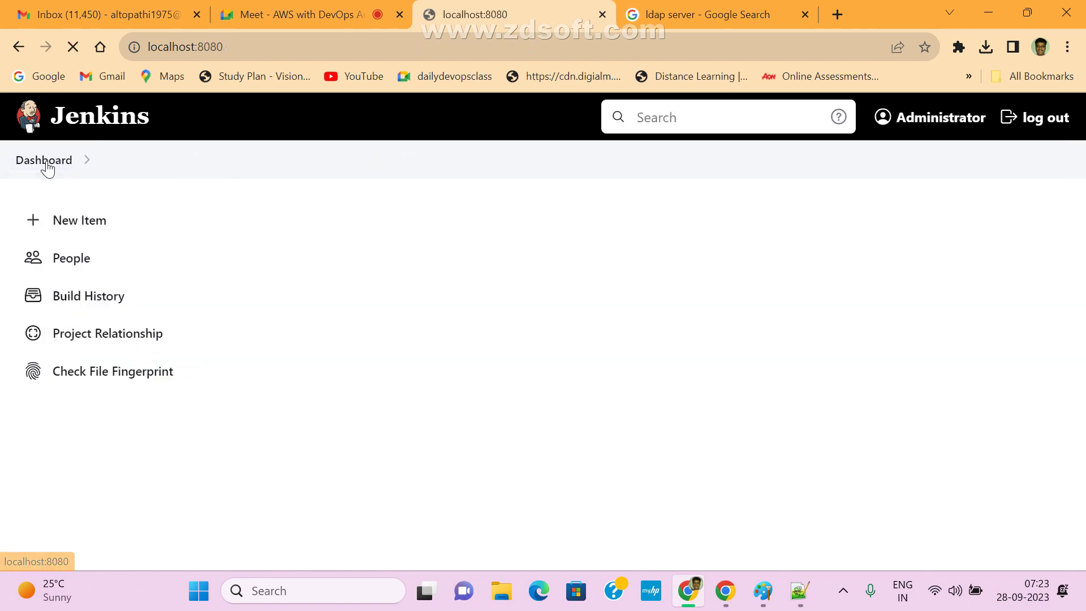
- In the devops-java configuration, keep git-credentials as the Git repository credential
scroll(604, 472, "down", 3)
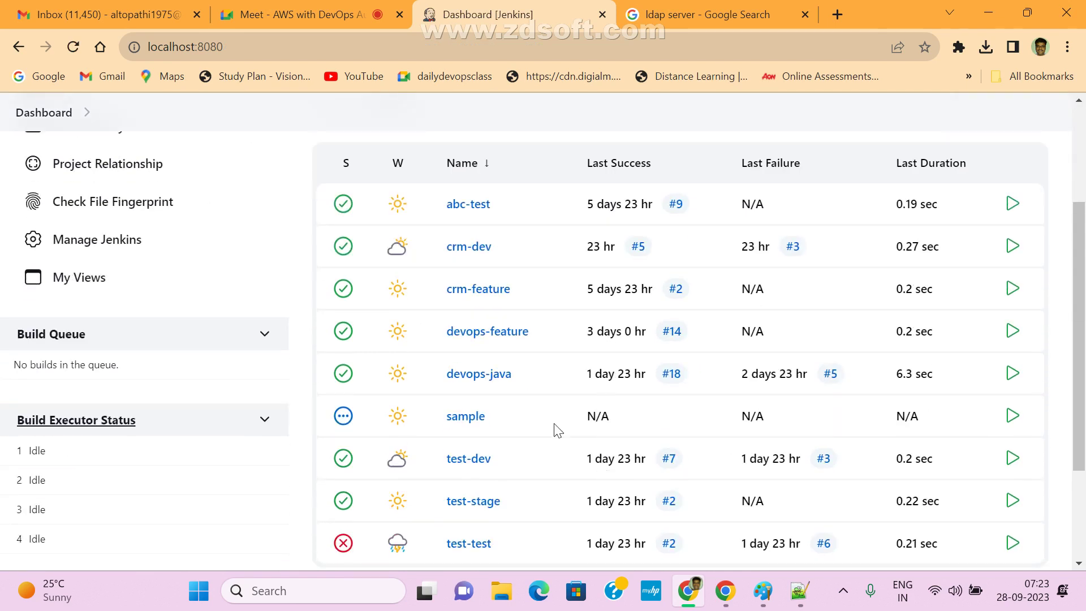
left_click(484, 375)
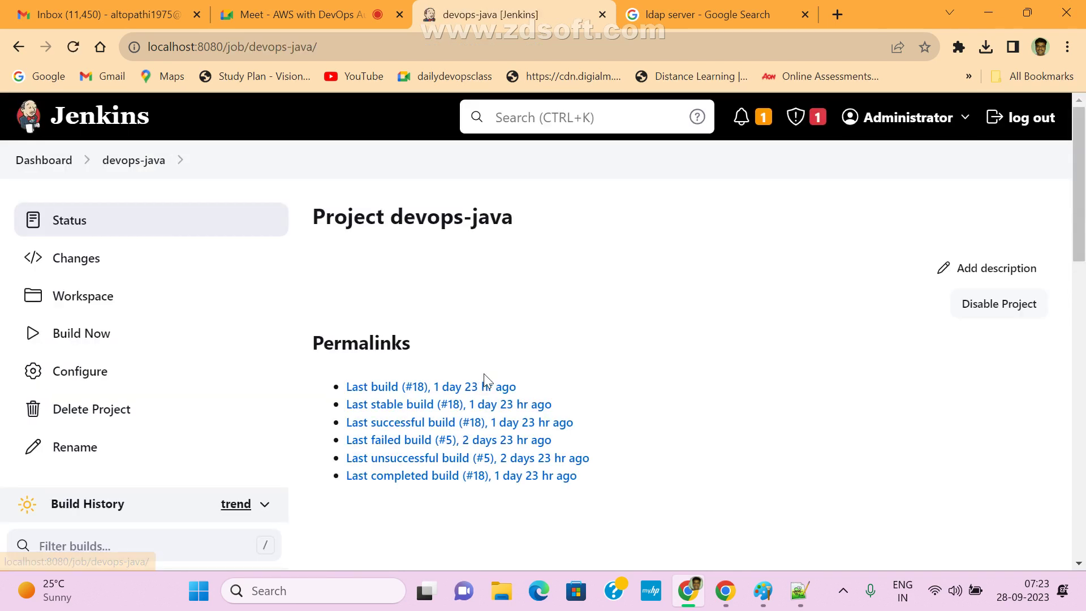
left_click(96, 373)
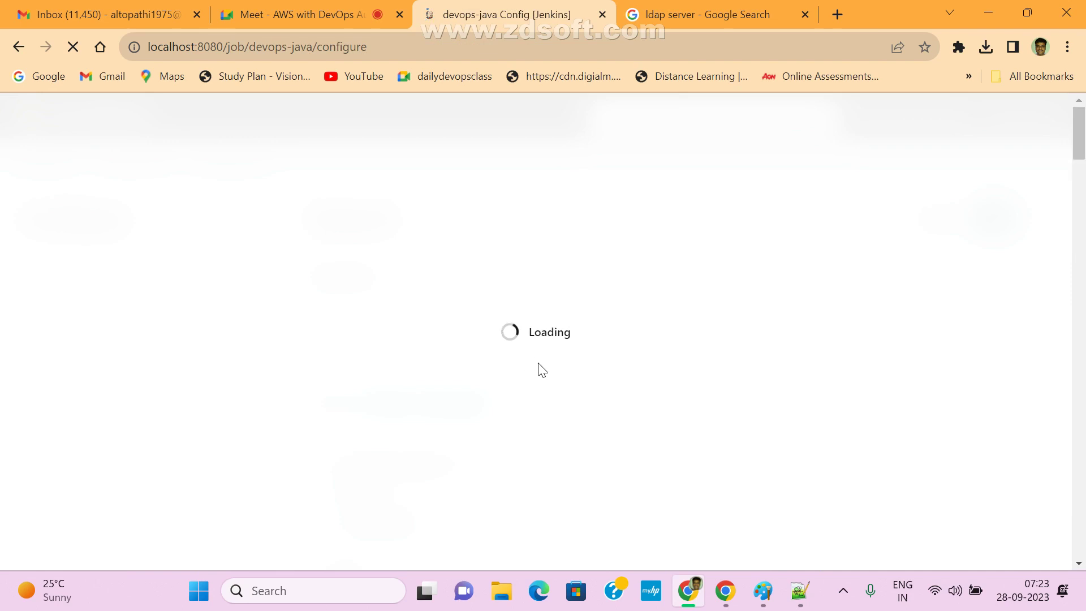
scroll(544, 368, "down", 7)
scroll(547, 377, "down", 7)
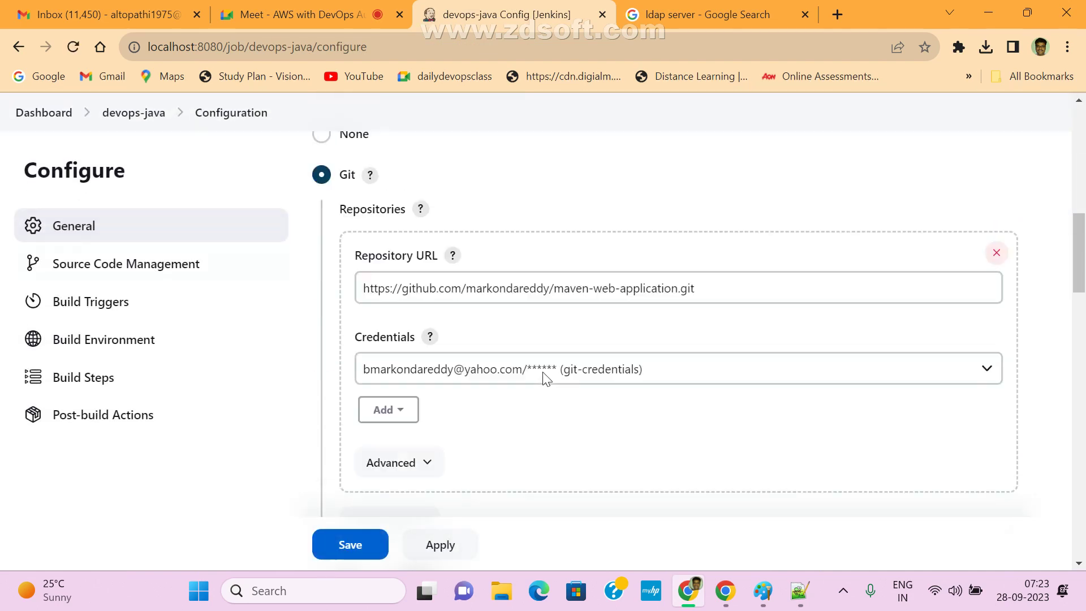
scroll(541, 371, "down", 3)
scroll(541, 371, "up", 3)
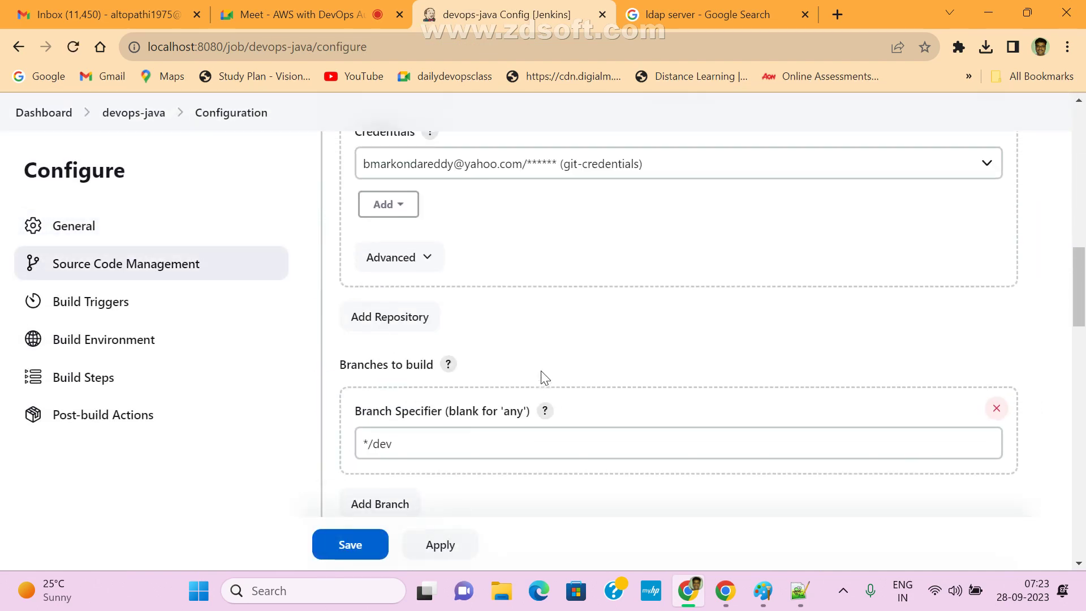
left_click(994, 158)
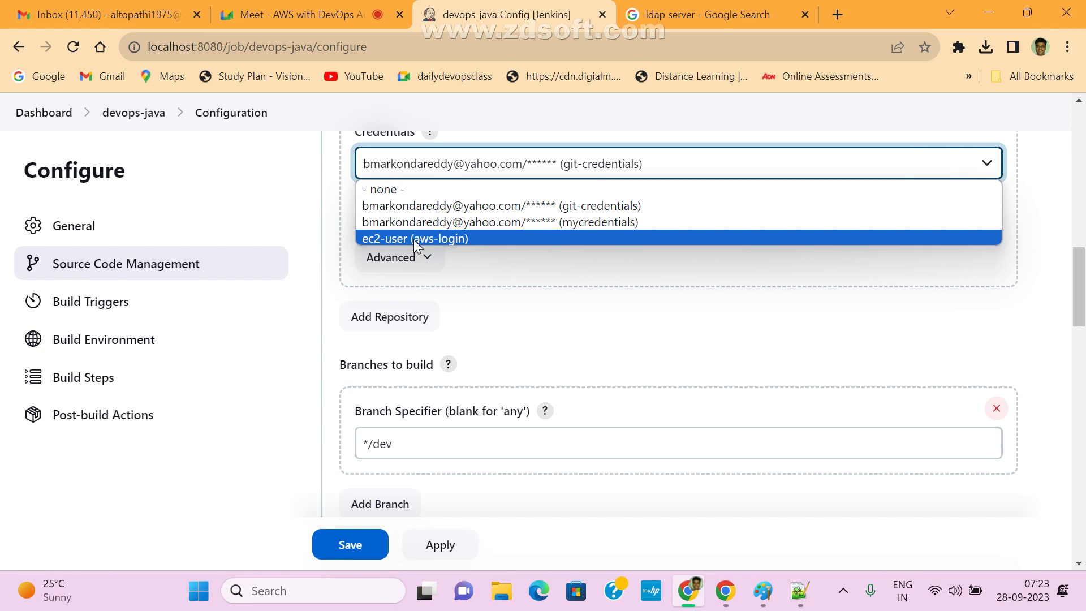
left_click(423, 206)
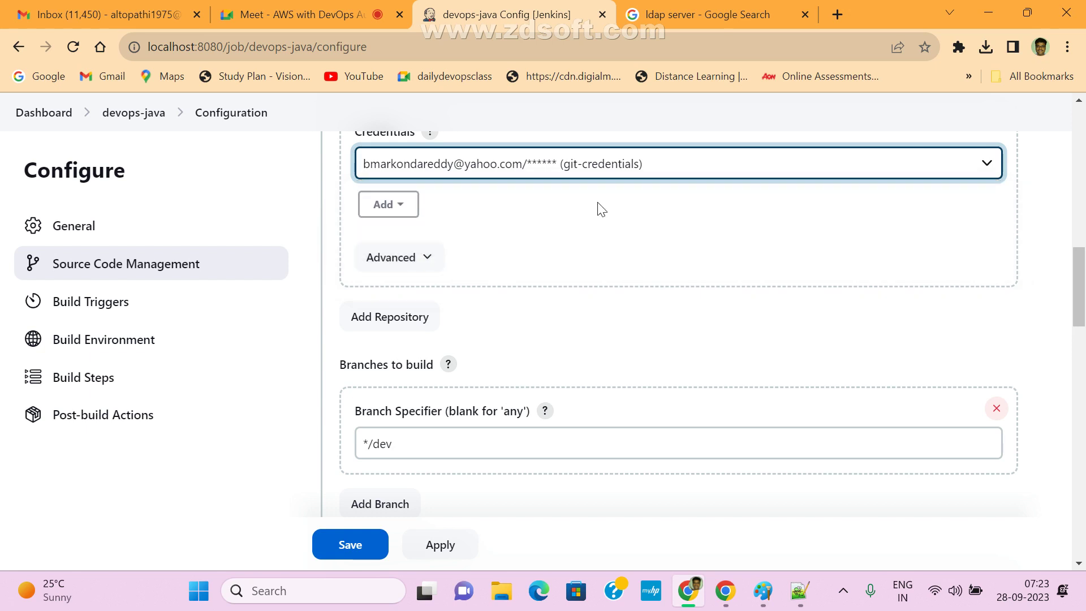
- Apply and save the devops-java job configuration
scroll(752, 253, "up", 2)
scroll(682, 262, "down", 1)
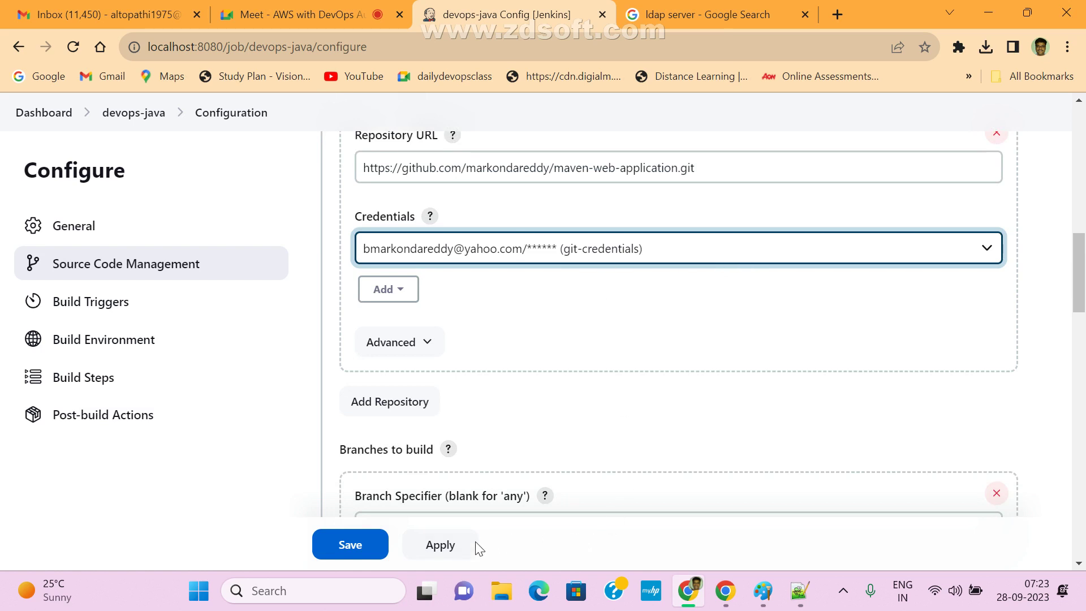
left_click(441, 547)
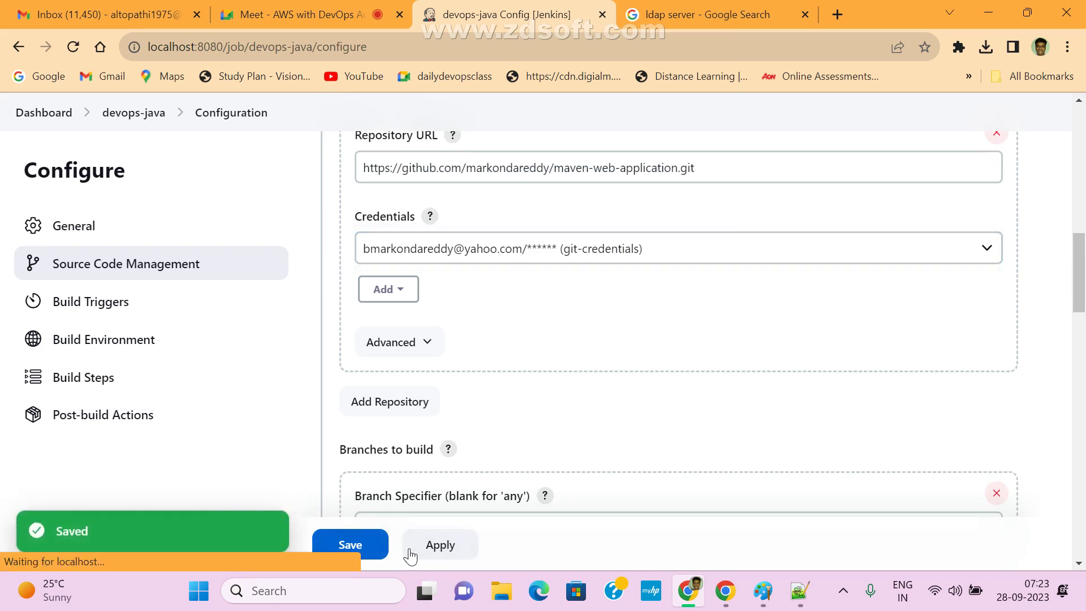
left_click(363, 546)
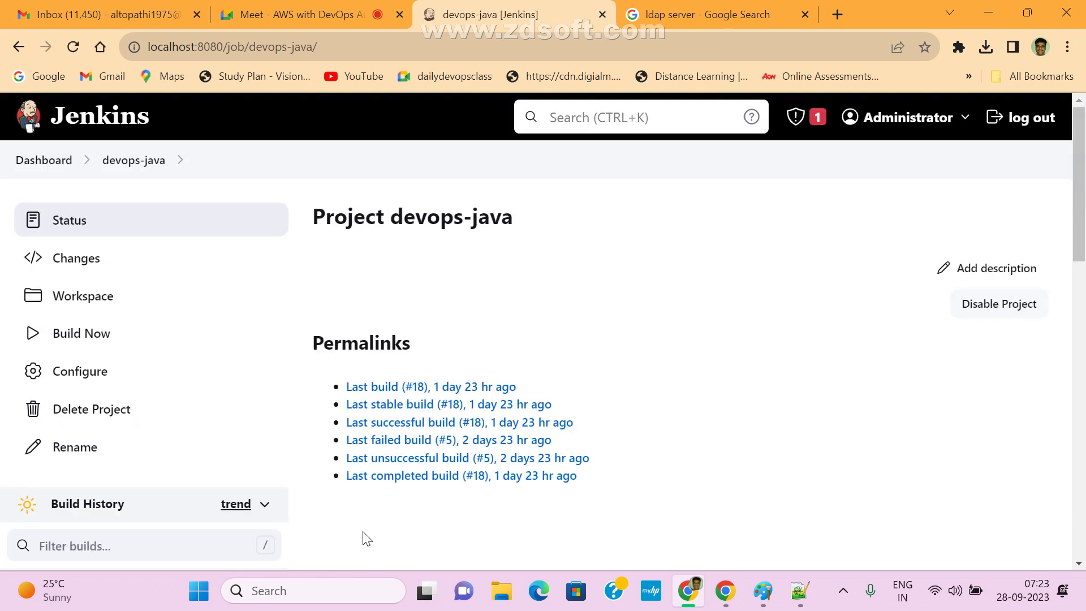
- Go from the Dashboard through Manage Jenkins, Credentials and System to Global credentials (unrestricted), and begin adding a credential
left_click(46, 161)
scroll(592, 364, "down", 2)
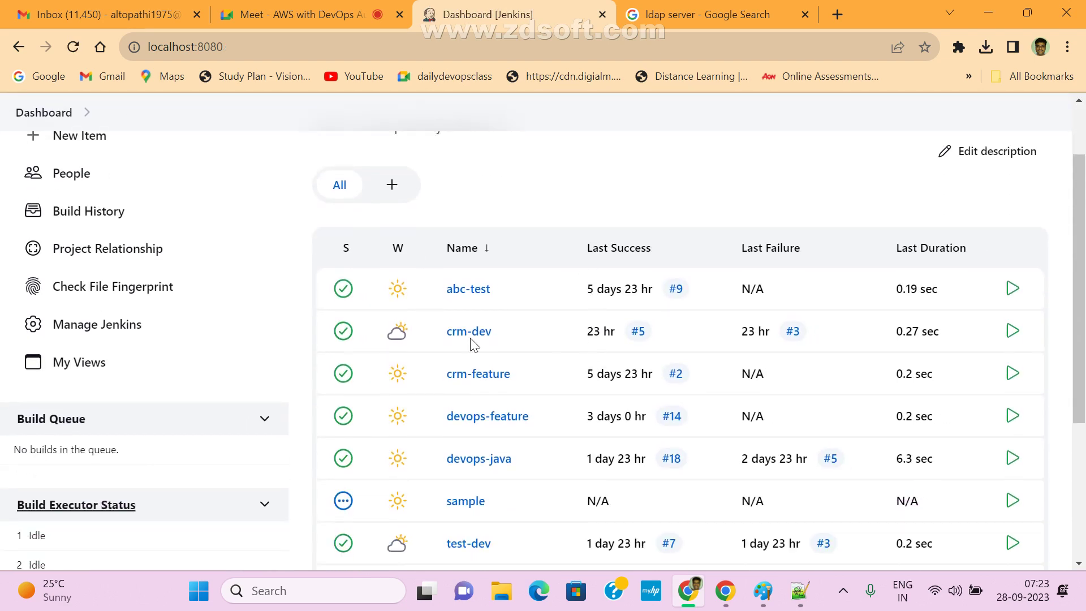
left_click(88, 327)
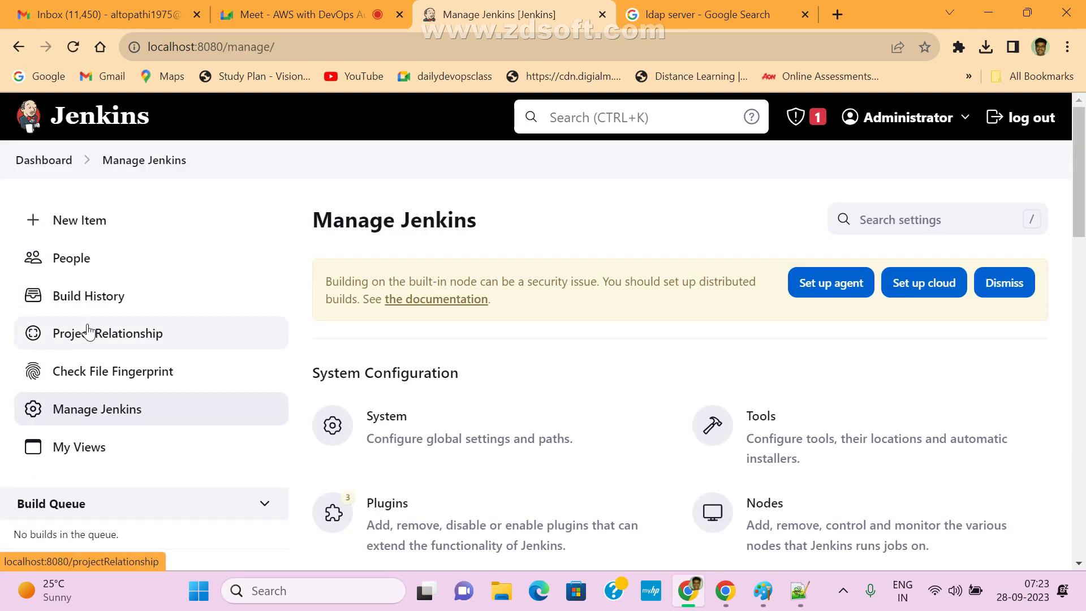
scroll(704, 407, "down", 5)
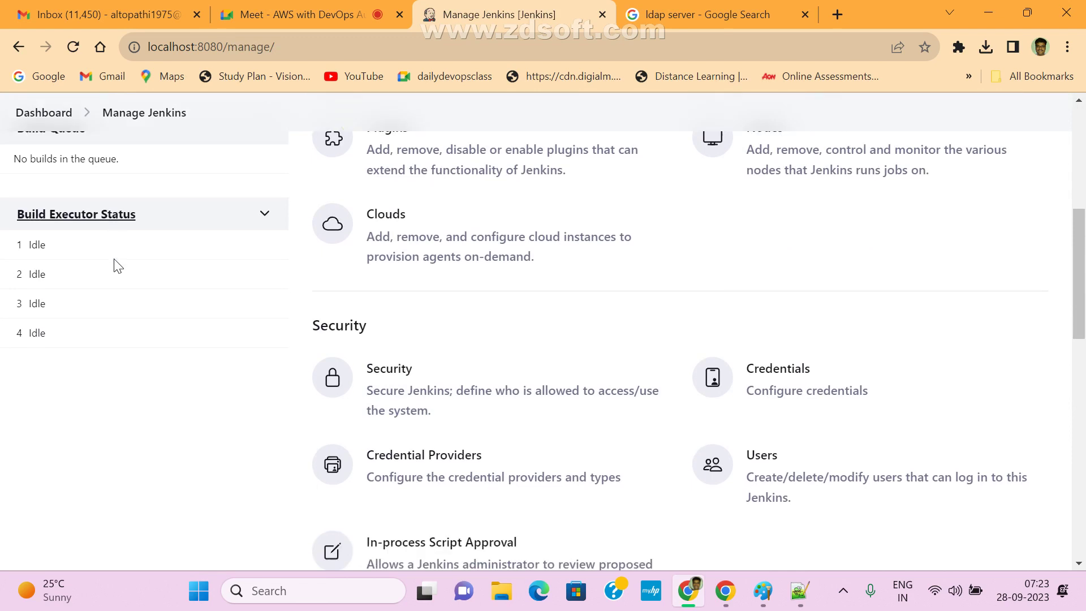
scroll(118, 266, "up", 2)
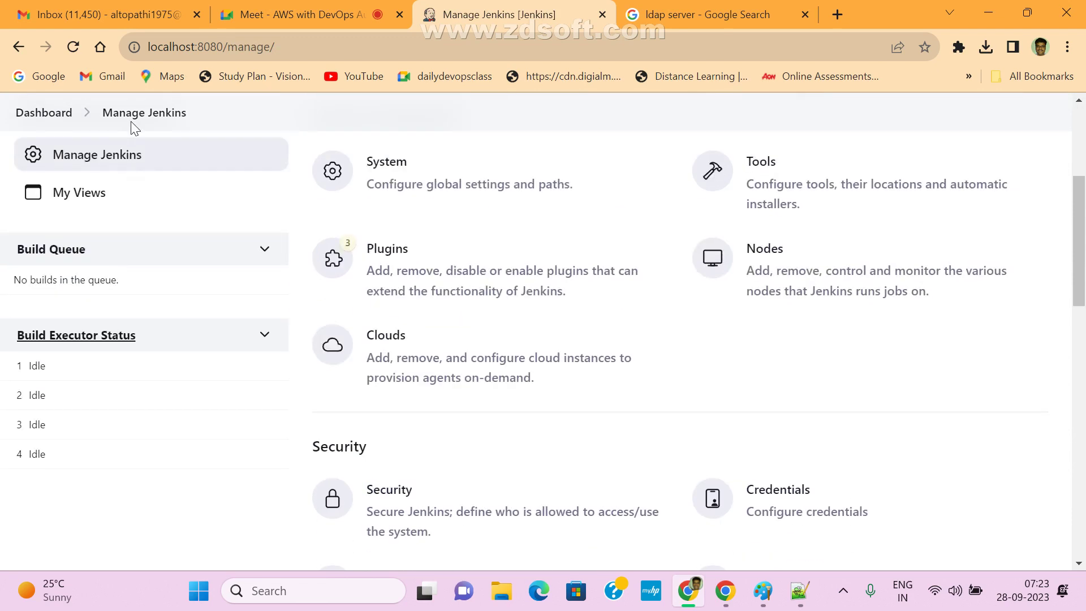
left_click(784, 496)
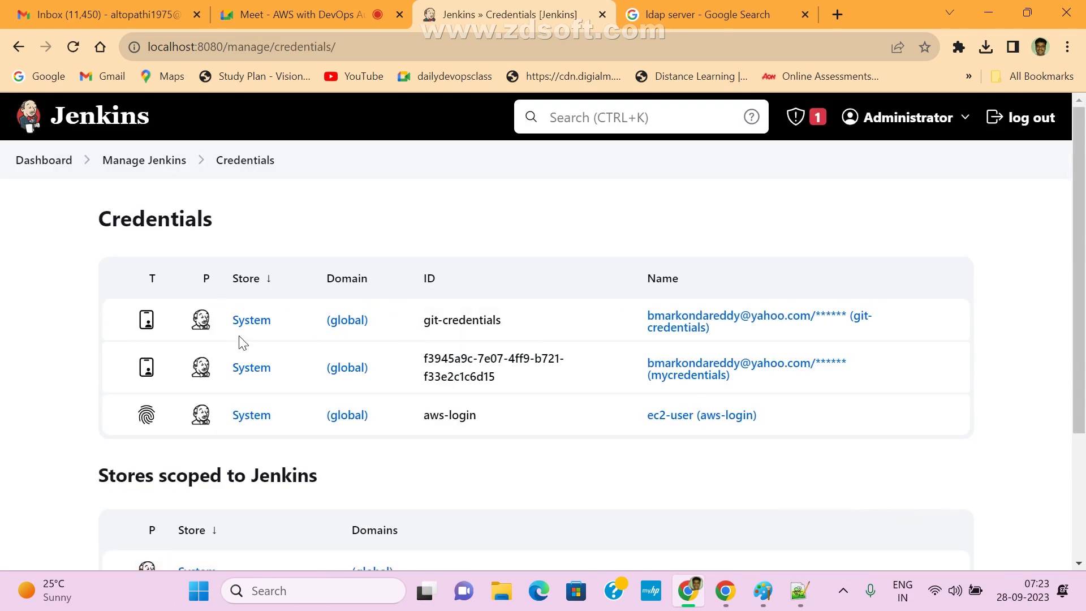
left_click(250, 320)
left_click(229, 323)
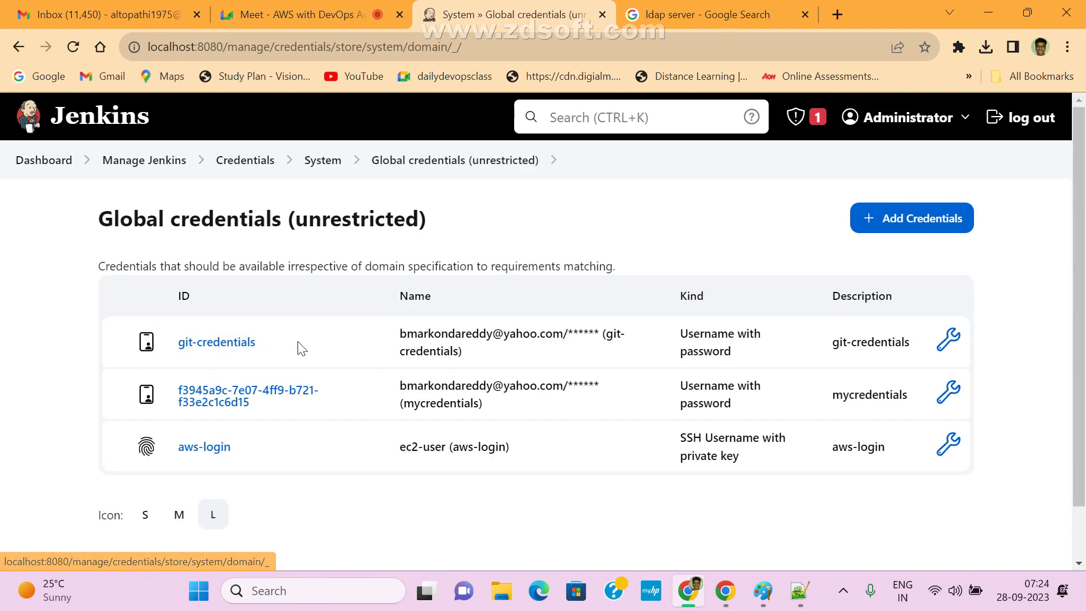
left_click(911, 222)
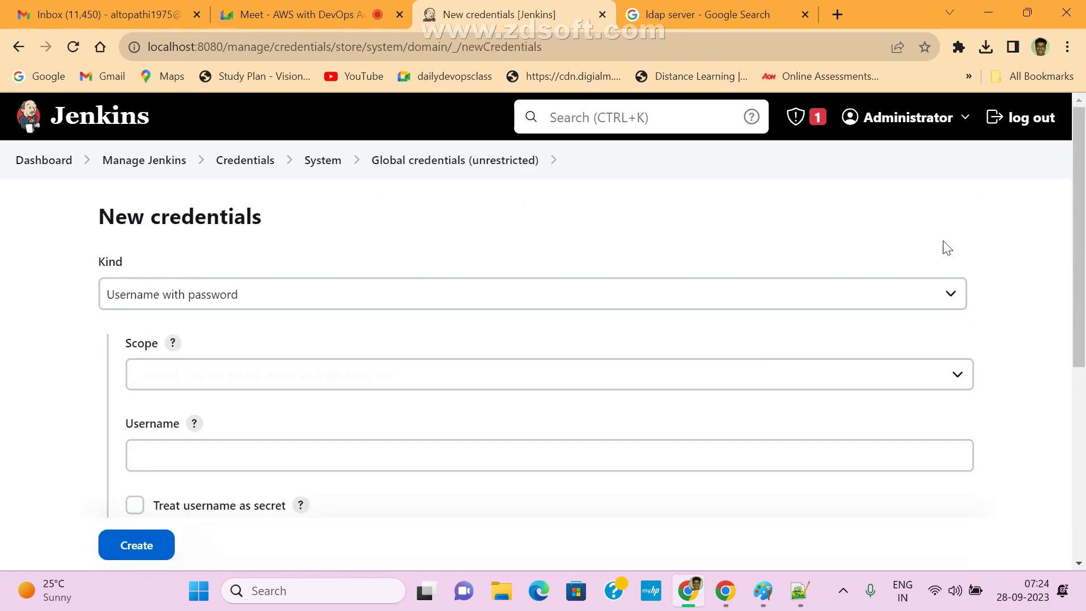
- Switch the credential kind to Secret text, then to Secret file
left_click(170, 294)
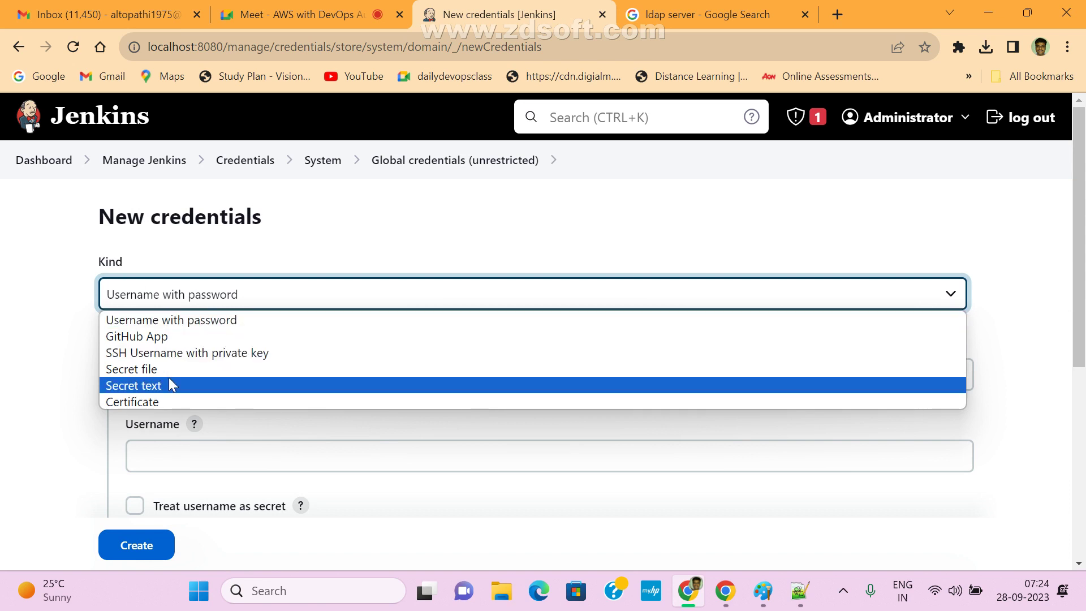
left_click(153, 385)
left_click(201, 302)
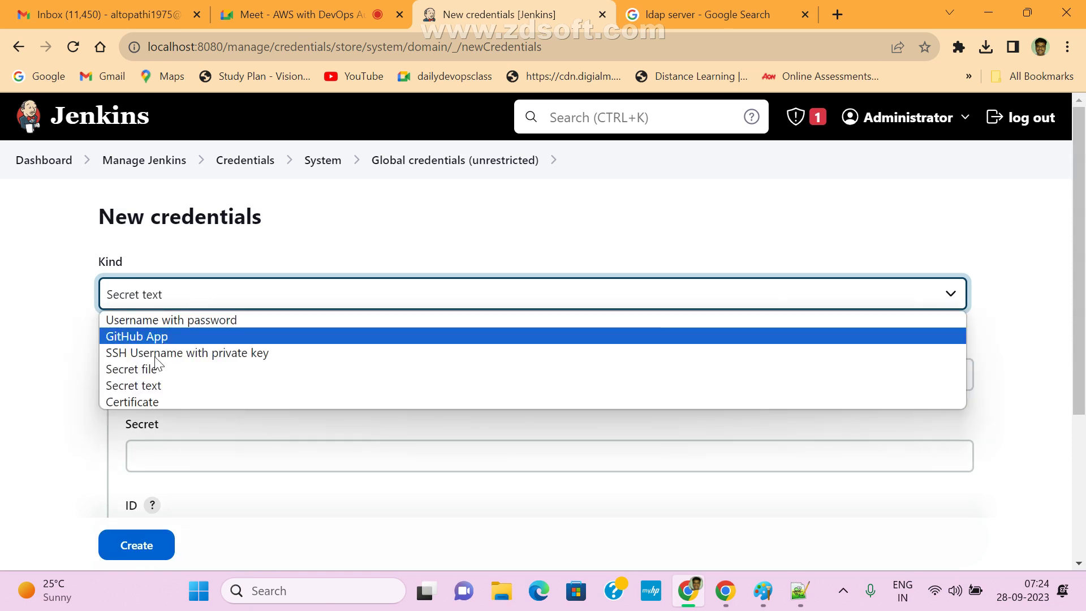
left_click(145, 371)
scroll(391, 373, "down", 1)
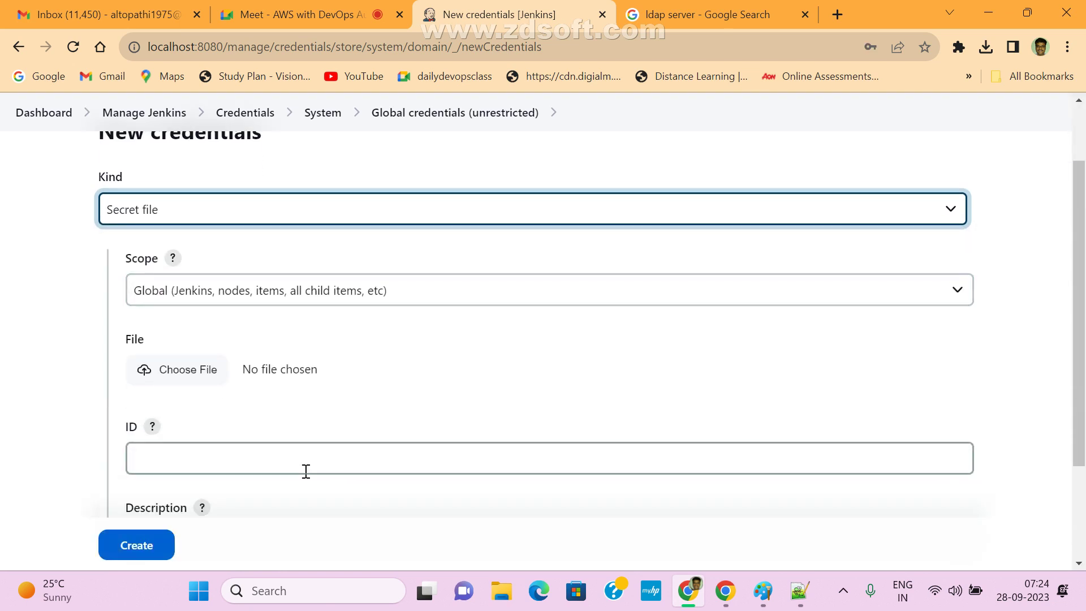
left_click(203, 461)
scroll(272, 460, "down", 2)
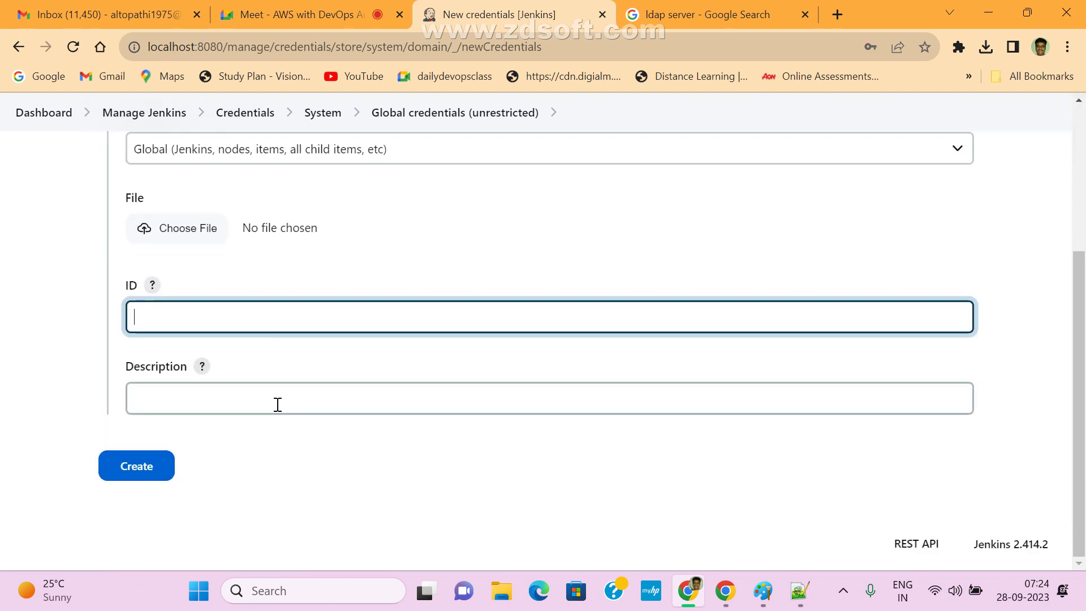
scroll(288, 410, "up", 3)
- Cancel the secret file selection and return to the Manage Jenkins Security settings
left_click(164, 398)
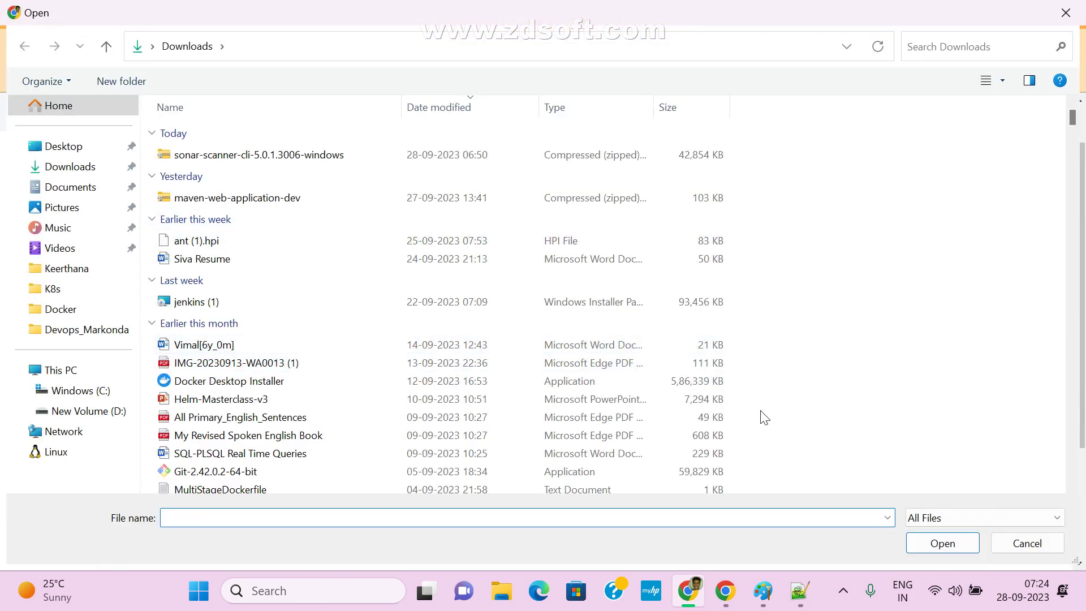
left_click(1053, 551)
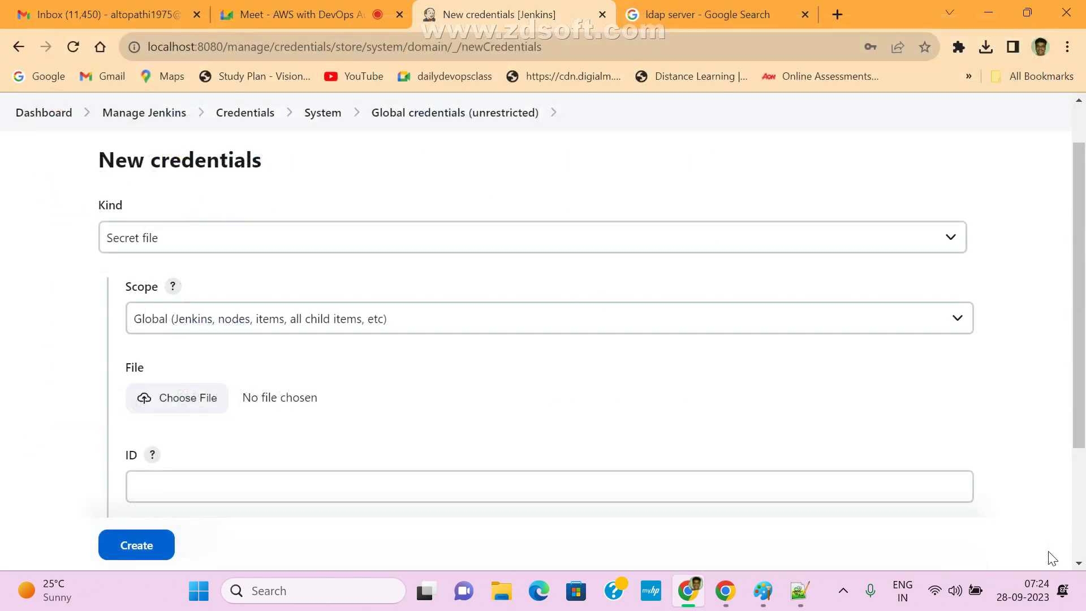
left_click(149, 113)
scroll(906, 452, "down", 3)
scroll(928, 506, "down", 3)
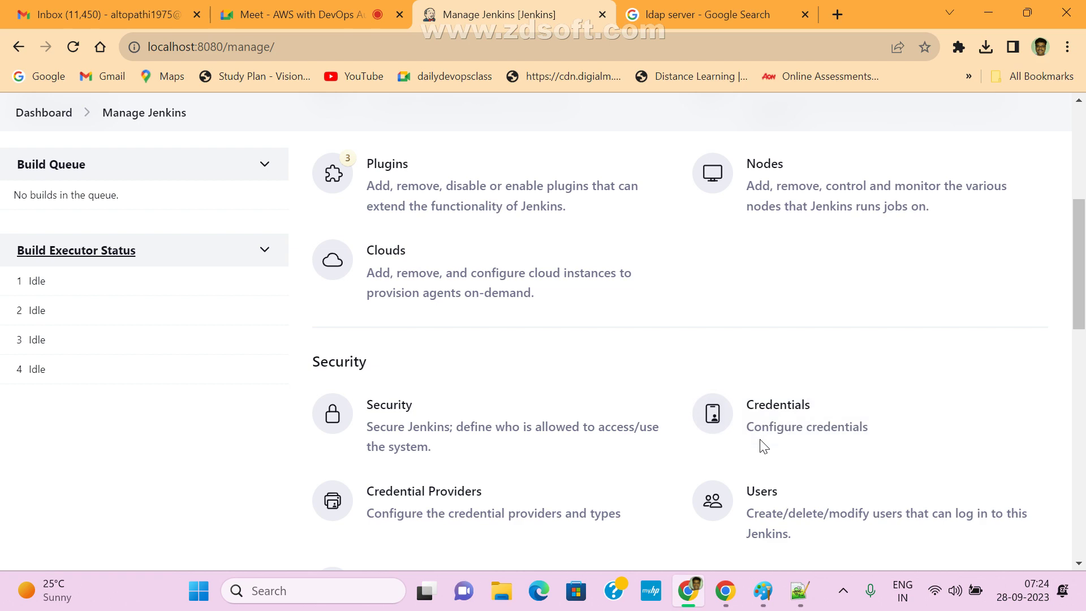
- Open the Credential Providers settings page from Manage Jenkins
scroll(538, 393, "up", 5)
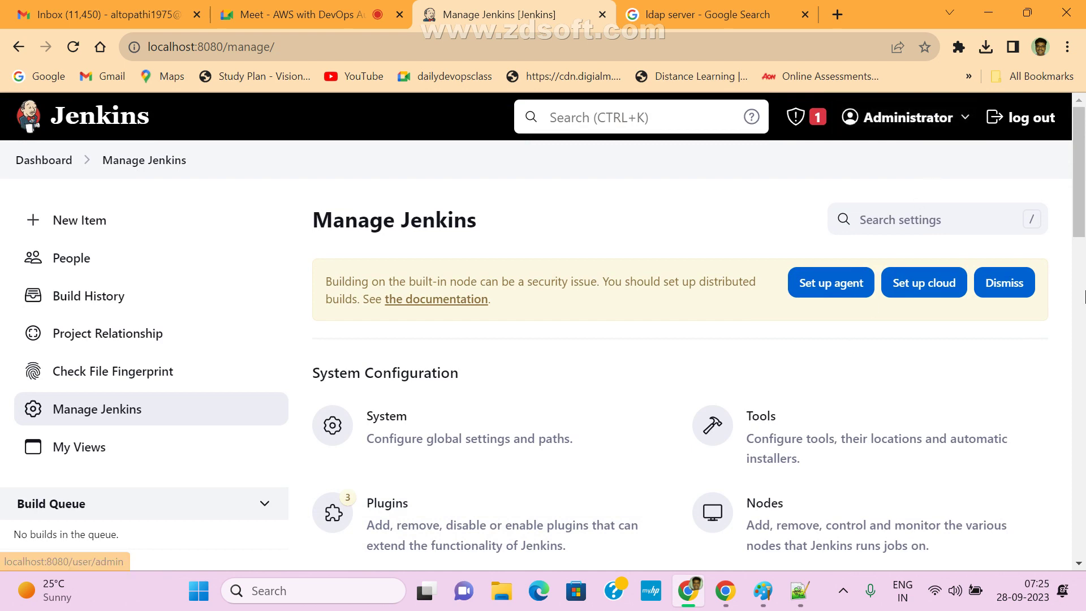
left_click_drag(1085, 164, 1062, 266)
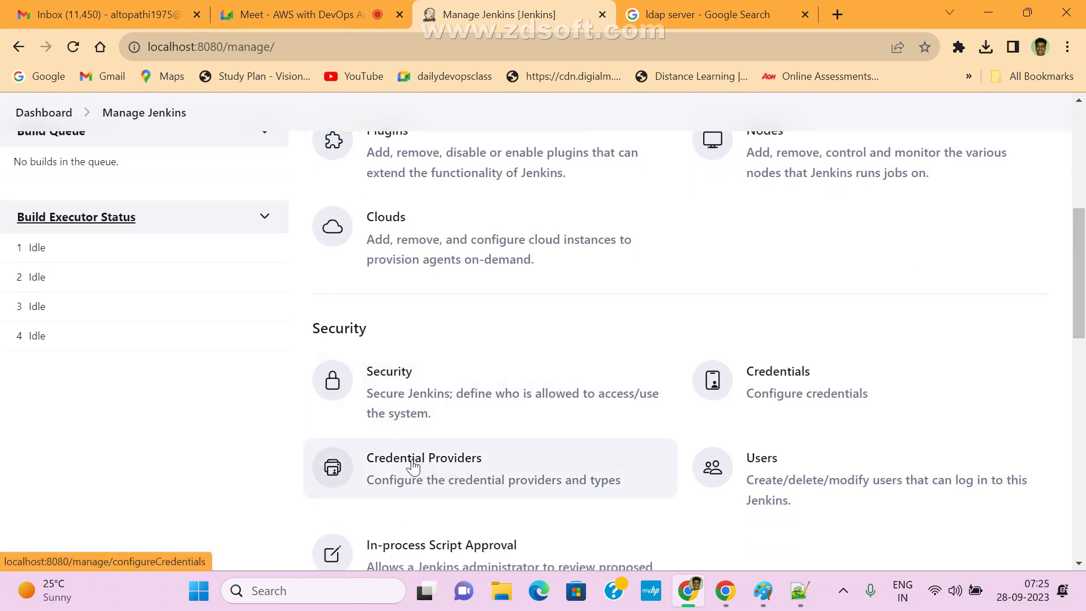
left_click(437, 473)
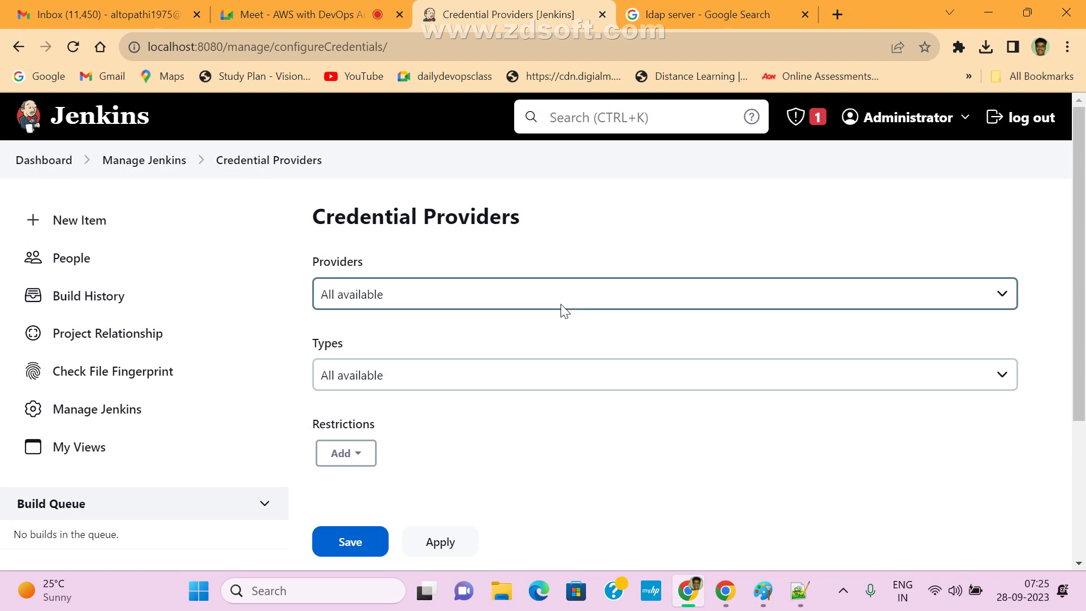
double_click(315, 261)
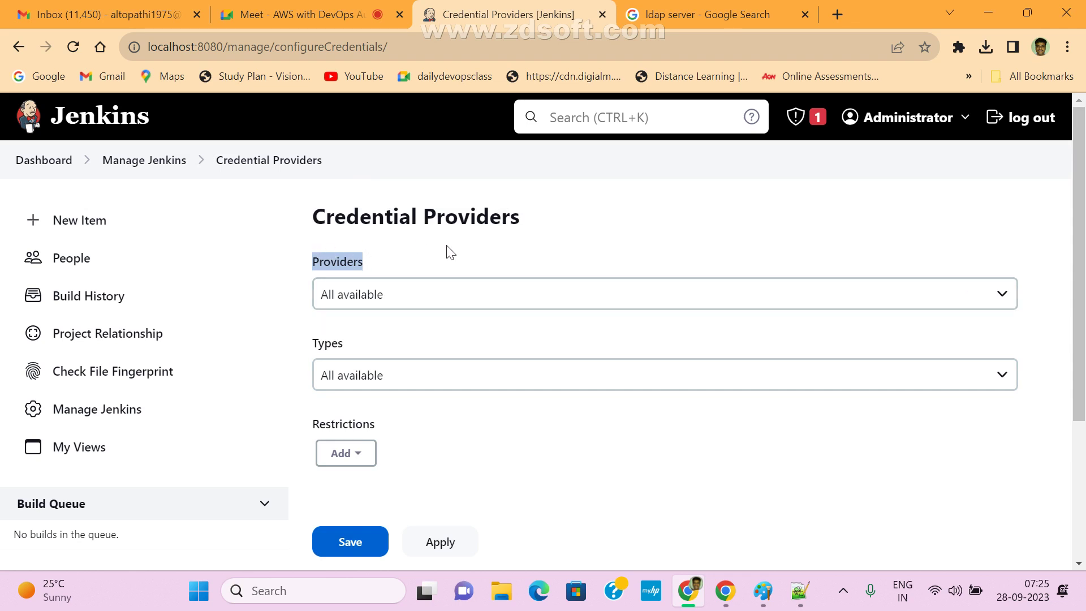
scroll(497, 288, "down", 3)
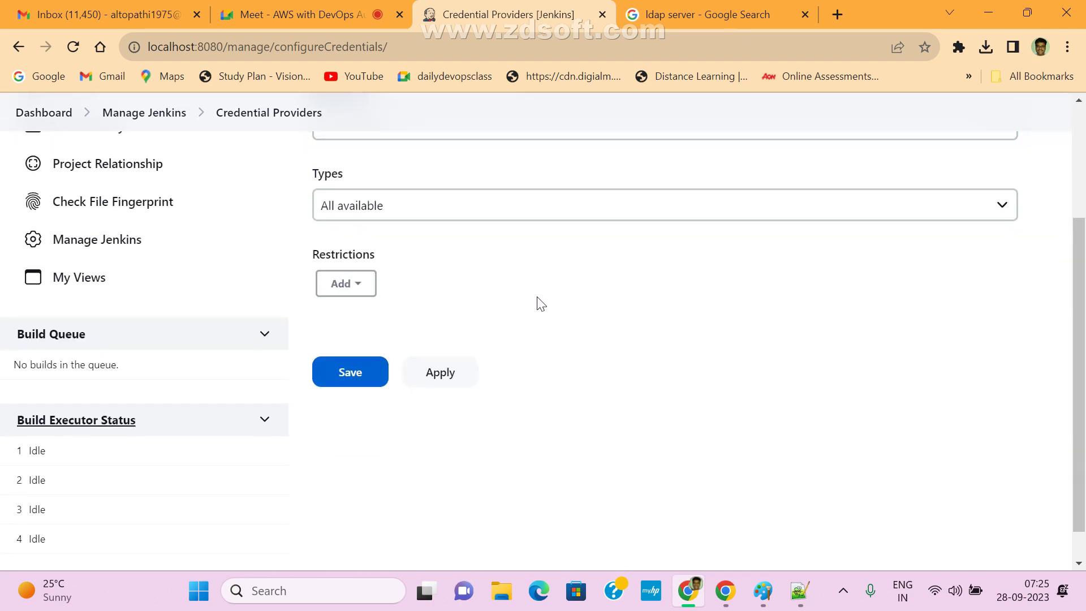
scroll(568, 299, "up", 3)
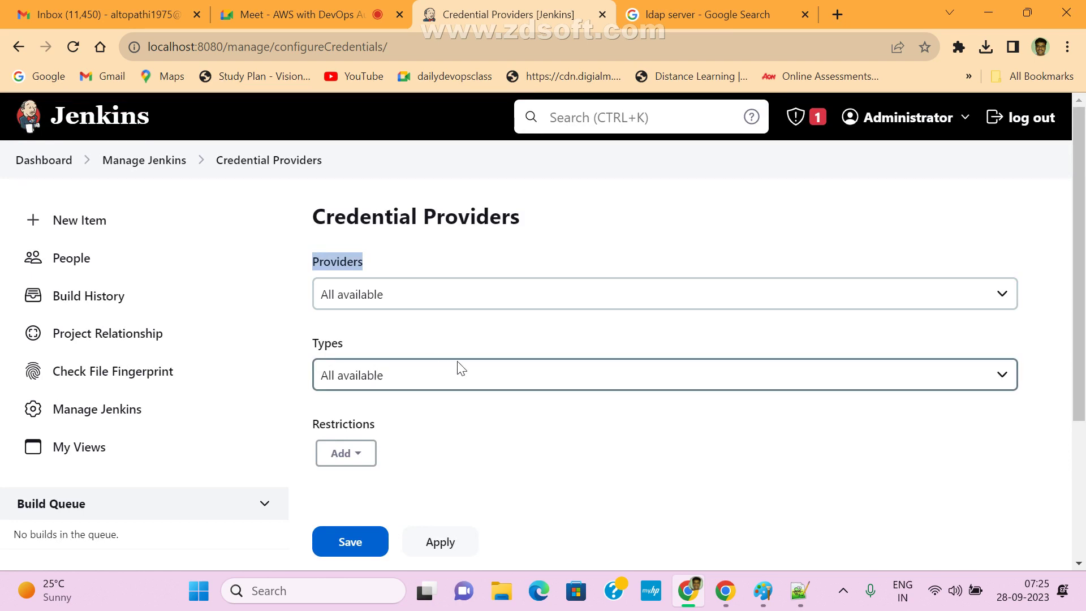
- Keep credential types on All available and add an Excludes restriction for Folder Credentials Provider
left_click(401, 375)
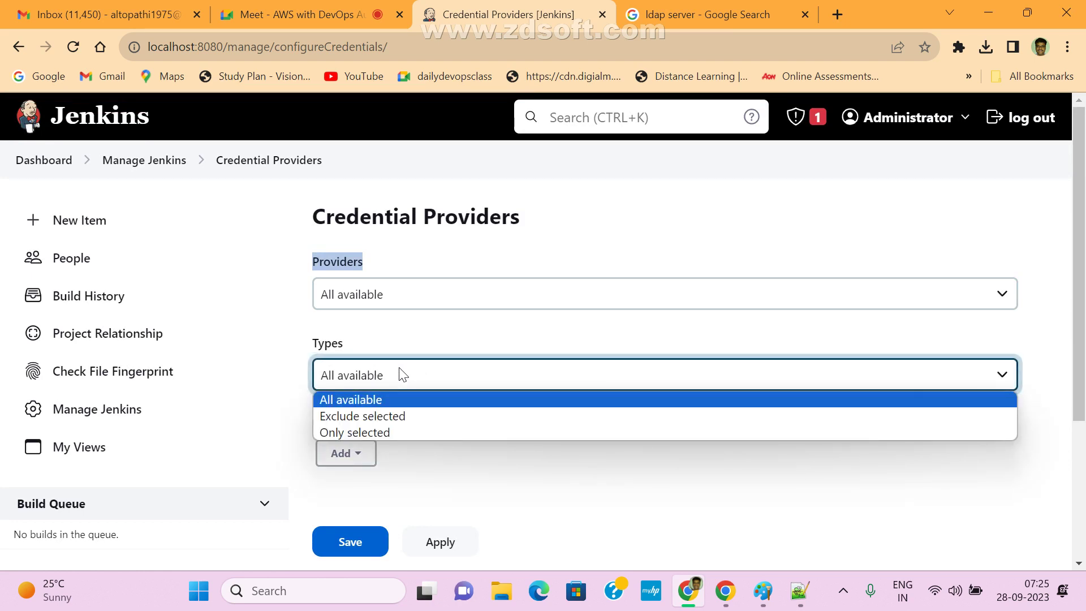
left_click(402, 374)
left_click(307, 260)
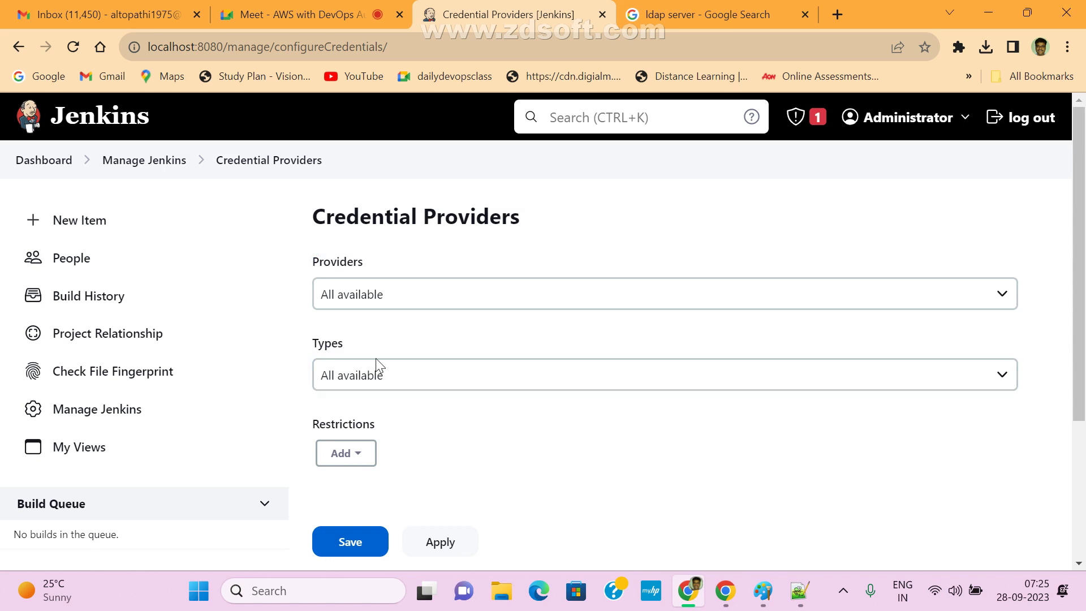
left_click(361, 455)
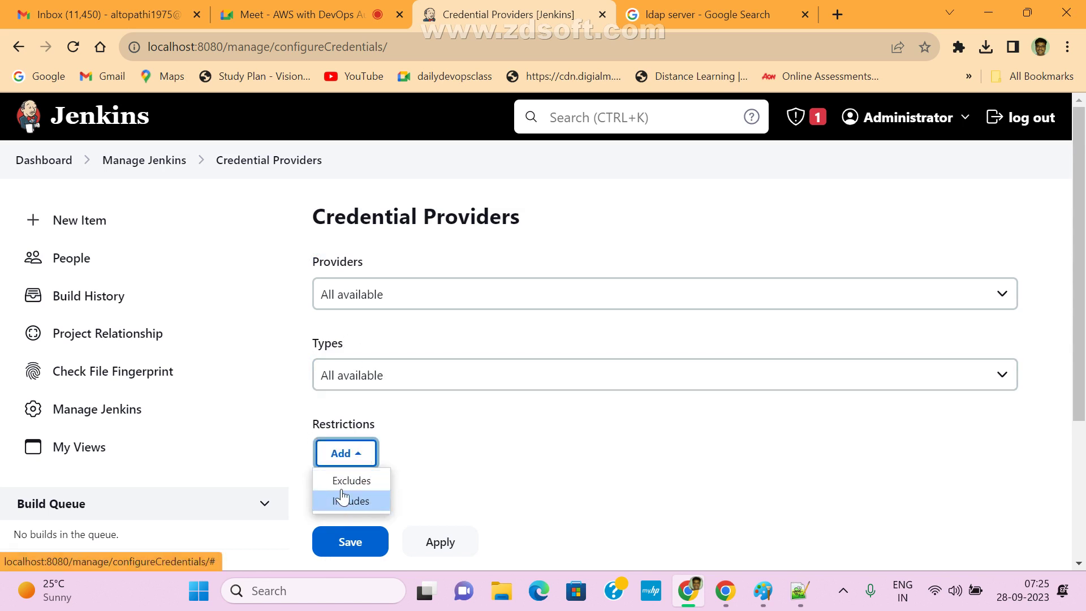
left_click(346, 481)
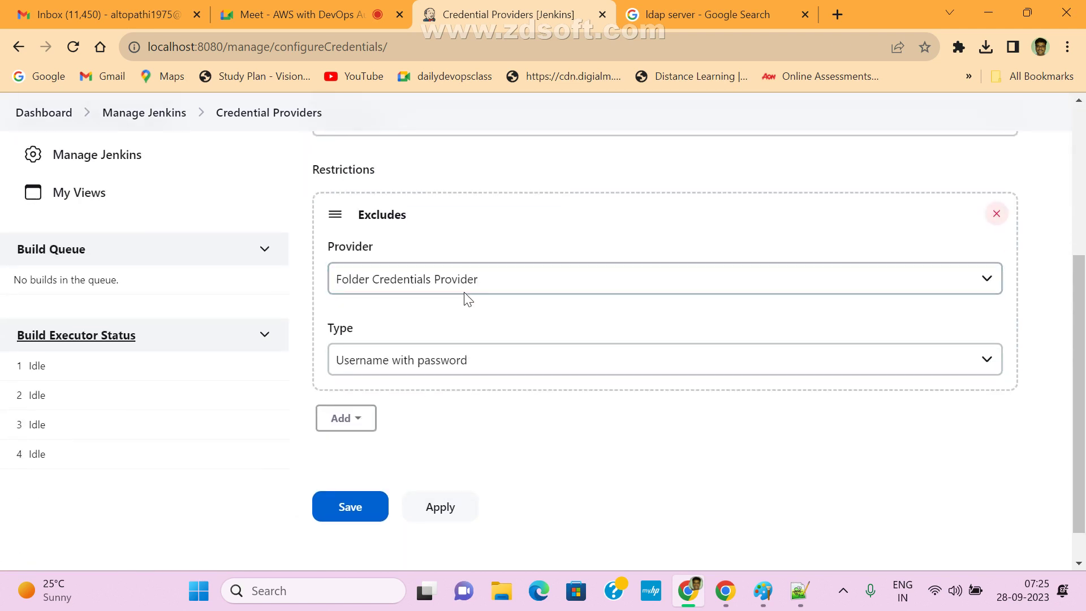
left_click(468, 284)
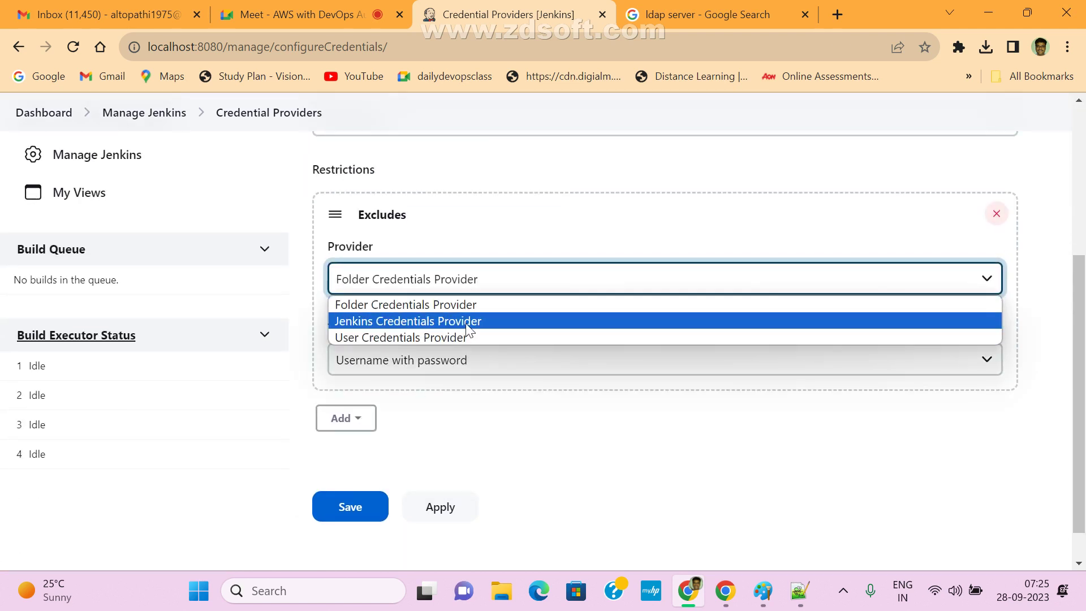
left_click(482, 205)
- Delete the Excludes restriction and leave Providers on All available
scroll(481, 362, "down", 1)
scroll(494, 368, "up", 3)
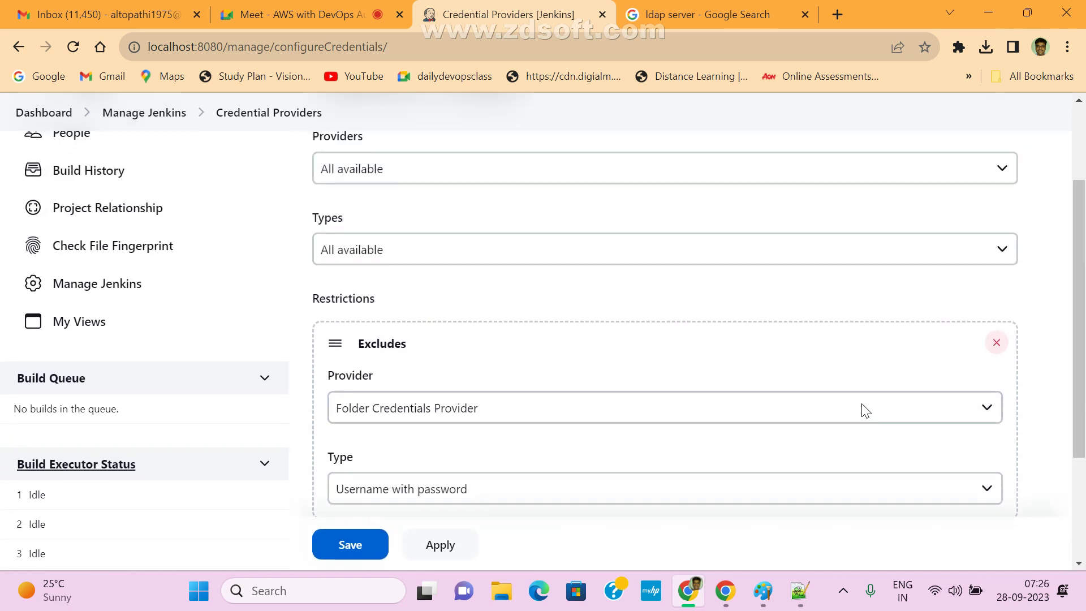
left_click(992, 343)
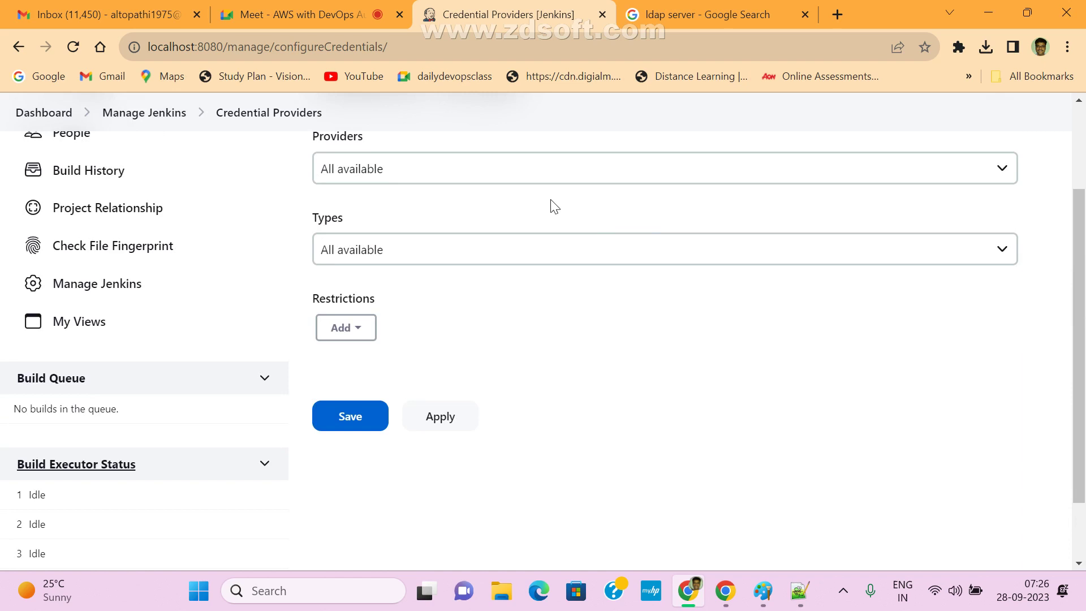
left_click(399, 168)
left_click(397, 212)
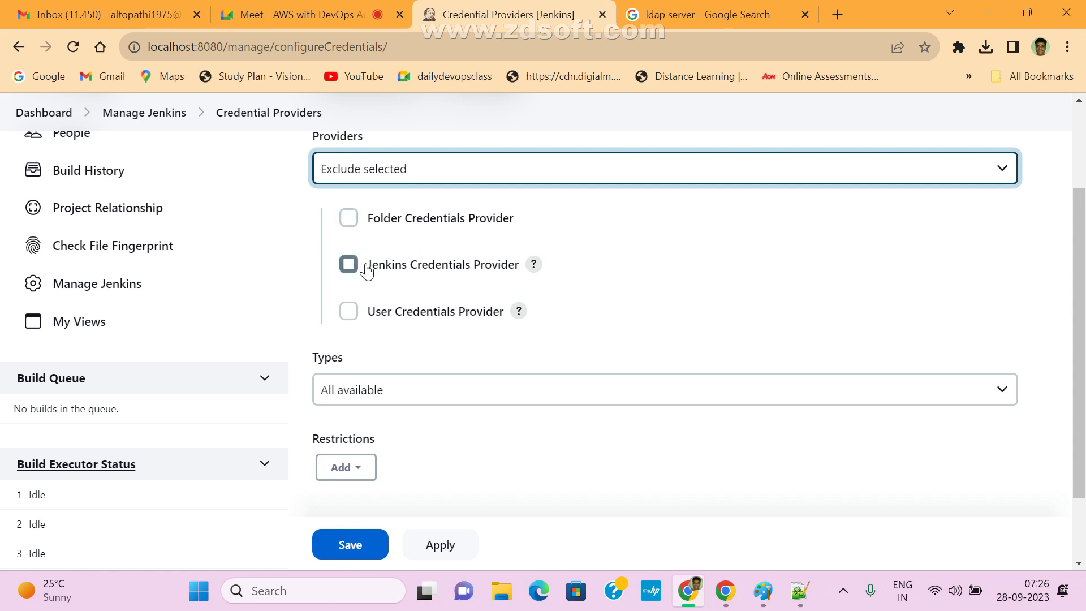
left_click(424, 169)
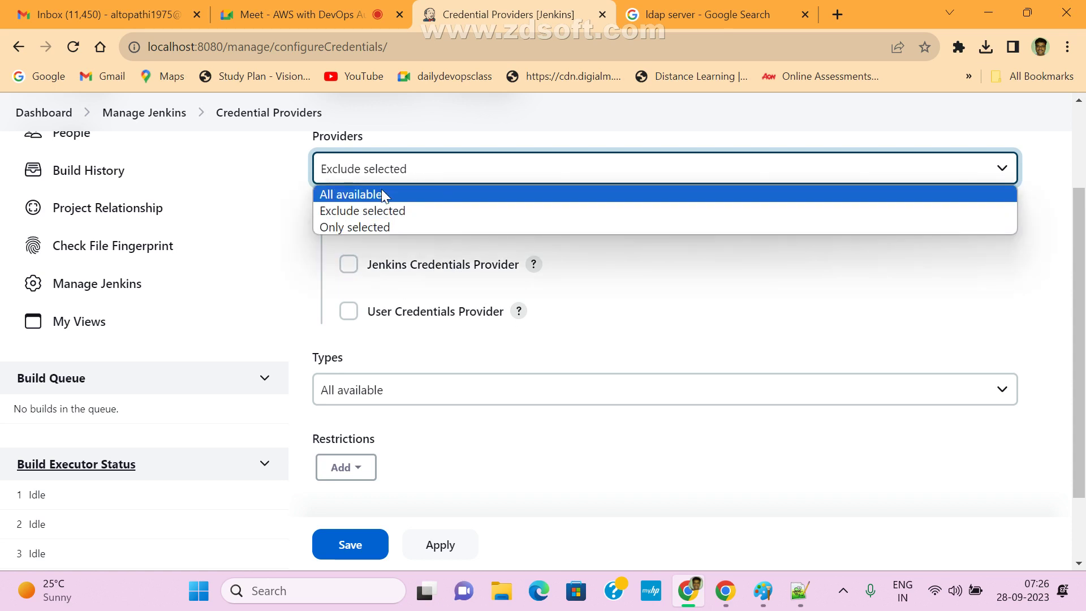
left_click(381, 192)
- Set Types to Exclude selected with GitHub App, Secret file and Certificate, then save
left_click(441, 257)
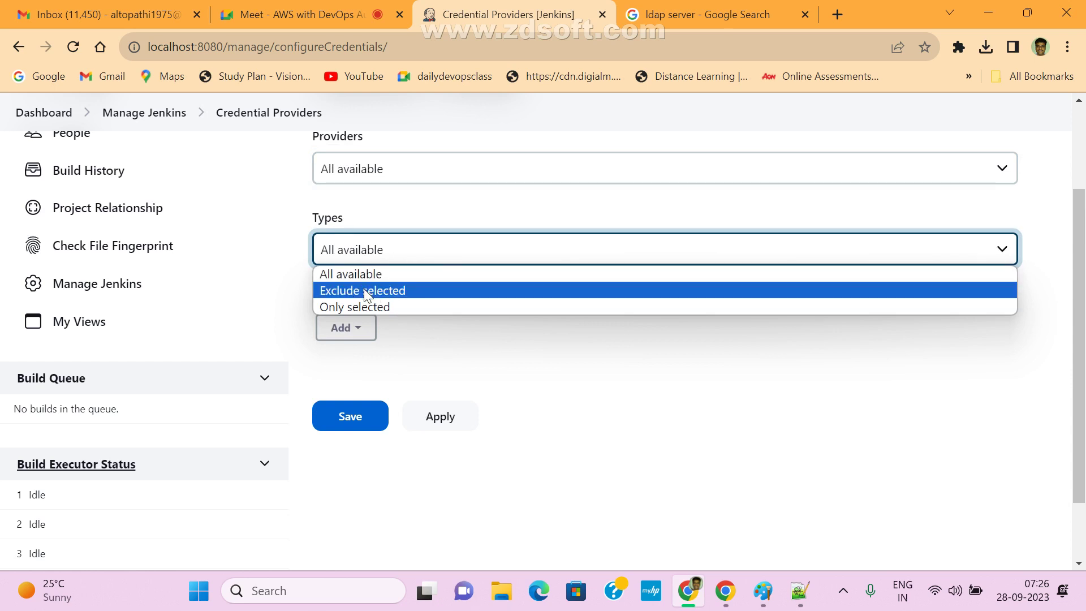
left_click(368, 291)
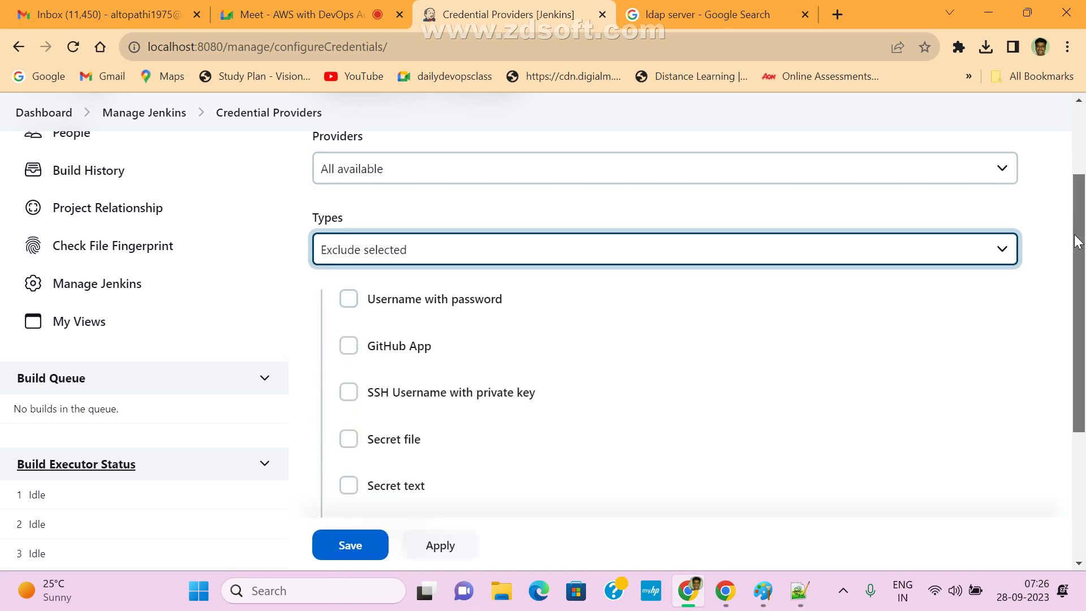
scroll(1078, 283, "down", 3)
scroll(1083, 314, "up", 2)
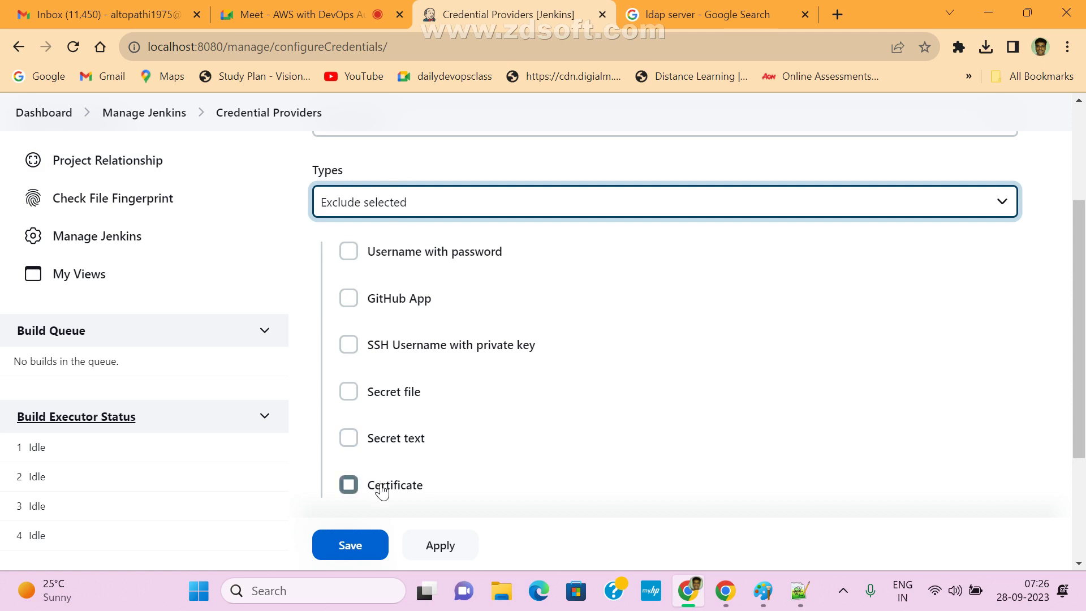
left_click(349, 298)
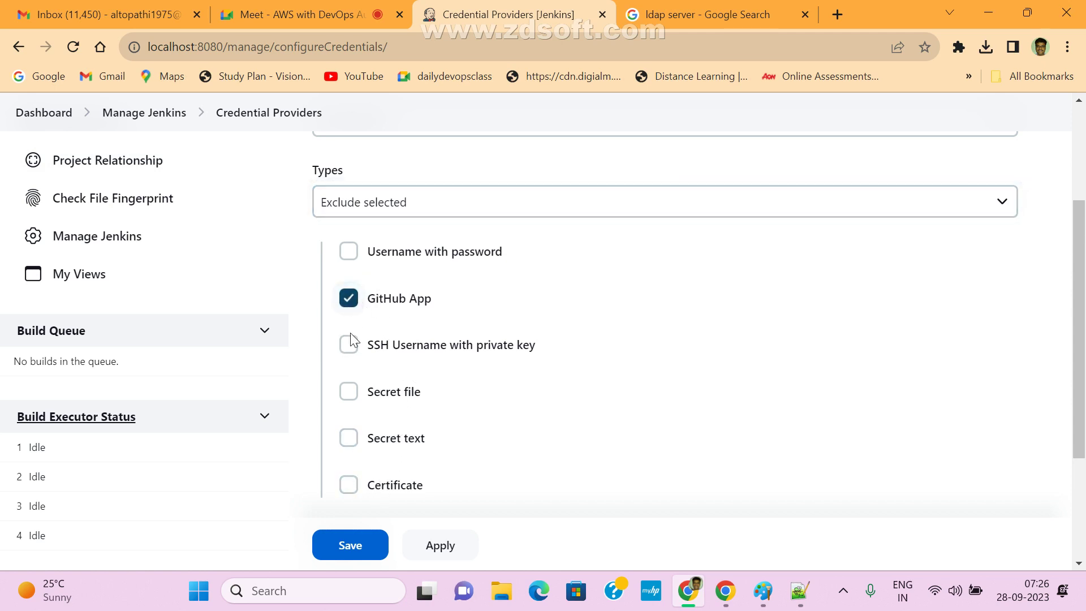
left_click(349, 392)
left_click(348, 485)
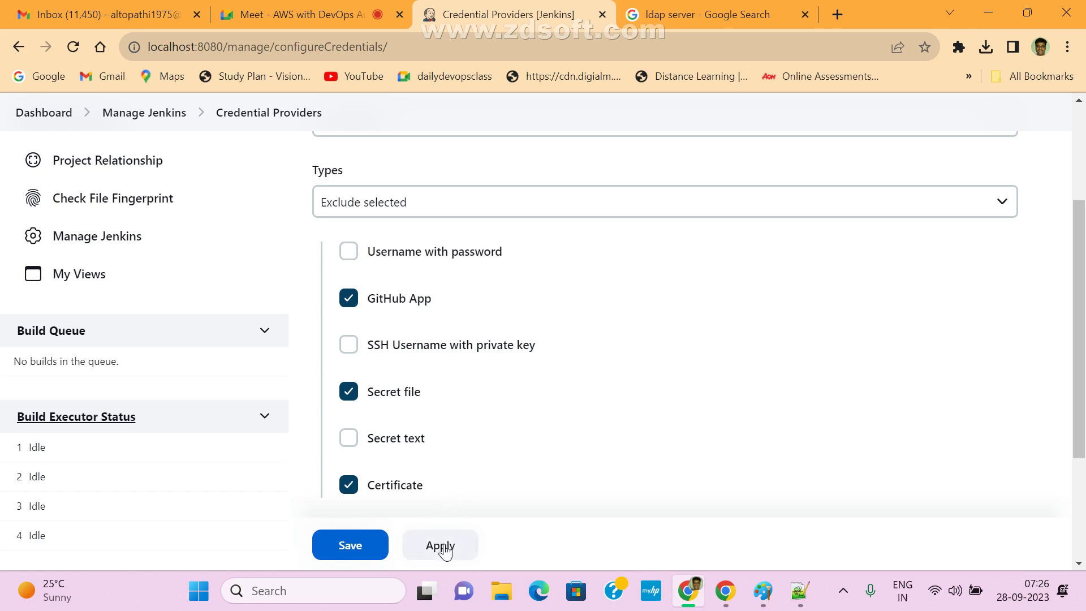
left_click(387, 552)
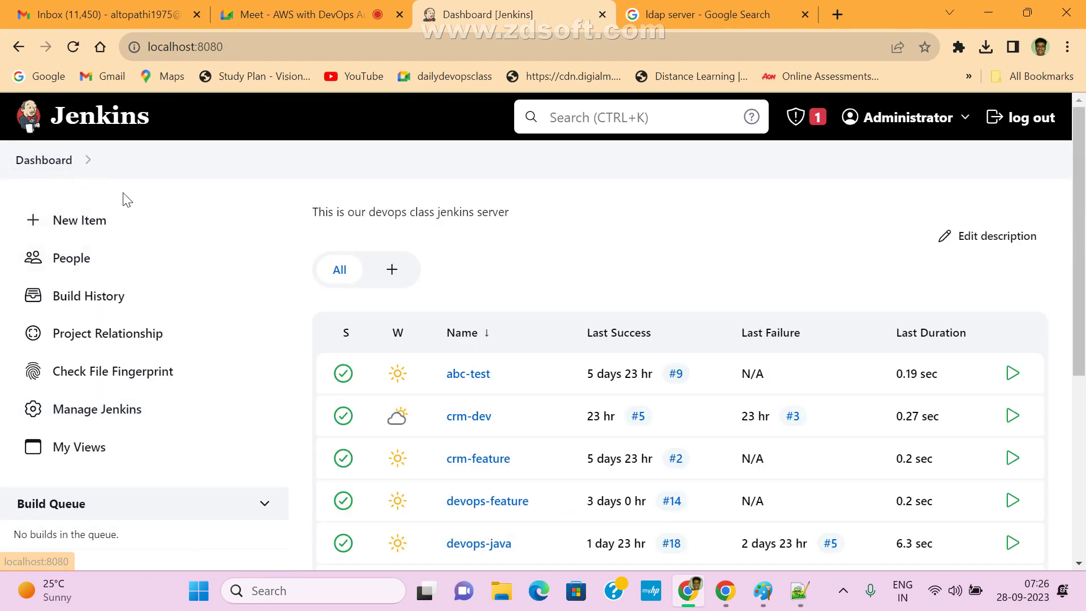
- Reopen Credential Providers and confirm Providers stays on All available
scroll(625, 356, "down", 5)
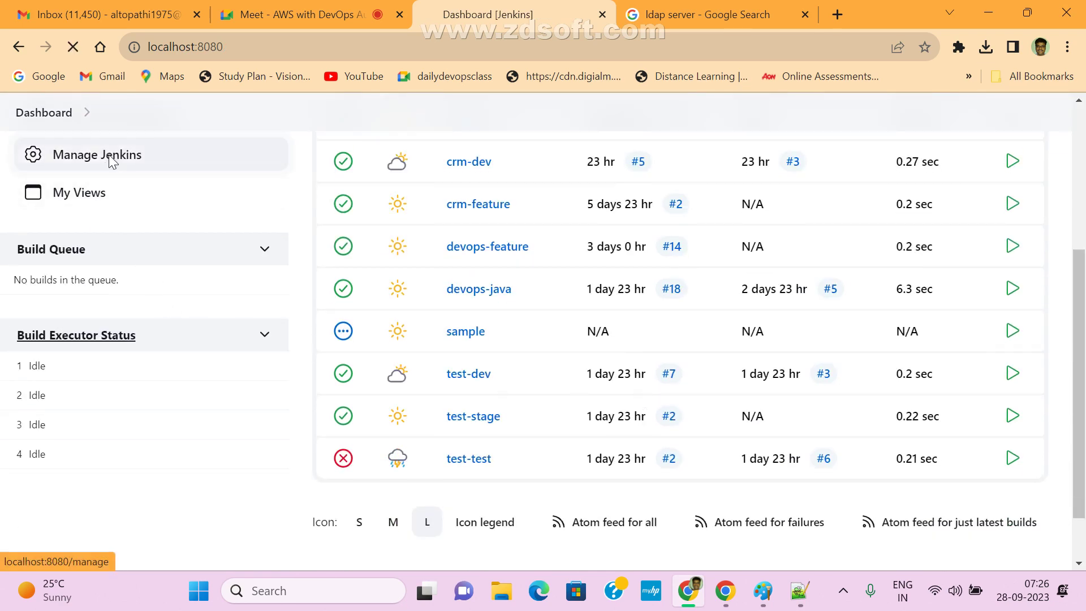
left_click(109, 162)
scroll(736, 430, "down", 6)
scroll(622, 430, "down", 1)
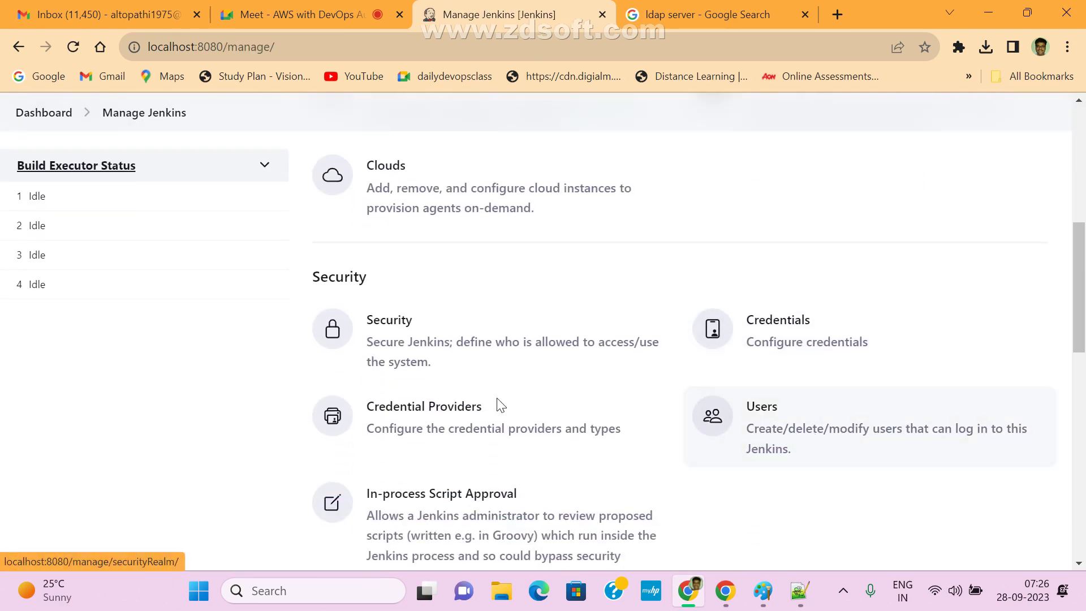
left_click(595, 437)
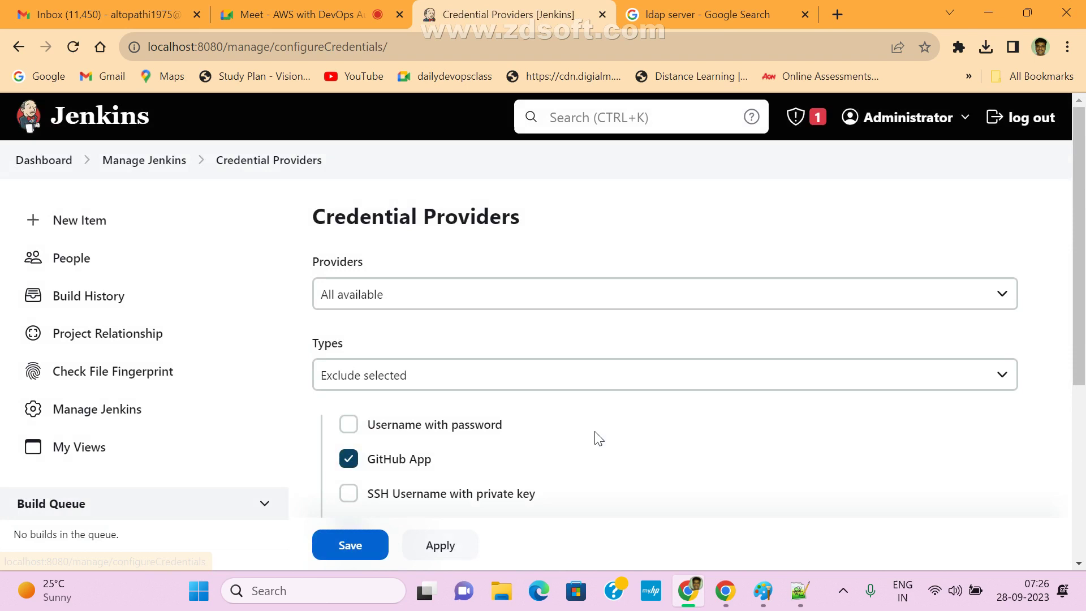
left_click(428, 292)
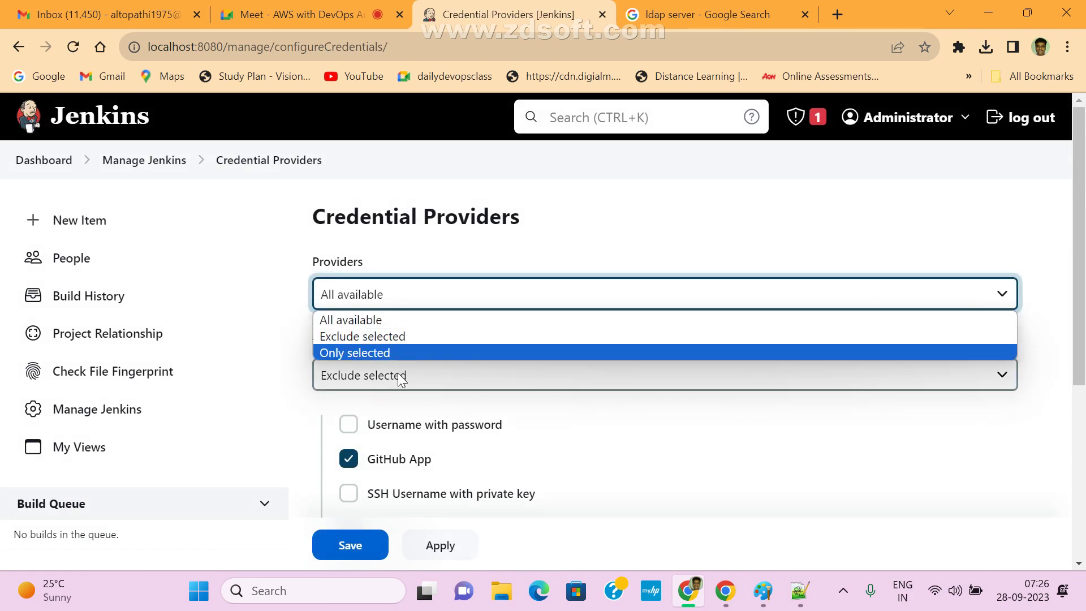
left_click(502, 242)
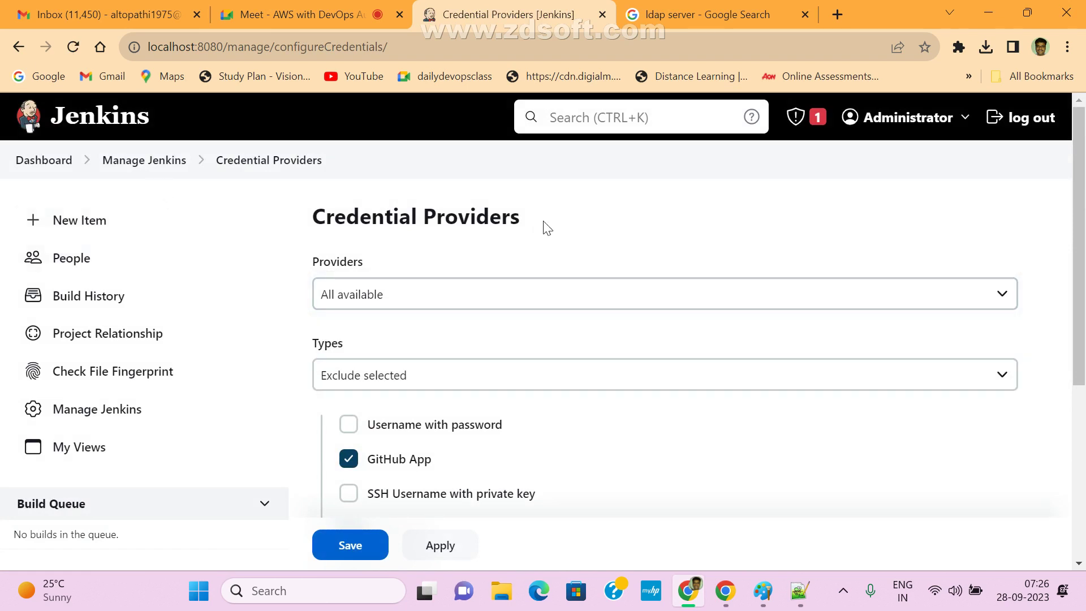
- Look over the Jenkins Users list and return to Manage Jenkins
left_click(129, 161)
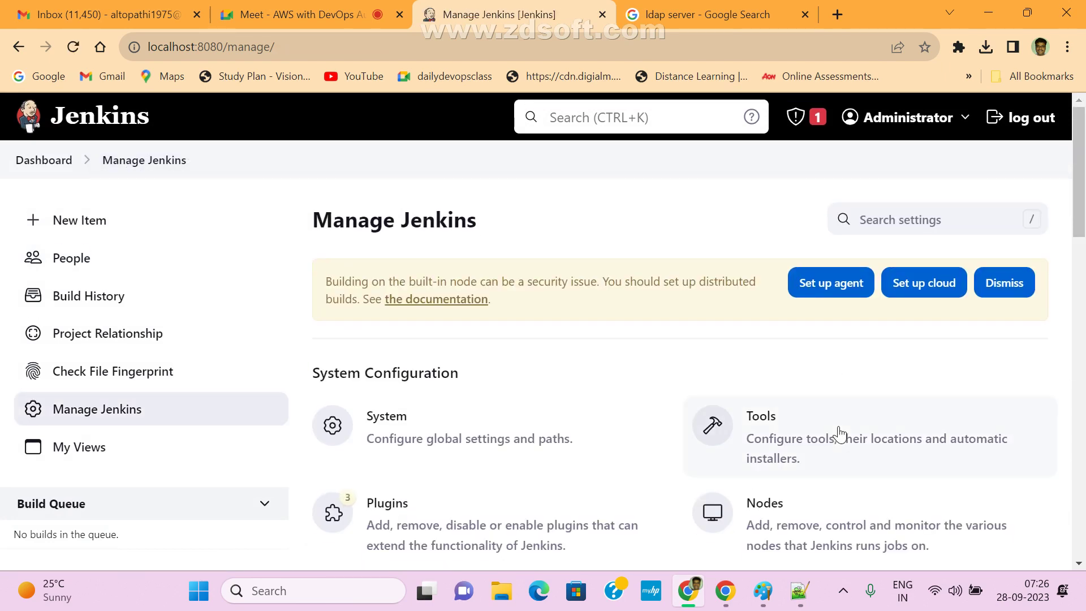
scroll(839, 444, "down", 4)
scroll(779, 485, "down", 5)
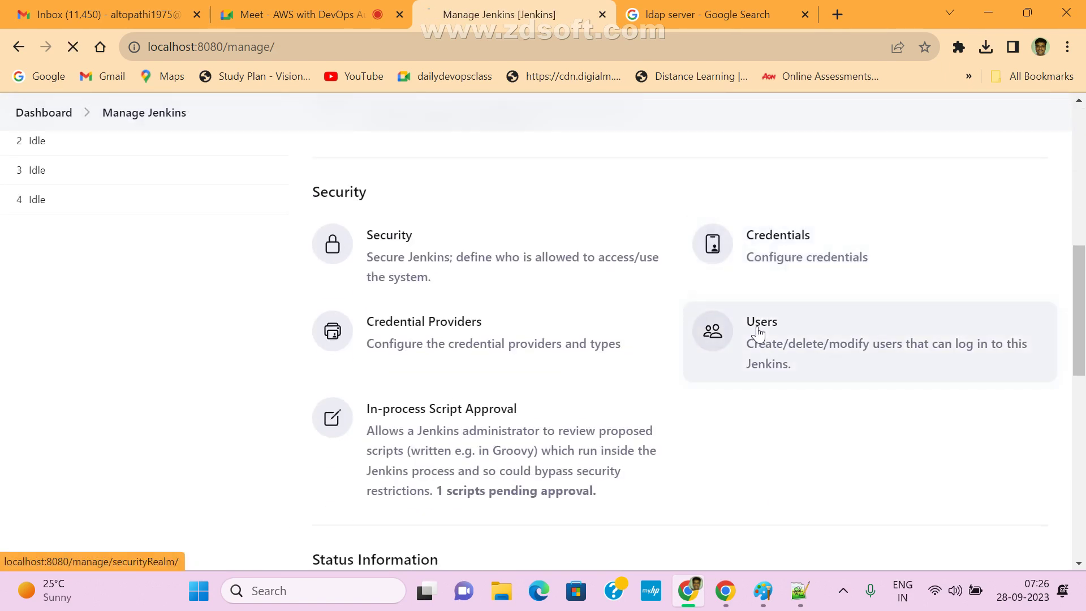
left_click(754, 327)
left_click(148, 161)
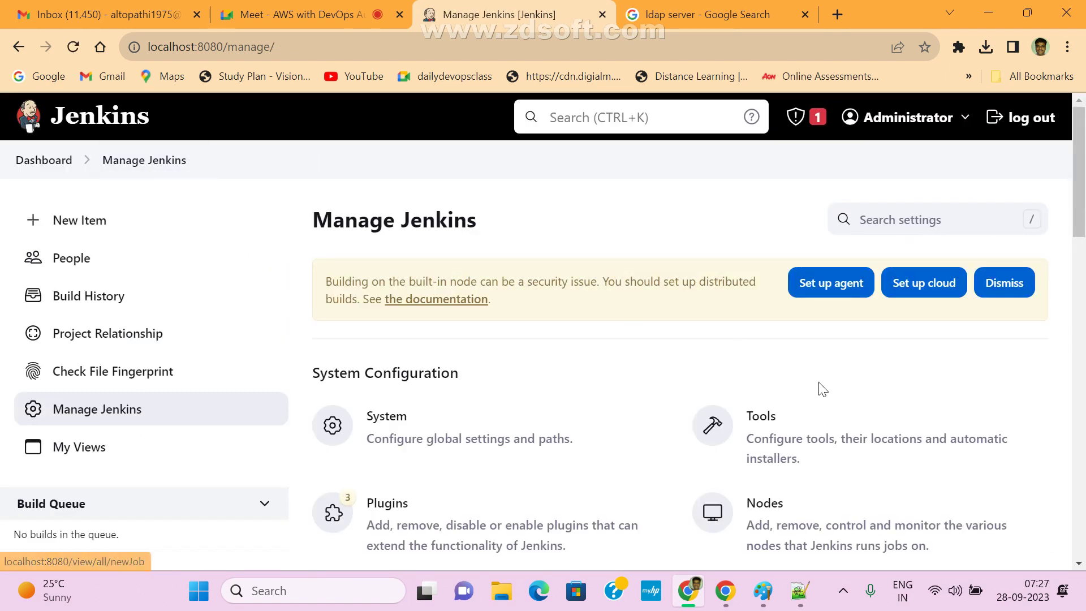
- Recheck Credential Providers, then open the Credentials page from Manage Jenkins
scroll(827, 398, "down", 4)
scroll(830, 388, "up", 1)
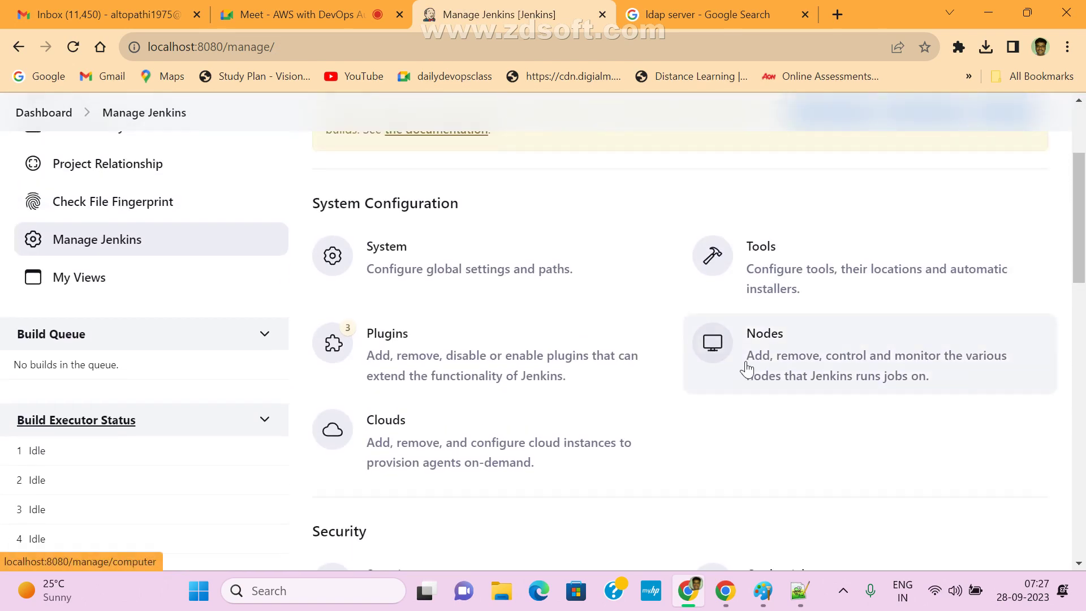
left_click_drag(1081, 244, 1082, 316)
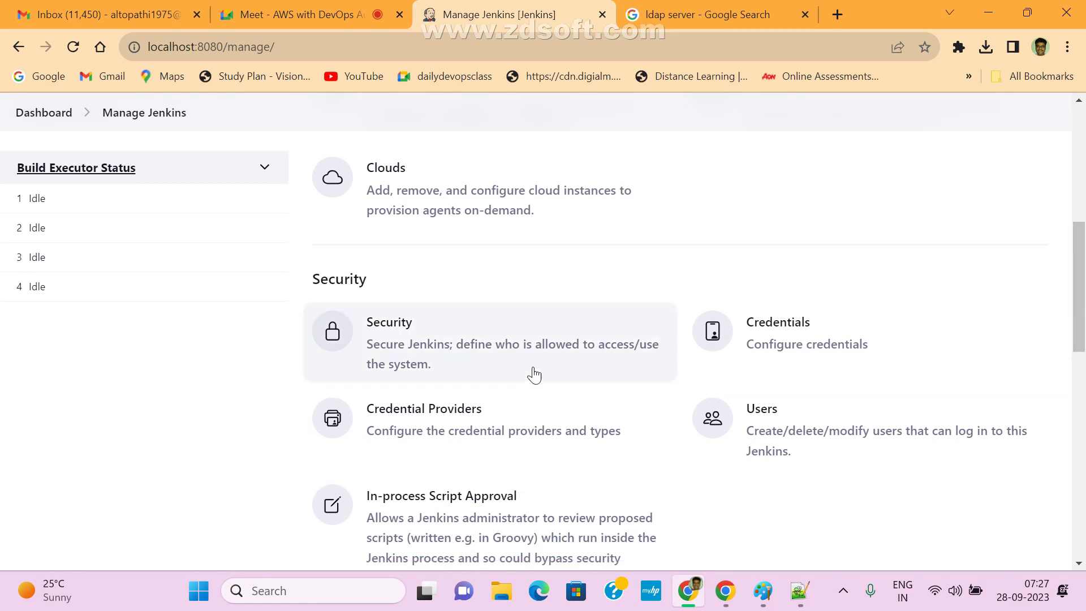
left_click(430, 411)
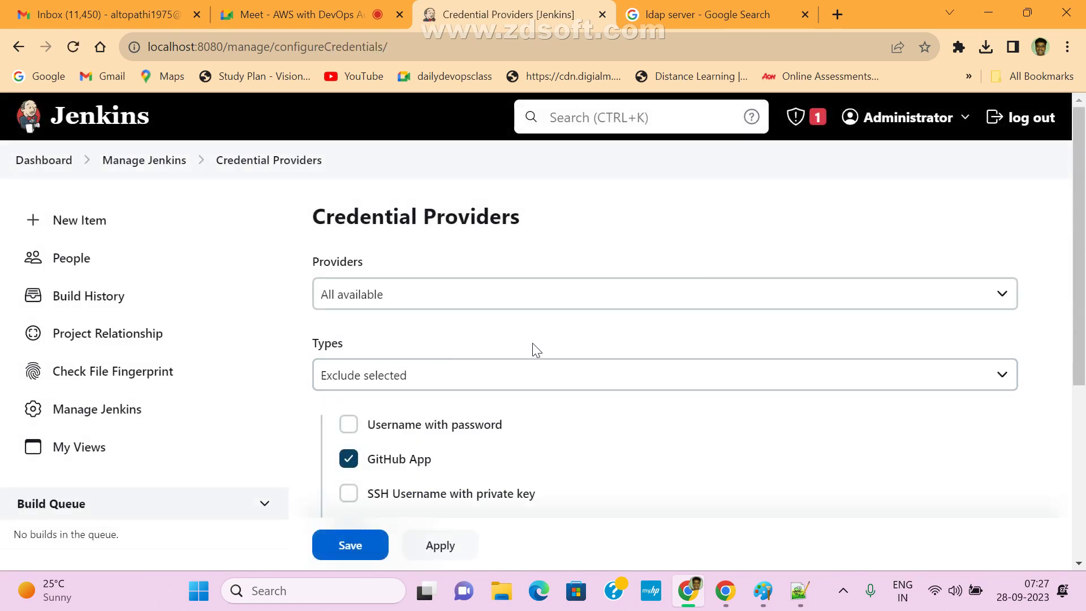
left_click(50, 161)
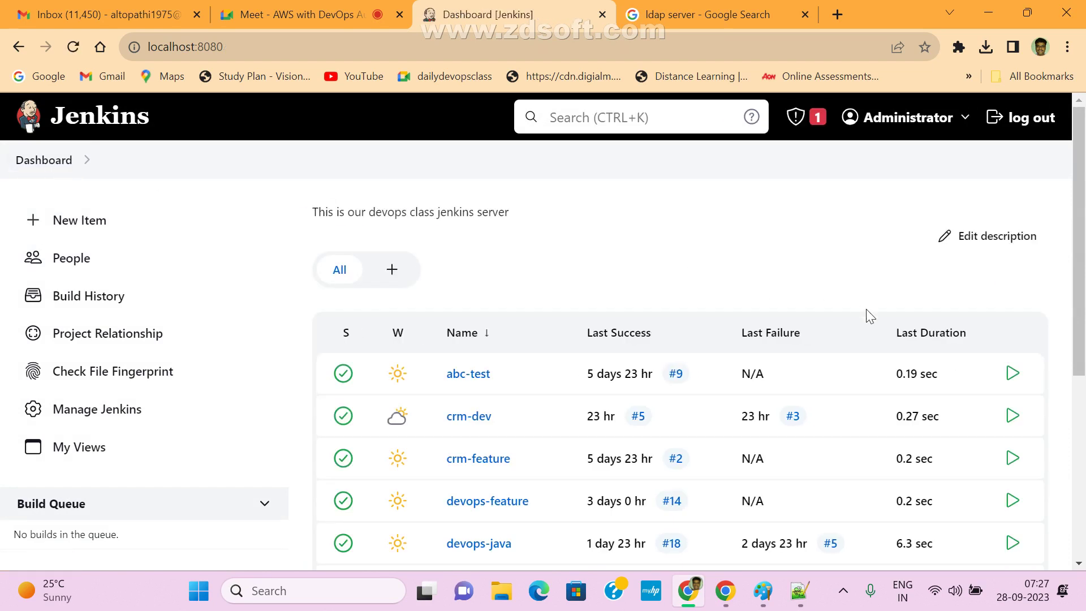
left_click(91, 413)
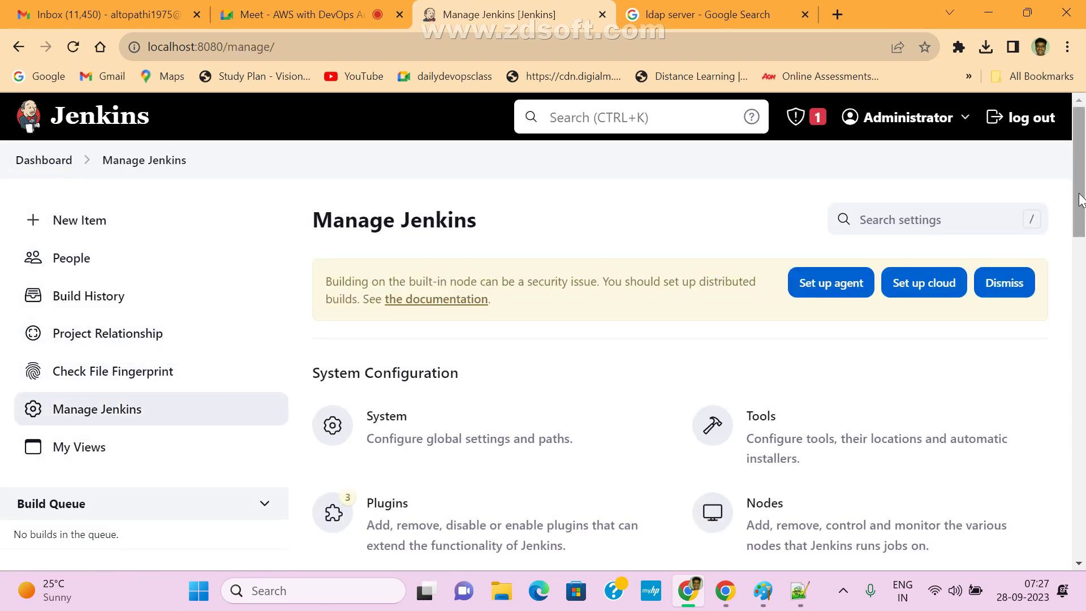
left_click_drag(1075, 201, 1074, 313)
left_click(806, 342)
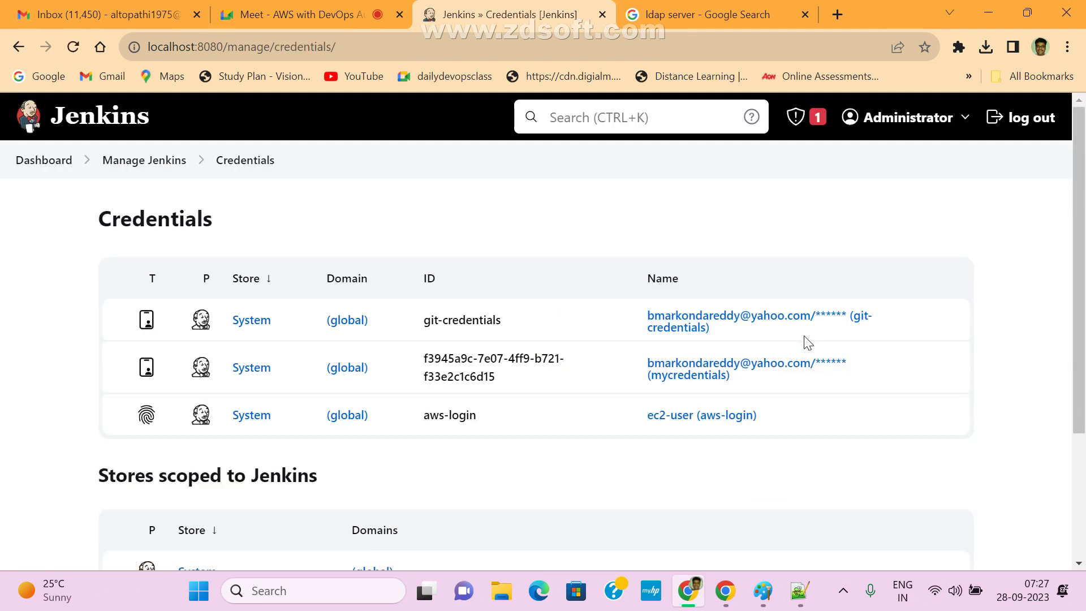
- Start a new credential in System > Global credentials (unrestricted) and inspect the Kind options
left_click(263, 323)
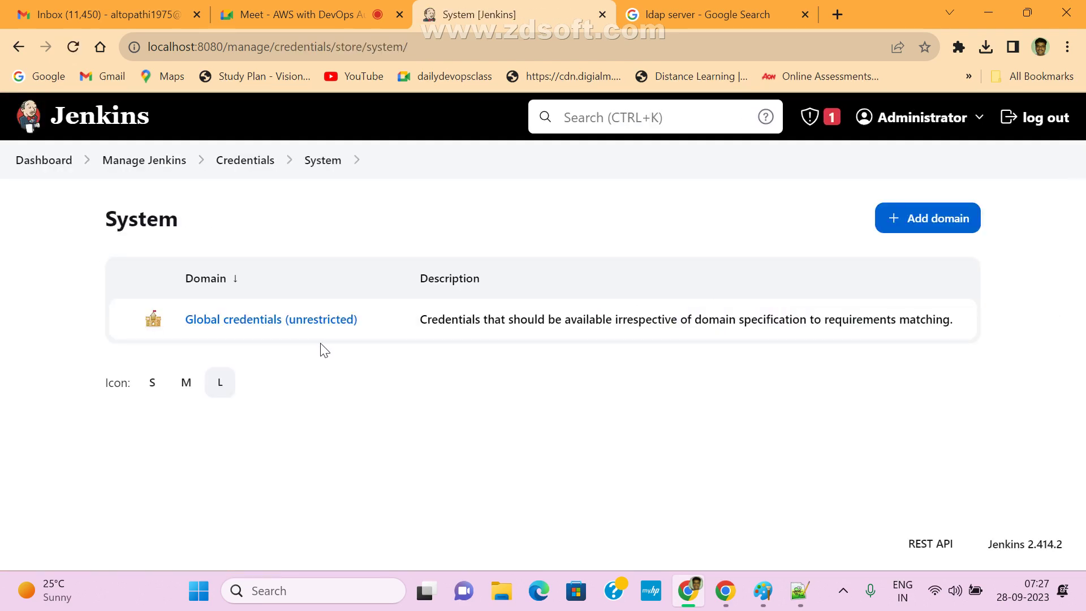
left_click(286, 321)
left_click(950, 225)
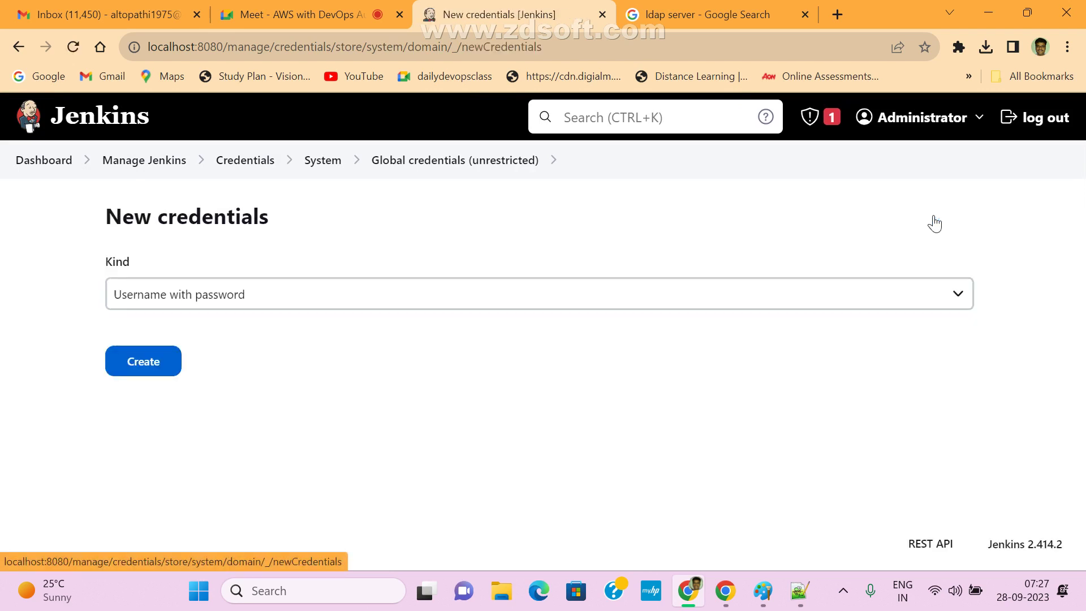
left_click(306, 295)
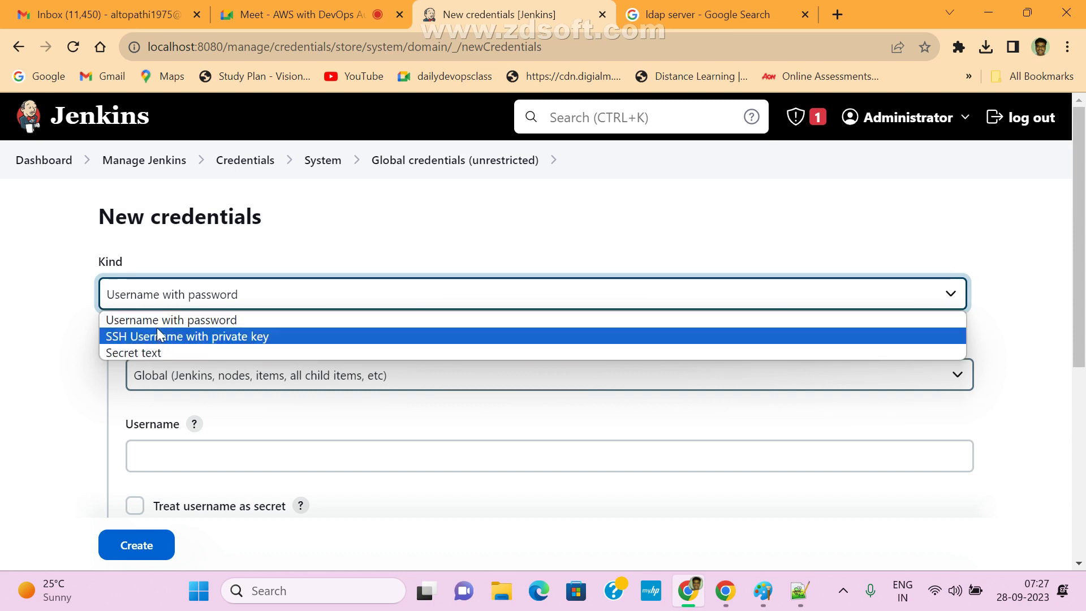
left_click_drag(104, 218, 293, 218)
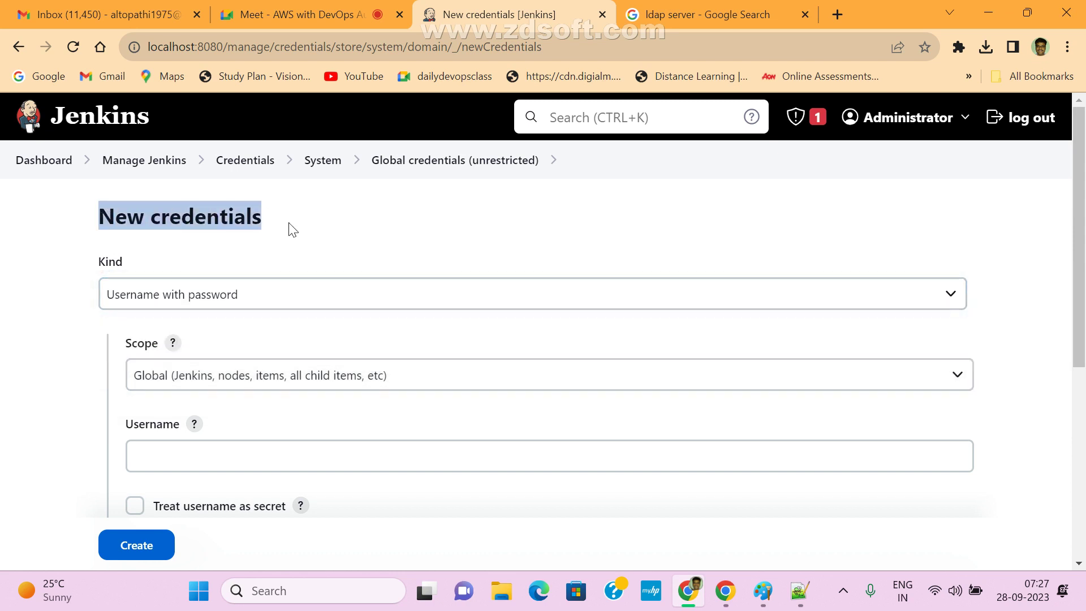
left_click(224, 297)
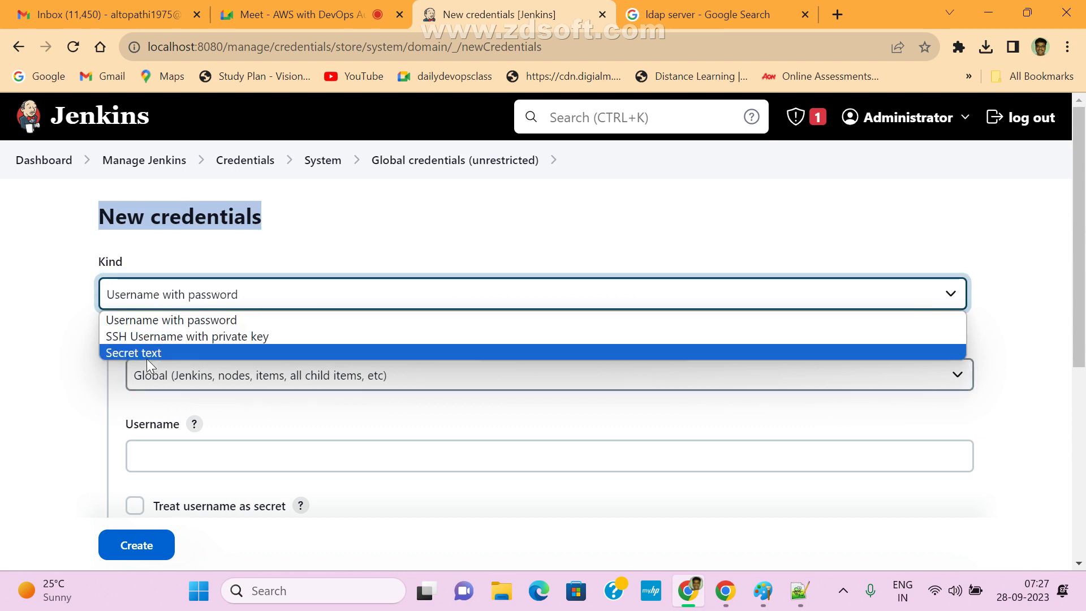
left_click(344, 236)
- Duplicate the New credentials browser tab and return to Manage Jenkins
right_click(51, 162)
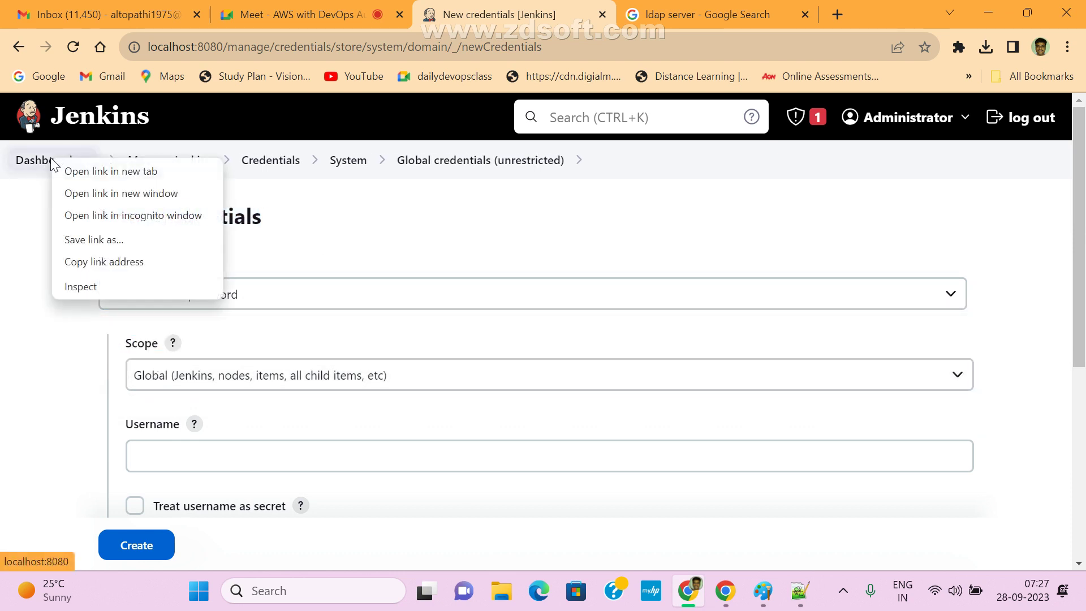
left_click(505, 11)
right_click(509, 13)
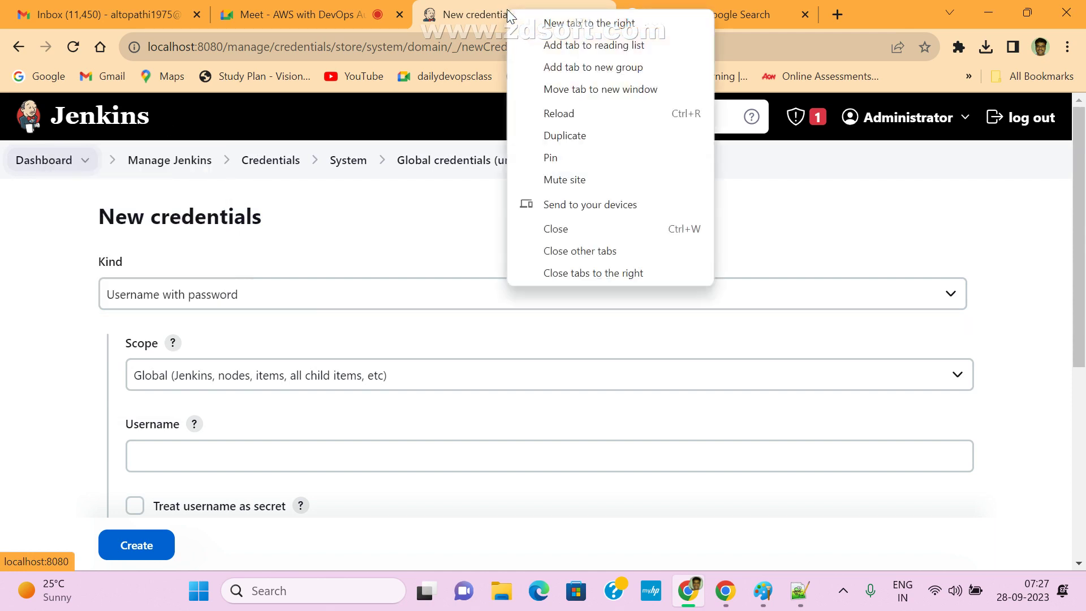
left_click(565, 136)
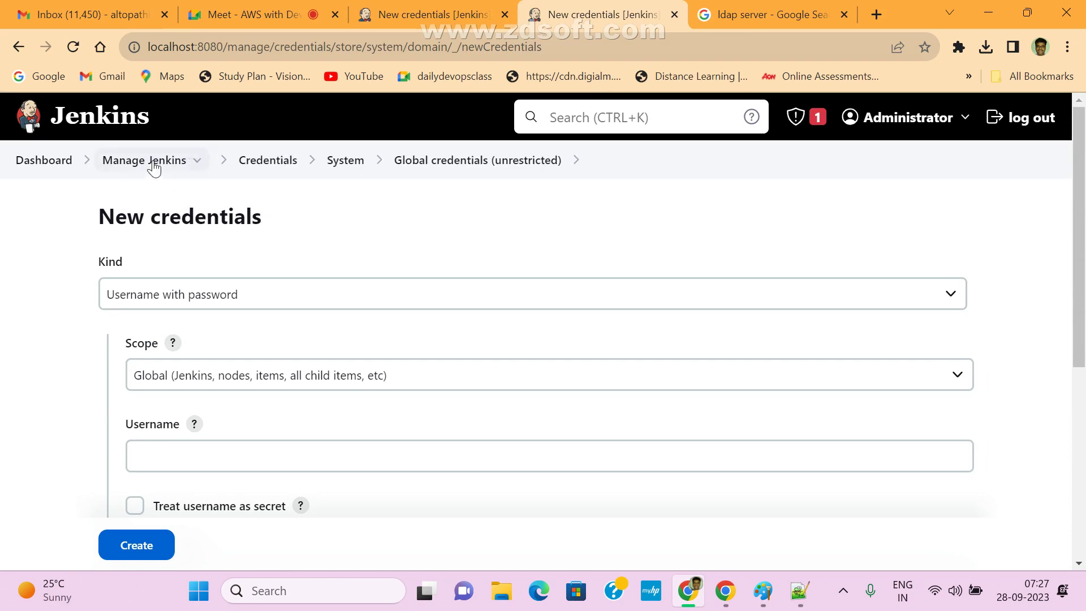
left_click(161, 164)
- Glance at the stored credentials list and return to Manage Jenkins
scroll(779, 400, "down", 10)
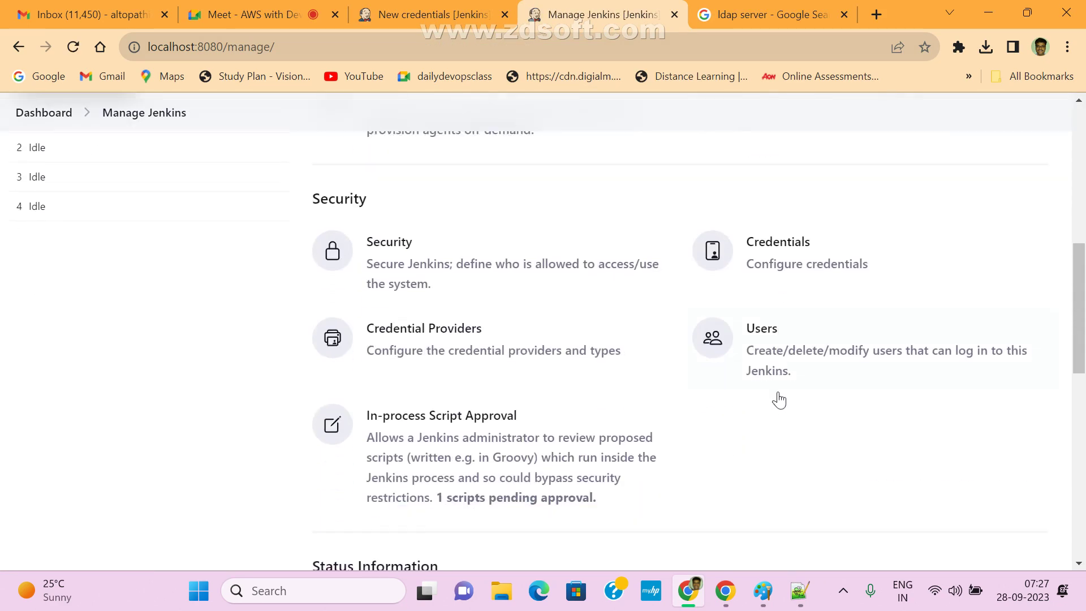
left_click(767, 241)
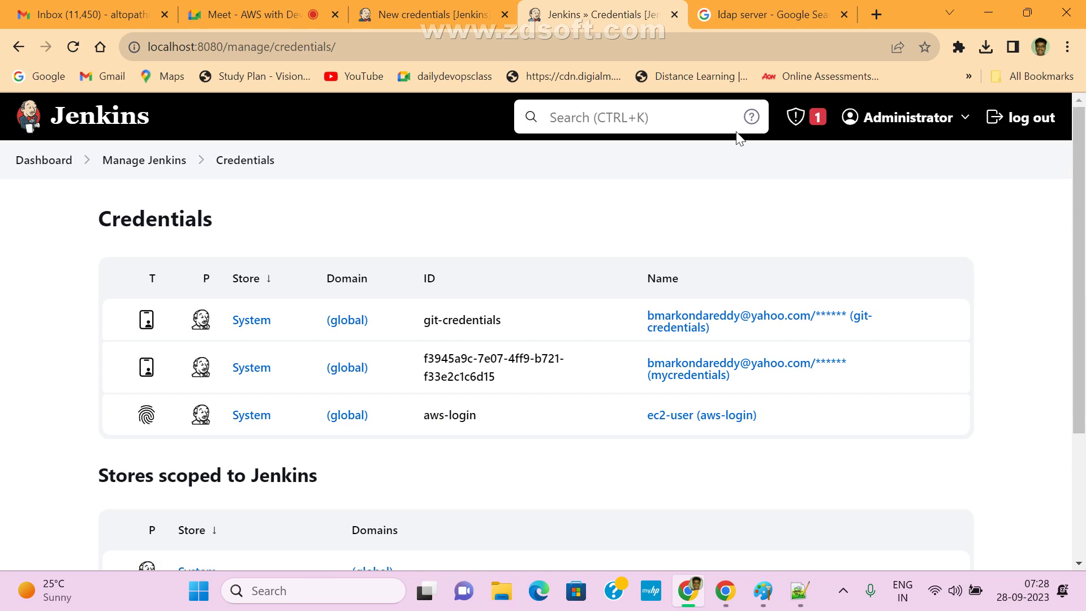
left_click(134, 163)
scroll(769, 283, "down", 3)
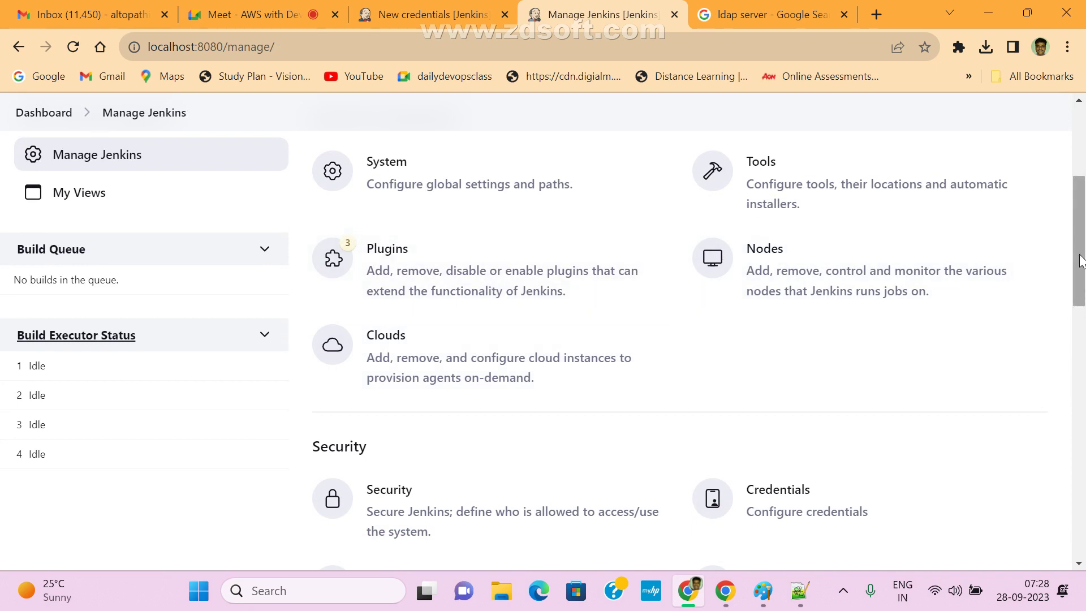
left_click_drag(1081, 263, 1035, 331)
- Also exclude the Secret text credential type in Credential Providers, applying and saving it
left_click(426, 336)
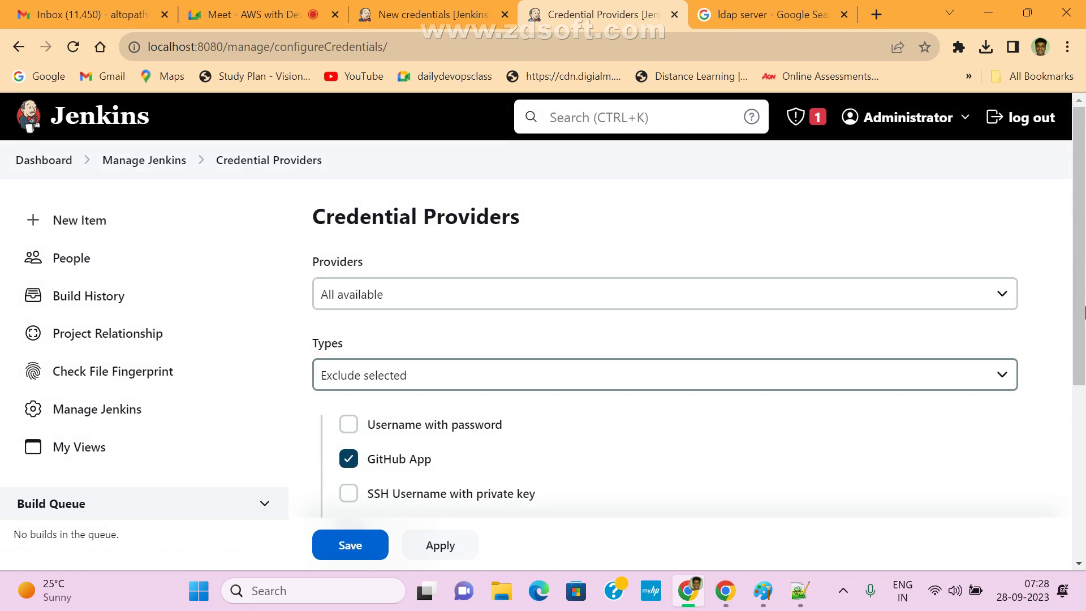
left_click_drag(1080, 179, 1068, 230)
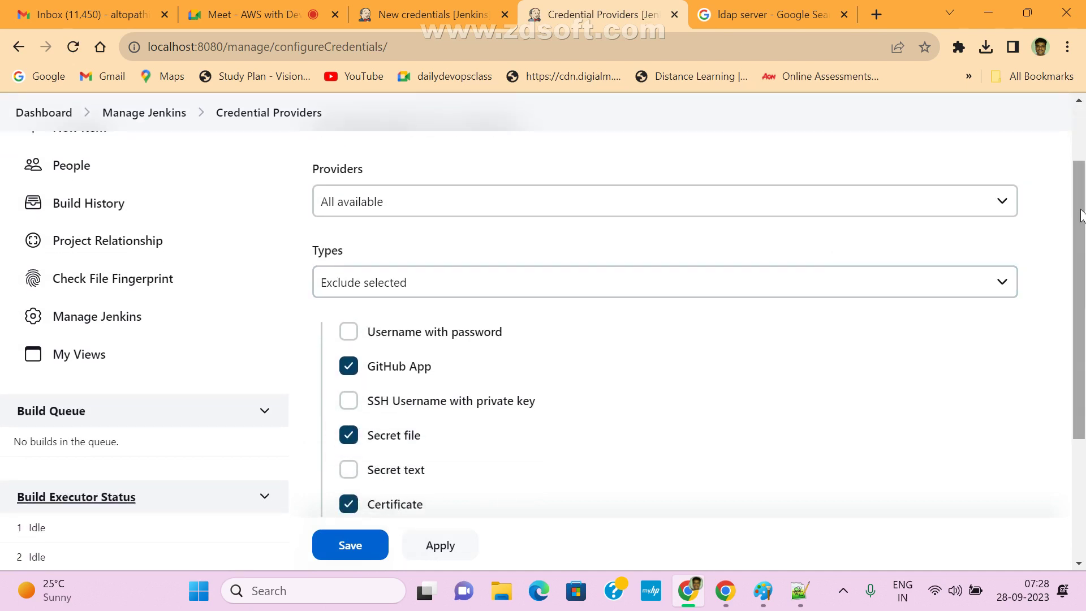
left_click_drag(1081, 214, 1079, 261)
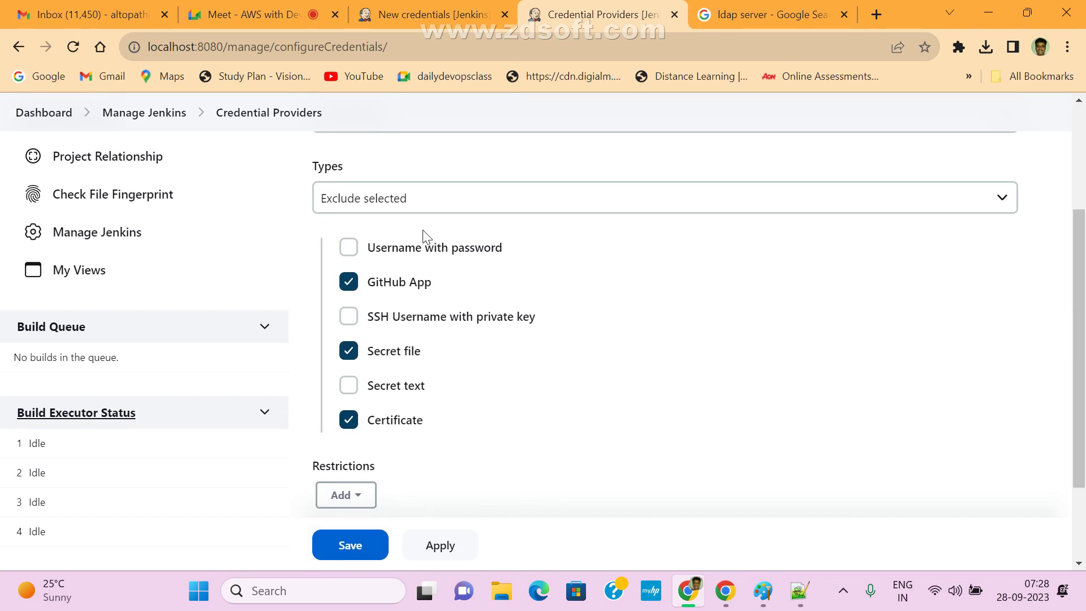
left_click(348, 389)
left_click(453, 557)
left_click(376, 548)
left_click(410, 1)
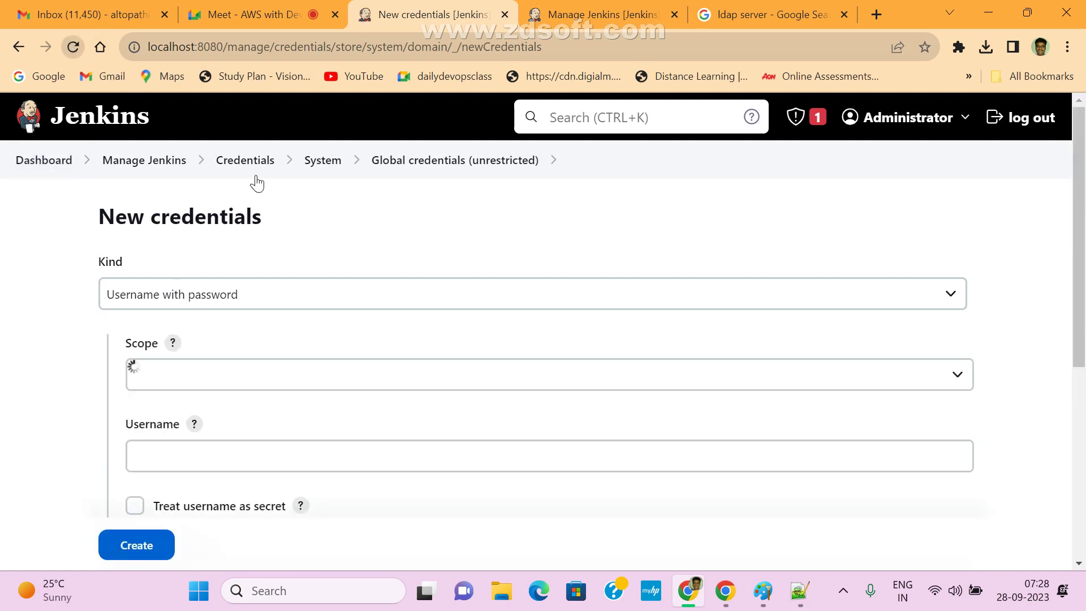
- Confirm Kind now offers only Username with password and SSH Username with private key
left_click(243, 292)
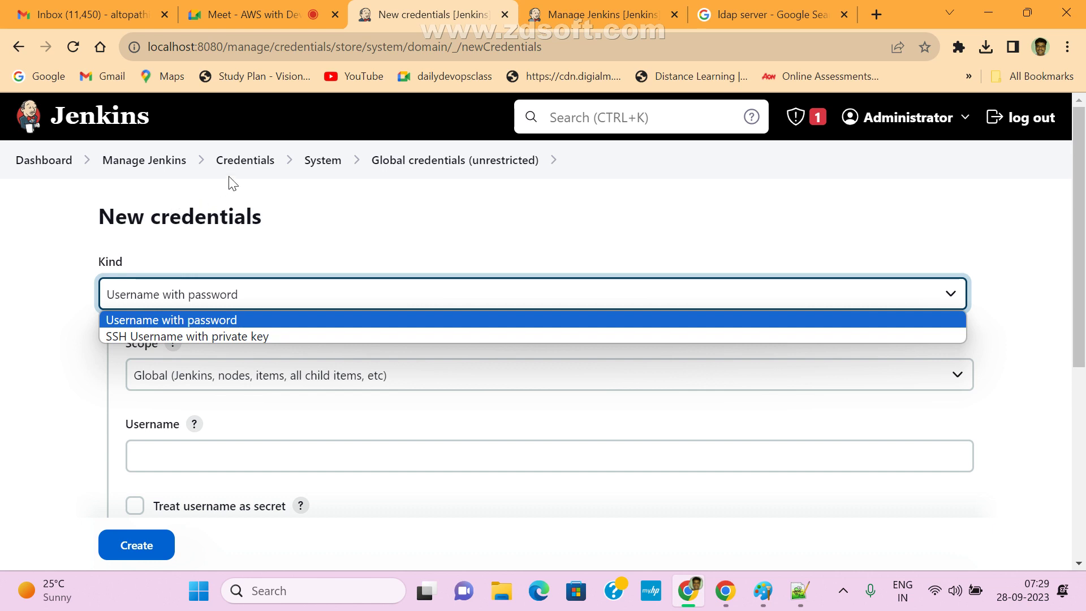
left_click(357, 223)
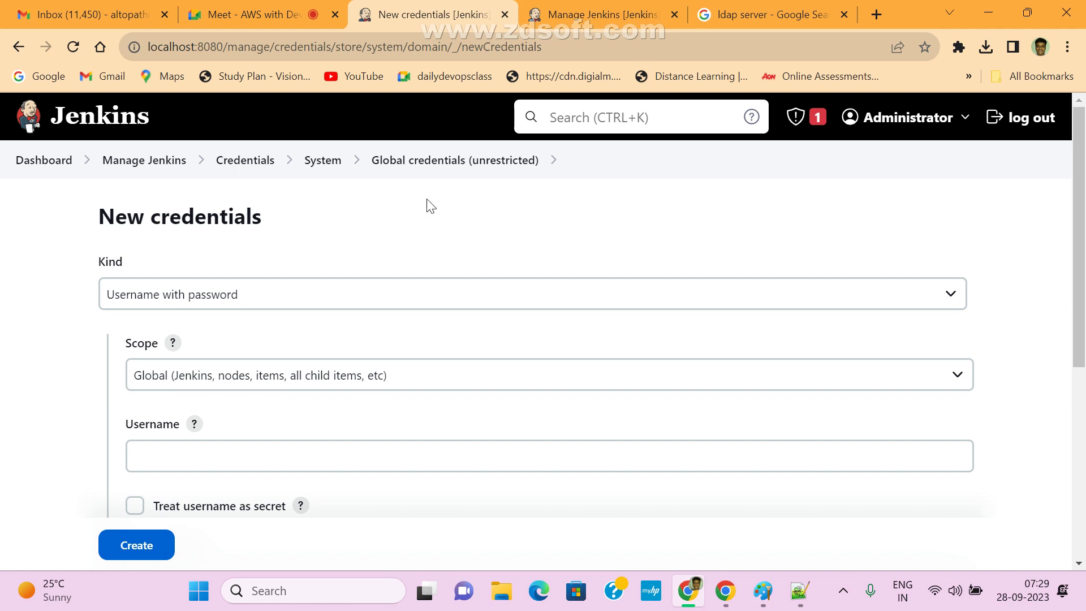
- Peek at the global Security page, then come back to Manage Jenkins' Security section
left_click(145, 160)
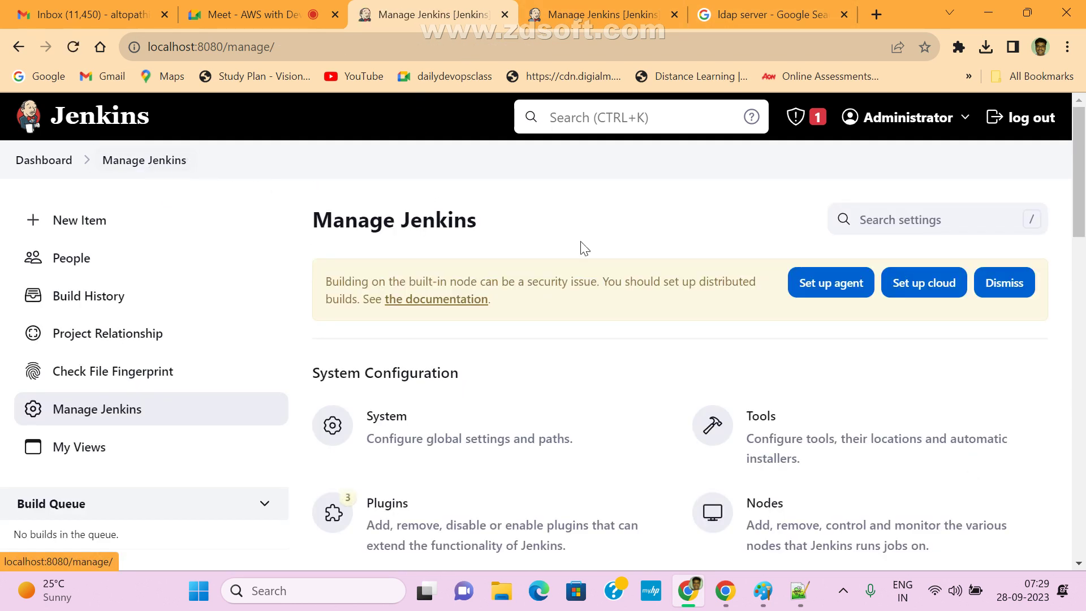
scroll(1084, 283, "down", 6)
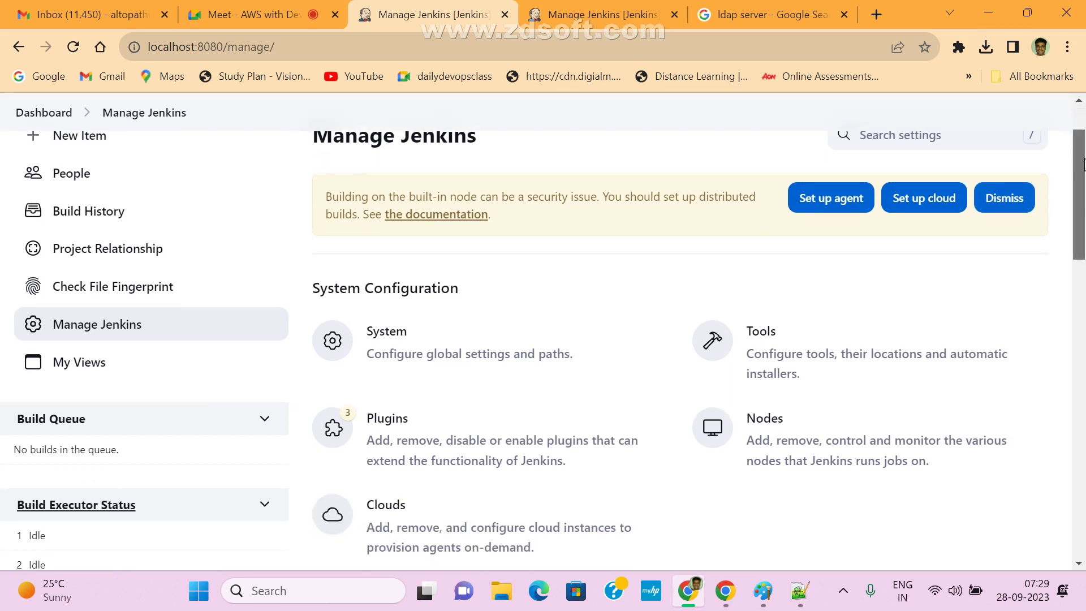
left_click_drag(1085, 244, 1085, 257)
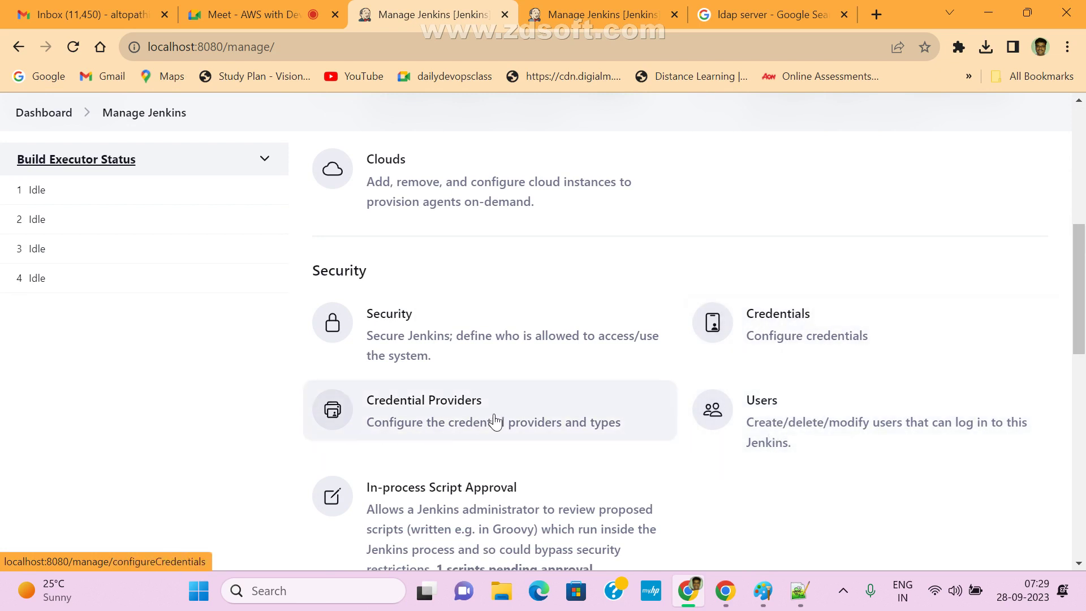
left_click(398, 318)
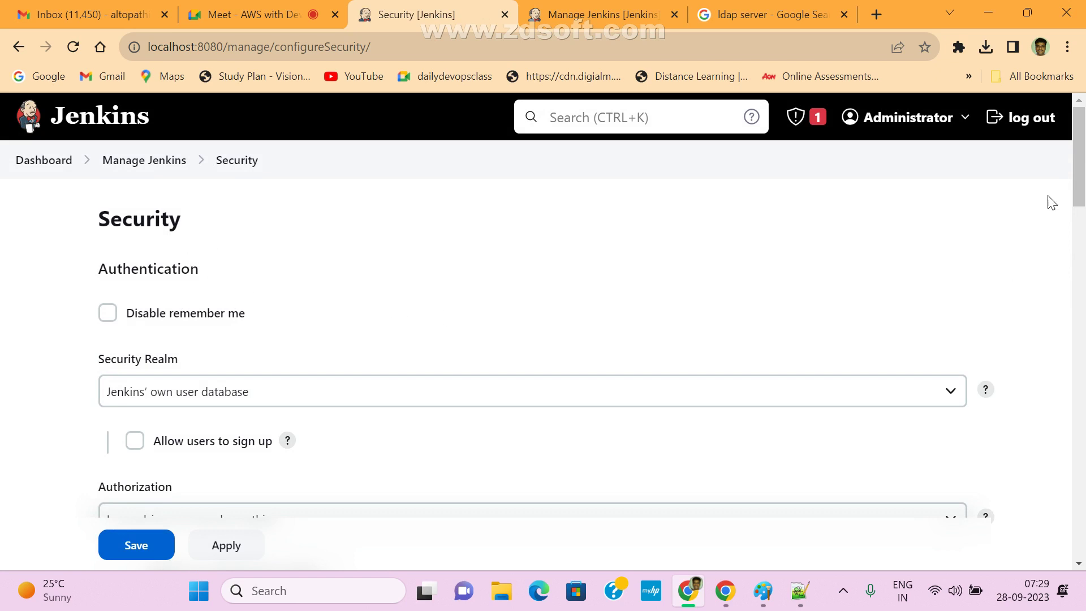
left_click(46, 170)
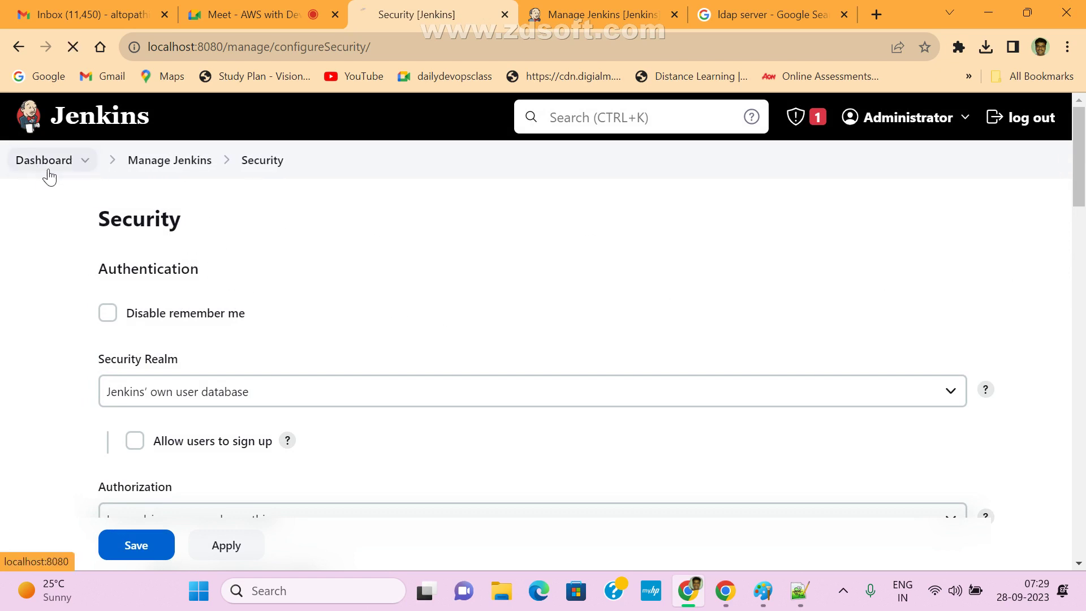
left_click(91, 410)
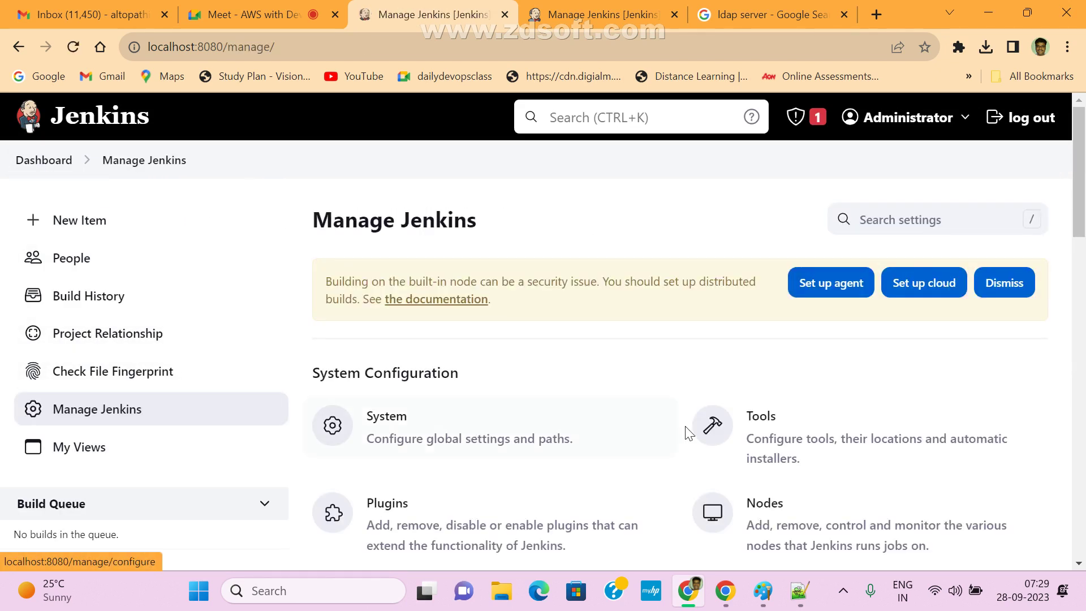
scroll(854, 451, "down", 6)
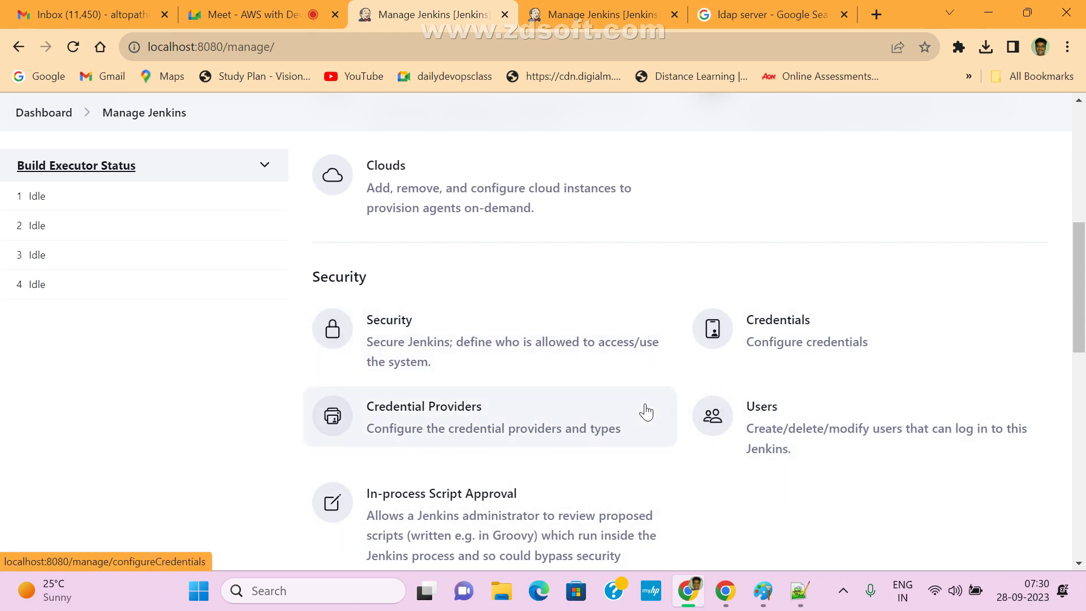
left_click(403, 342)
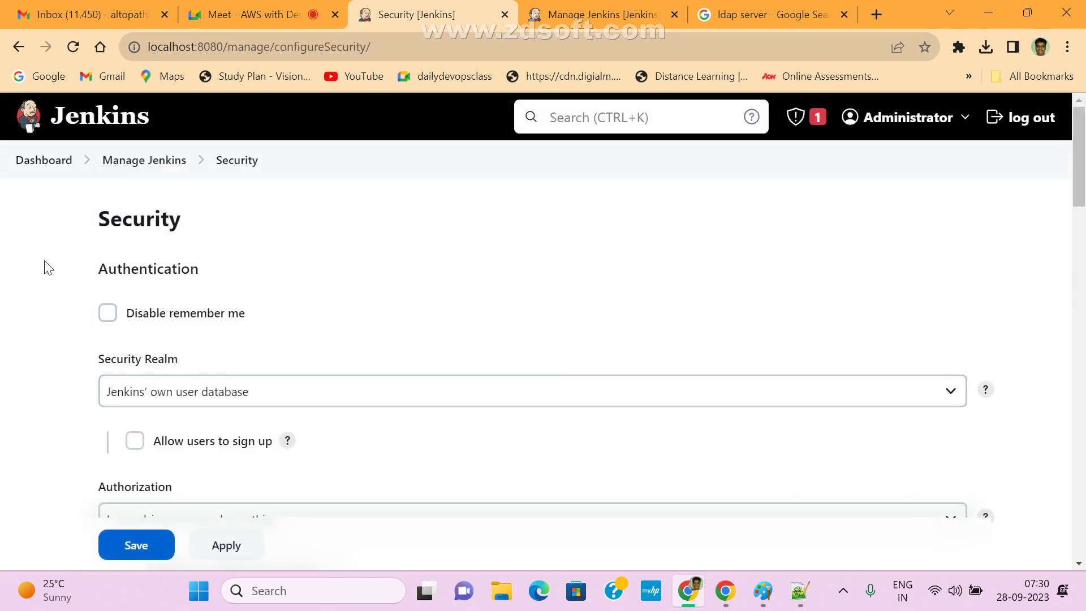
left_click_drag(95, 229, 202, 228)
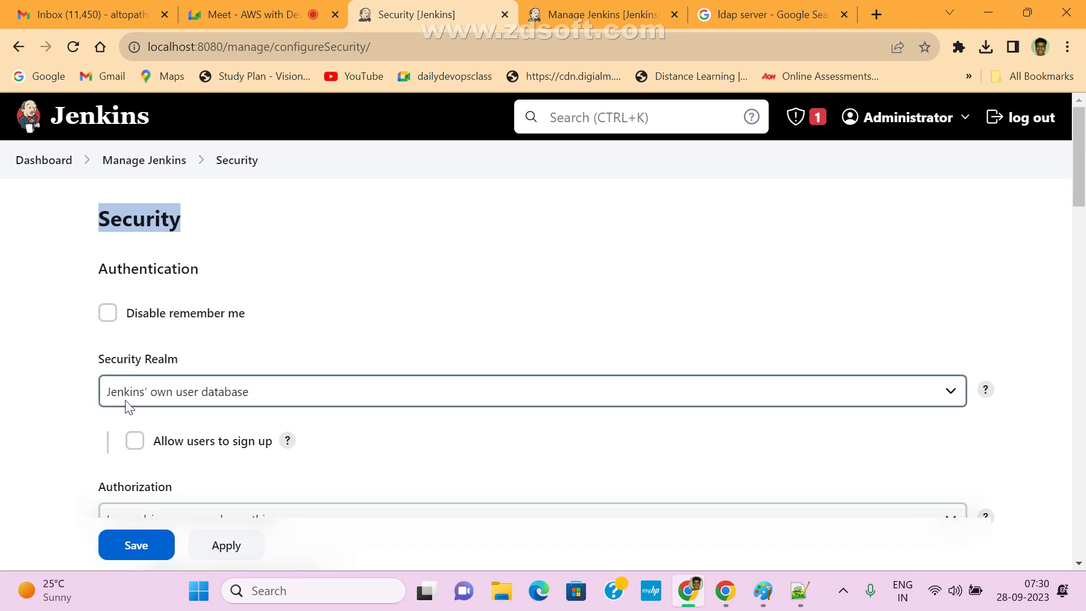
left_click(951, 395)
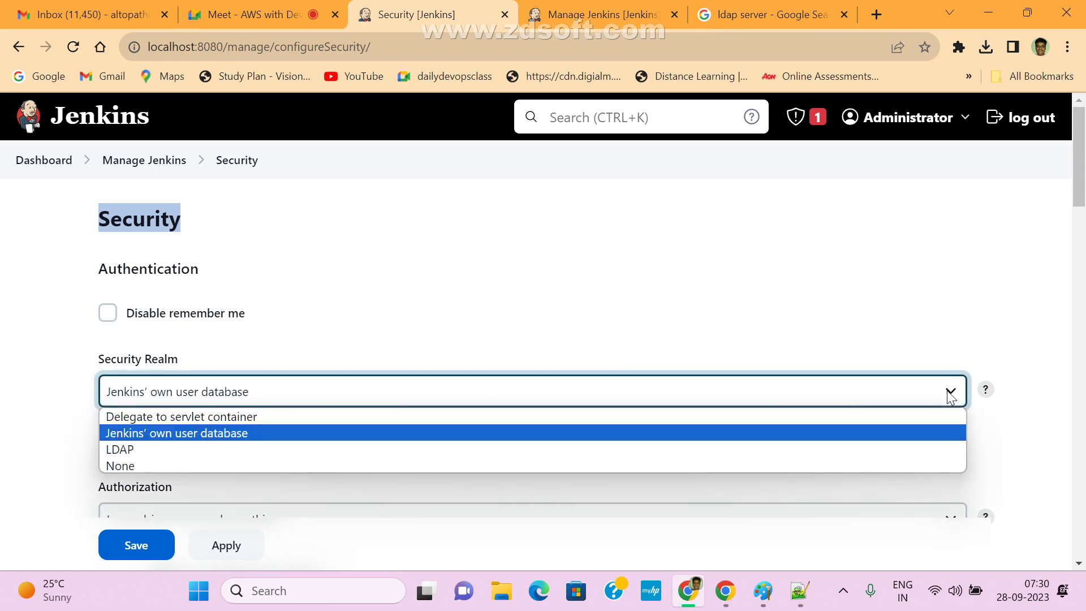
left_click(121, 451)
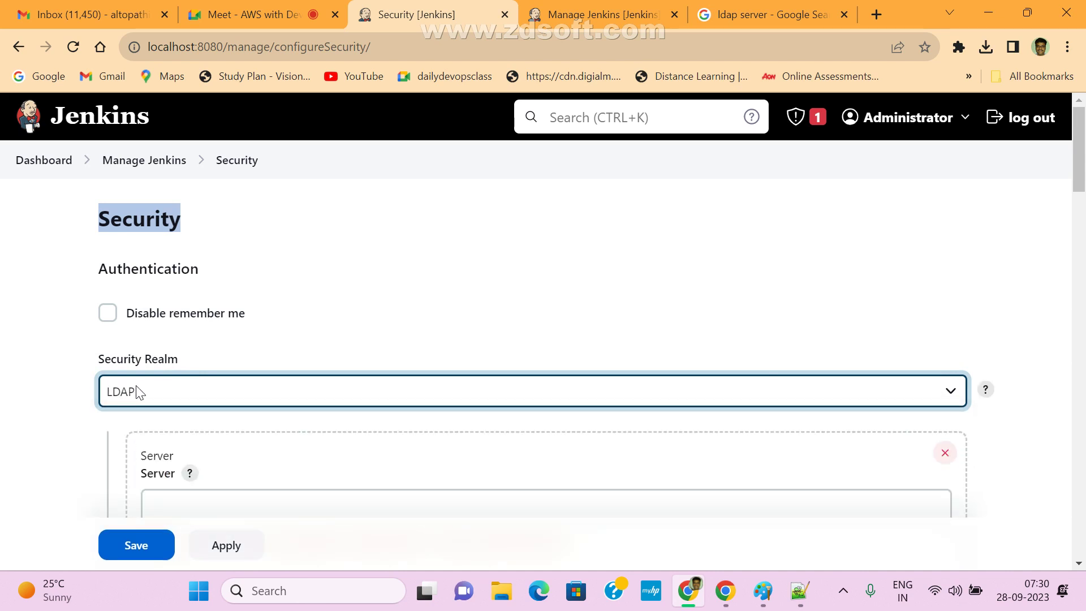
scroll(274, 422, "down", 4)
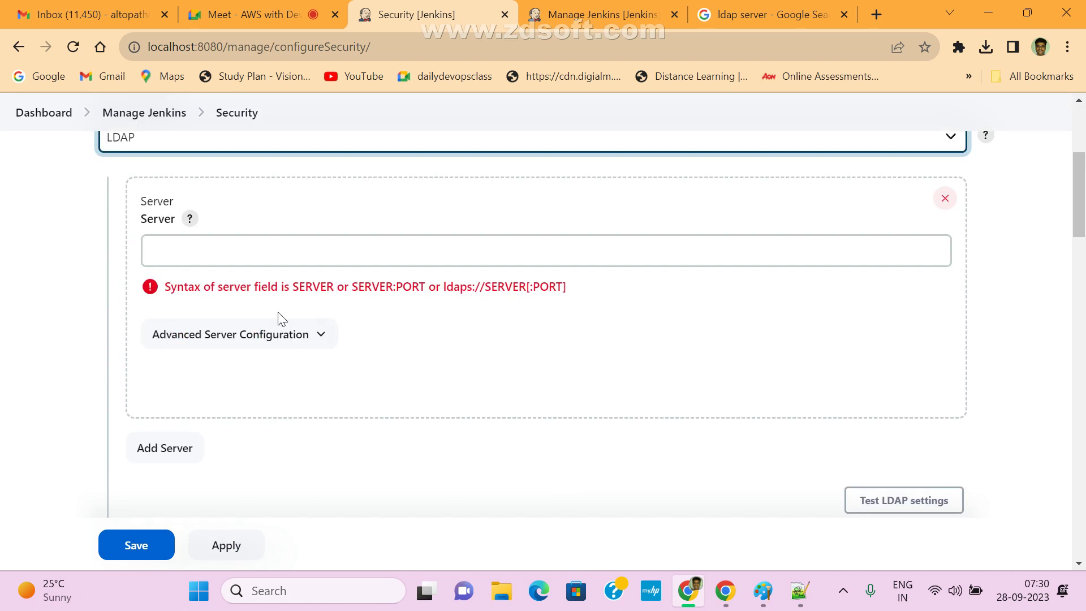
left_click(164, 253)
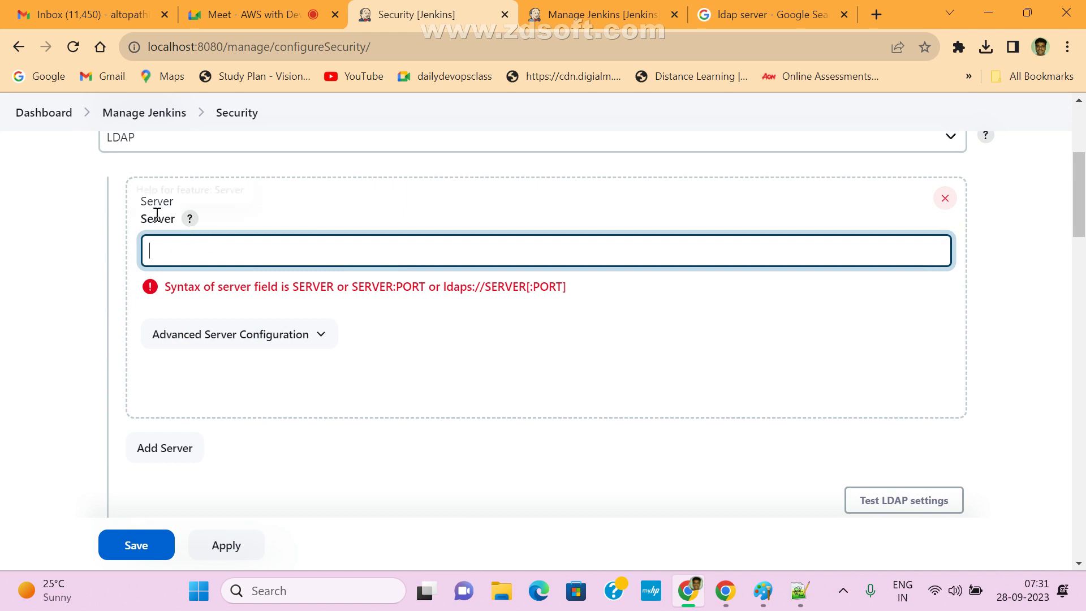
left_click_drag(139, 225, 202, 222)
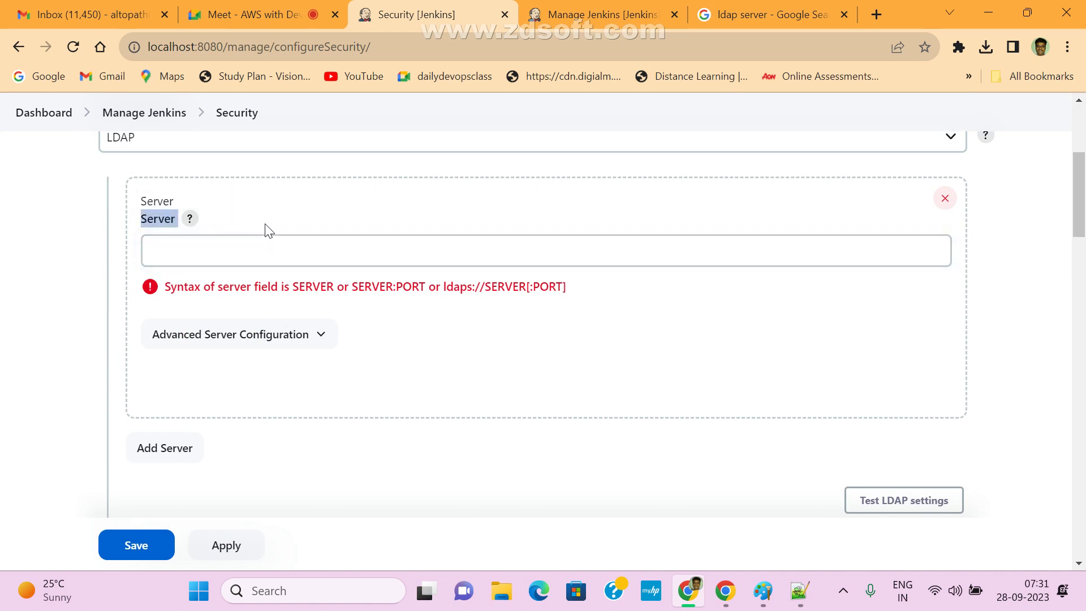
scroll(417, 399, "up", 1)
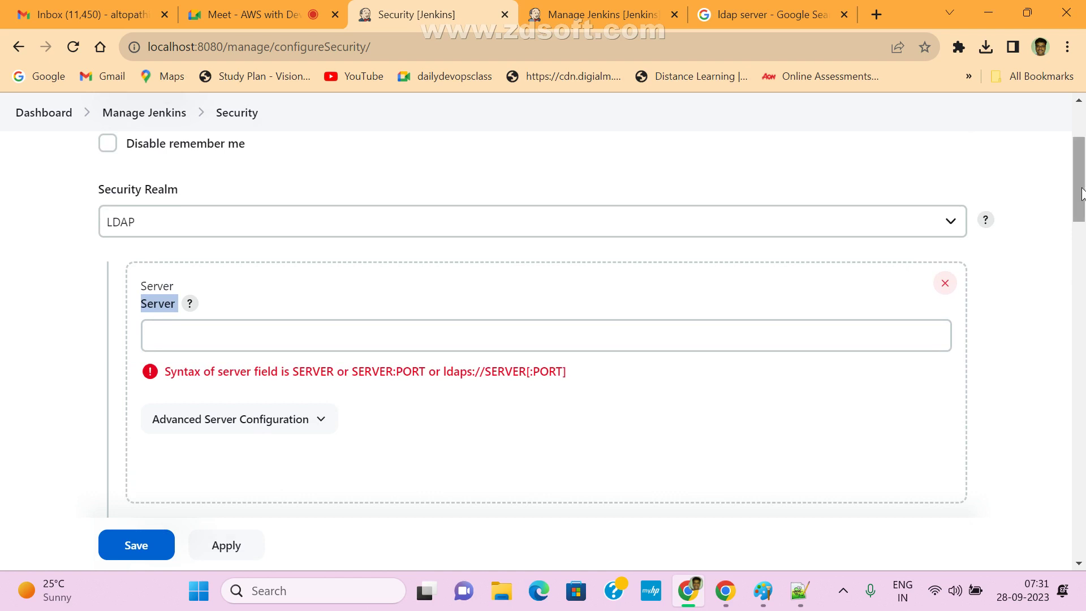
scroll(1075, 198, "up", 1)
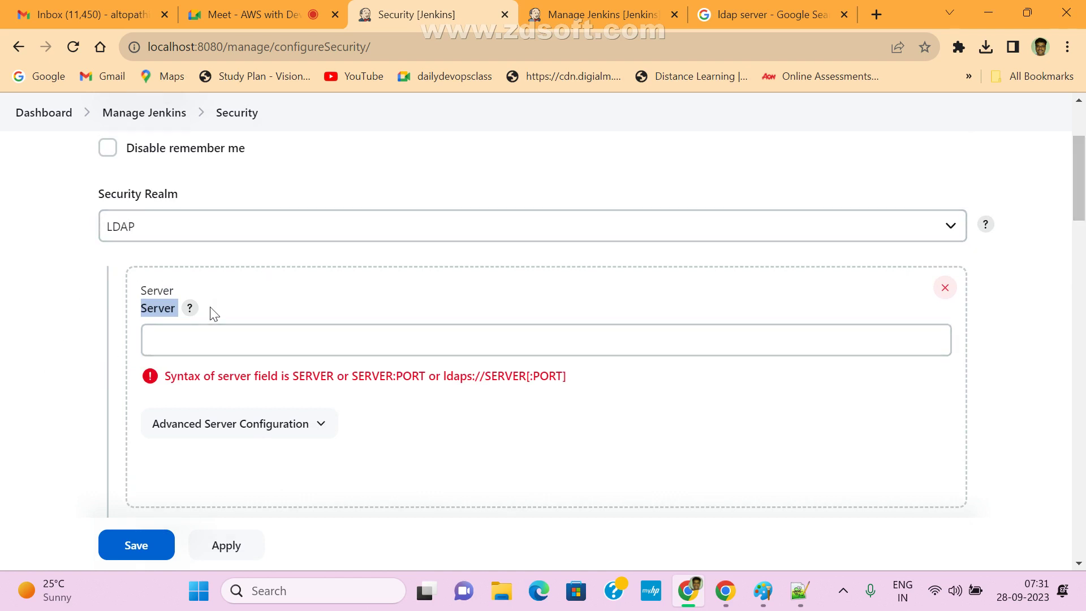
left_click(235, 232)
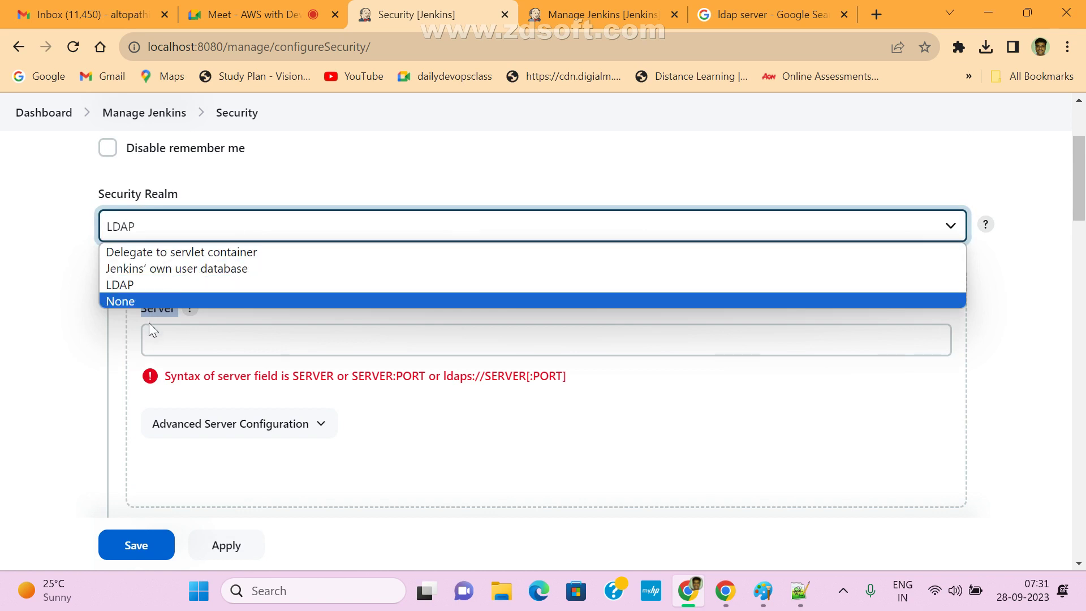
left_click(181, 270)
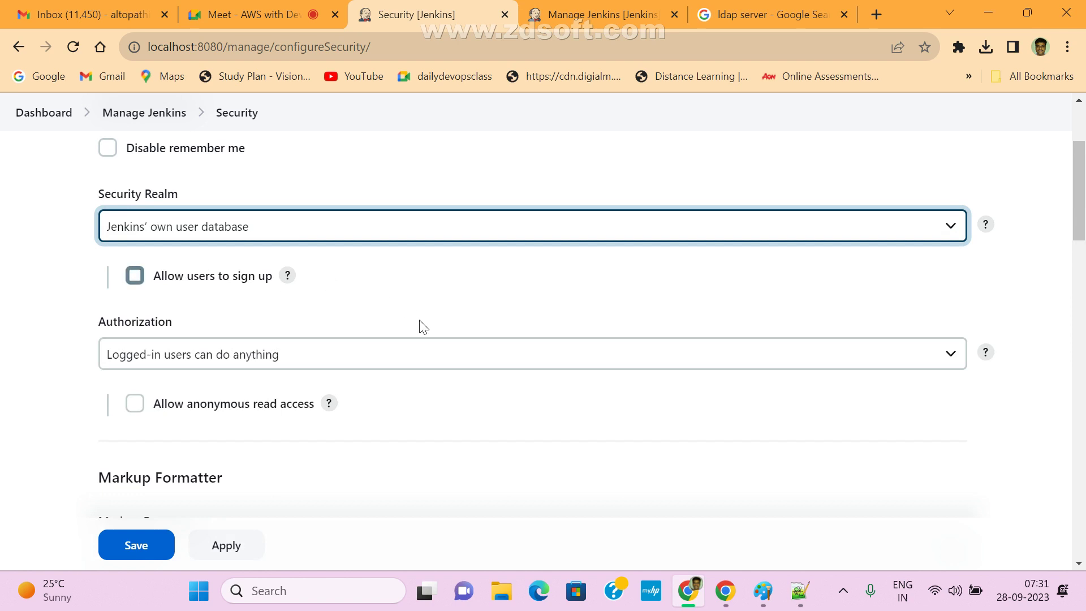
left_click(203, 222)
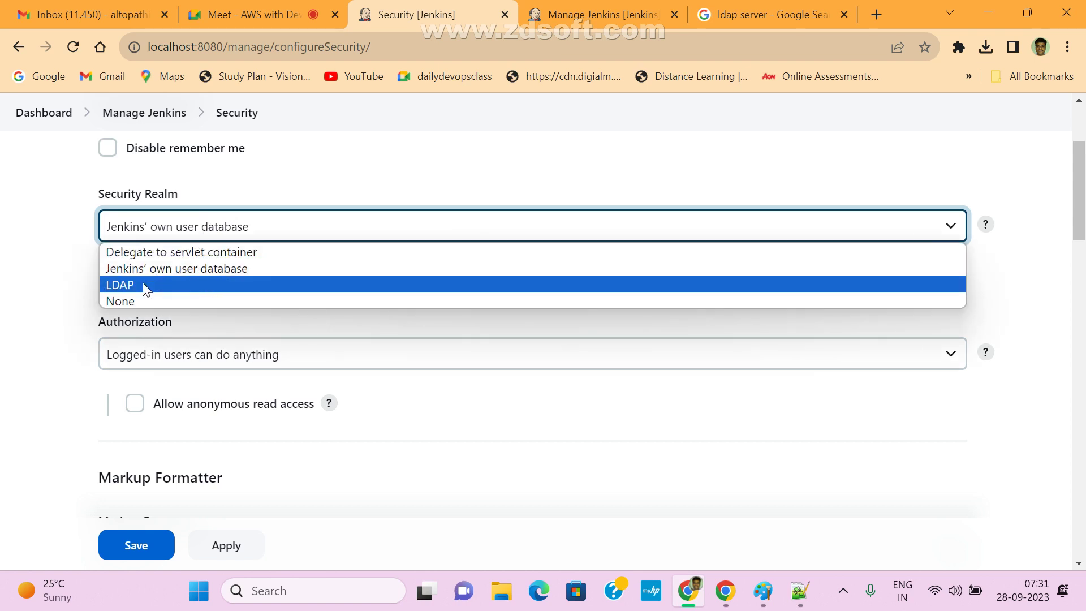
- Switch Security Realm to LDAP, leave the server empty, and toggle Advanced Server Configuration
left_click(142, 285)
left_click(183, 335)
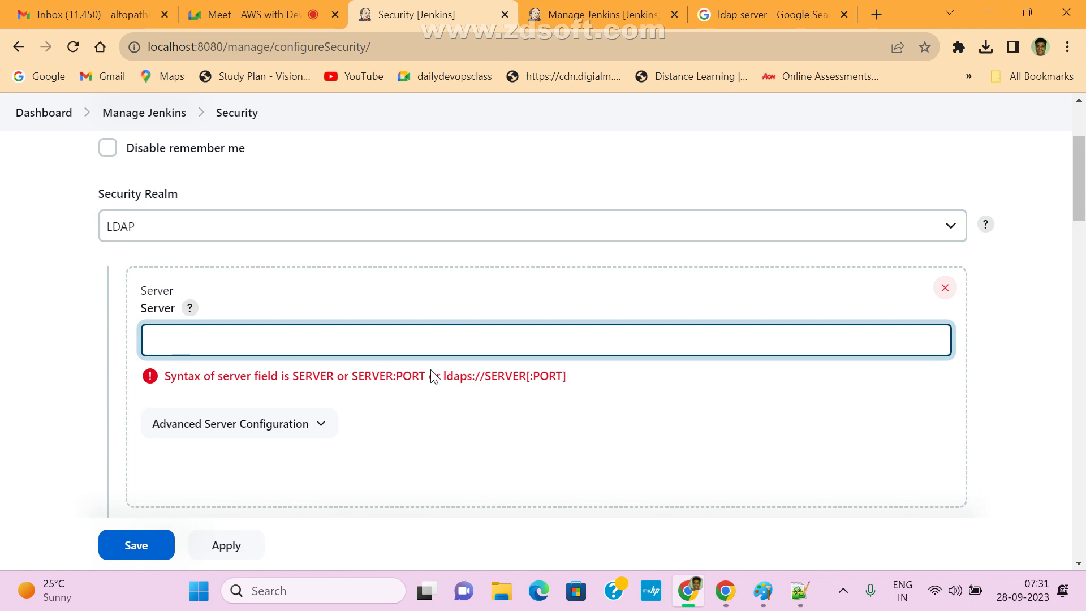
left_click_drag(447, 377, 566, 371)
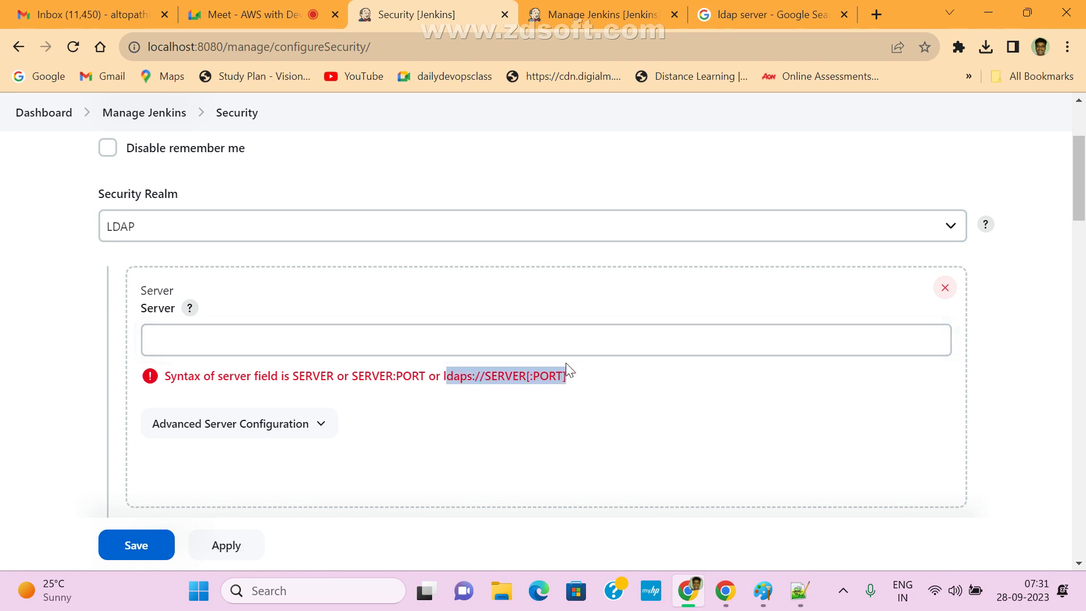
left_click(264, 346)
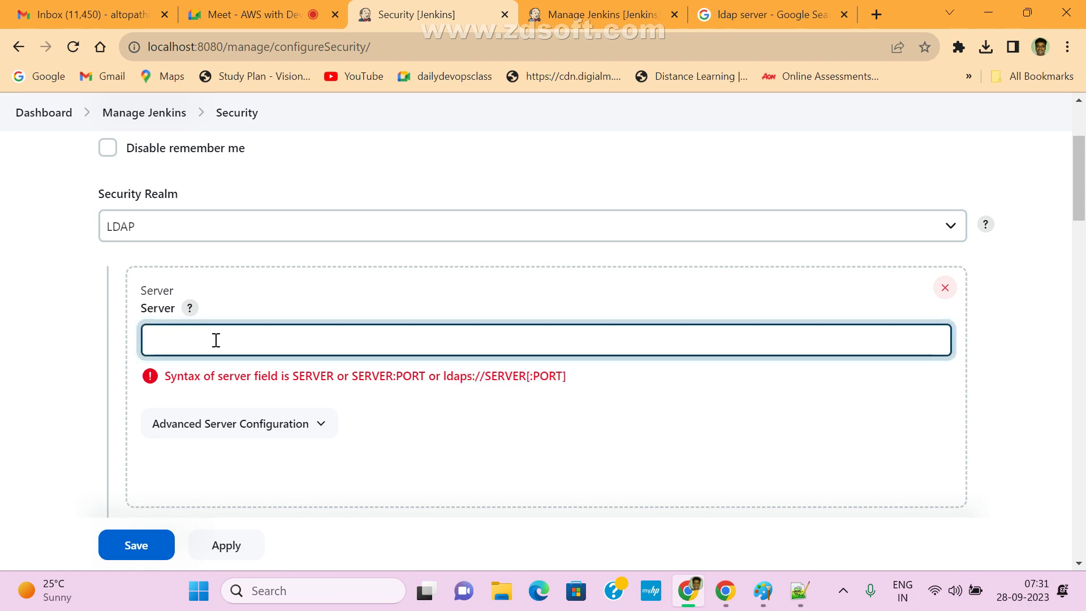
left_click(328, 426)
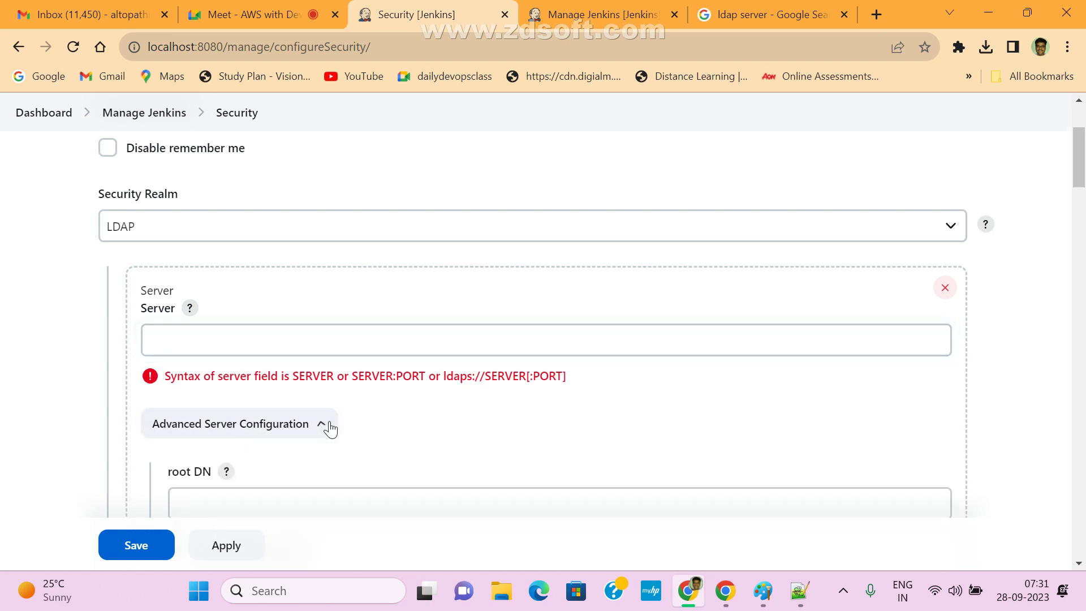
scroll(332, 430, "up", 1)
scroll(606, 448, "down", 3)
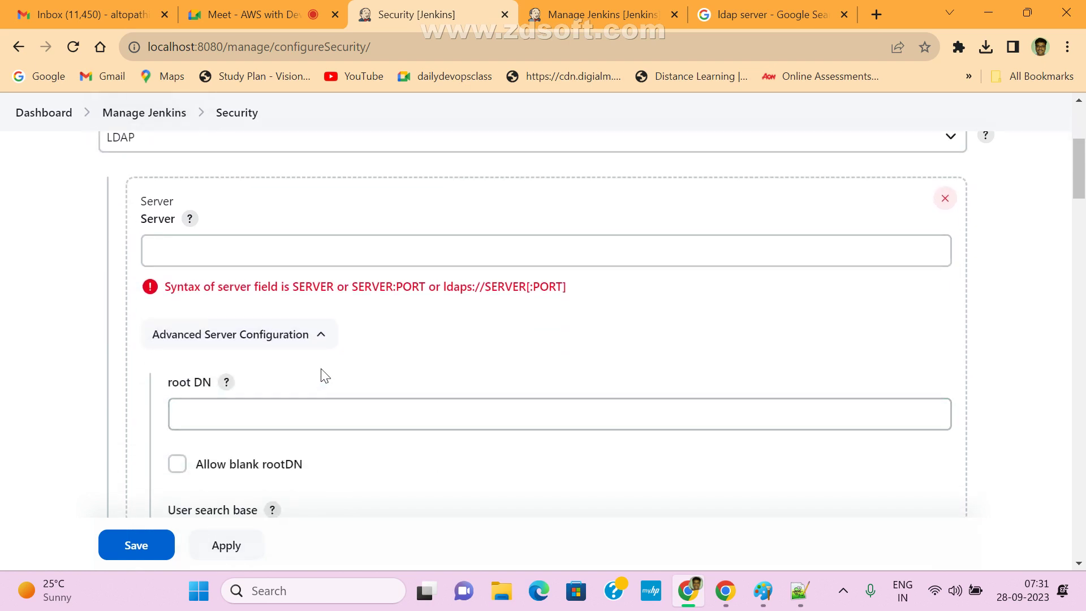
left_click(321, 339)
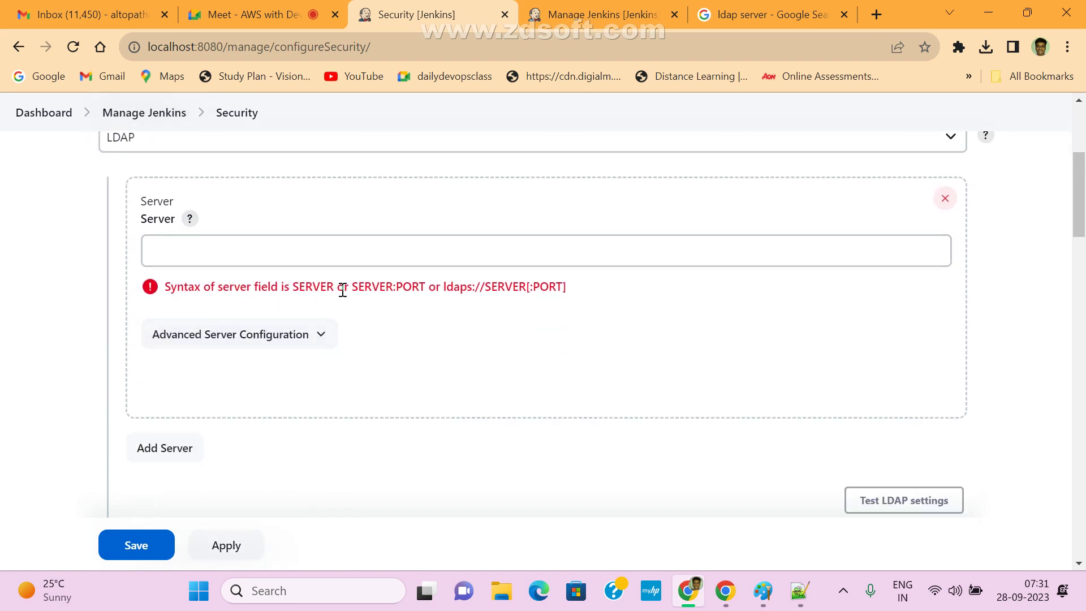
left_click(881, 502)
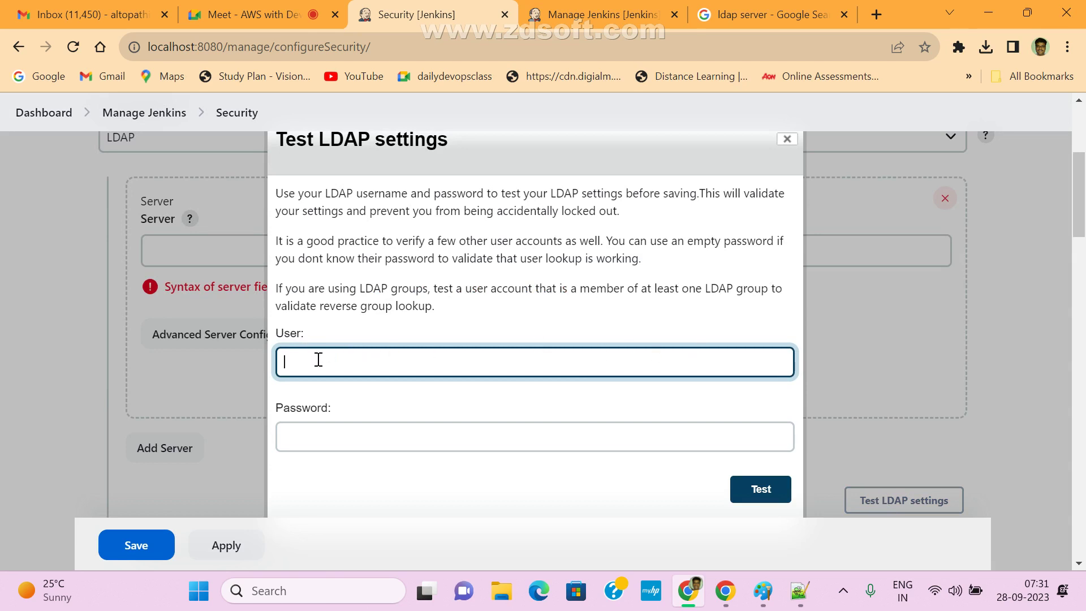
left_click(327, 438)
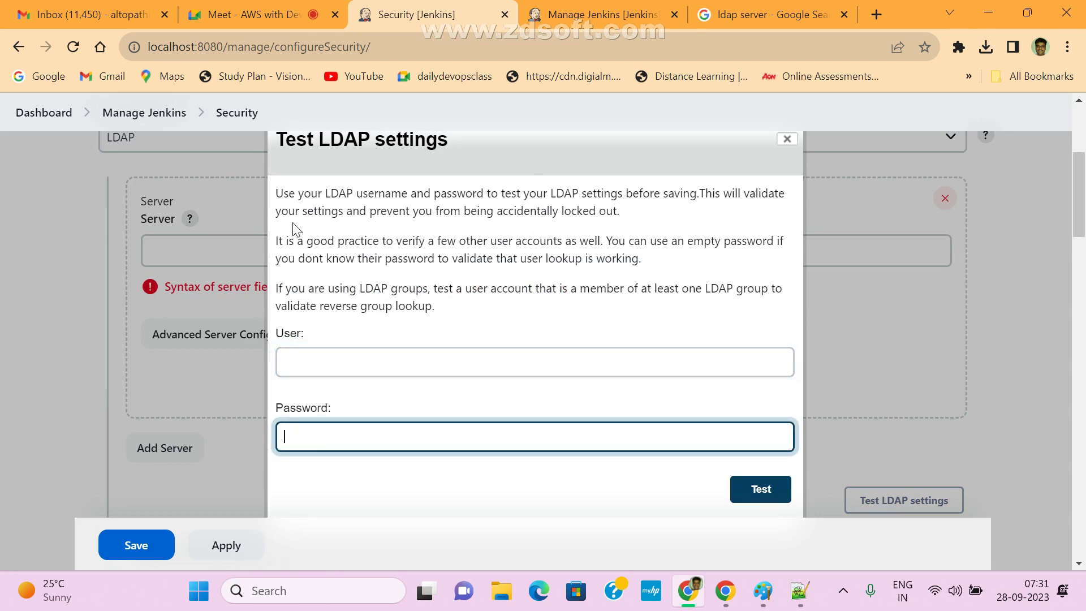
left_click_drag(282, 198, 331, 198)
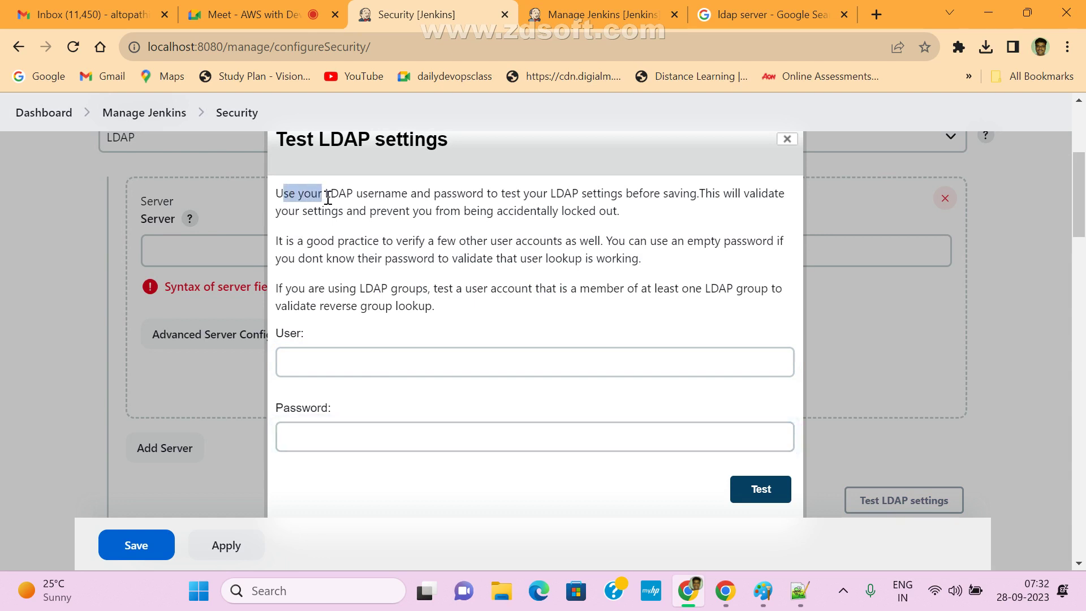
left_click(341, 199)
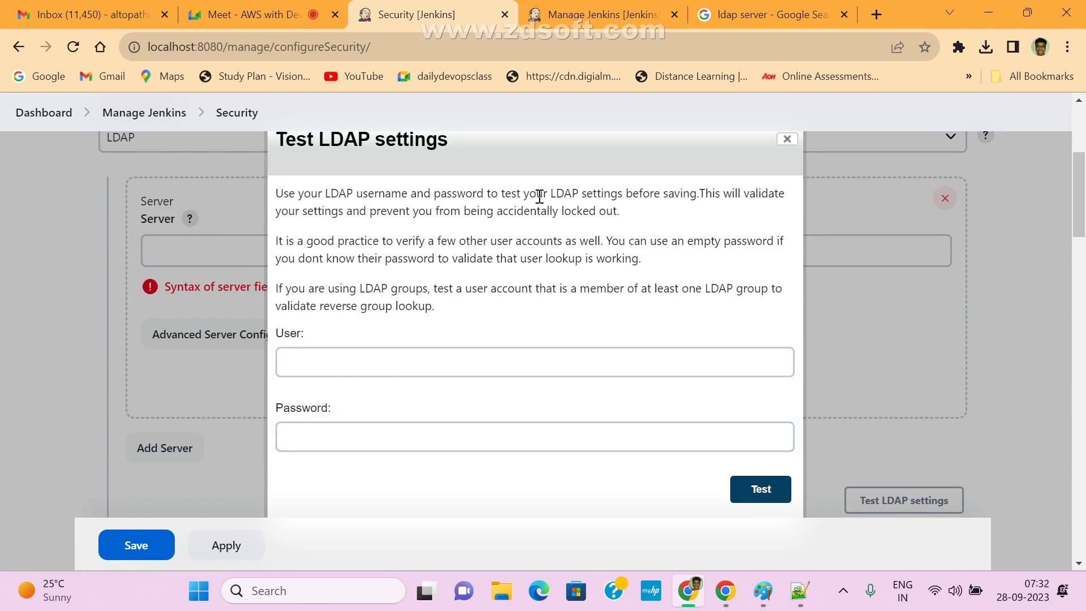
left_click_drag(555, 194, 699, 193)
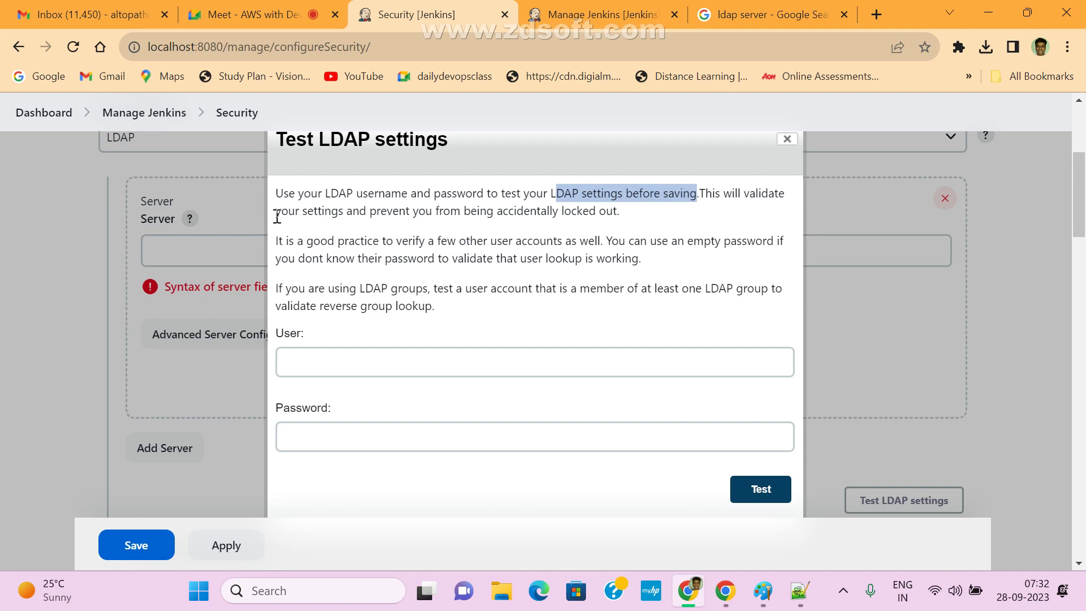
left_click_drag(460, 207, 641, 218)
left_click(399, 255)
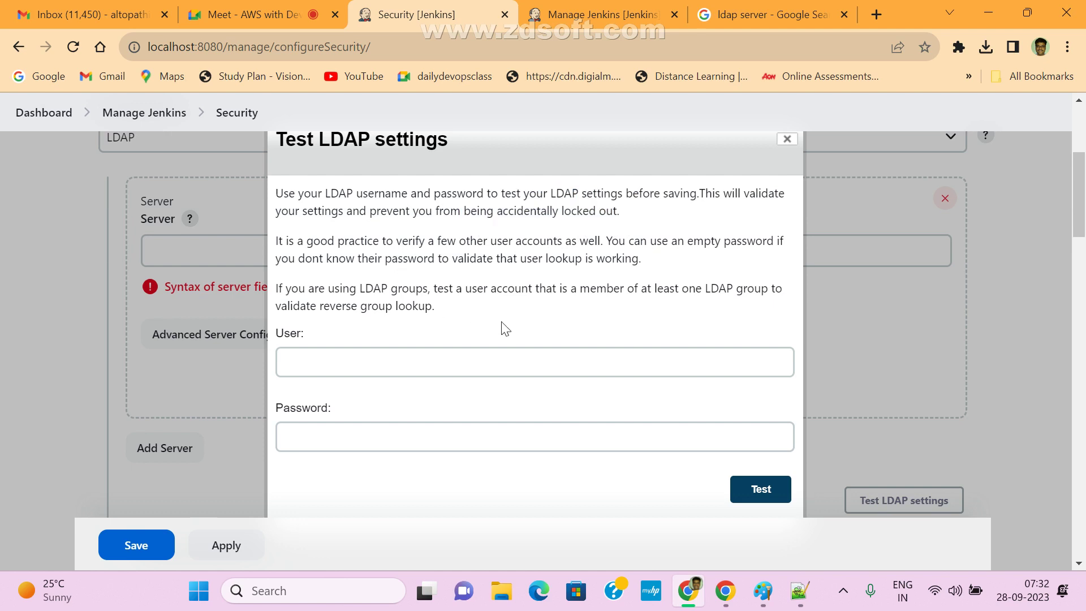
left_click_drag(525, 332, 456, 242)
left_click(547, 264)
left_click(504, 311)
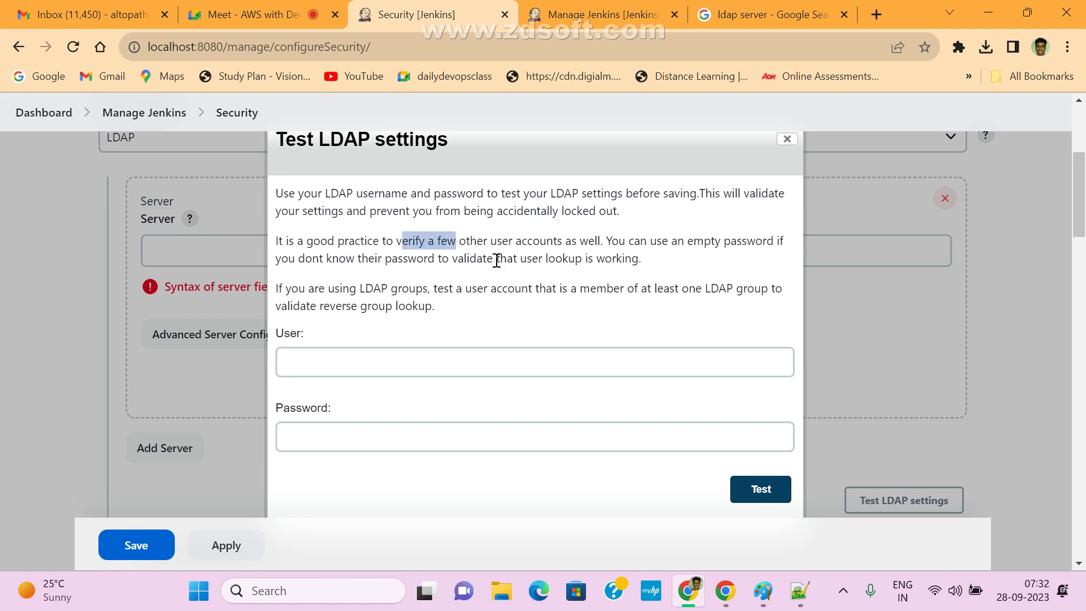
left_click(504, 260)
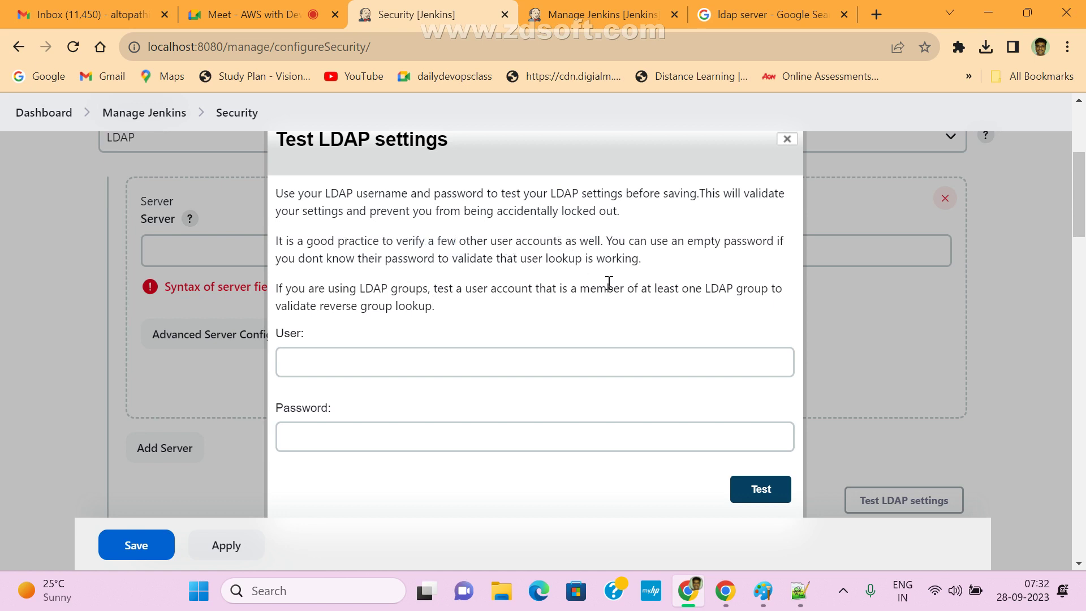
left_click_drag(695, 242, 729, 242)
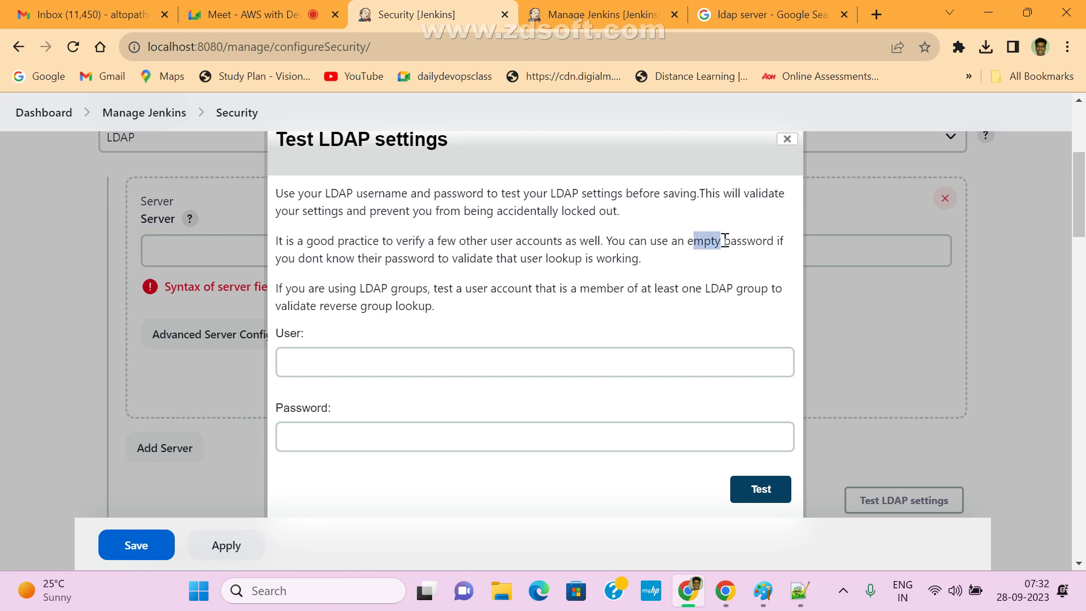
left_click(443, 283)
left_click_drag(485, 325, 276, 189)
left_click(288, 204)
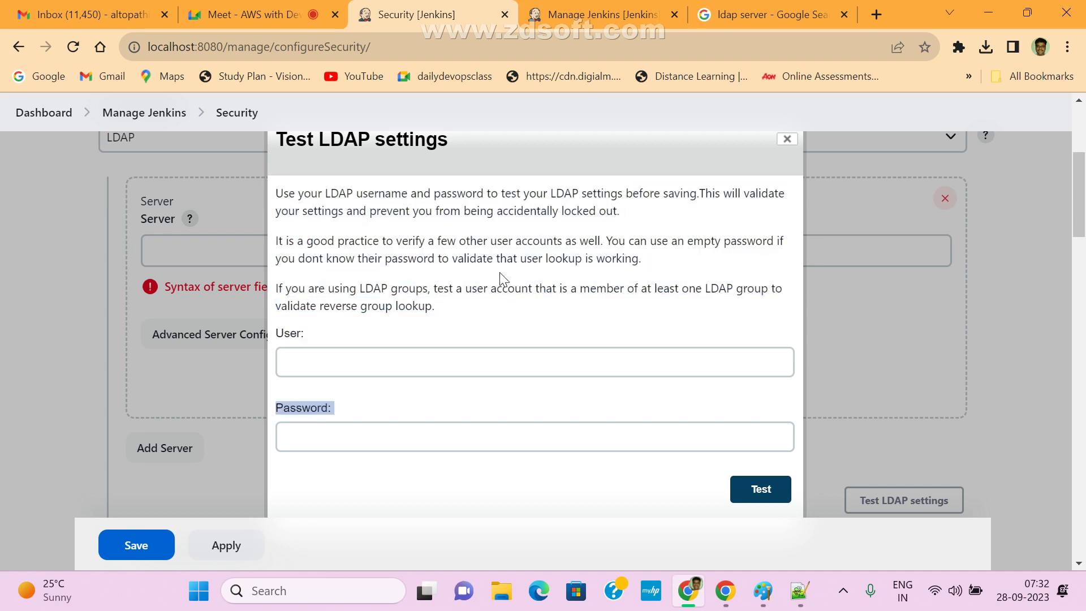
scroll(451, 293, "down", 1)
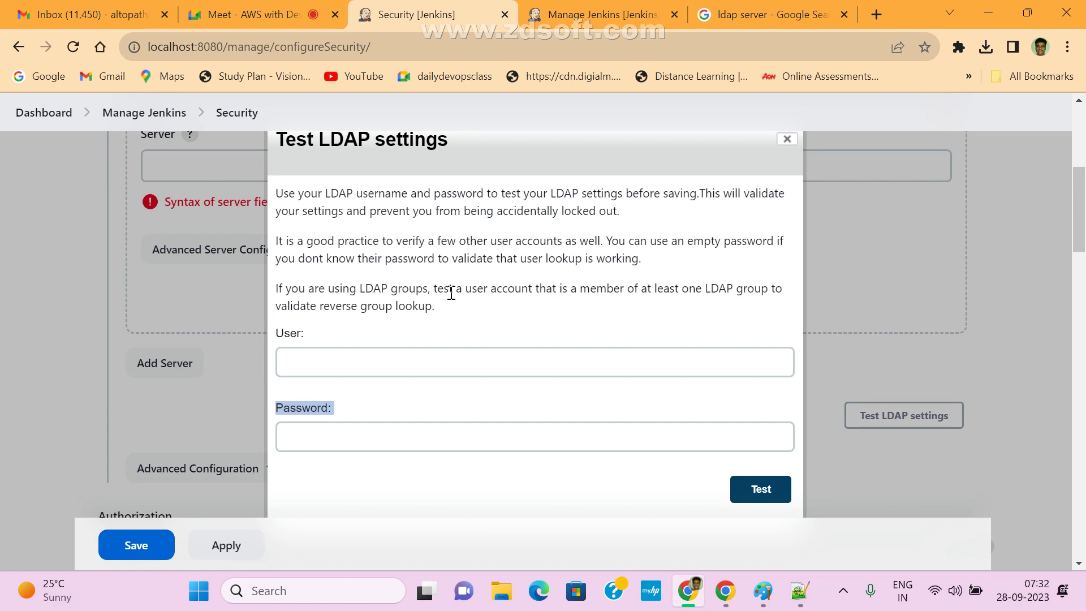
left_click(788, 139)
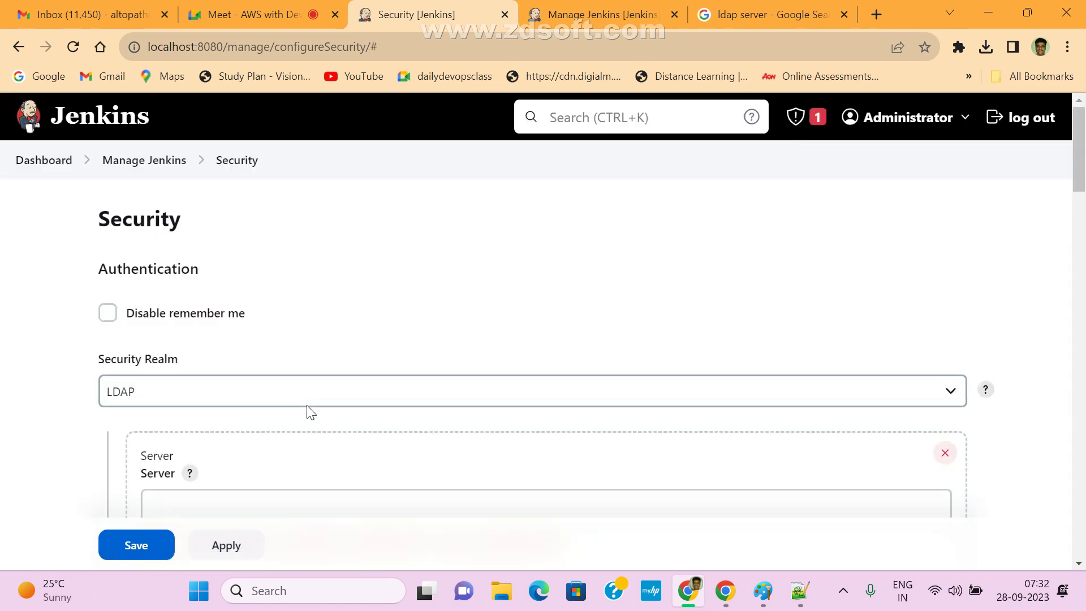
- Select Jenkins' own user database as Security Realm, check Authorization, and log out
left_click(262, 402)
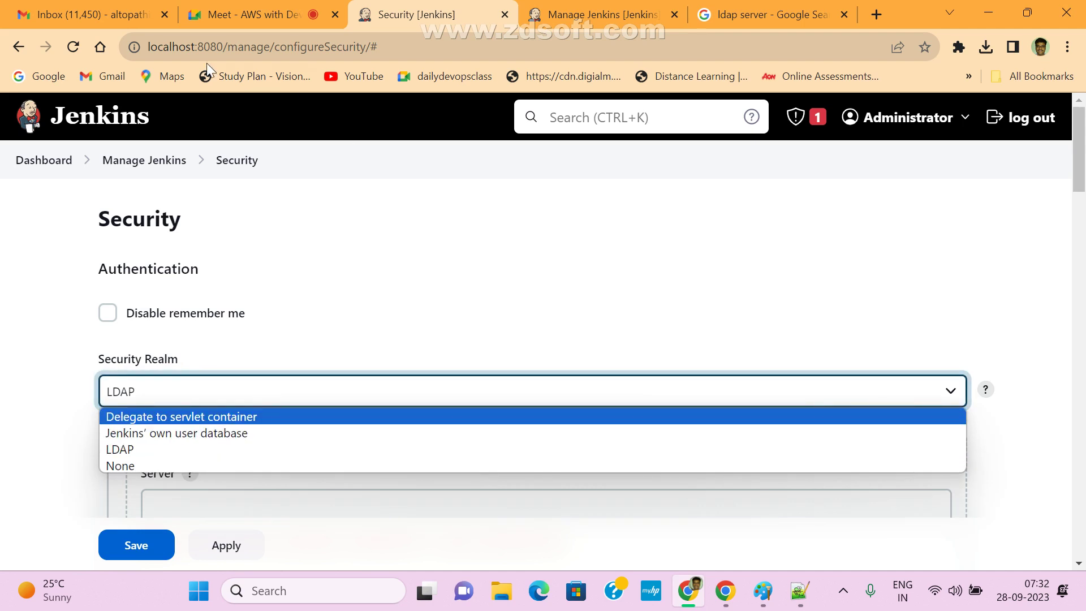
left_click(131, 434)
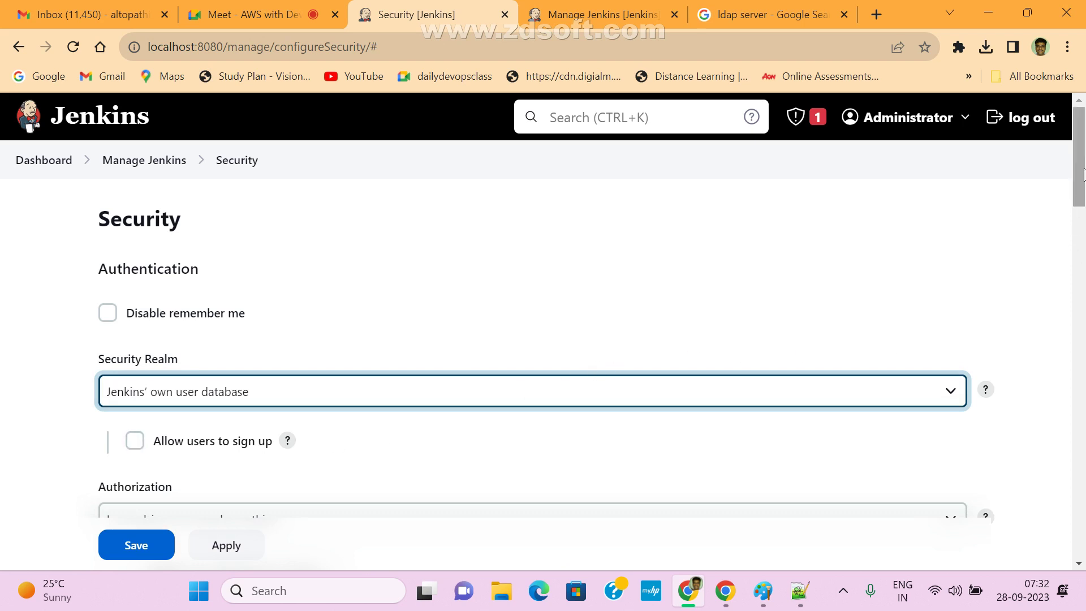
left_click_drag(1081, 175, 1080, 200)
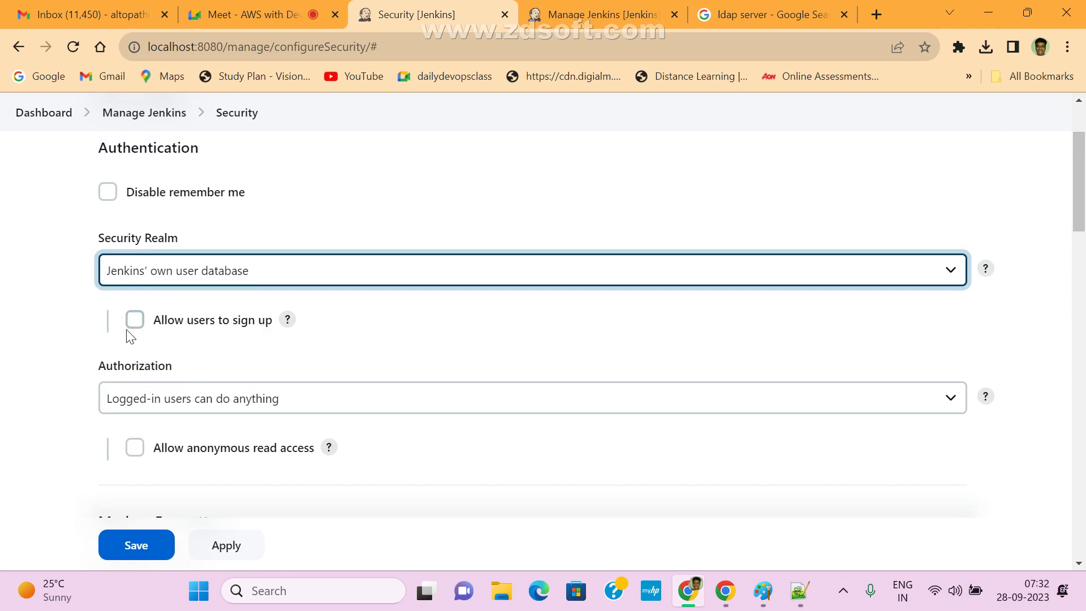
scroll(929, 476, "up", 2)
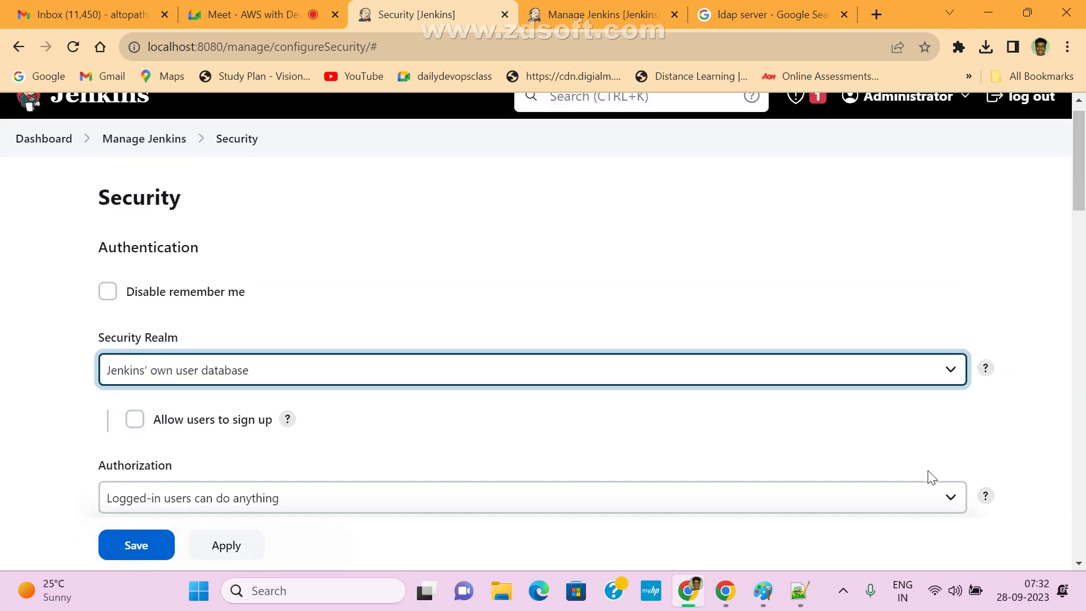
scroll(1026, 213, "down", 4)
scroll(1042, 345, "up", 3)
scroll(1064, 283, "down", 1)
scroll(1082, 232, "up", 3)
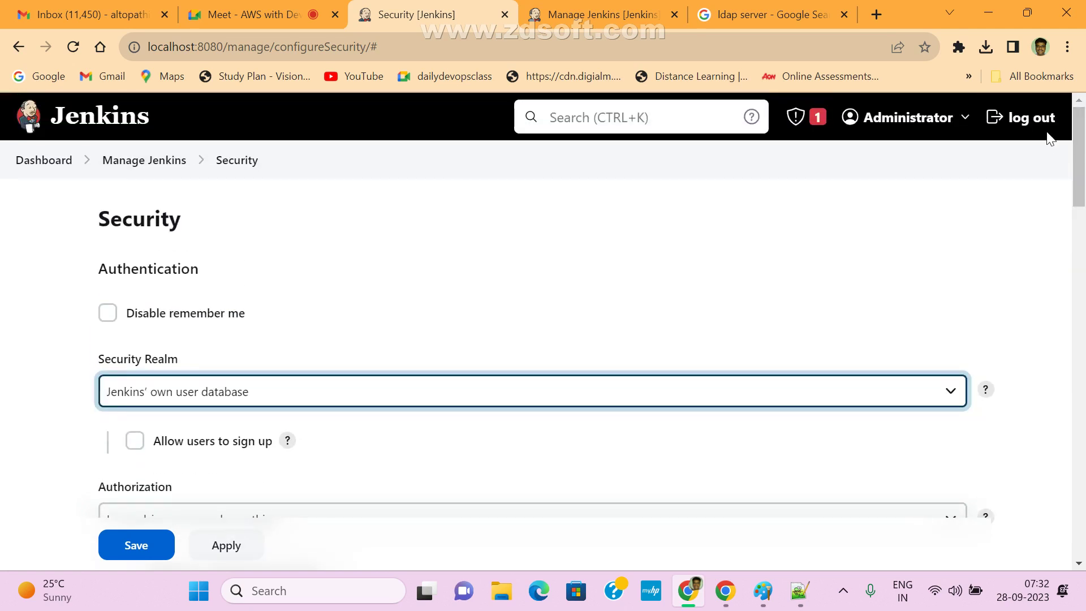
left_click(1027, 118)
- Leave the unsaved Security page and sign back in with the autofilled credentials
left_click(623, 148)
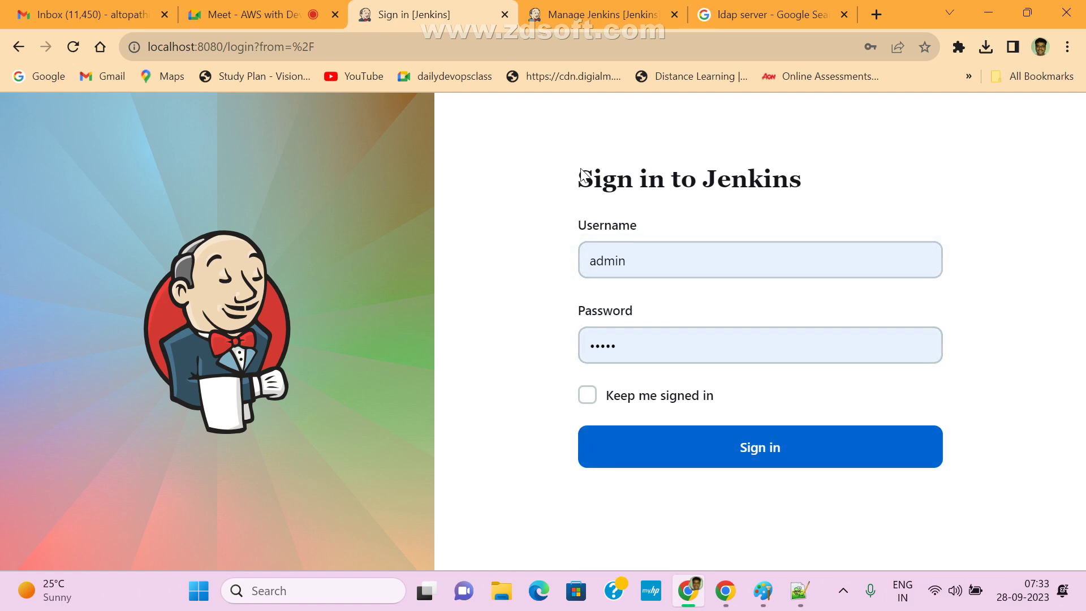
key("ctrl+a")
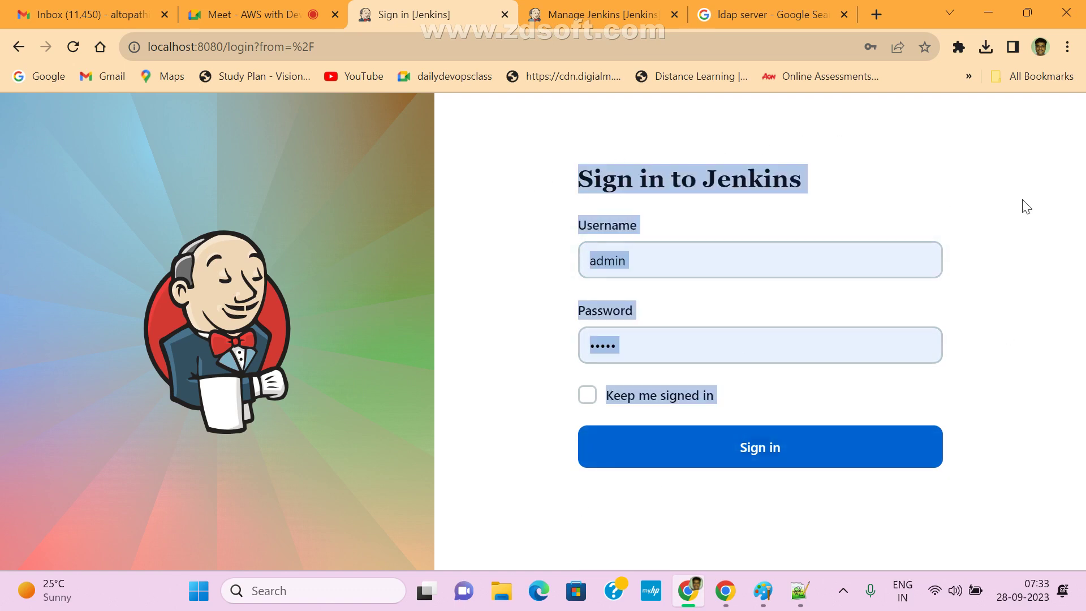
left_click(542, 286)
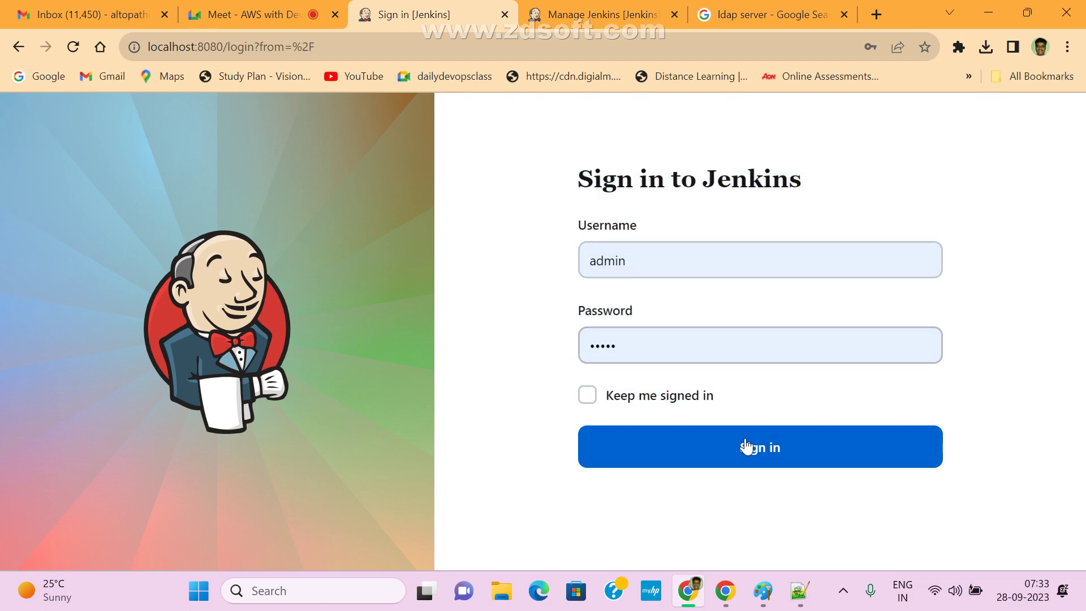
double_click(636, 247)
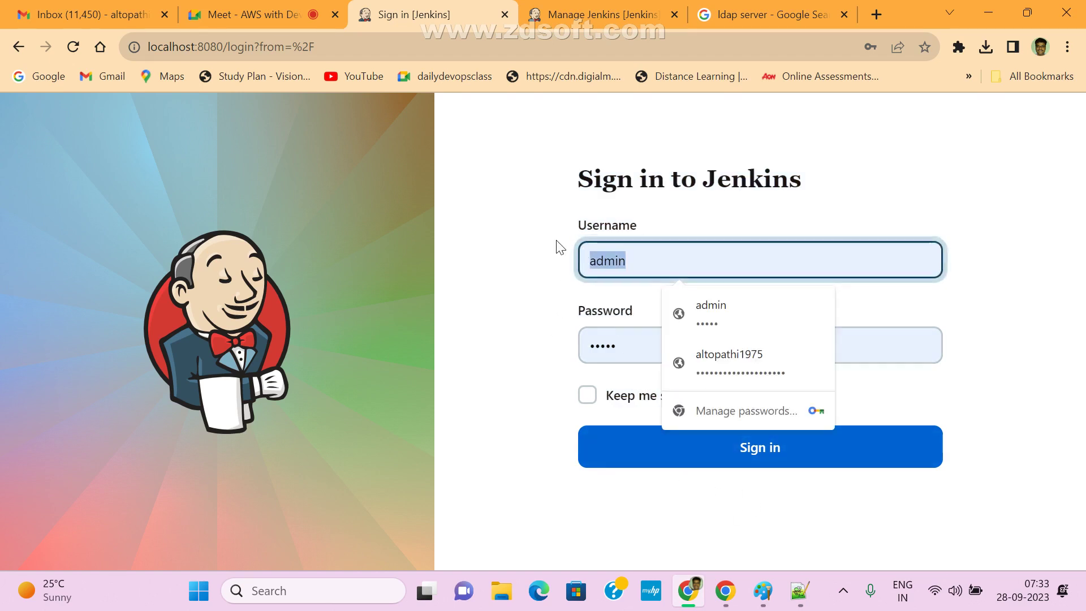
double_click(594, 345)
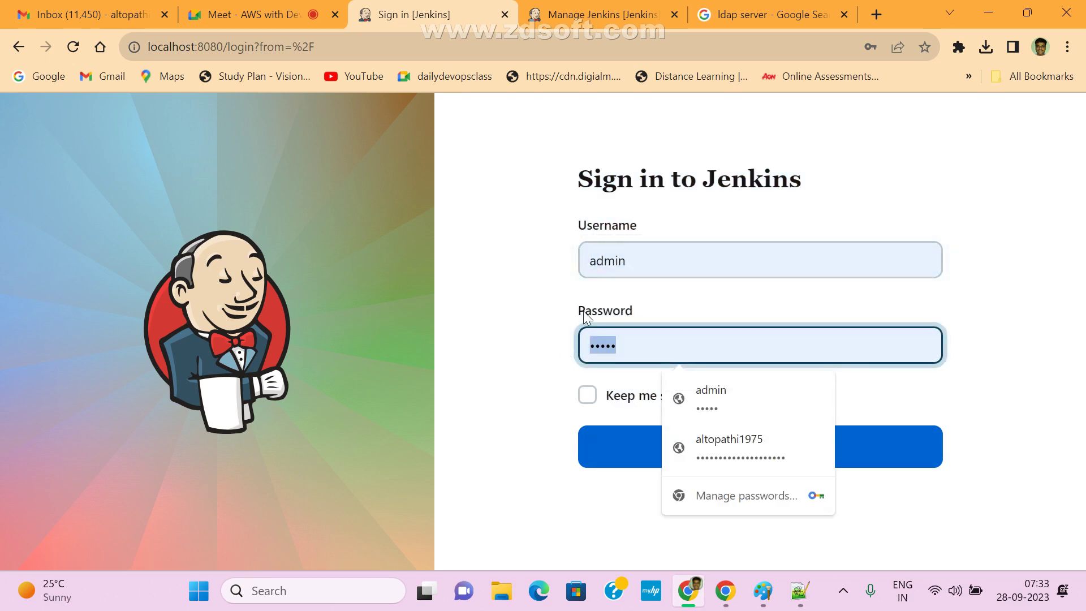
left_click_drag(575, 153, 849, 175)
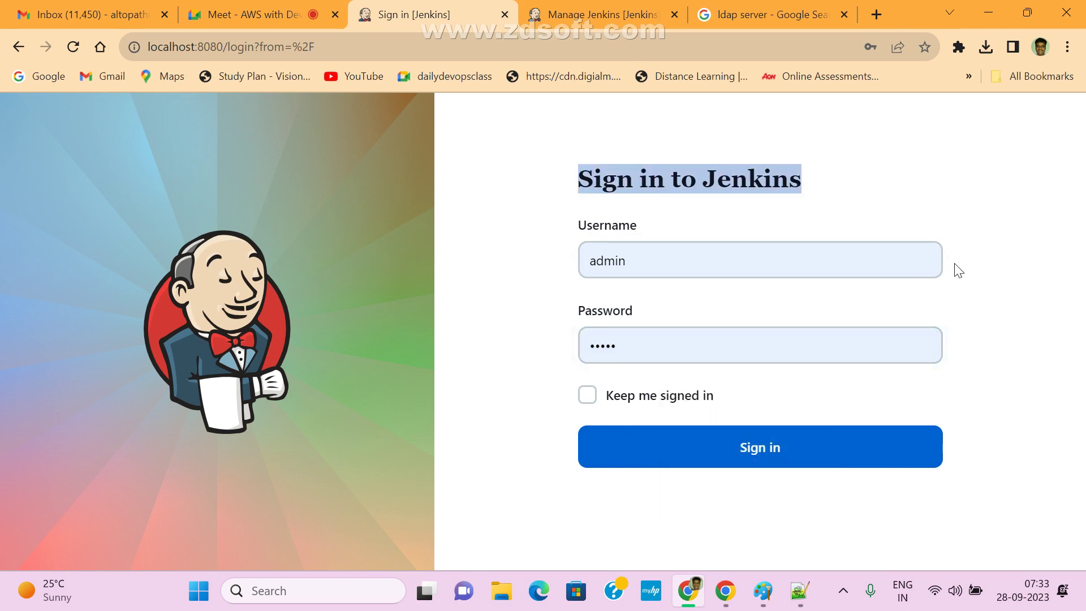
double_click(647, 260)
double_click(629, 348)
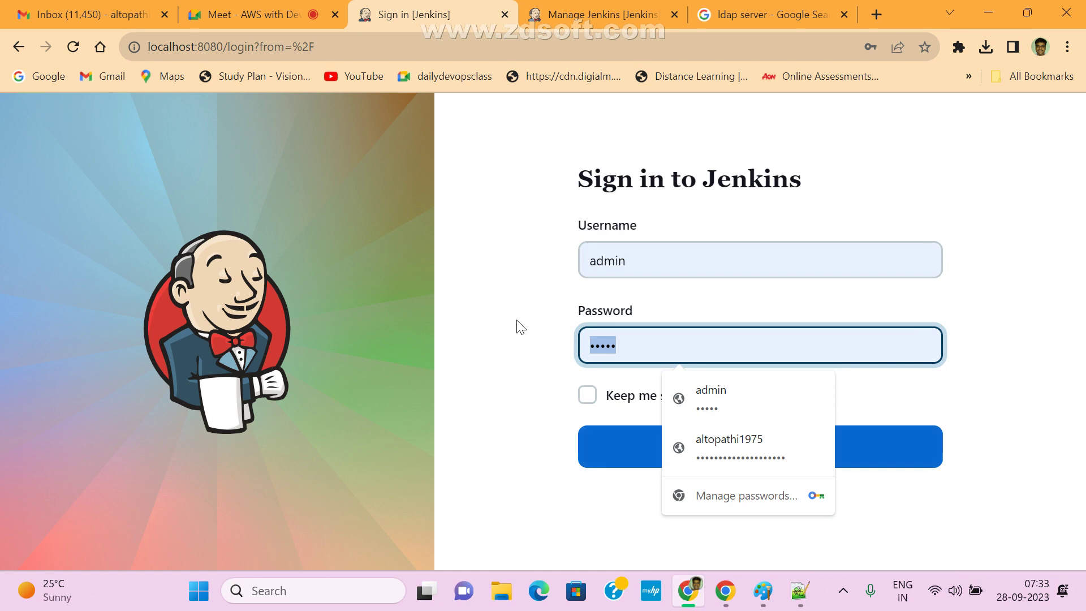
left_click(526, 368)
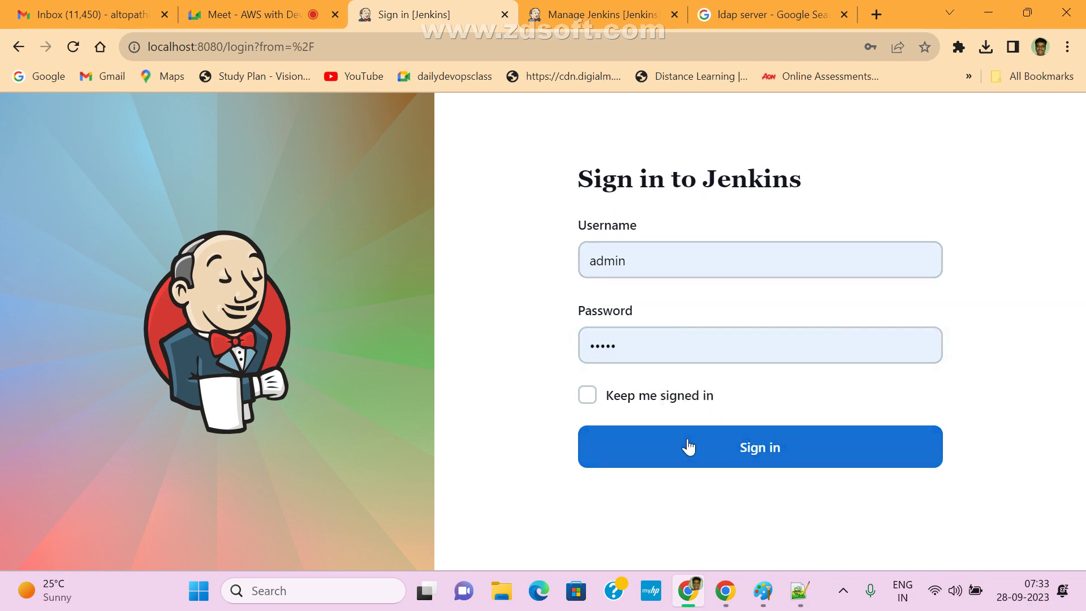
left_click(745, 457)
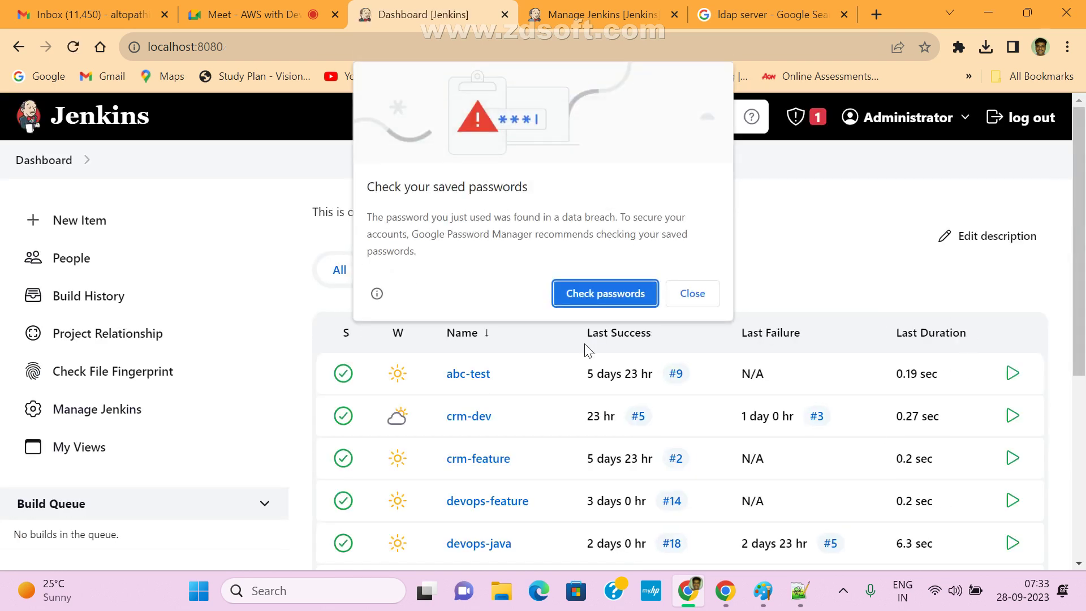
- Dismiss the saved-passwords warning and open Manage Jenkins > Security
left_click(683, 292)
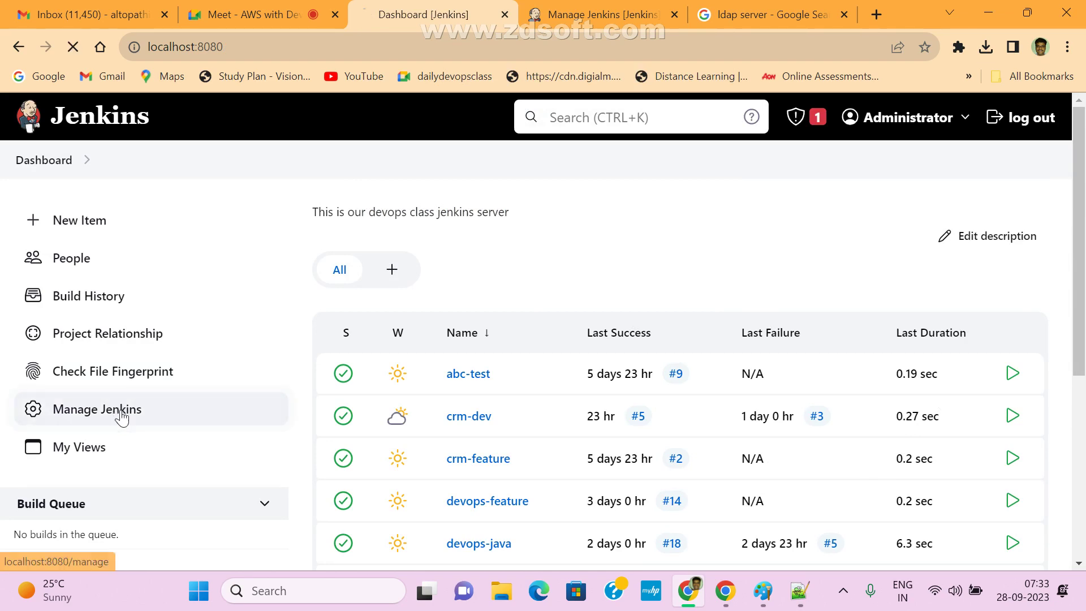
left_click(124, 411)
left_click_drag(1078, 137, 1078, 264)
left_click(396, 294)
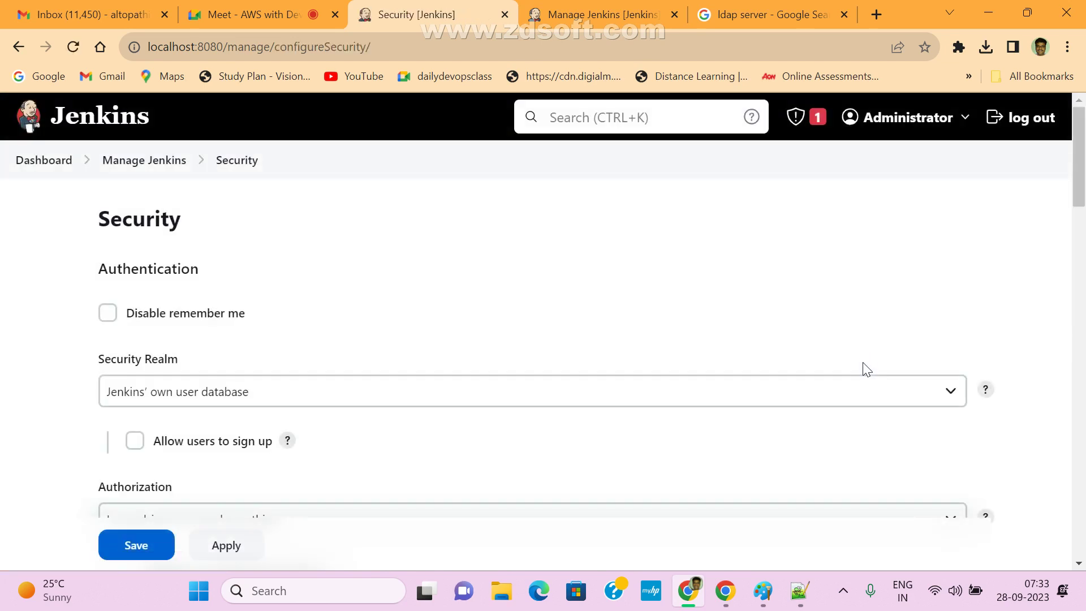
- Enable 'Allow users to sign up', read its warning, and save the security settings
left_click_drag(1078, 170, 1078, 202)
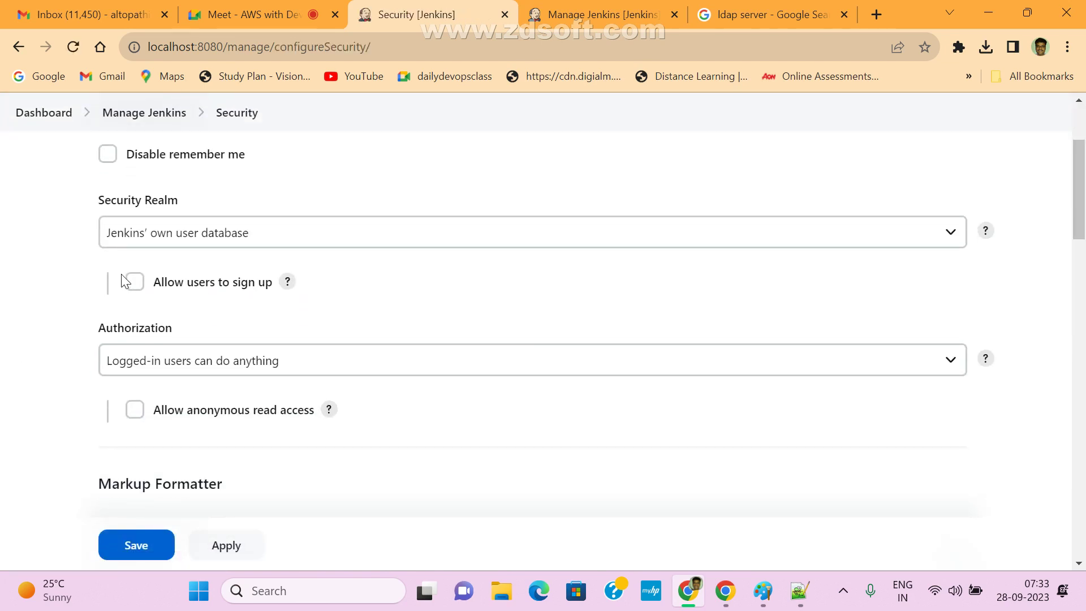
left_click(133, 282)
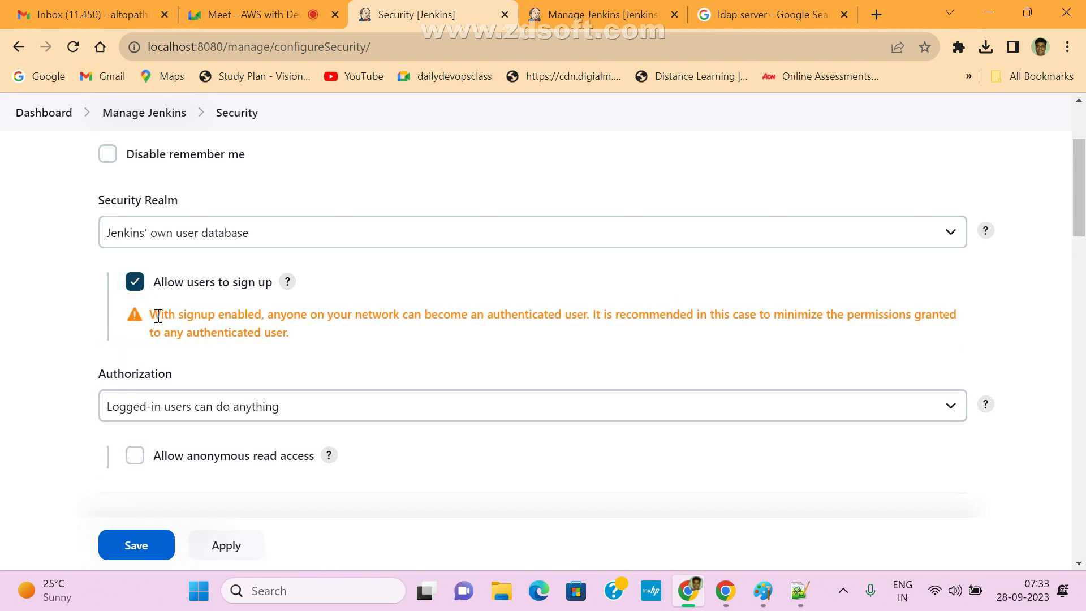
left_click_drag(159, 315, 602, 314)
left_click(263, 312)
left_click(657, 339)
left_click_drag(168, 336, 337, 342)
left_click(396, 346)
scroll(509, 447, "down", 1)
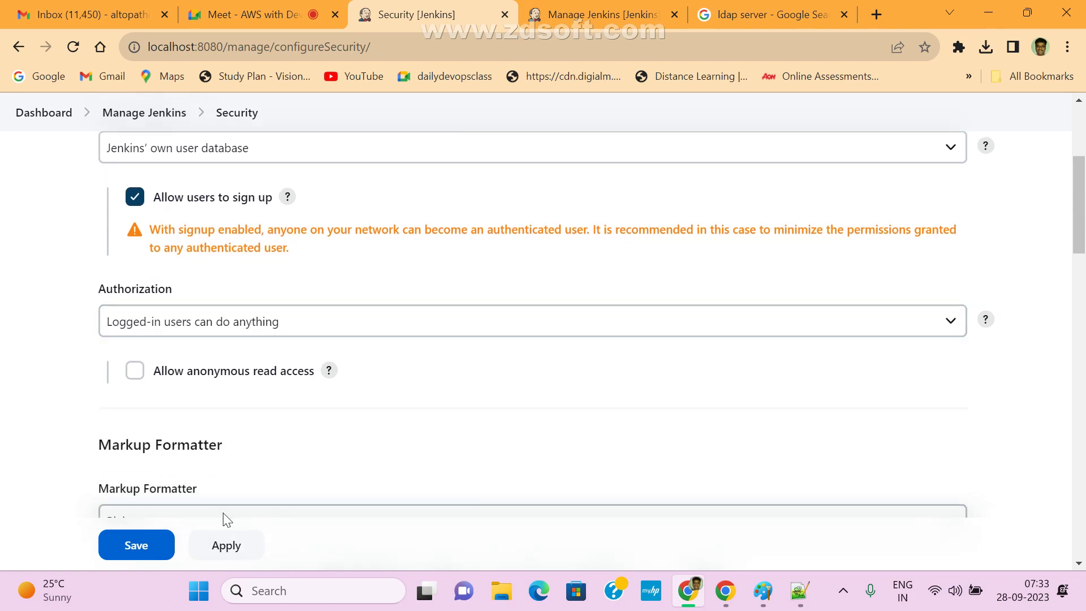
left_click(136, 545)
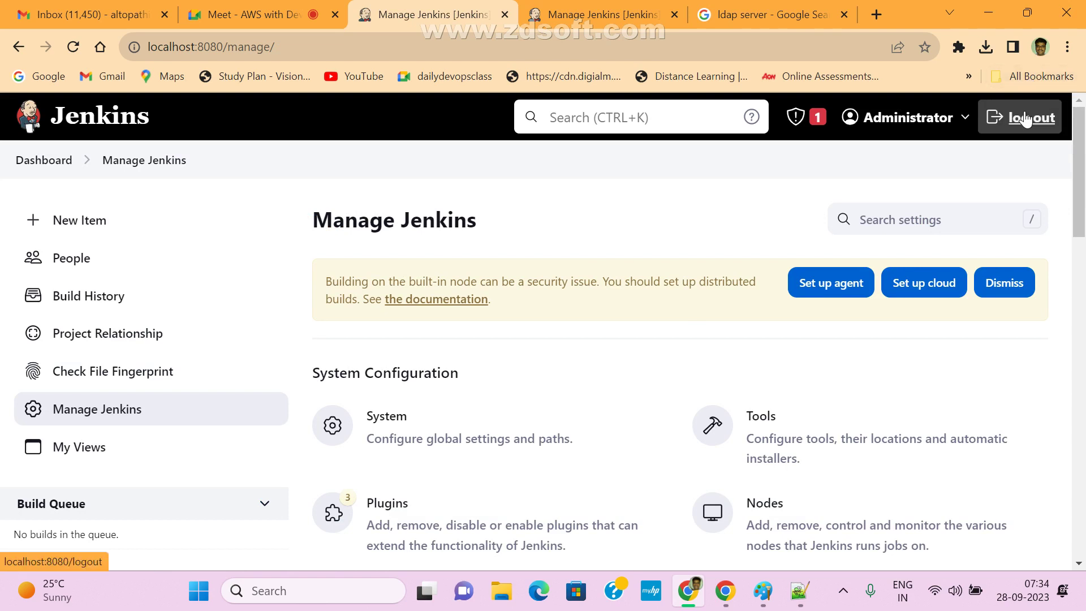
- Log out and inspect the new 'or register' link on the sign-in page
left_click(1029, 117)
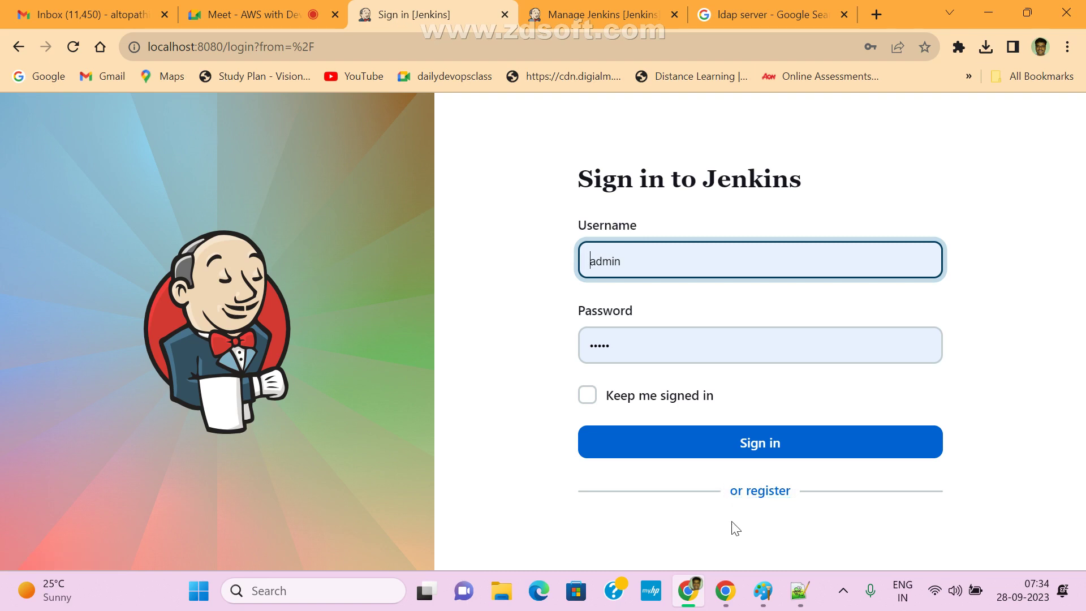
left_click_drag(581, 498, 716, 499)
left_click(950, 494)
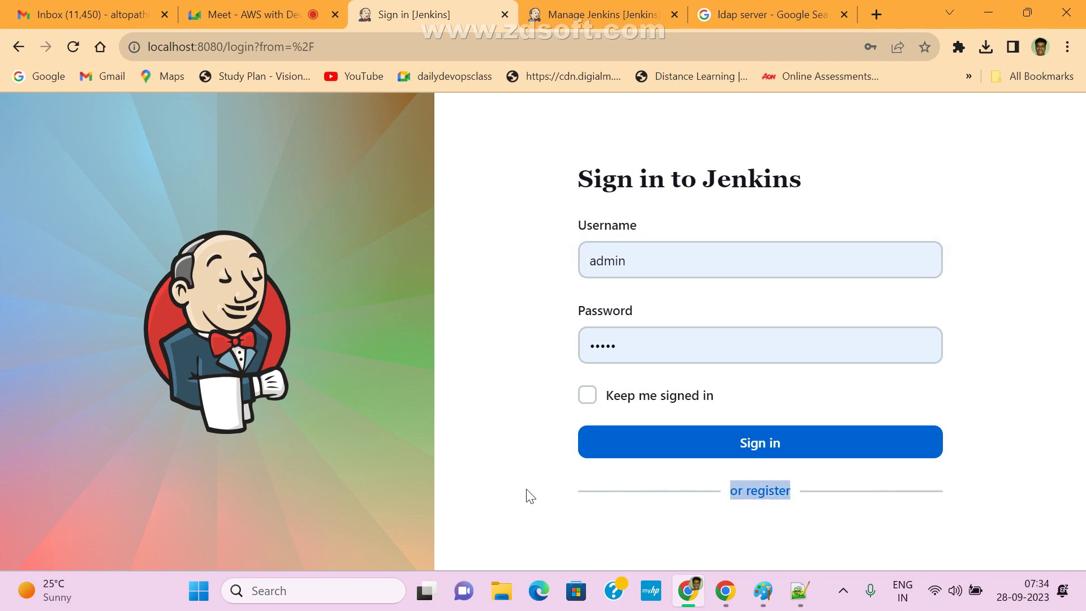
left_click(860, 491)
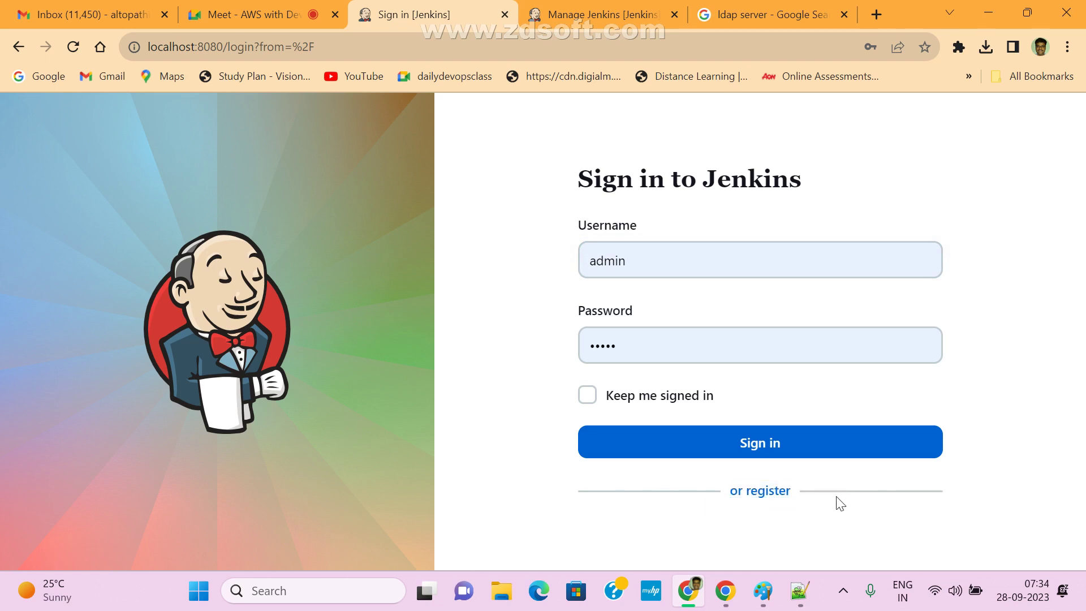
left_click_drag(577, 495, 830, 492)
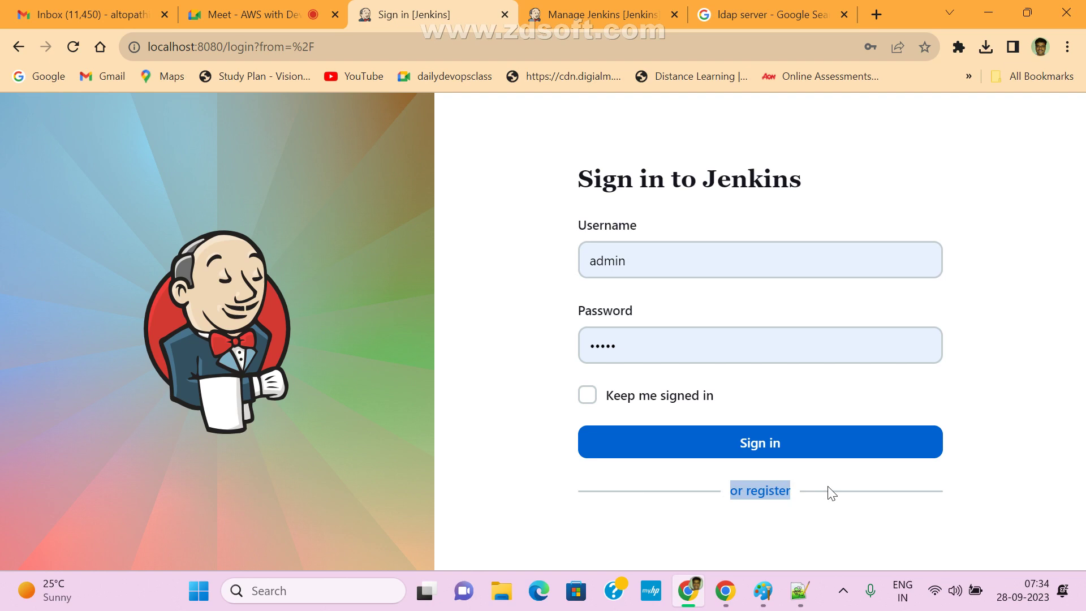
left_click(896, 493)
- Open the registration form and enter username devops, full name devops, and the suggested e-mail
left_click(760, 495)
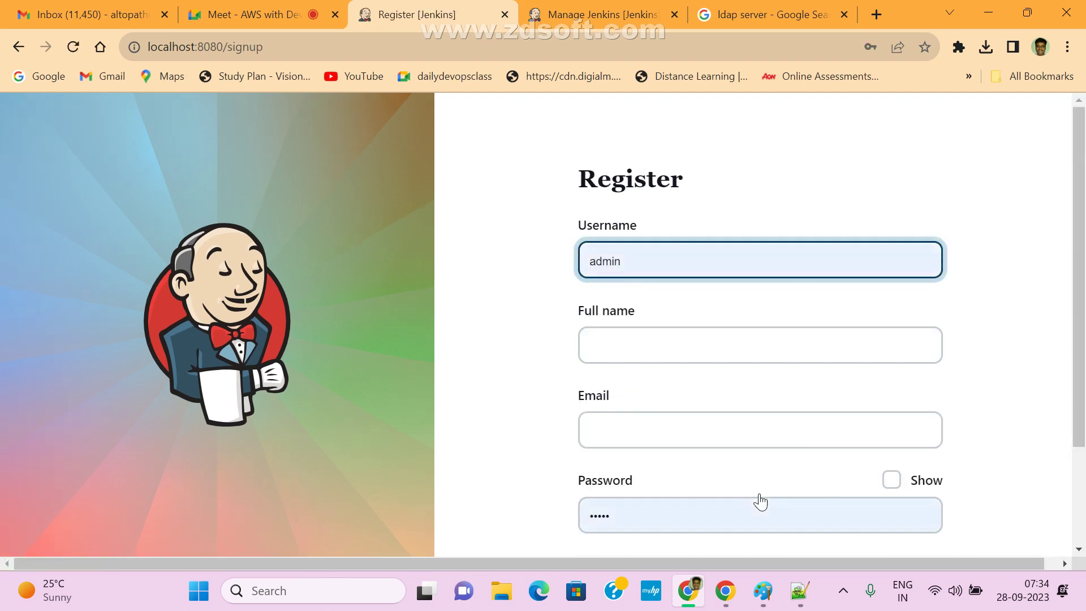
left_click(640, 254)
left_click_drag(674, 257, 468, 262)
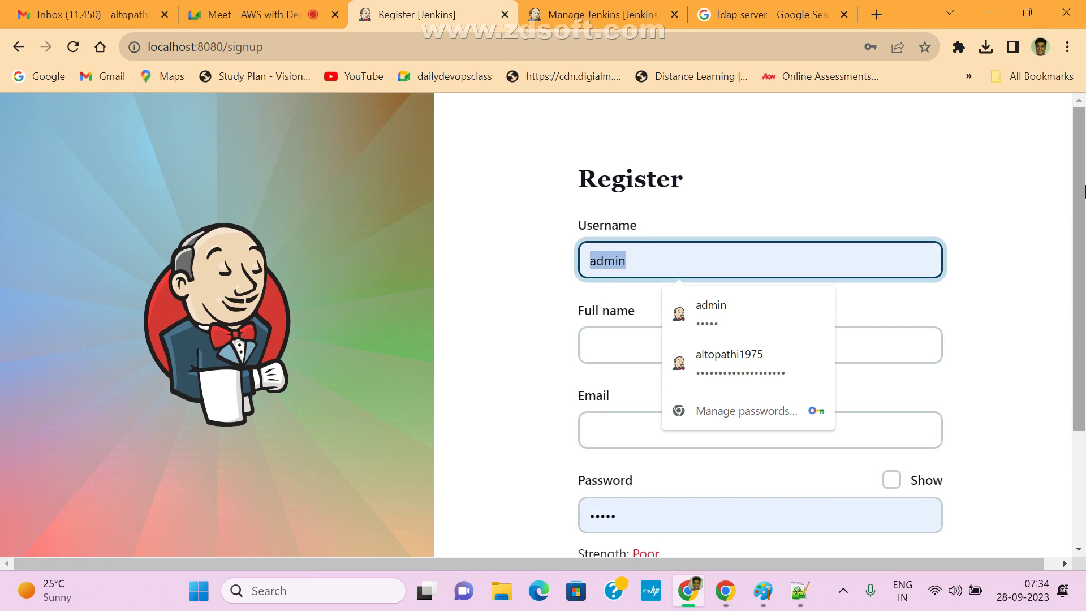
type("devops")
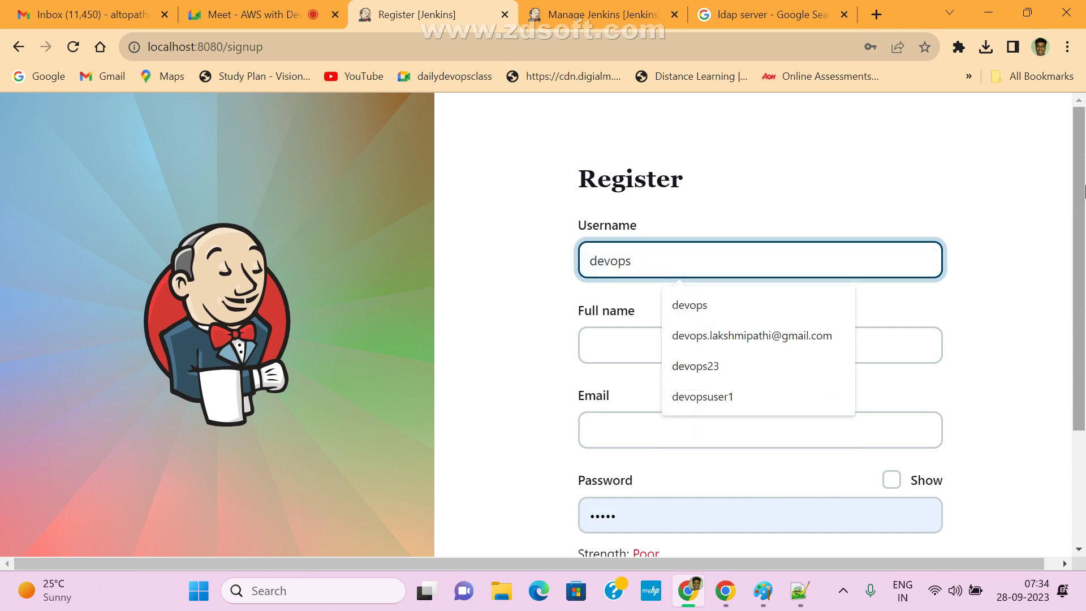
left_click(628, 340)
type("de")
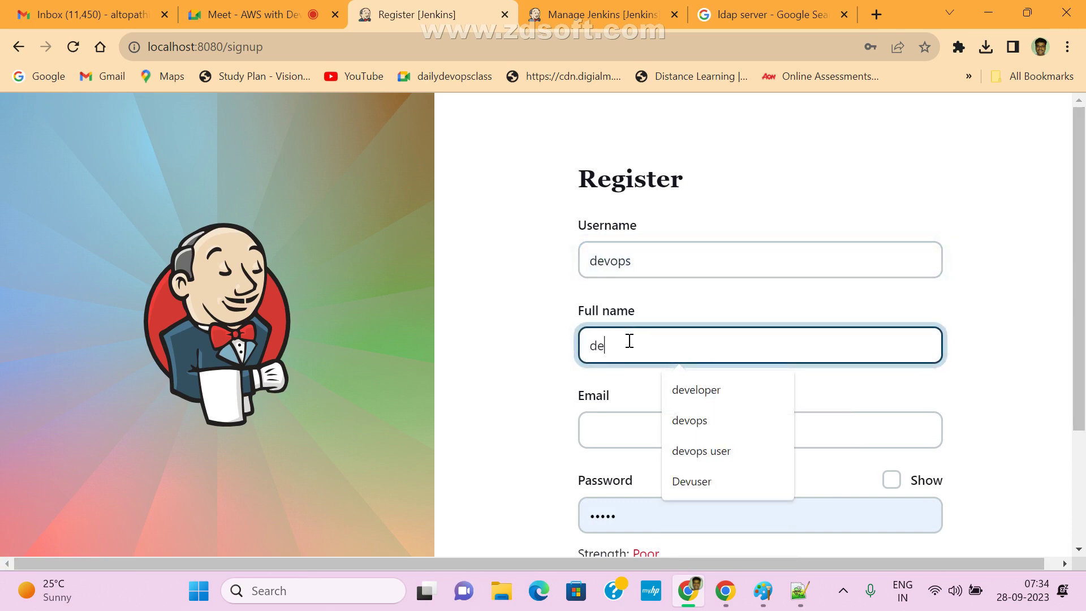
type("vops")
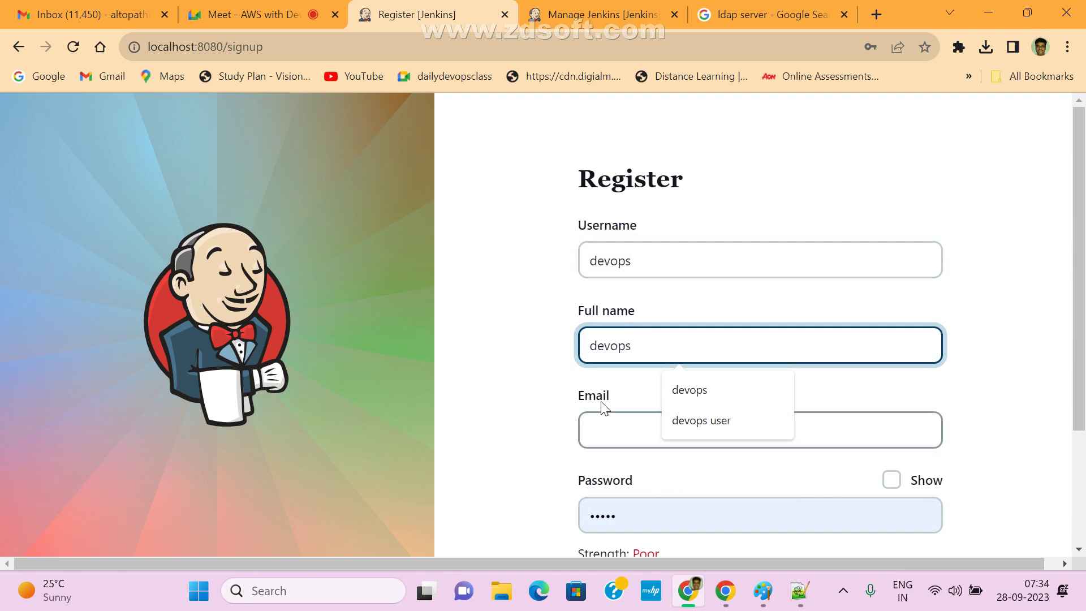
left_click(608, 430)
left_click(714, 478)
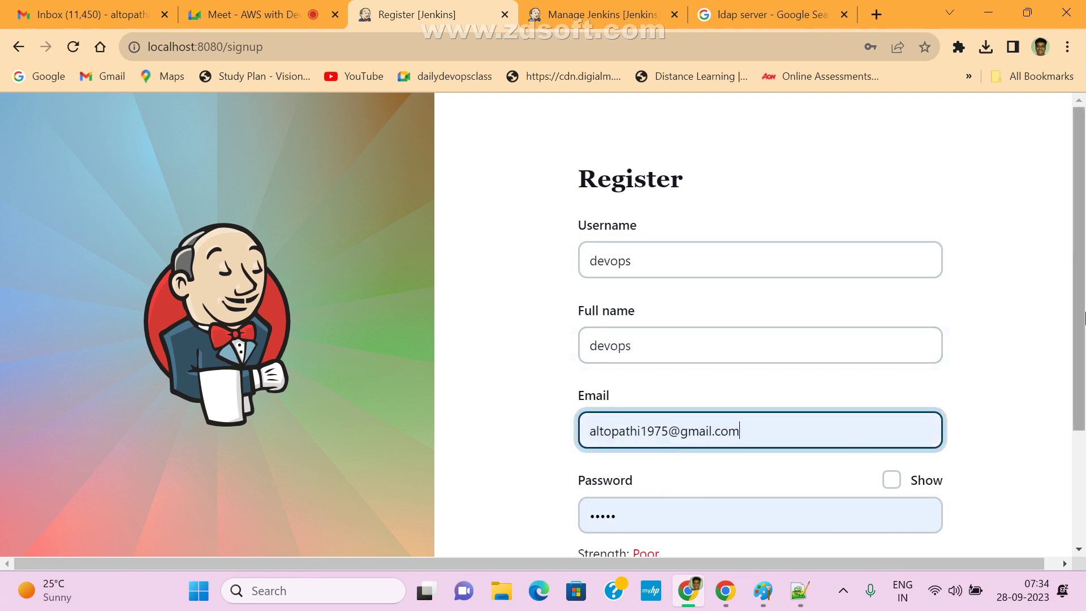
- Replace the prefilled password with the new account password, create the account, and dismiss the breach warning
scroll(769, 374, "down", 3)
double_click(678, 356)
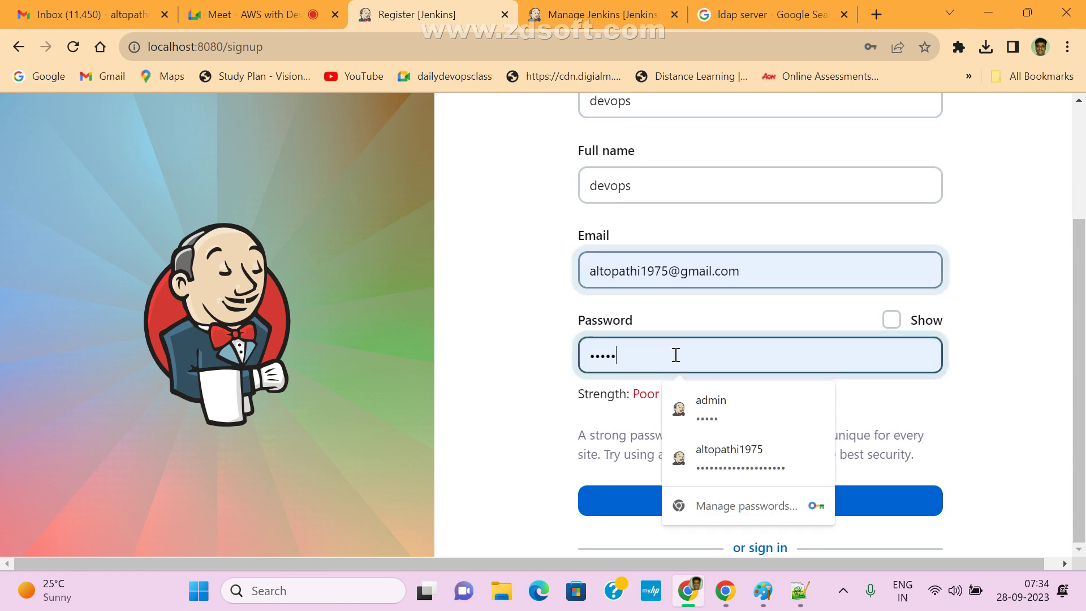
type("devops")
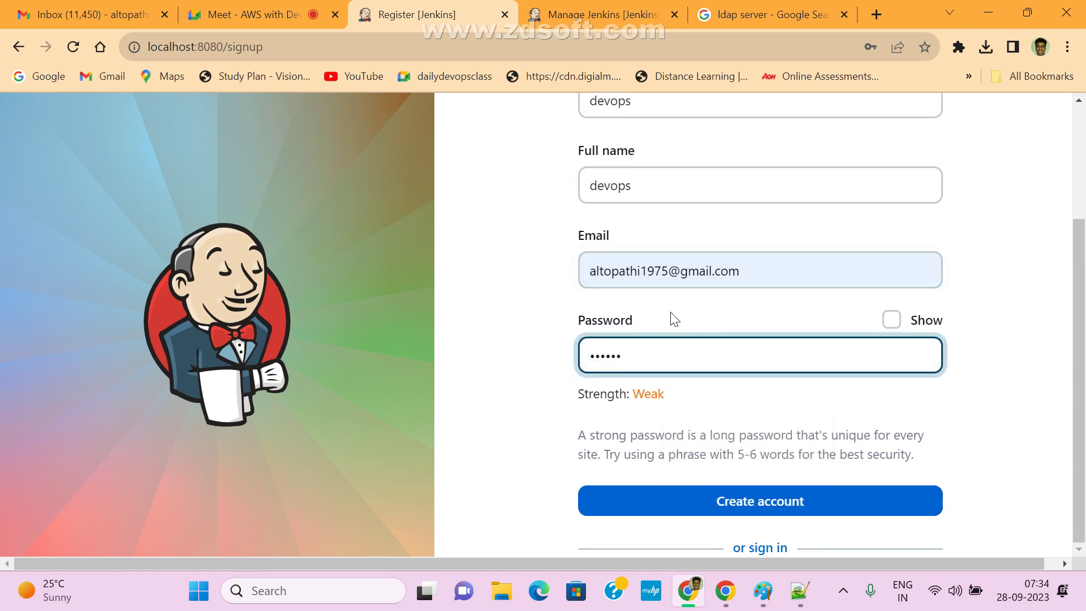
left_click(1055, 351)
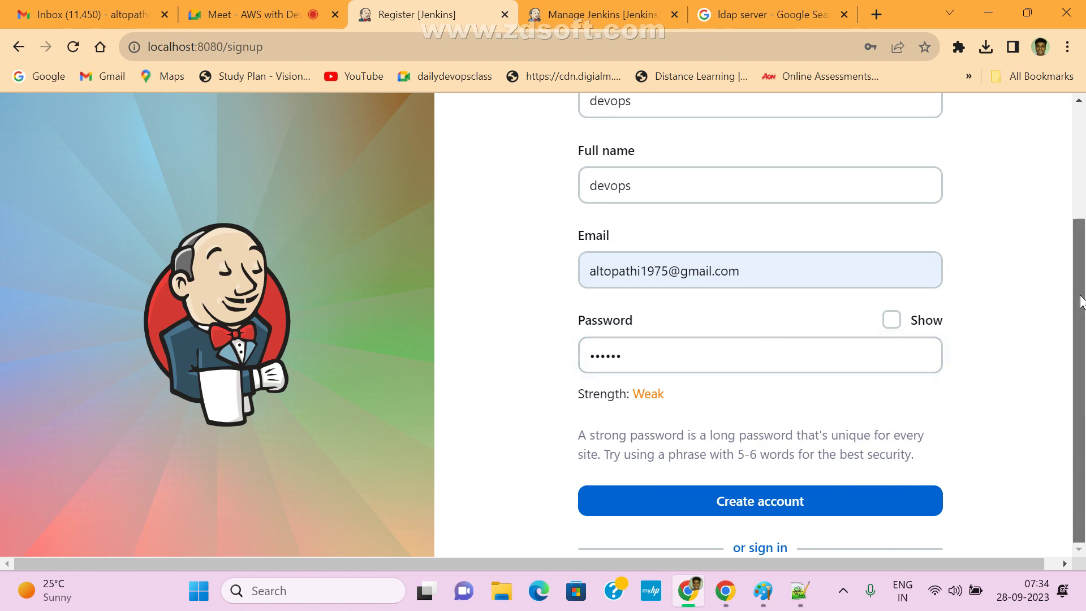
left_click(778, 509)
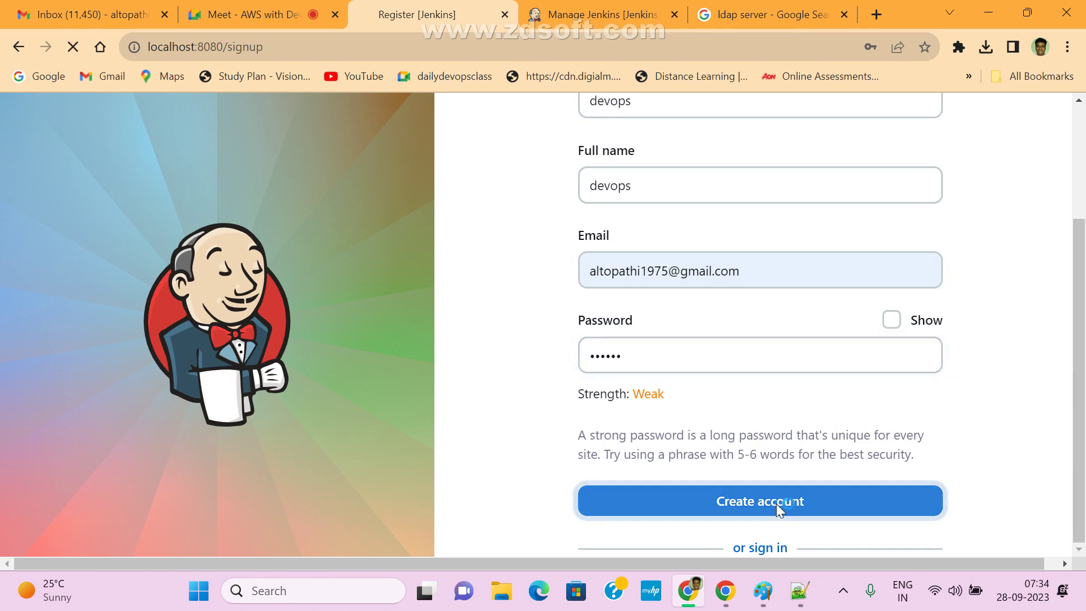
left_click(673, 276)
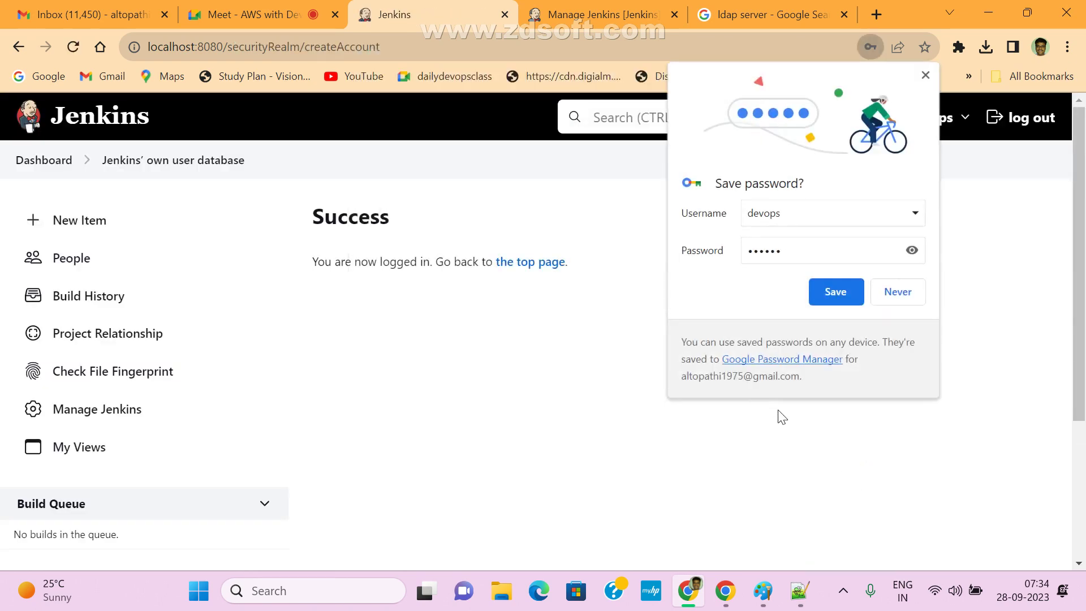
- Decline saving the password, then open the Users list from Manage Jenkins via the Dashboard
left_click(894, 294)
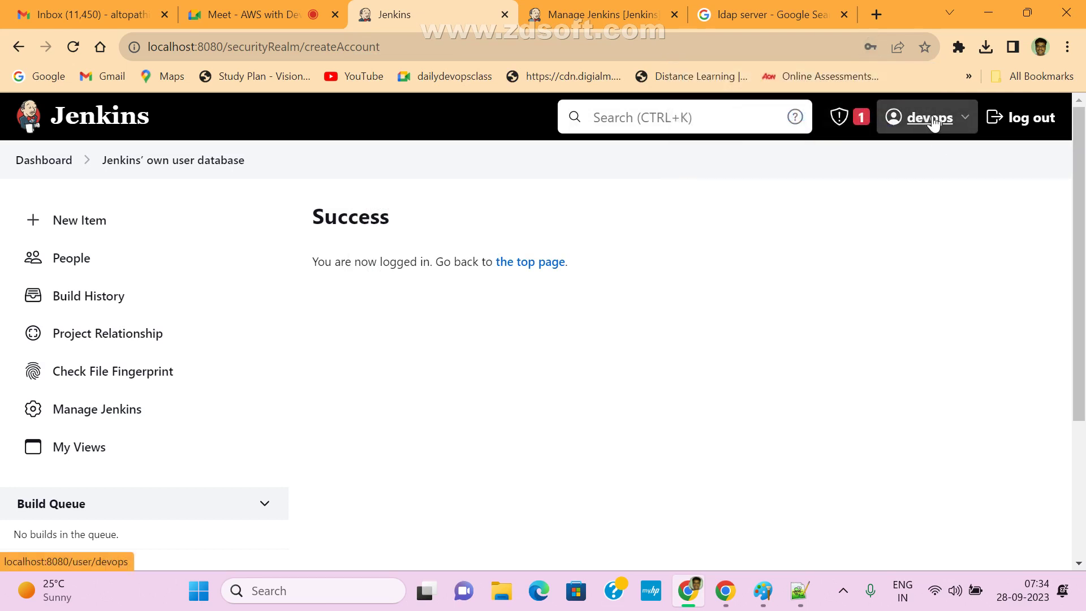
left_click(46, 165)
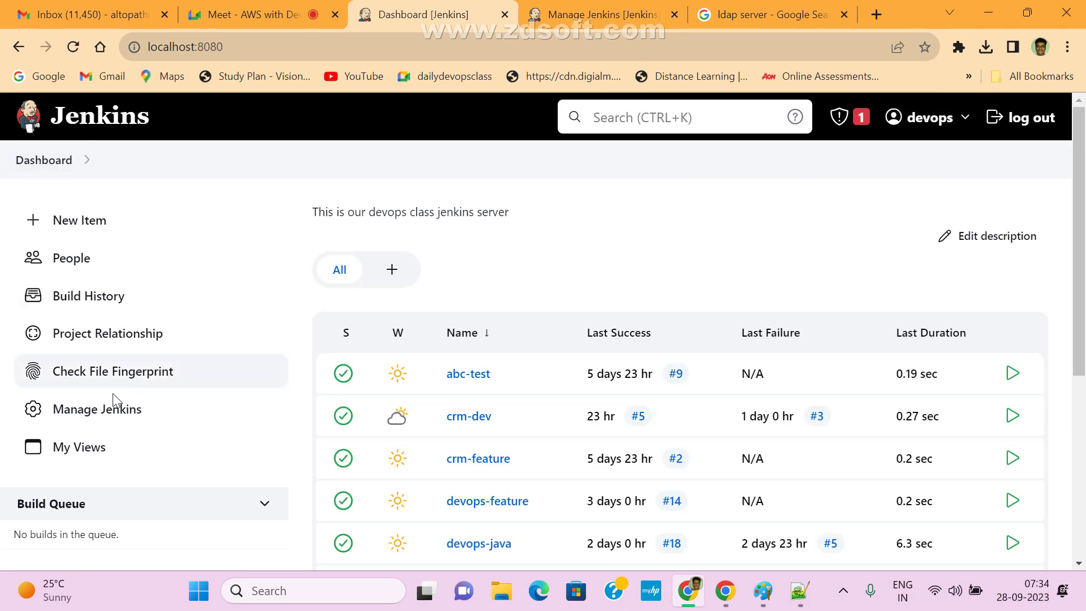
left_click(99, 412)
scroll(1075, 314, "down", 5)
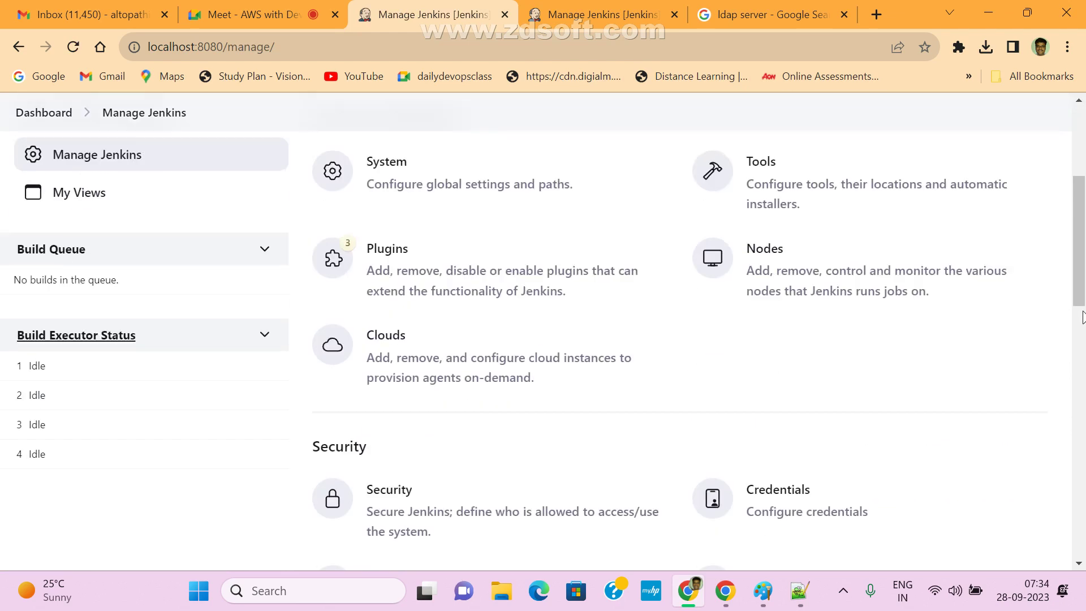
scroll(842, 468, "down", 5)
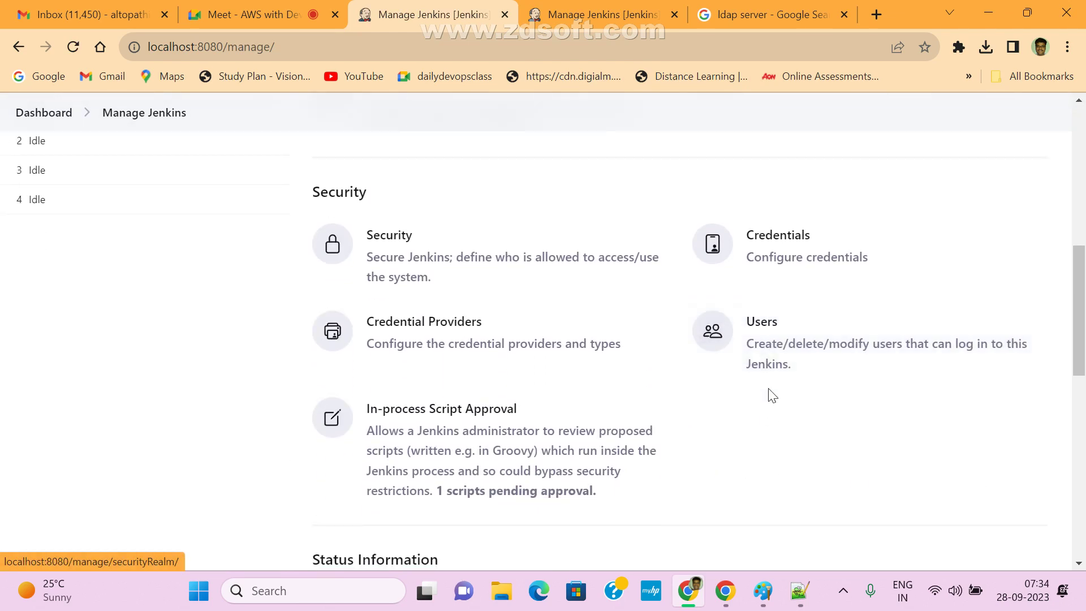
left_click(767, 334)
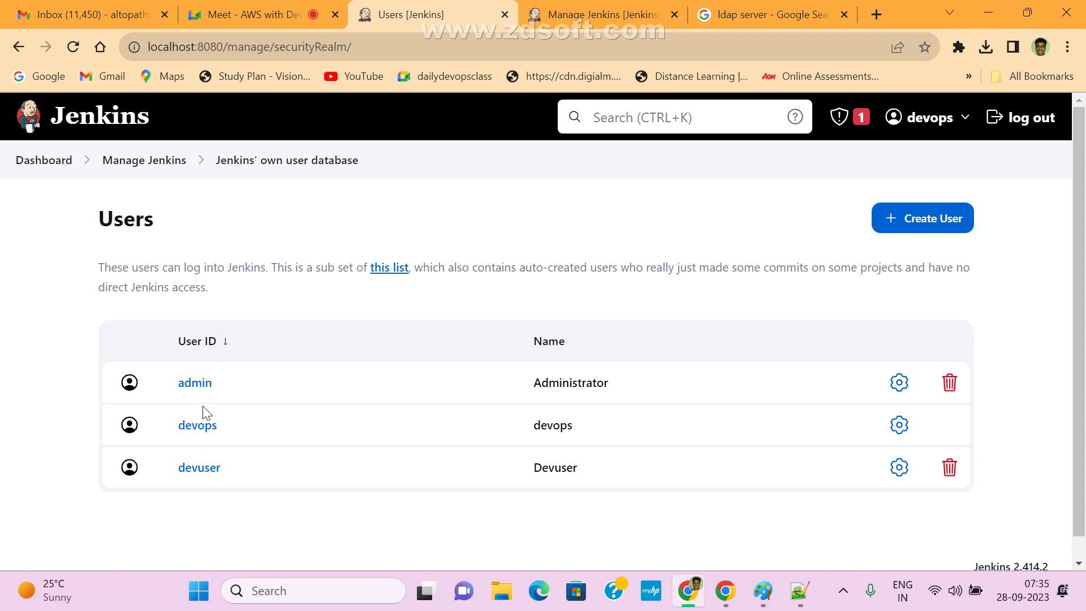
- Log the devops user out of Jenkins
left_click(1033, 118)
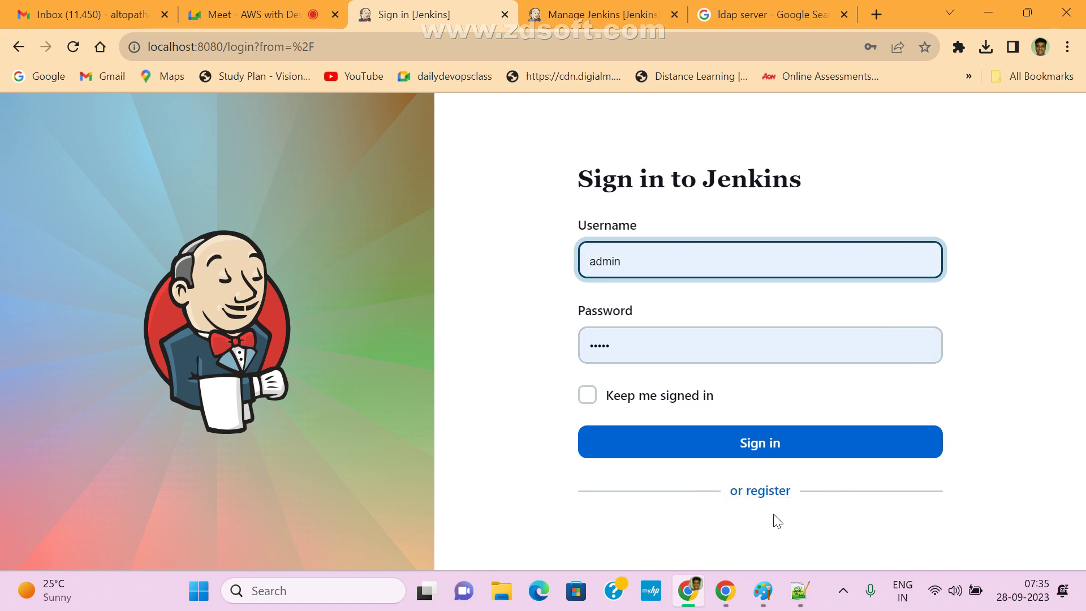
left_click_drag(835, 532, 722, 521)
left_click(830, 525)
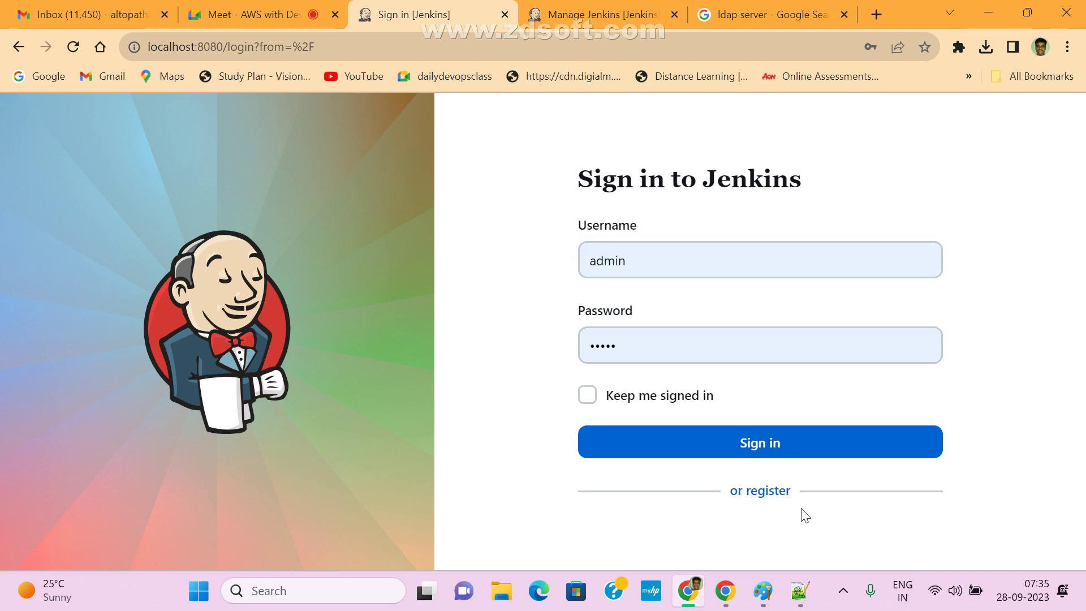
left_click_drag(825, 517, 724, 508)
left_click(810, 535)
- Sign in as administrator and untick 'Allow users to sign up' in Manage Jenkins > Security
left_click(775, 448)
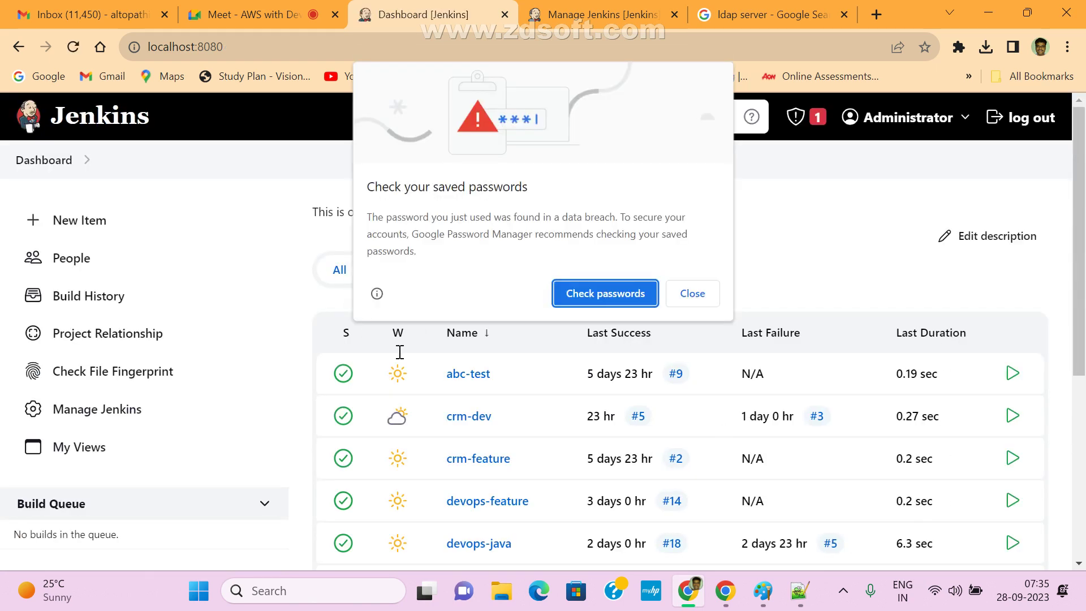
left_click(691, 294)
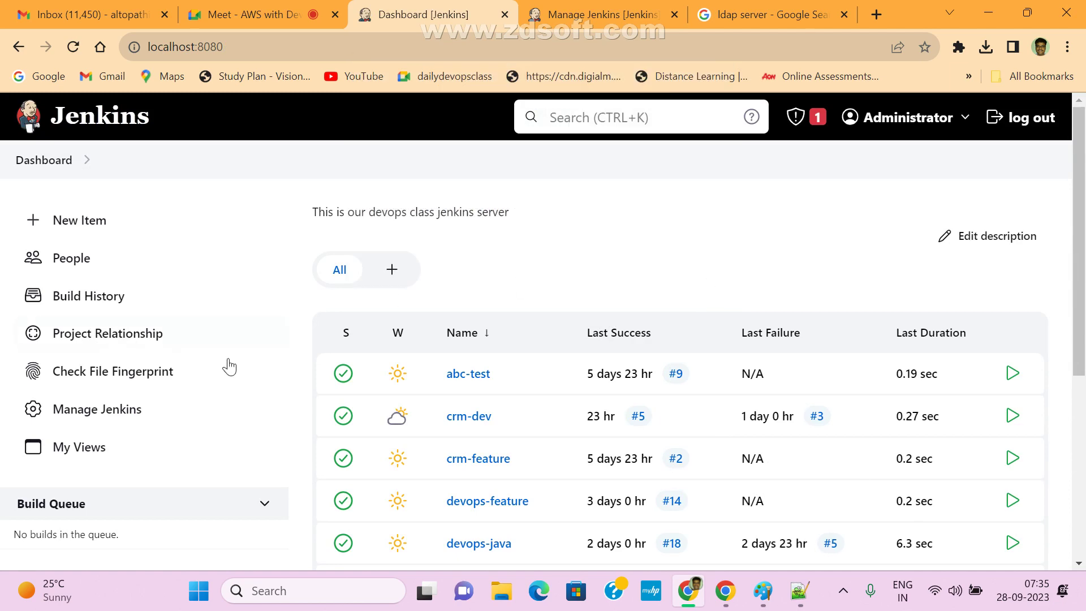
left_click(109, 408)
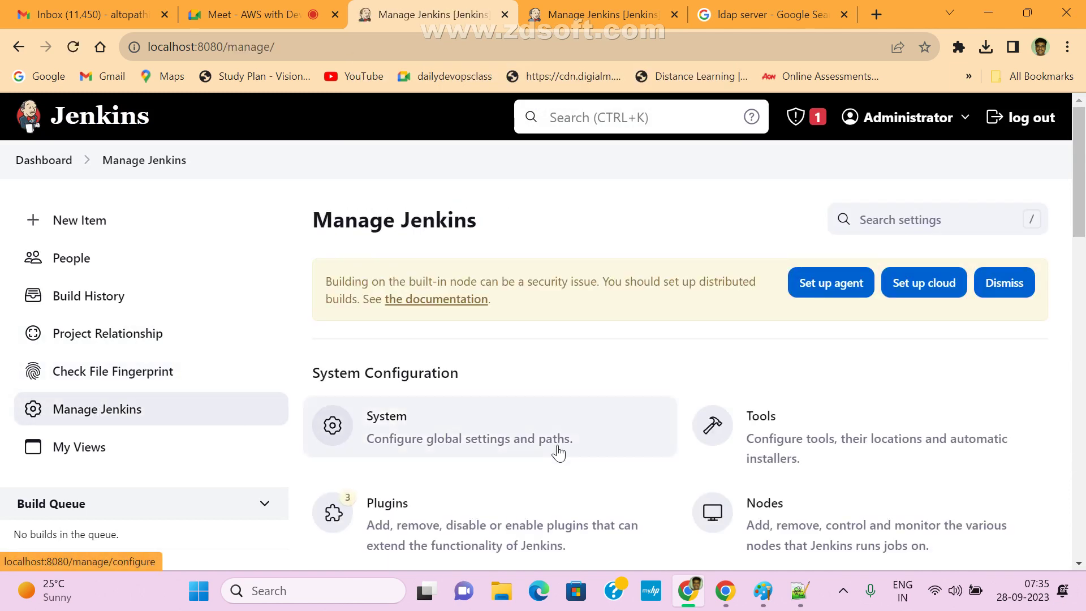
scroll(594, 482, "down", 1)
scroll(594, 482, "down", 4)
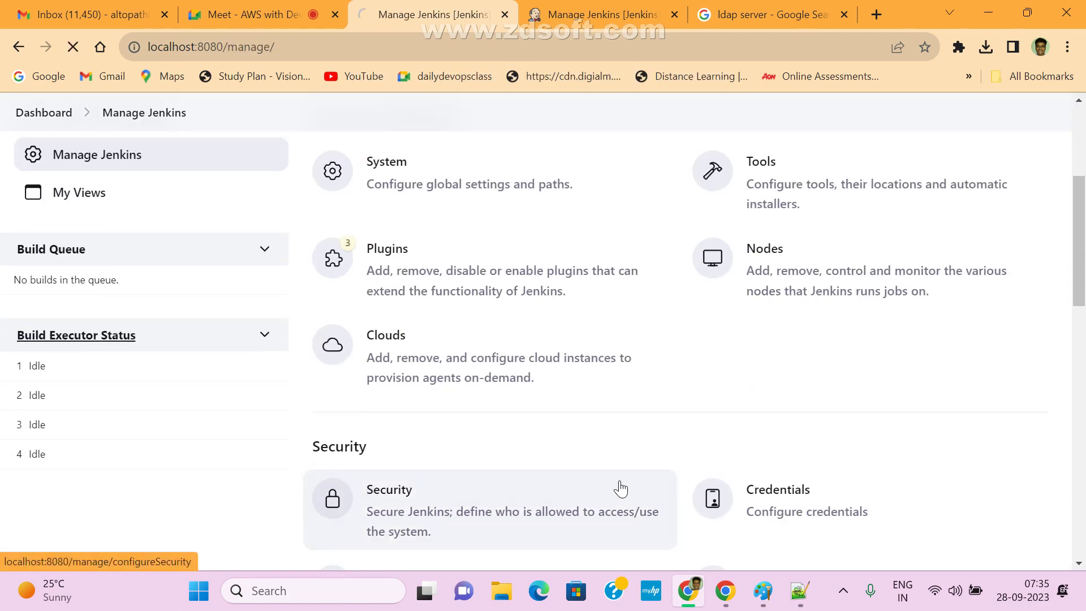
left_click(622, 486)
scroll(487, 357, "down", 3)
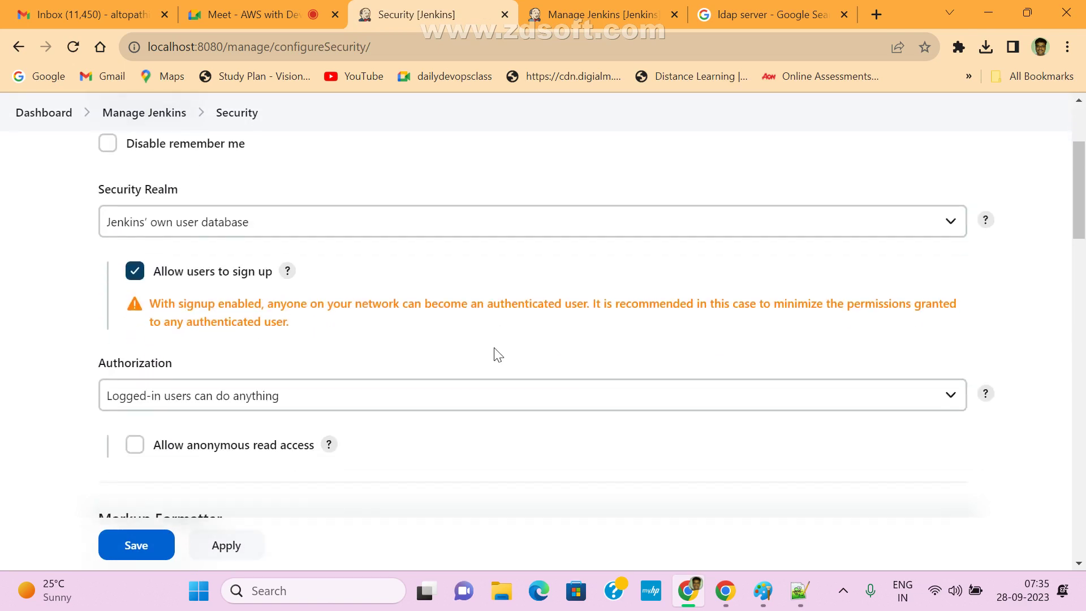
left_click(132, 282)
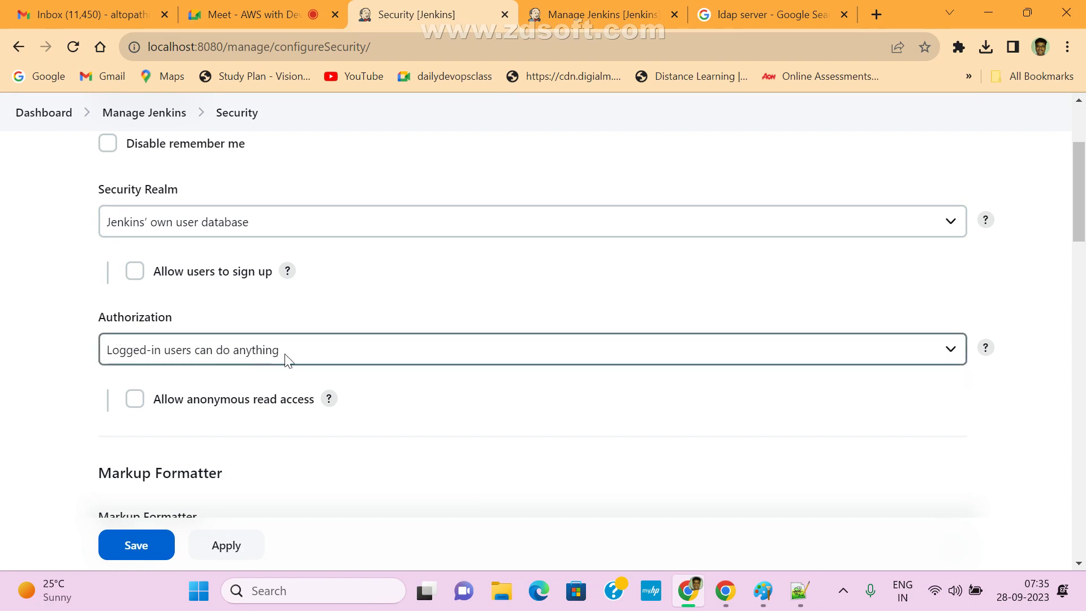
- Keep Authorization on 'Logged-in users can do anything', then bring Paint to the front
left_click(225, 357)
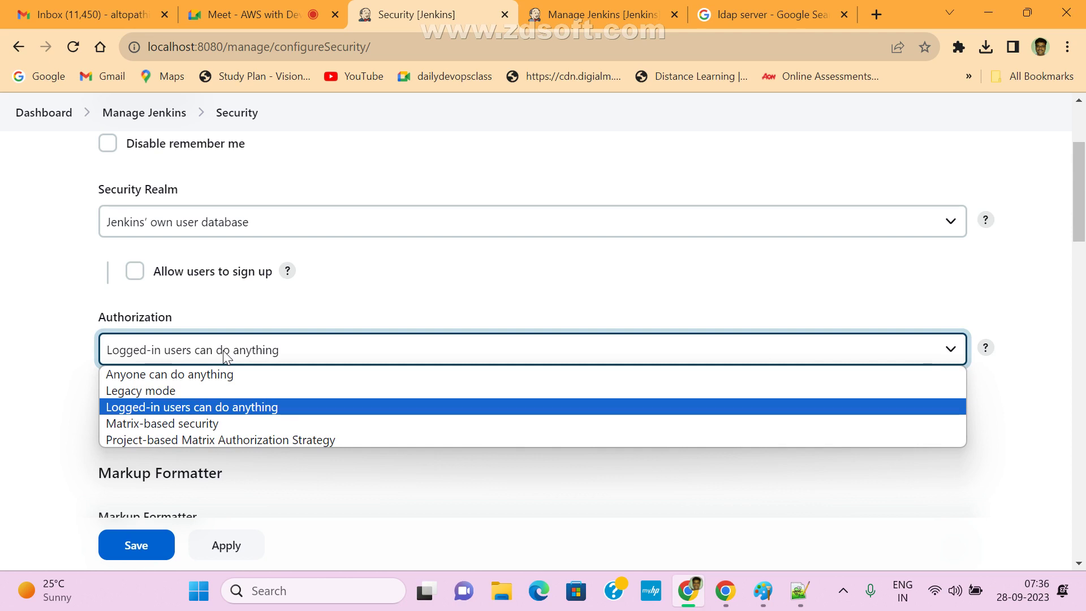
left_click(314, 310)
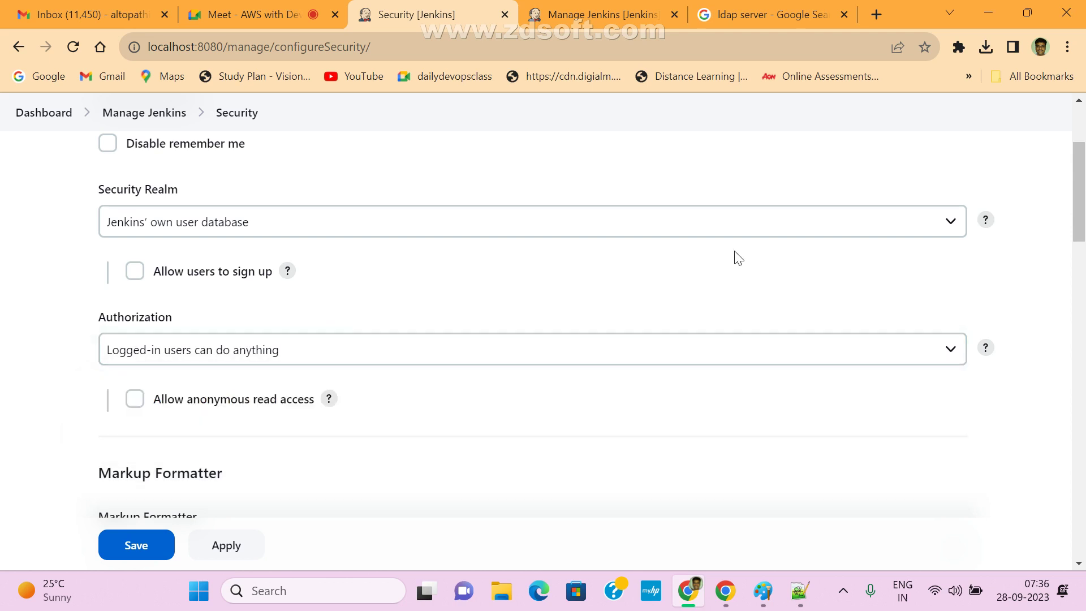
scroll(739, 258, "up", 3)
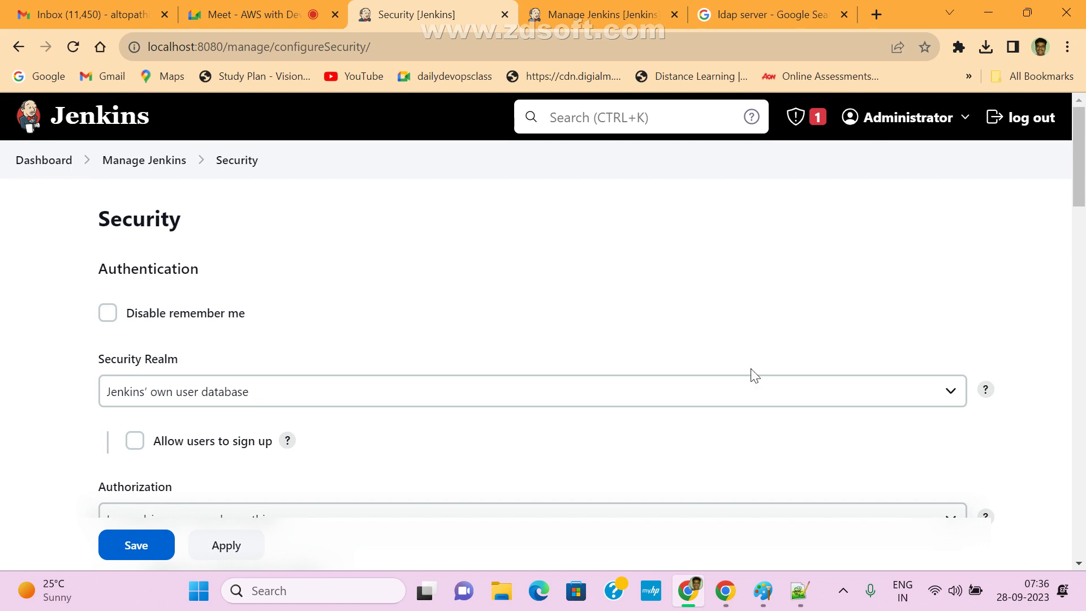
scroll(406, 459, "down", 3)
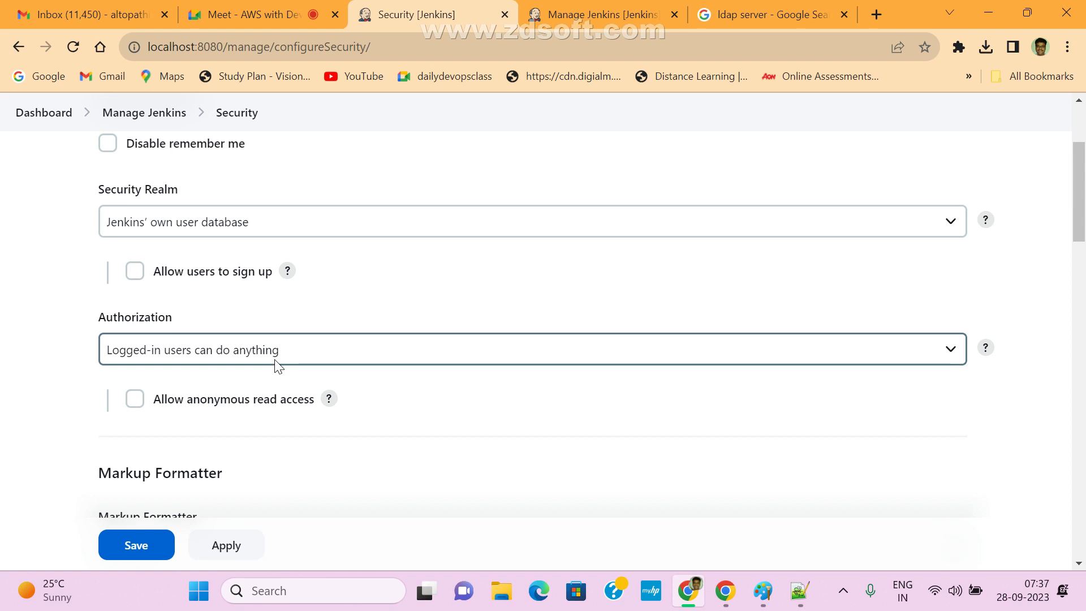
left_click(276, 361)
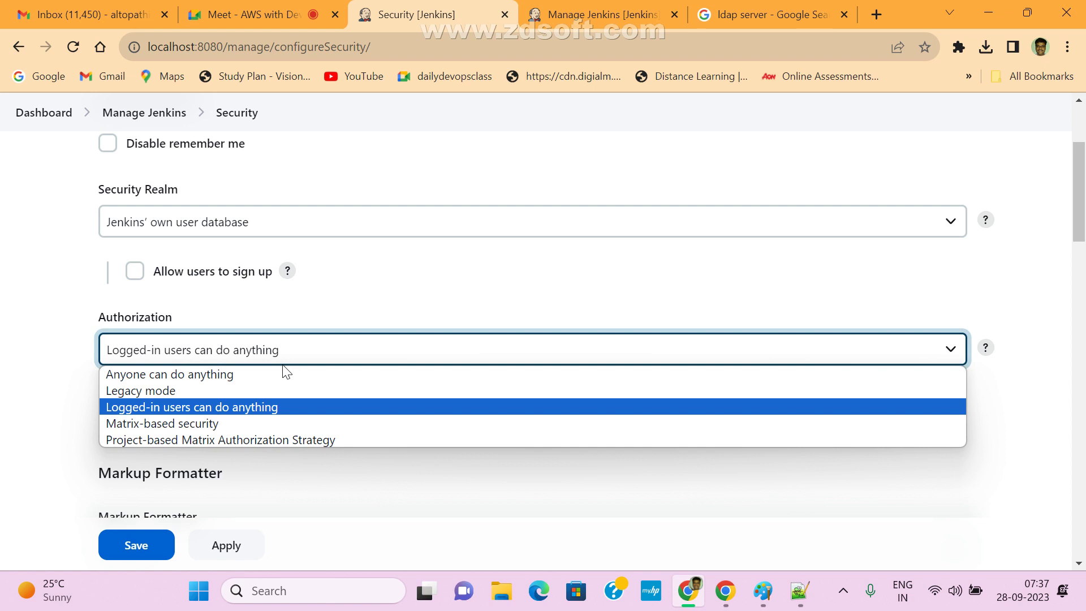
left_click(764, 594)
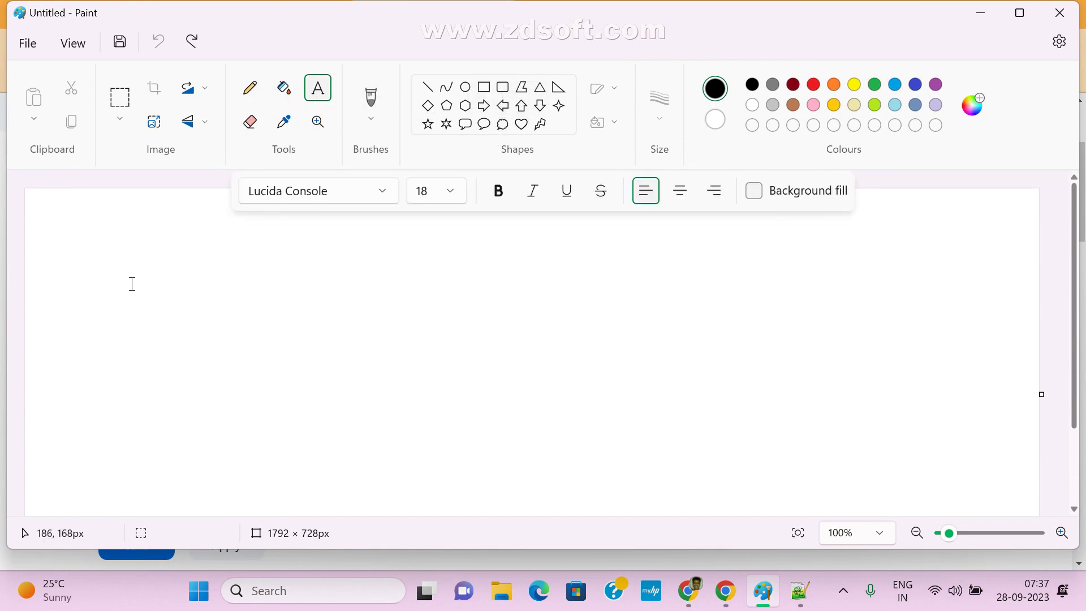
- Add a 'RolBased' text note on the Paint canvas and return to the browser
left_click(147, 293)
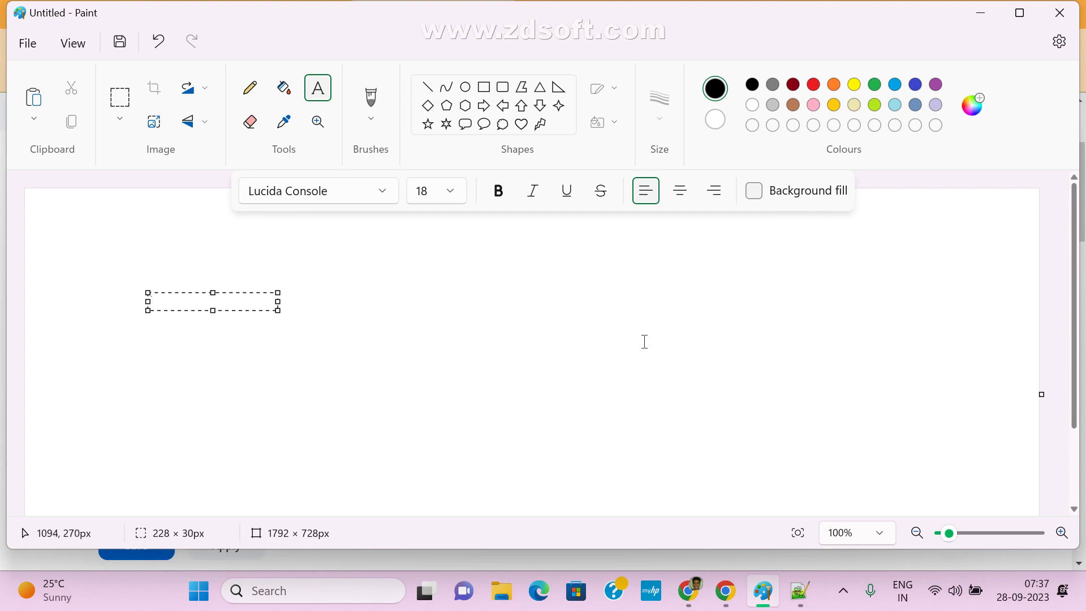
type("RolBase")
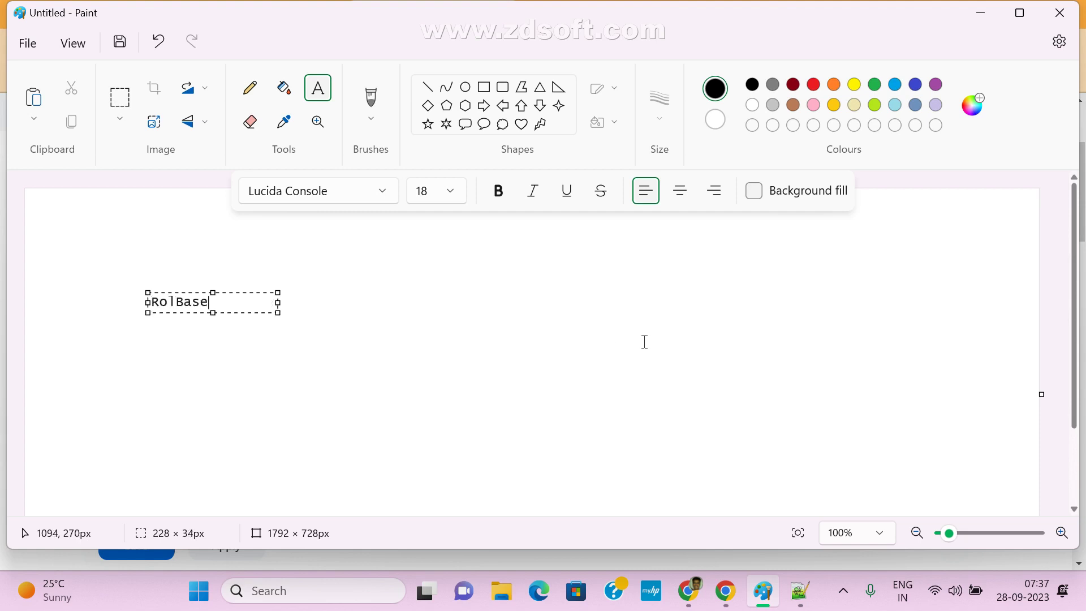
type("d Autho")
key("BackSpace")
key("BackSpace")
key("BackSpace")
key("BackSpace")
key("BackSpace")
key("BackSpace")
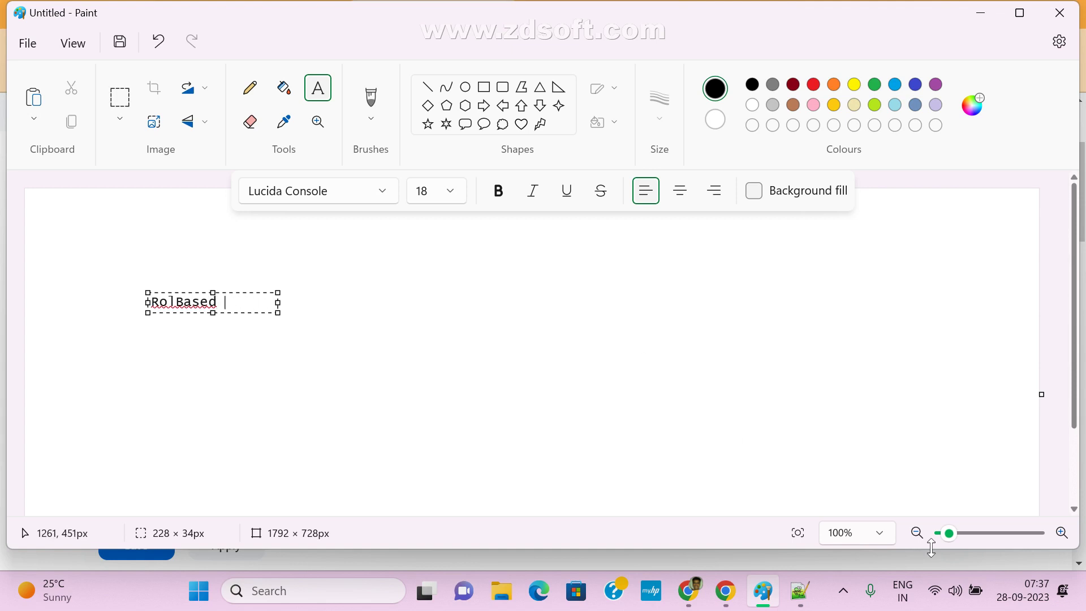
left_click(691, 576)
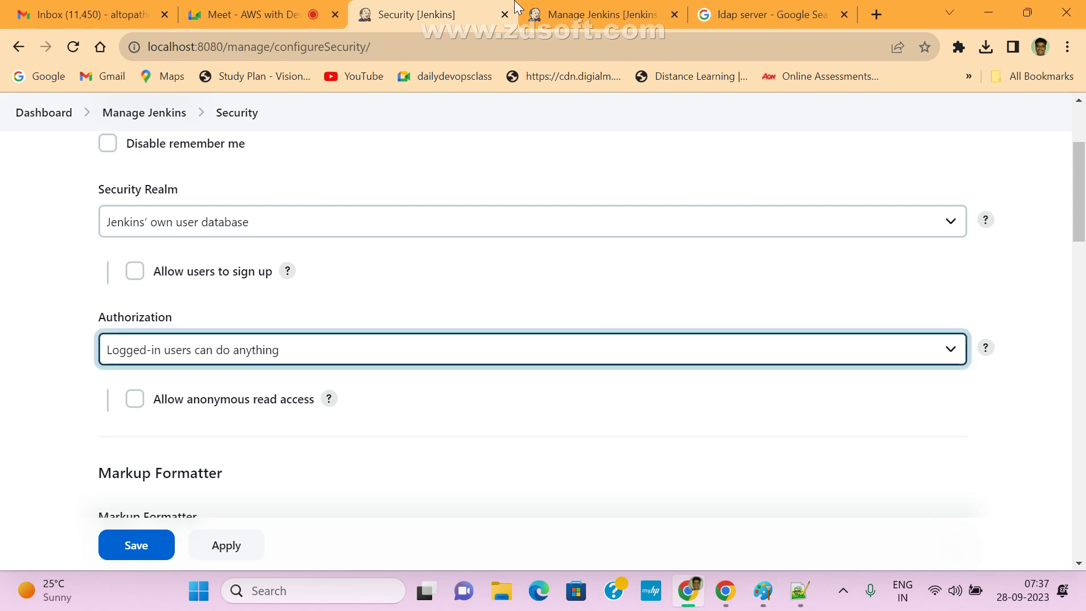
- Open Available plugins and filter the list with the search term 'Role'
left_click(593, 12)
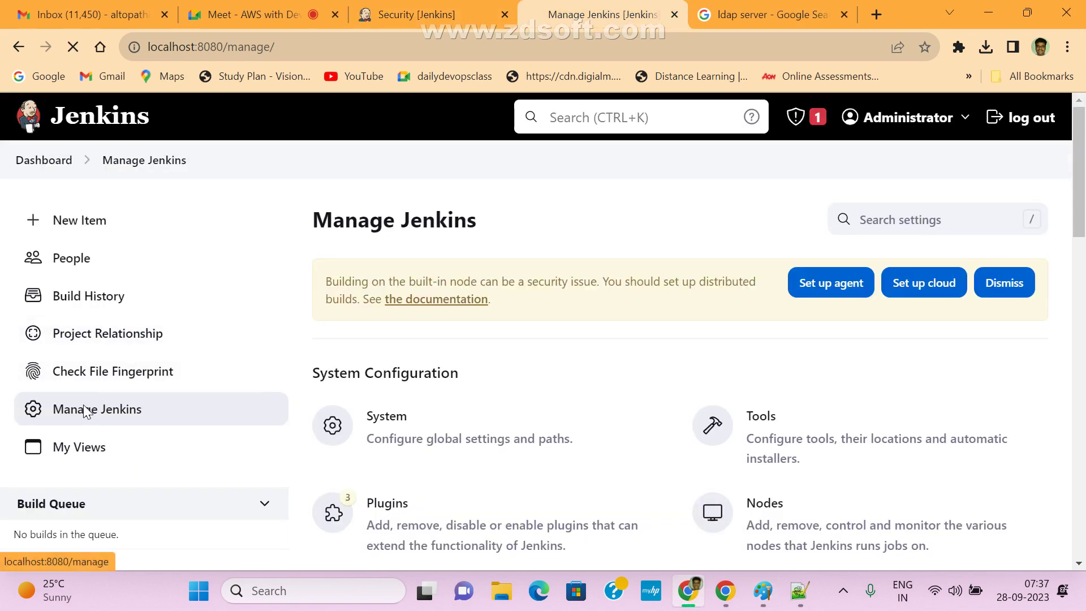
scroll(378, 354, "down", 3)
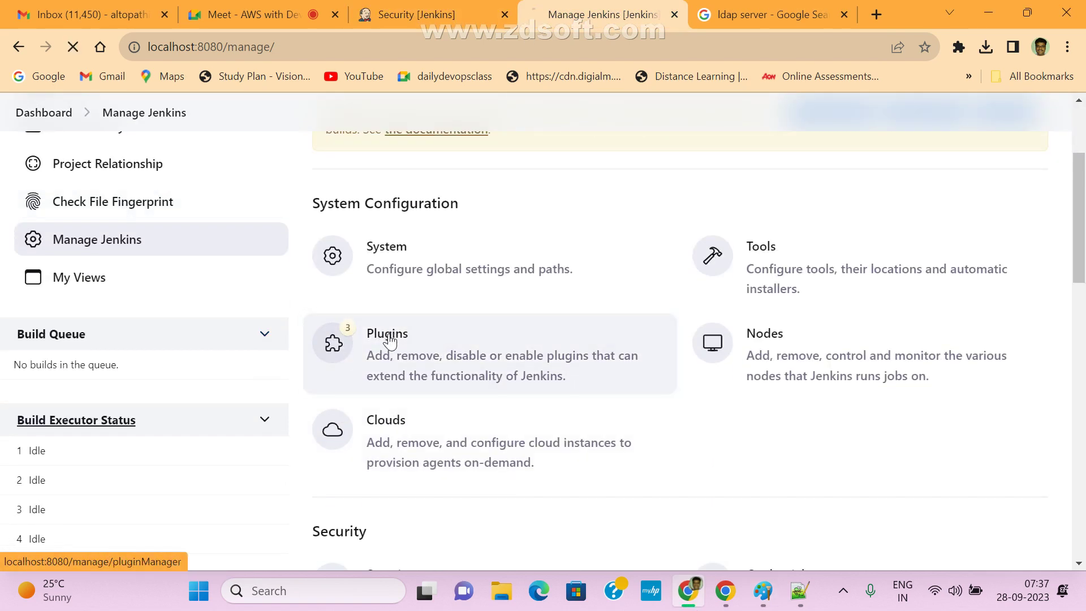
left_click(379, 350)
left_click(92, 257)
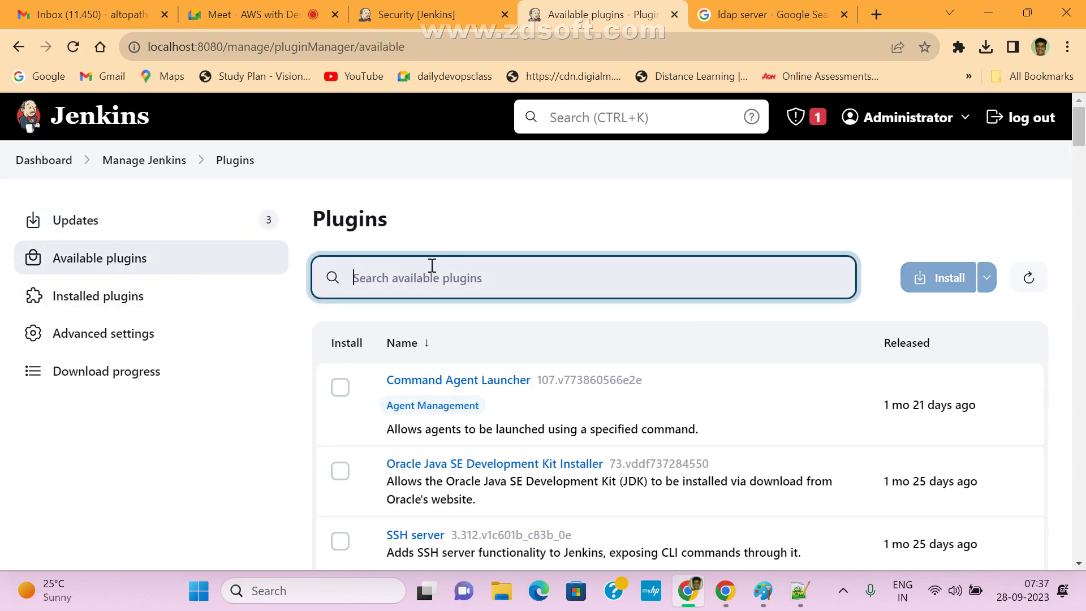
type("RoleB")
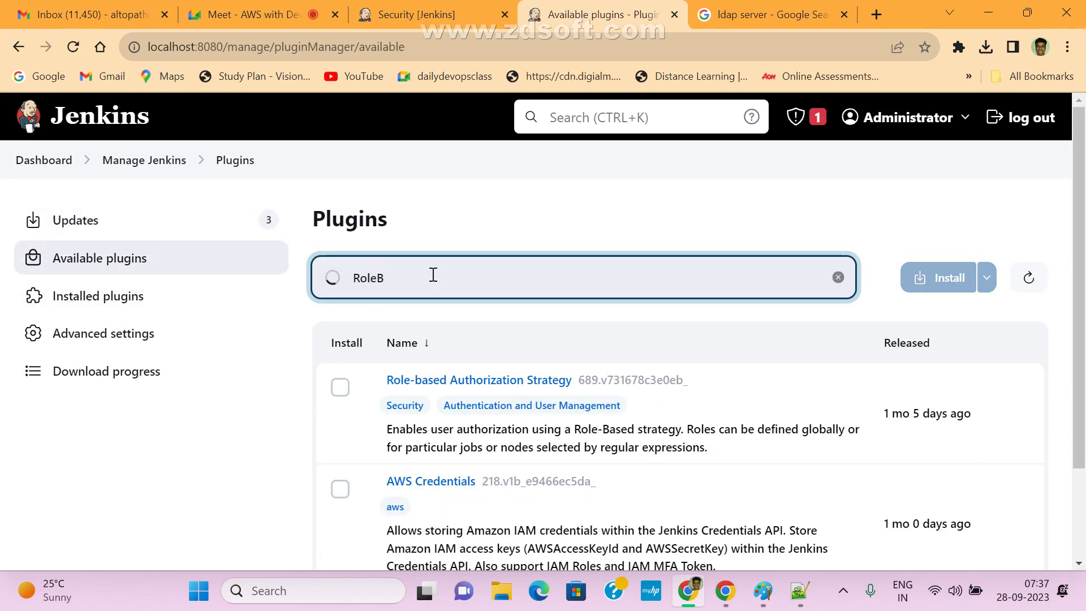
key("BackSpace")
- Highlight the Role-based Authorization Strategy plugin description, then switch back to Paint
left_click_drag(431, 431, 380, 431)
left_click(443, 433)
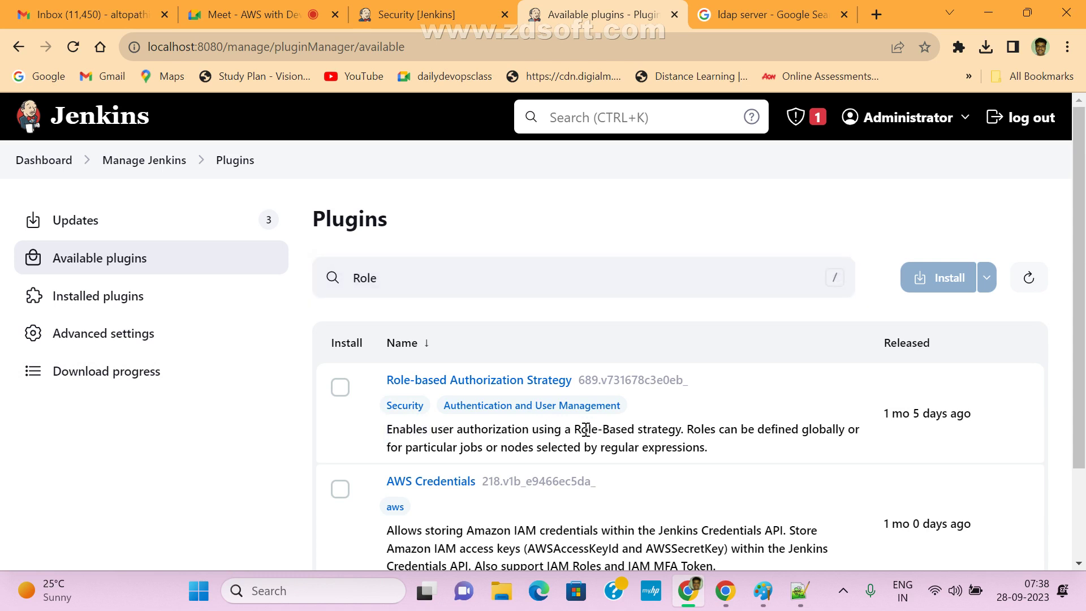
left_click_drag(582, 431, 676, 443)
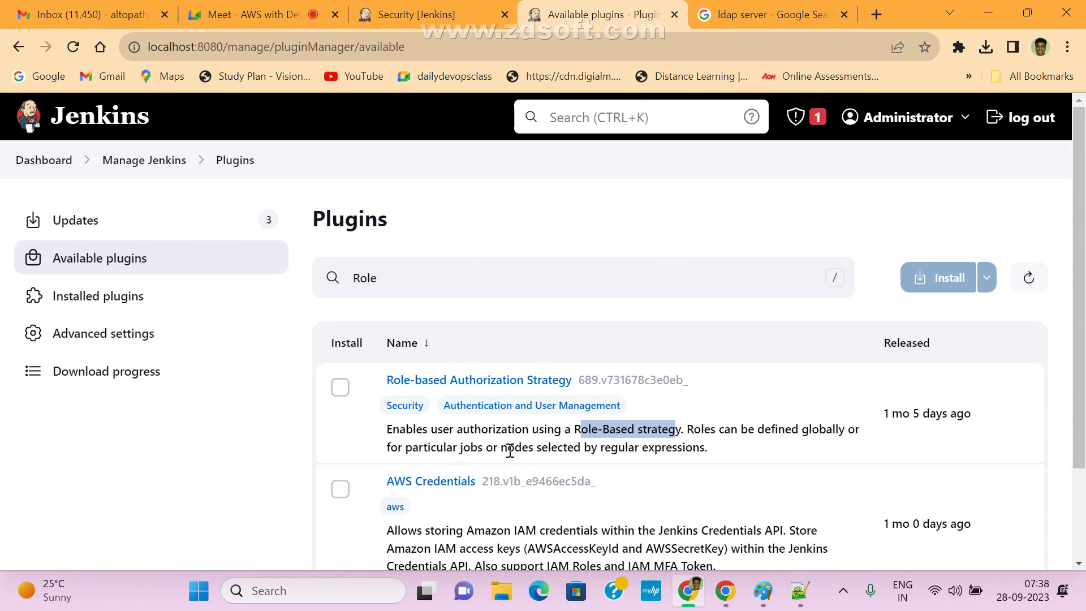
left_click(711, 453)
left_click_drag(711, 452, 381, 428)
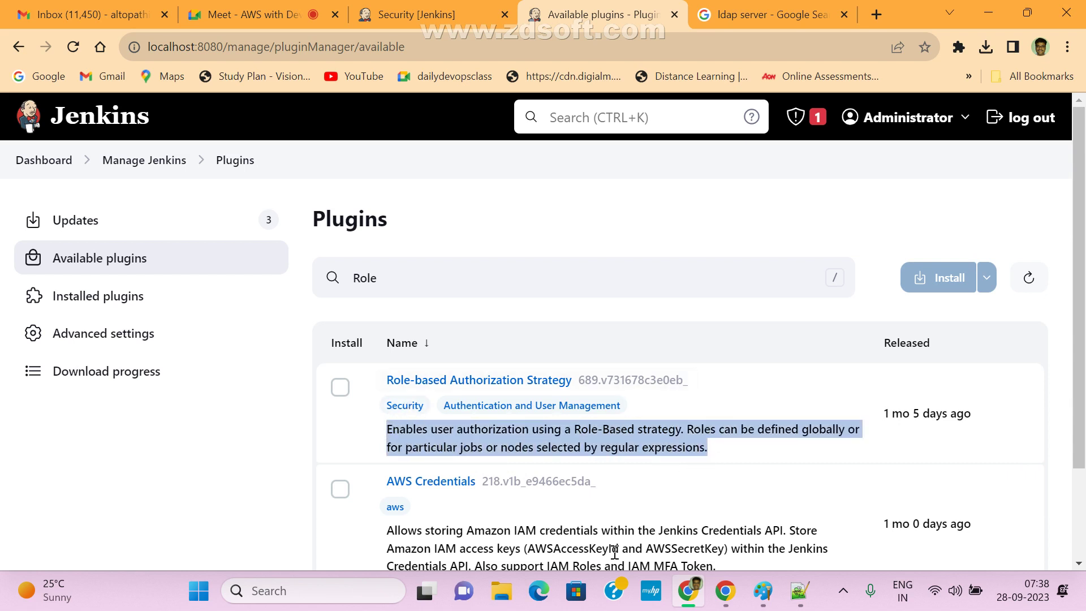
left_click(776, 598)
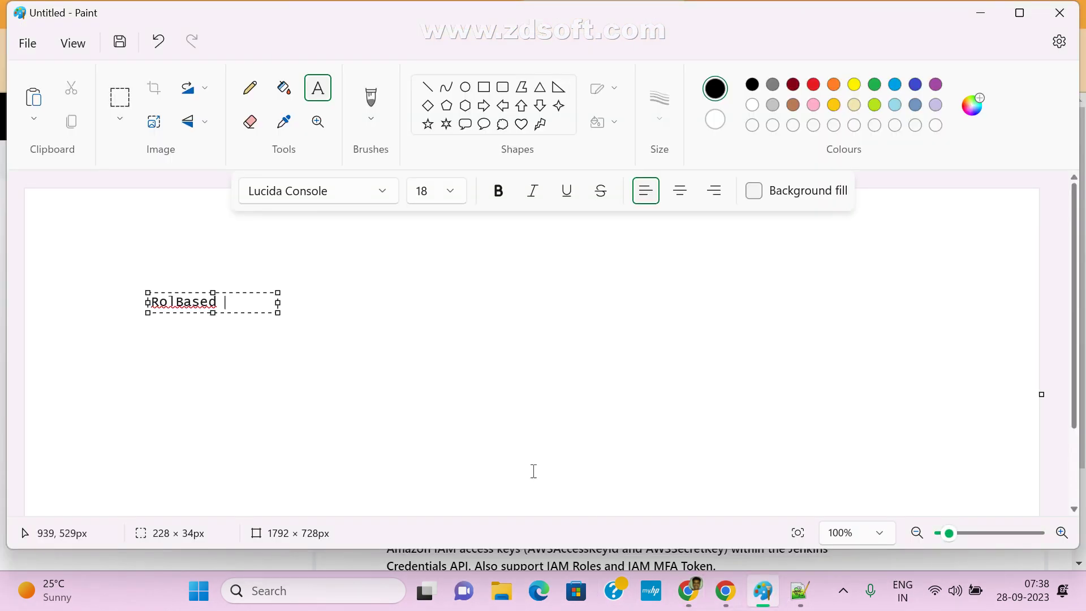
- Draw three thought-cloud shapes side by side beside the RolBased note
left_click(503, 124)
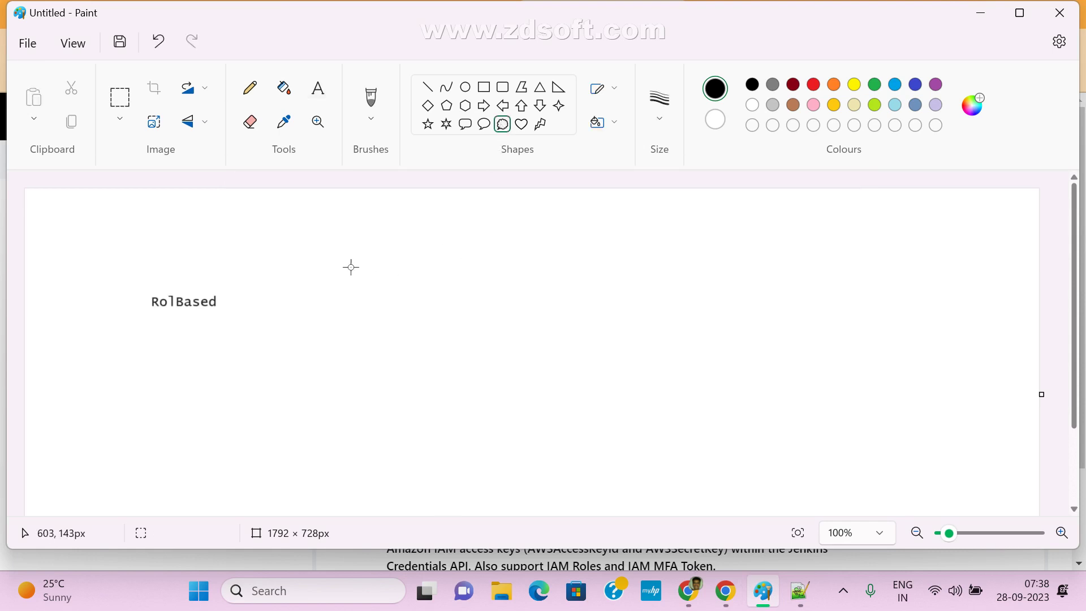
left_click_drag(336, 262, 464, 415)
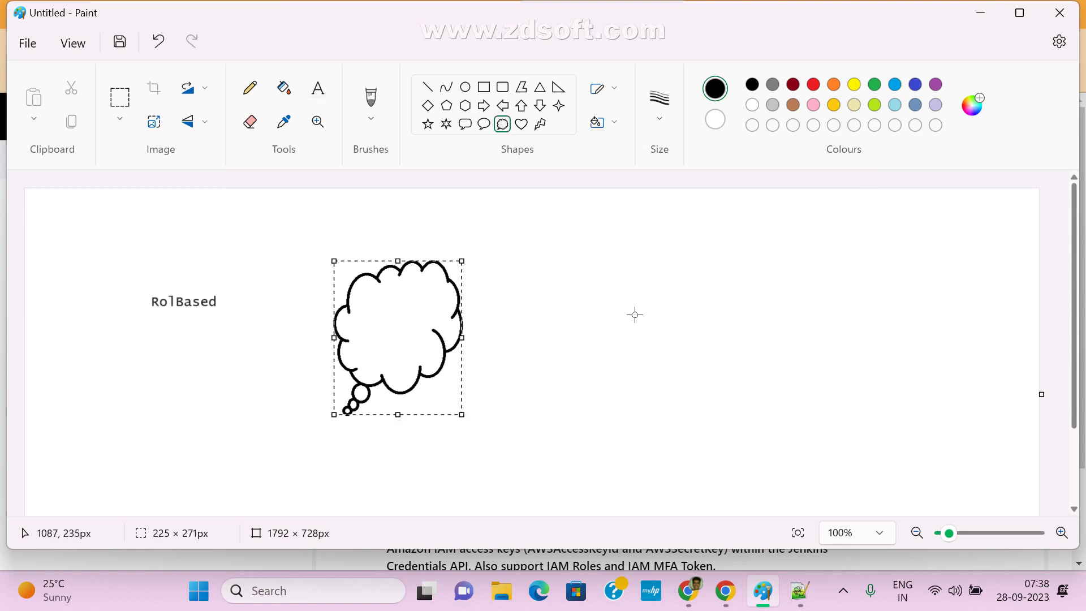
left_click_drag(563, 259, 689, 420)
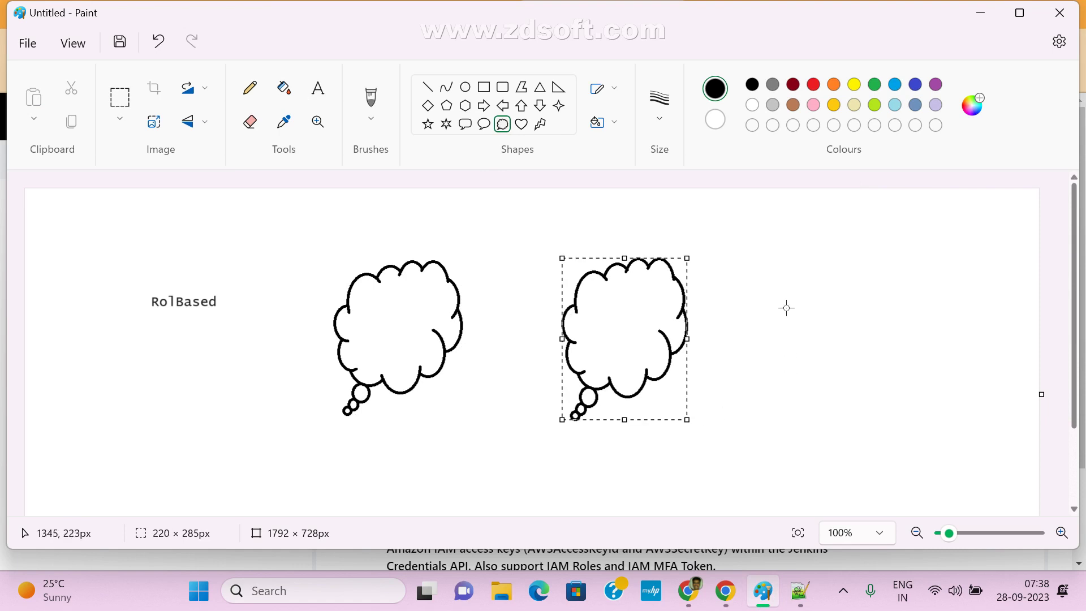
left_click_drag(775, 254, 916, 399)
left_click_drag(854, 313, 871, 322)
- Label the clouds 'Developer' and 'Tester', with 'Access Level' under the first cloud
left_click(318, 88)
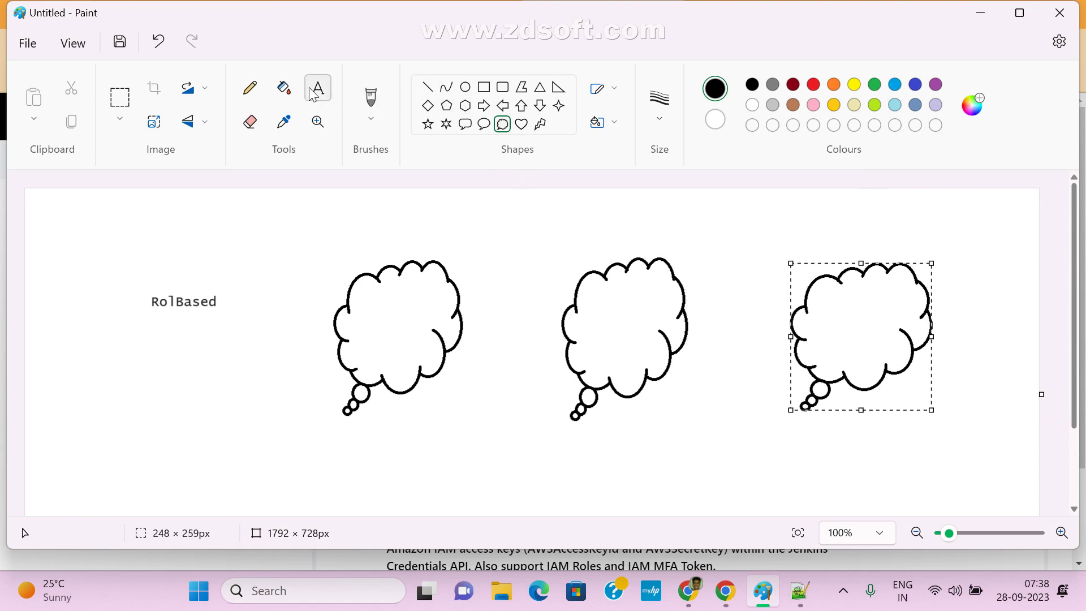
left_click_drag(362, 315, 493, 333)
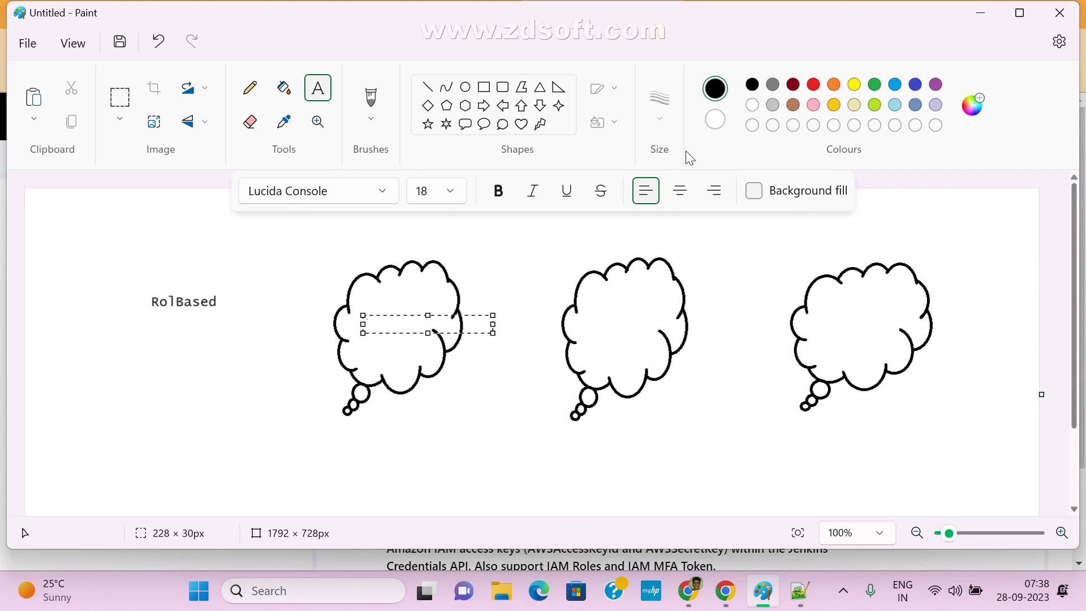
type("Developer")
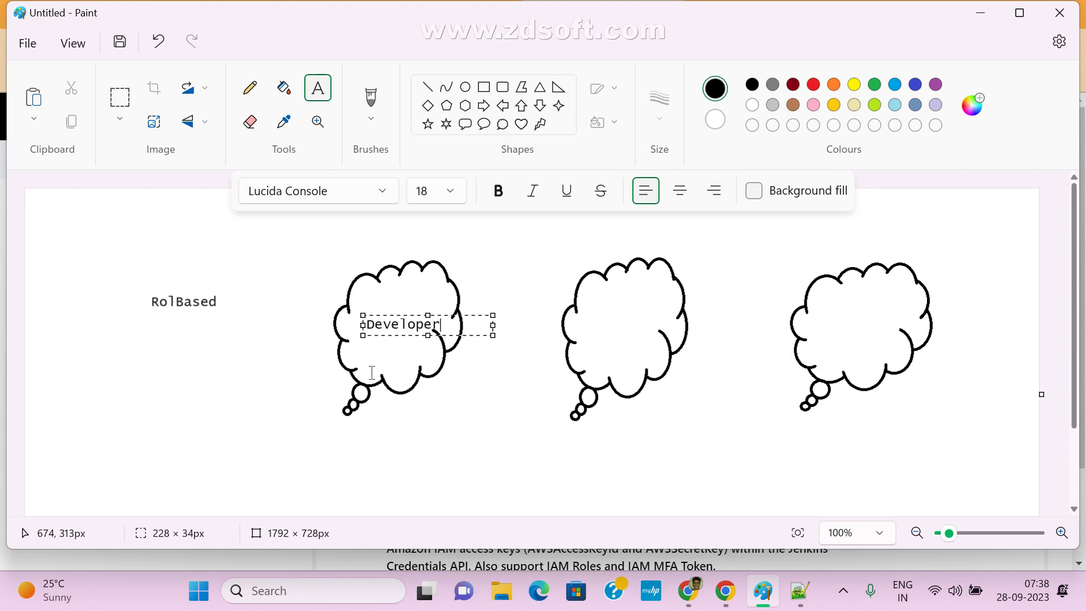
left_click(333, 429)
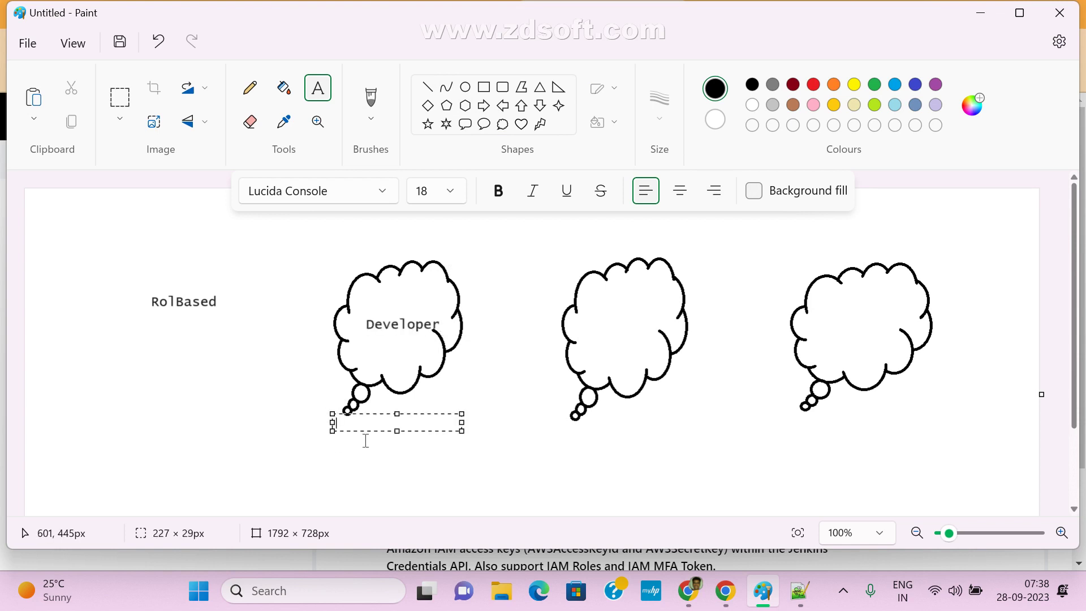
type("Access Le")
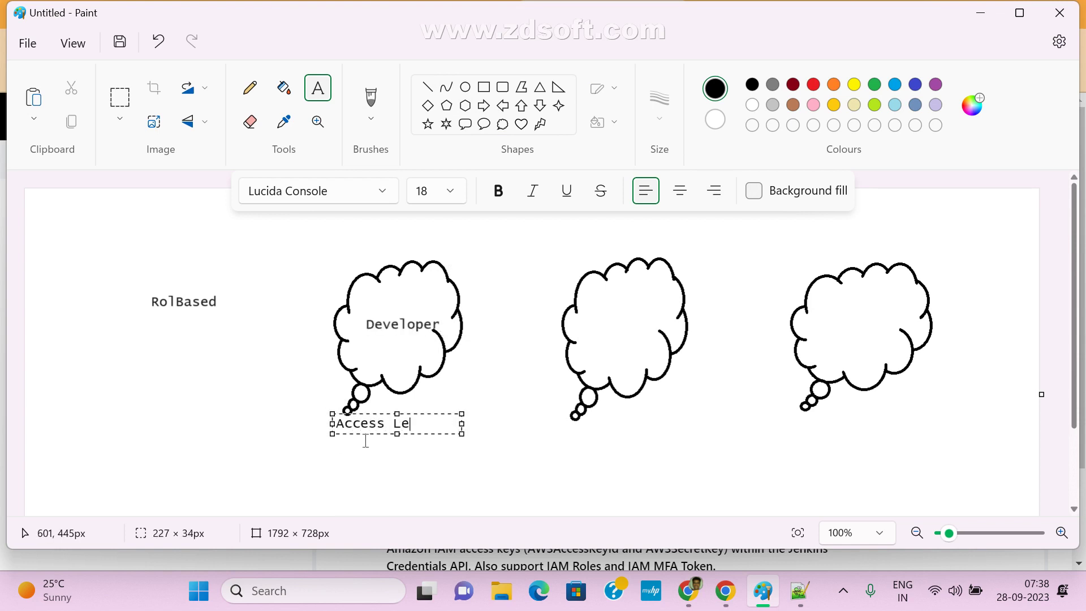
key("BackSpace")
type("evel")
left_click(667, 451)
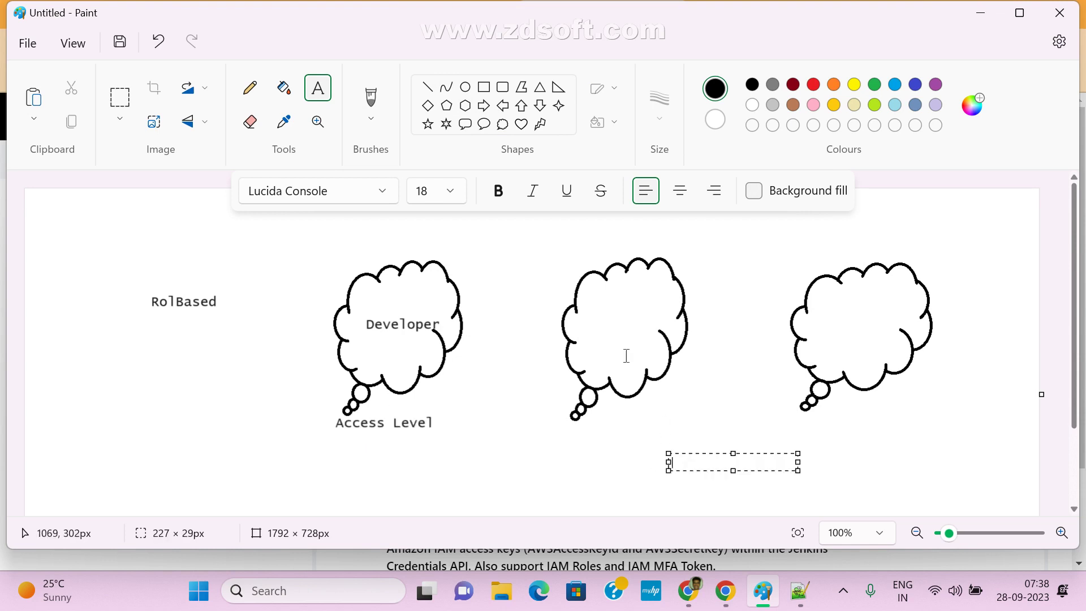
left_click(590, 316)
left_click(592, 322)
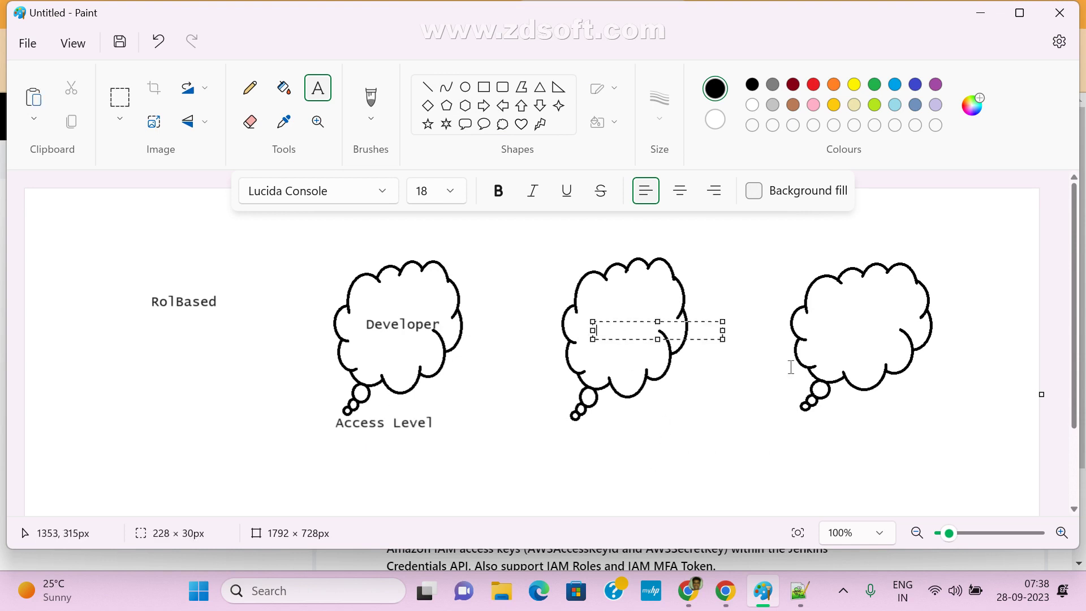
type("Tester")
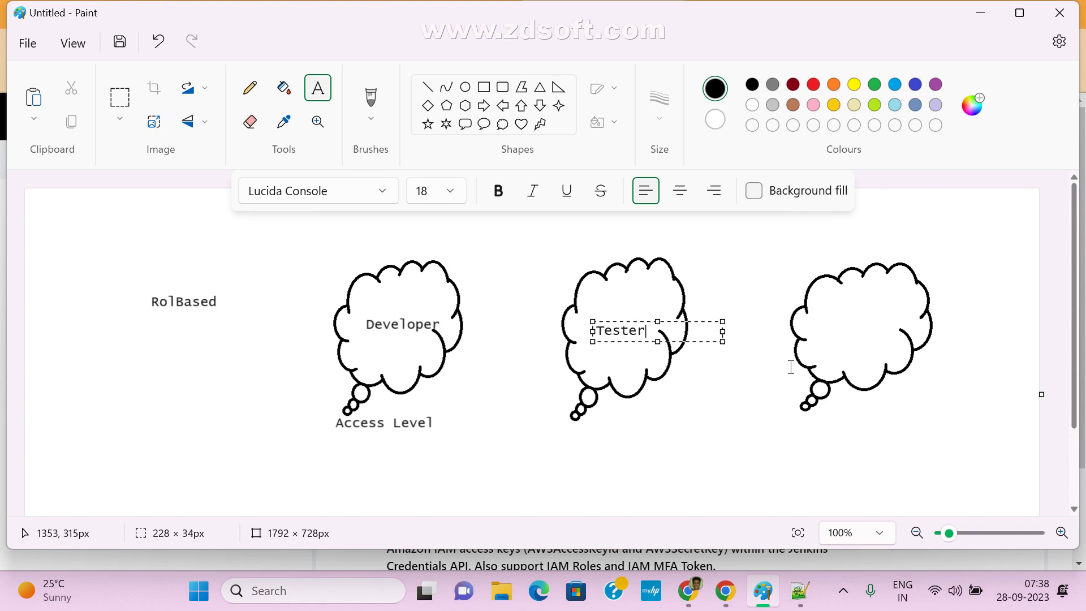
left_click(577, 437)
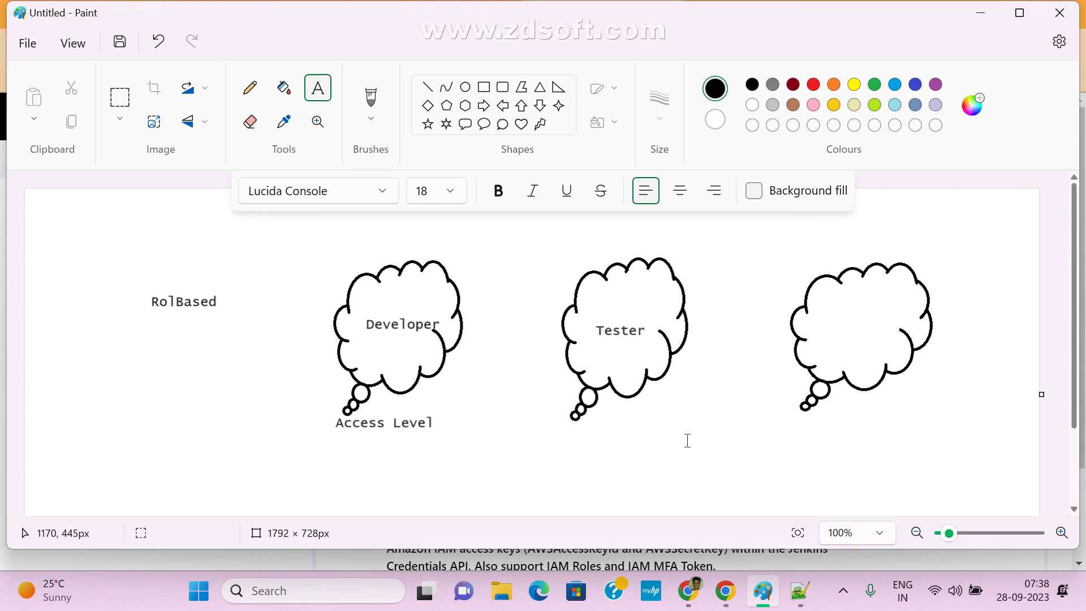
- Label 'Access level' under the Tester cloud and 'Manager' in the third cloud
left_click(572, 435)
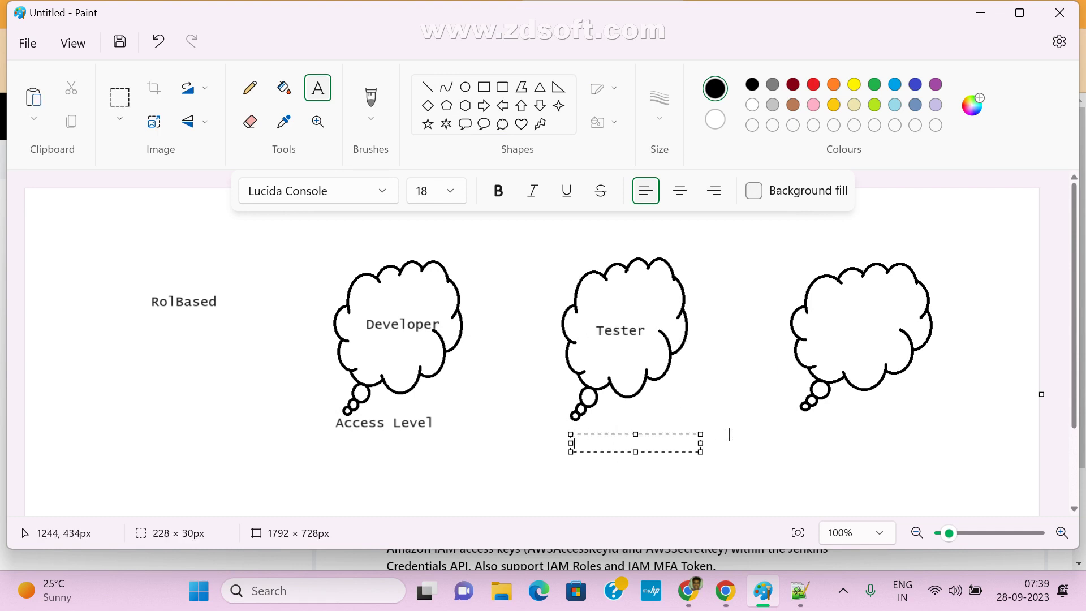
type("Access")
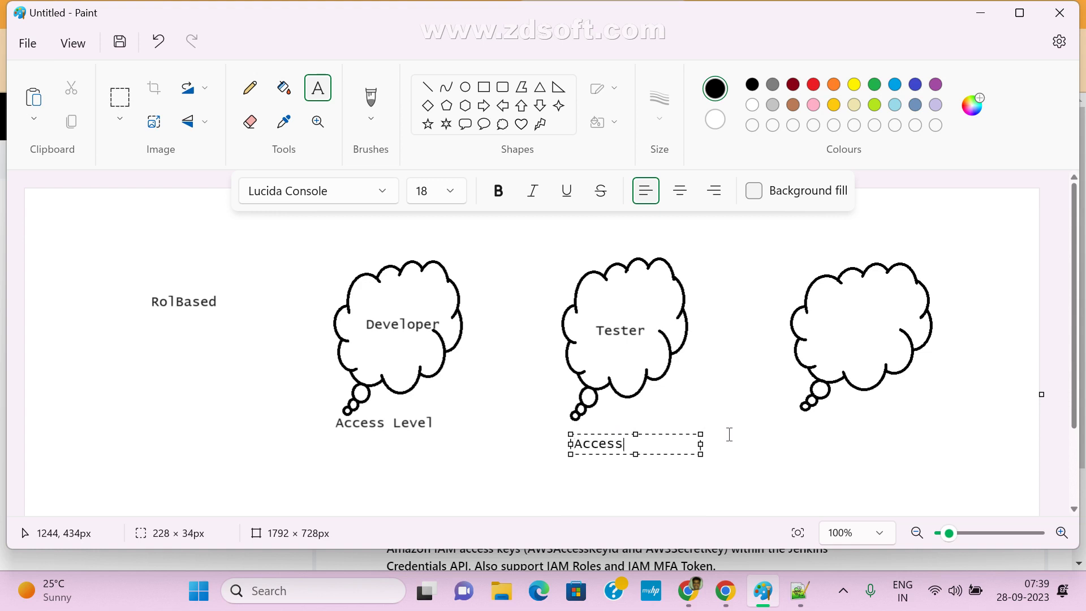
type(" level")
left_click(834, 319)
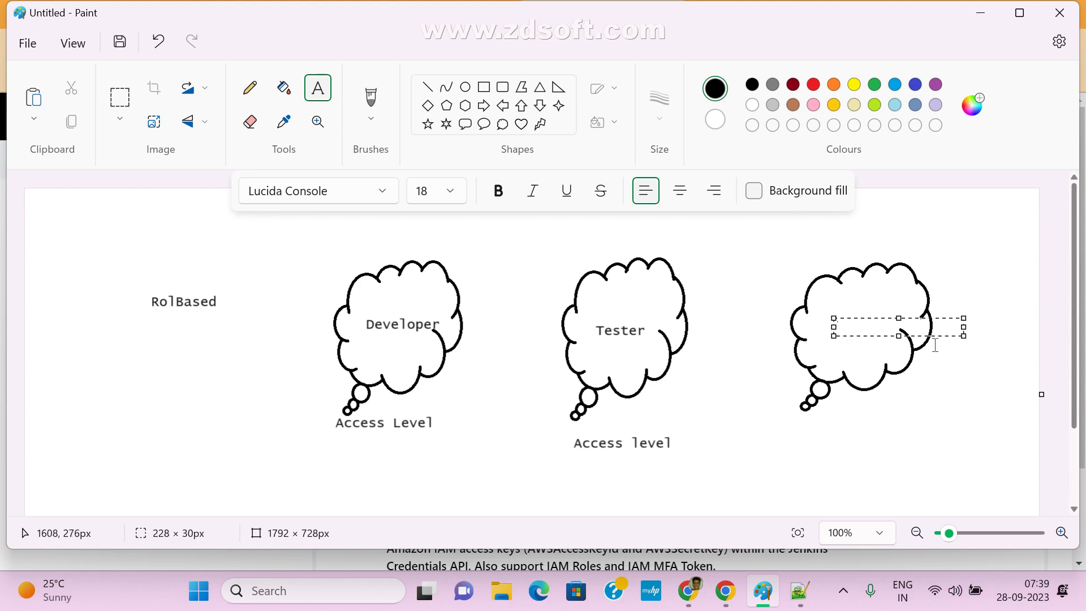
type("Manager")
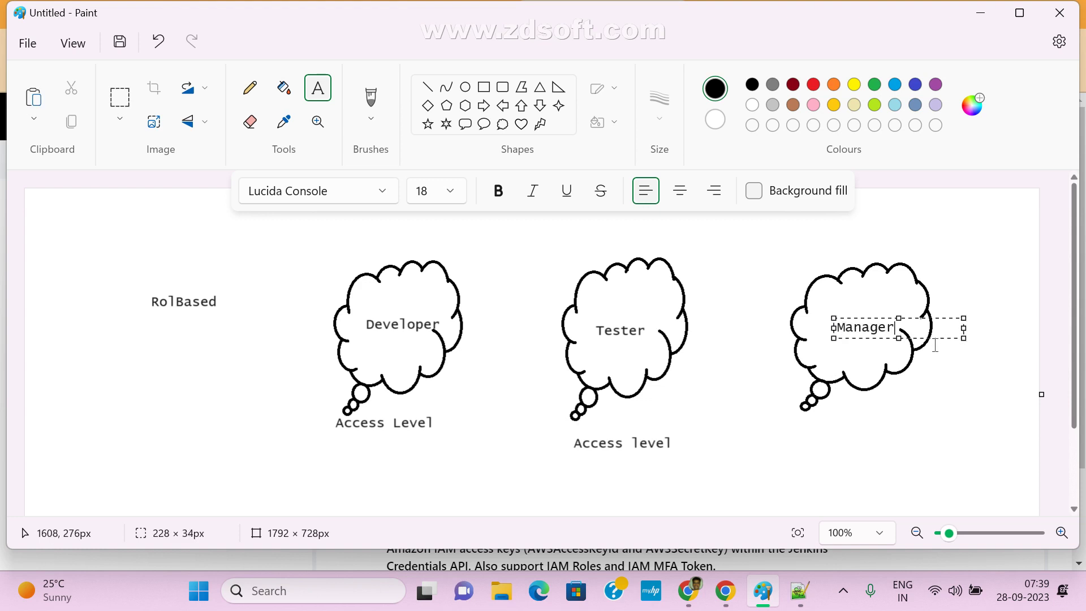
- Add 'Access' beneath the Manager cloud, discard the stray empty text box, and minimise Paint
left_click(827, 421)
left_click_drag(818, 430, 948, 447)
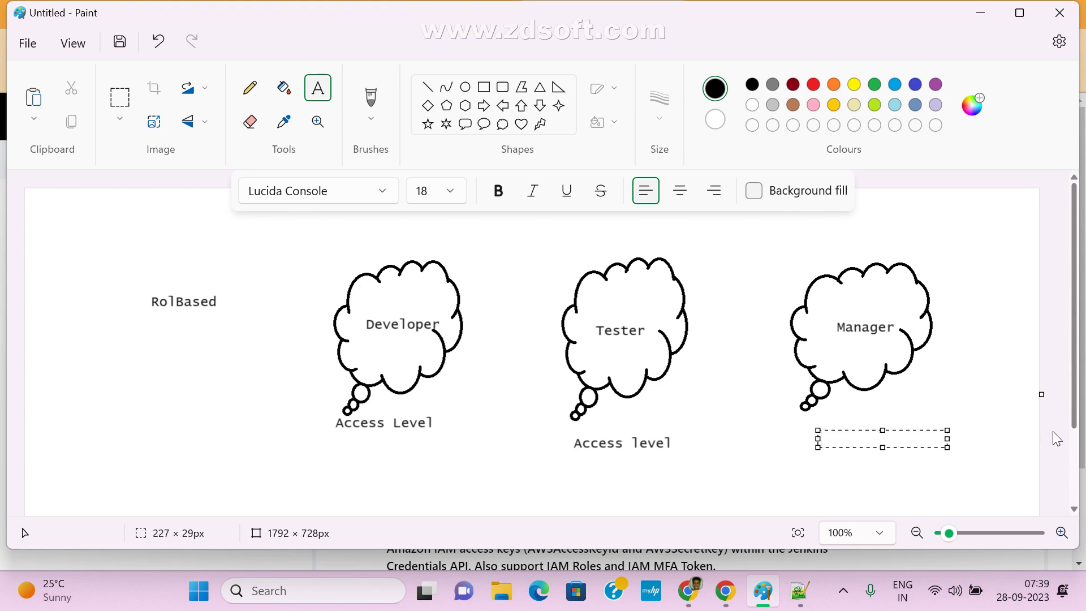
type("Access")
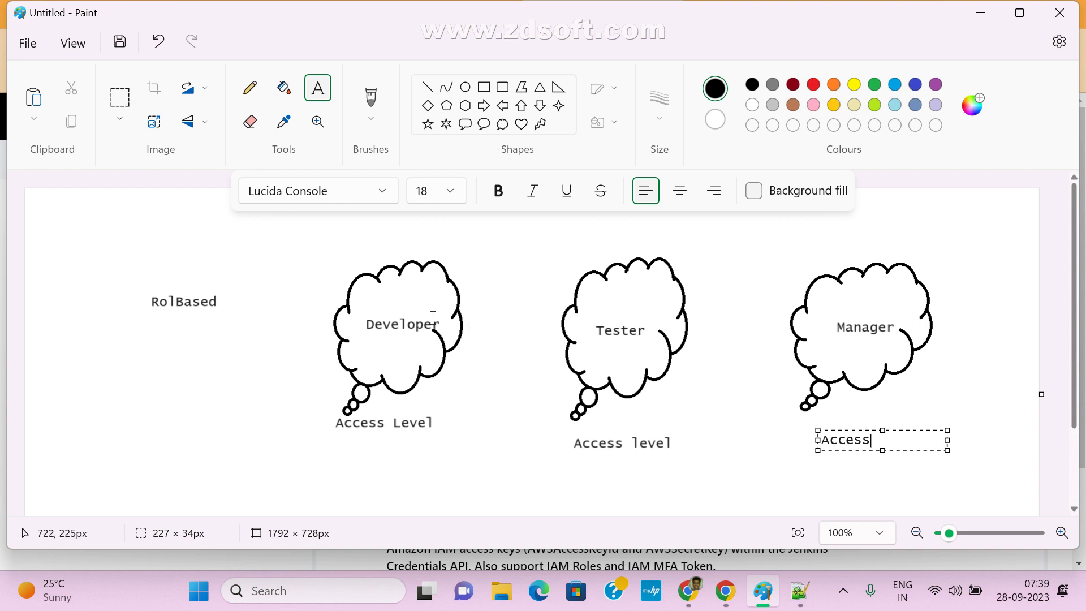
left_click(342, 310)
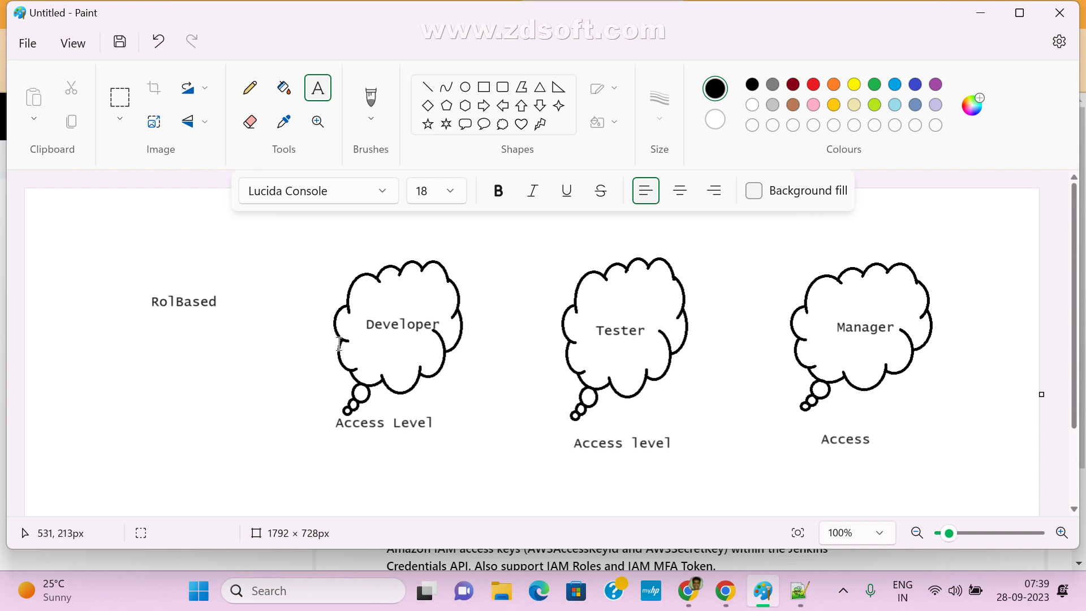
left_click(481, 475)
left_click(521, 298)
left_click(987, 14)
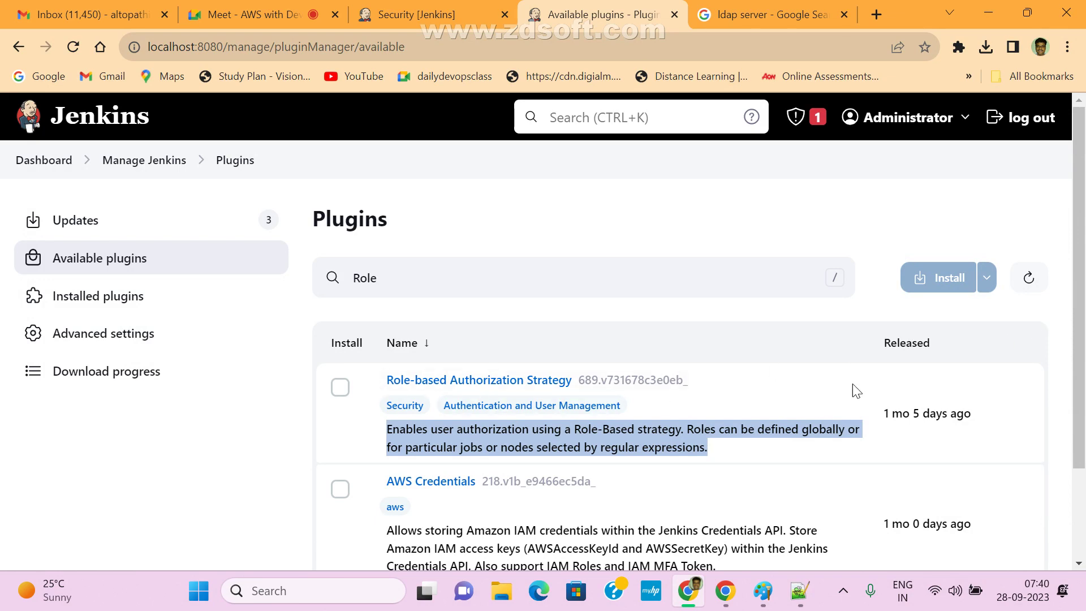
- Leave the plugin search results via the Manage Jenkins breadcrumb
left_click(123, 166)
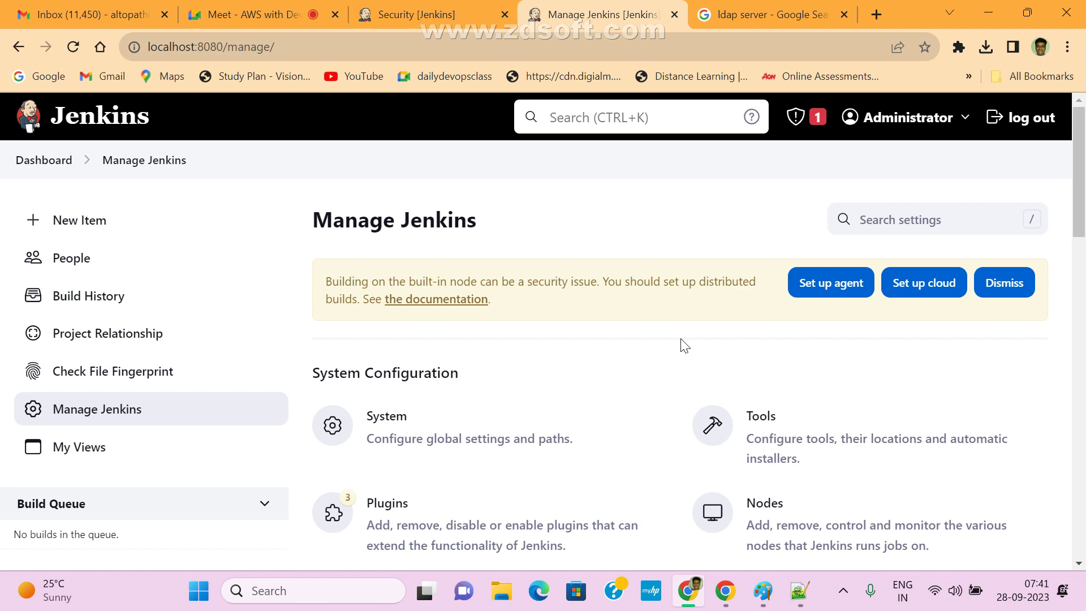
- In the global Security settings, uncheck 'Allow users to sign up' and save
left_click(763, 591)
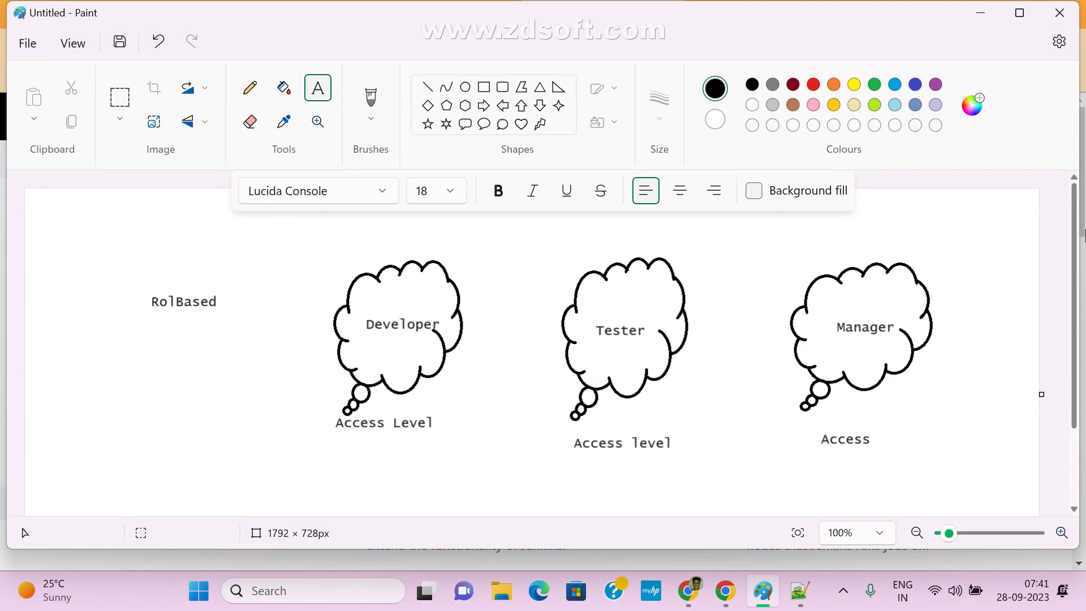
left_click(981, 12)
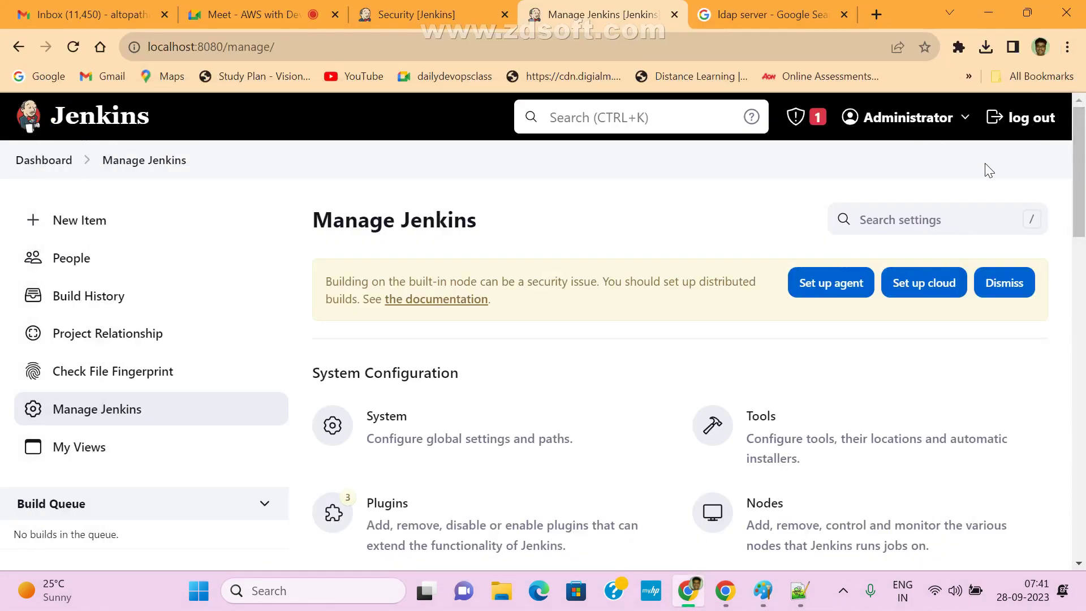
scroll(384, 439, "down", 5)
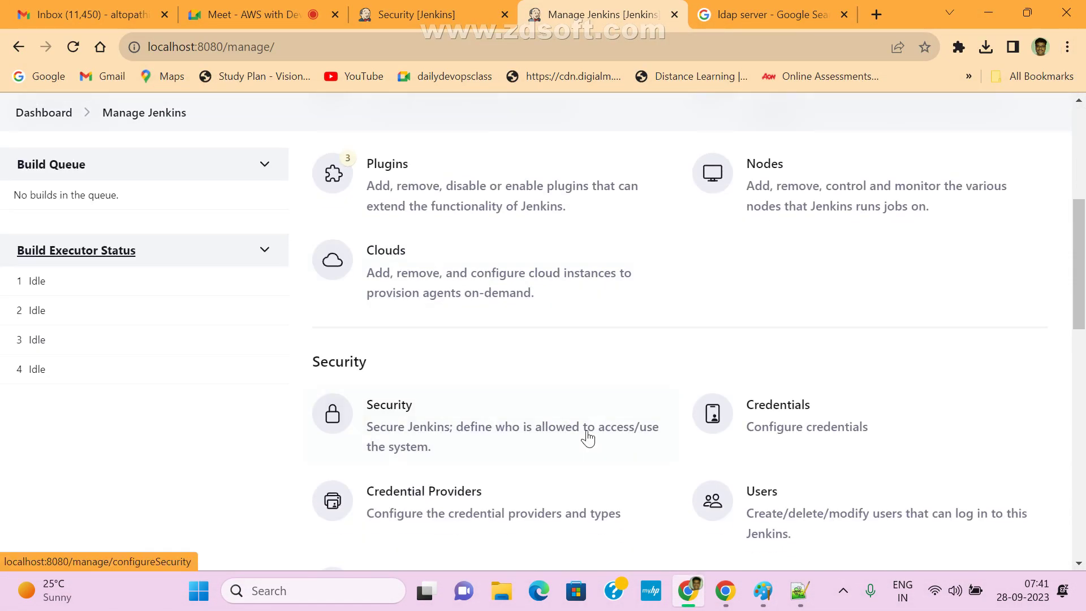
left_click(408, 418)
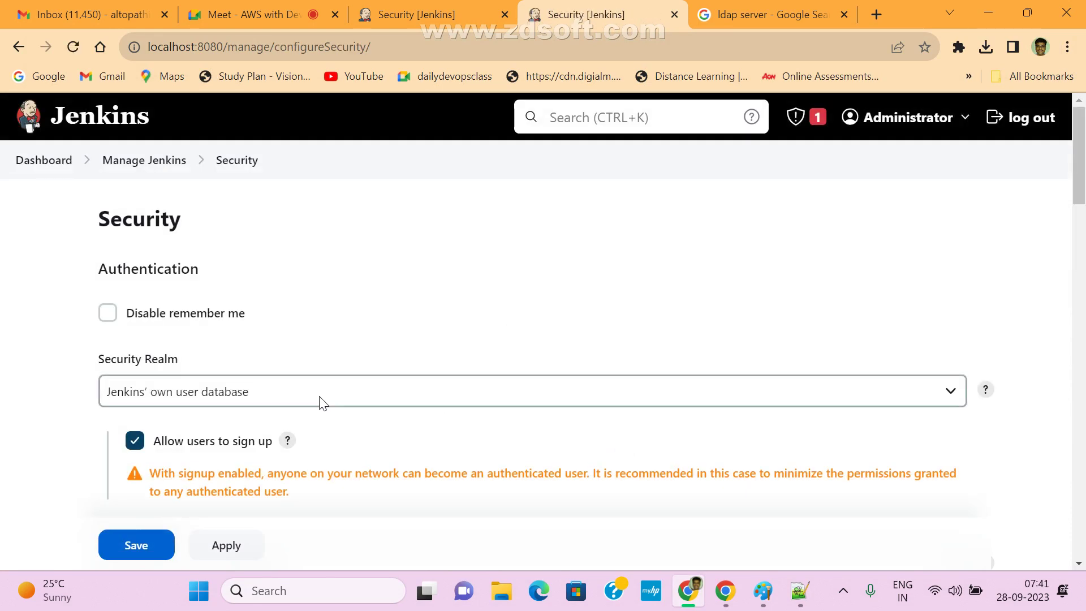
scroll(203, 389, "down", 2)
left_click(135, 356)
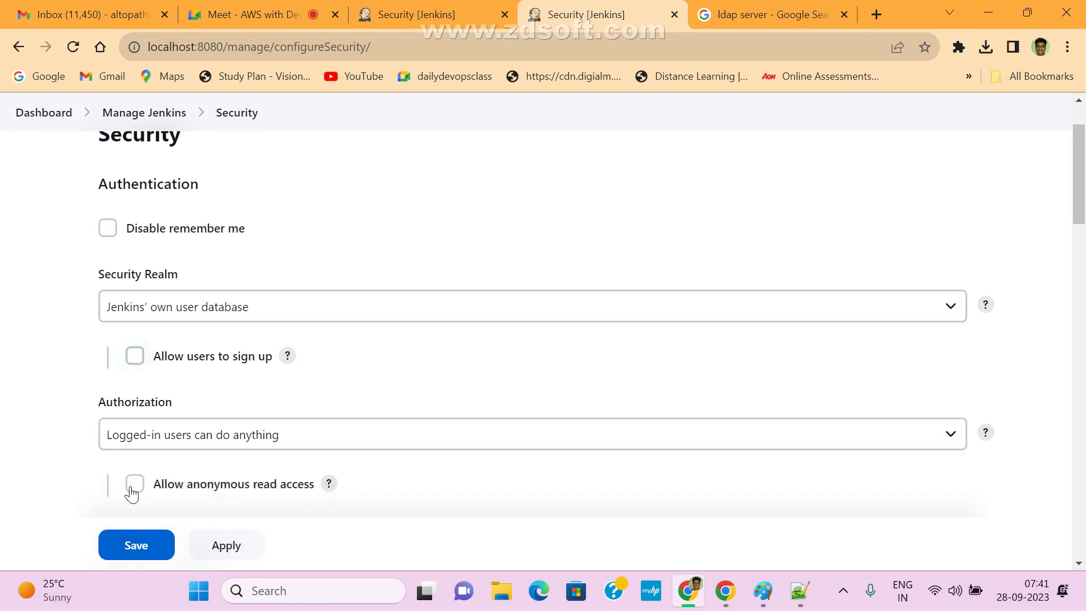
left_click(129, 546)
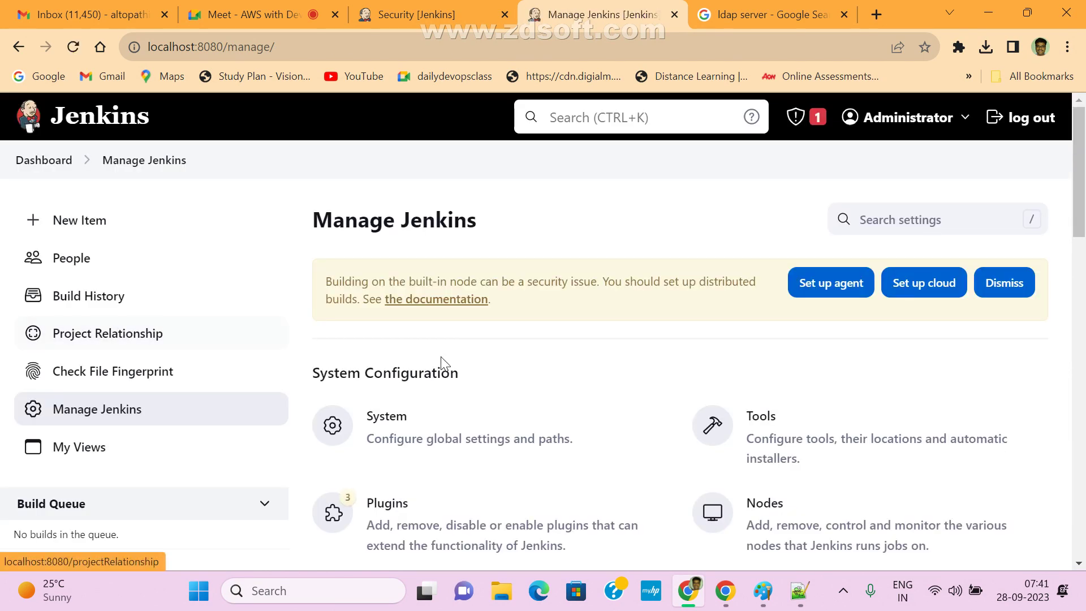
- Reopen the Security settings and expand the Authorization strategy list
scroll(525, 478, "down", 4)
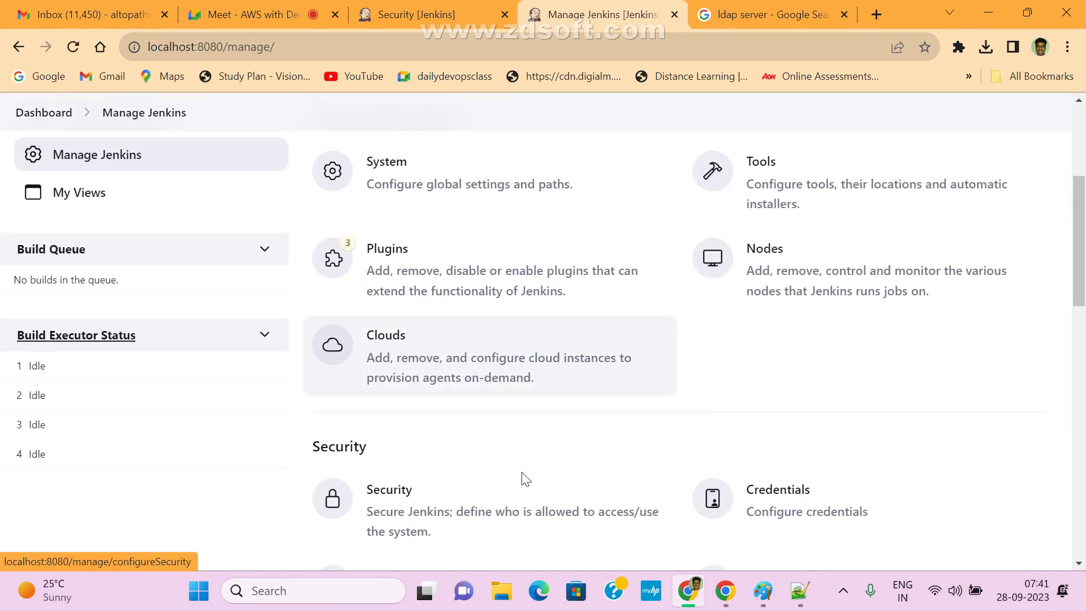
left_click(391, 494)
scroll(482, 422, "down", 4)
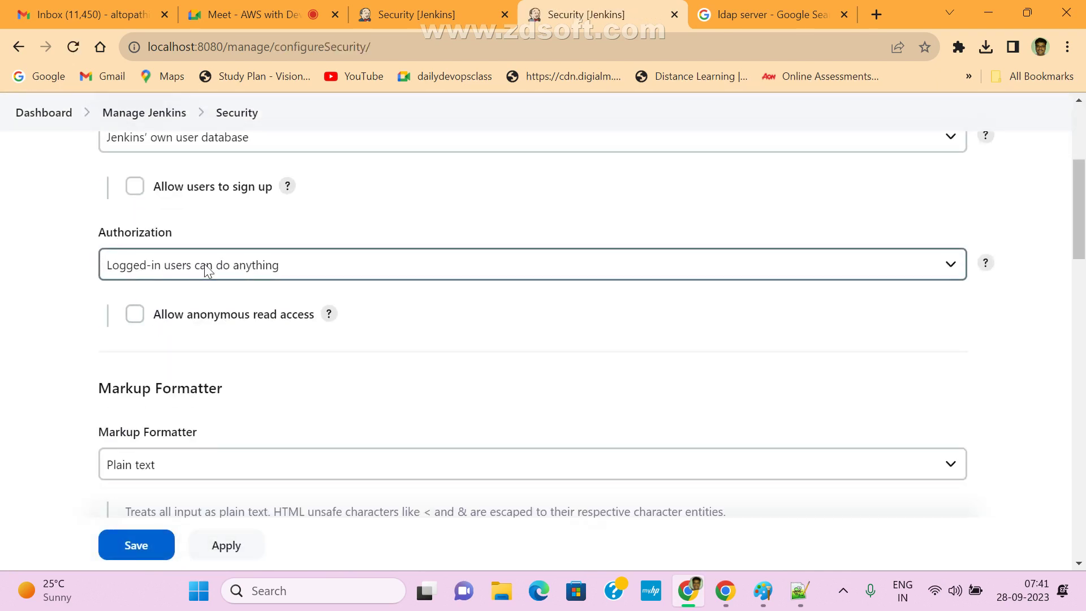
left_click(294, 267)
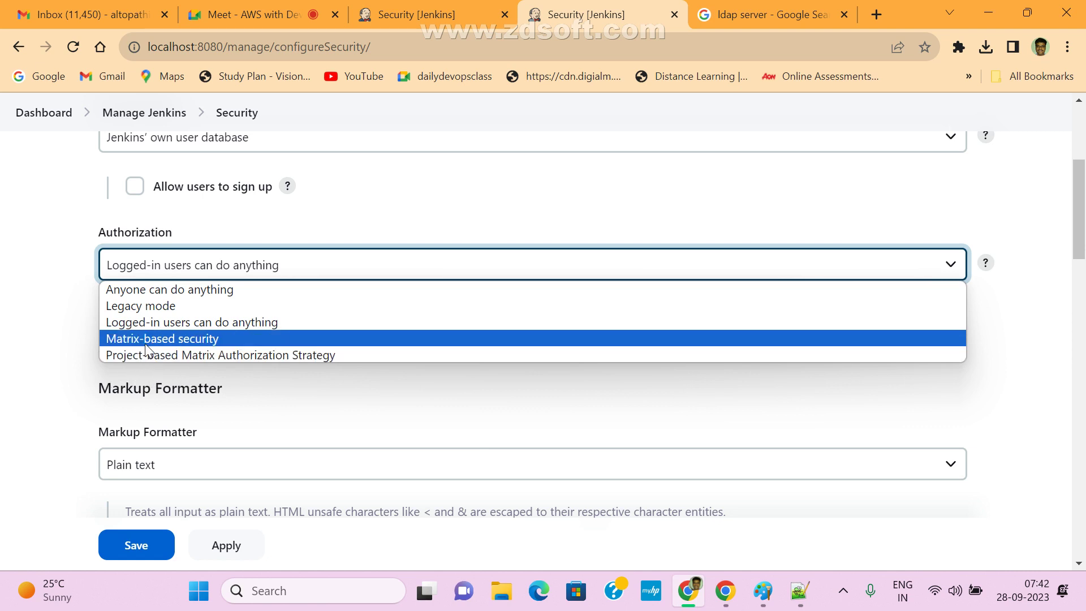
- Switch between Matrix-based security and Project-based Matrix Authorization Strategy, ending on Project-based
left_click(161, 339)
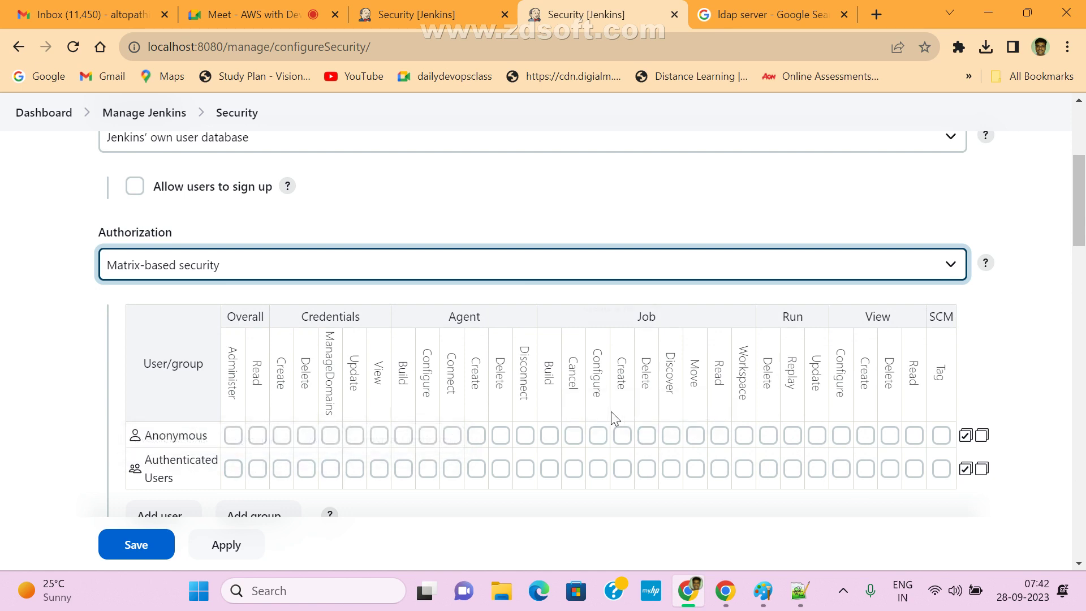
left_click(534, 261)
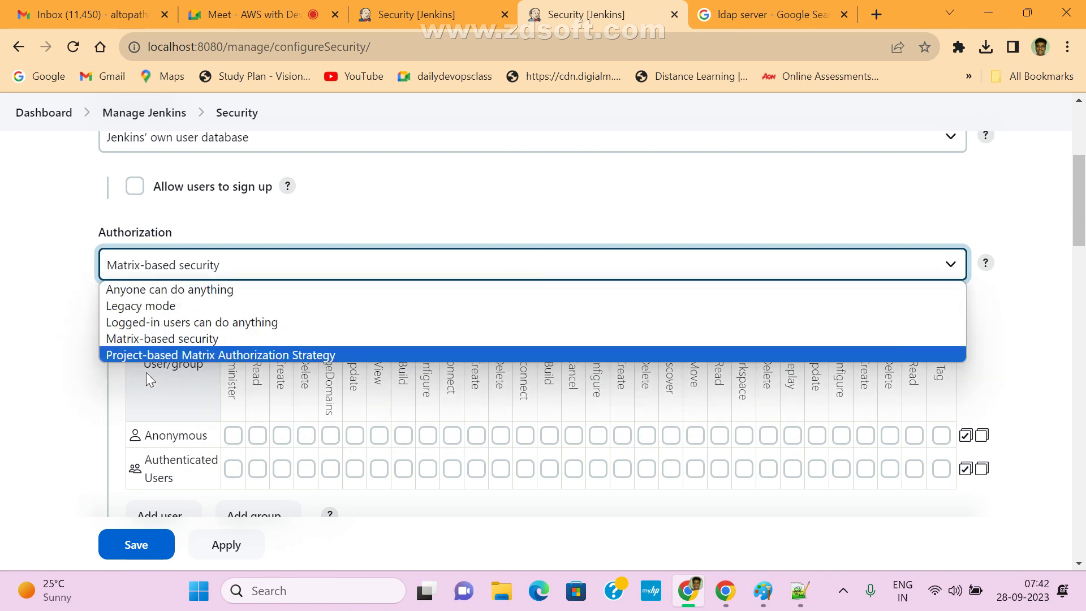
left_click(113, 355)
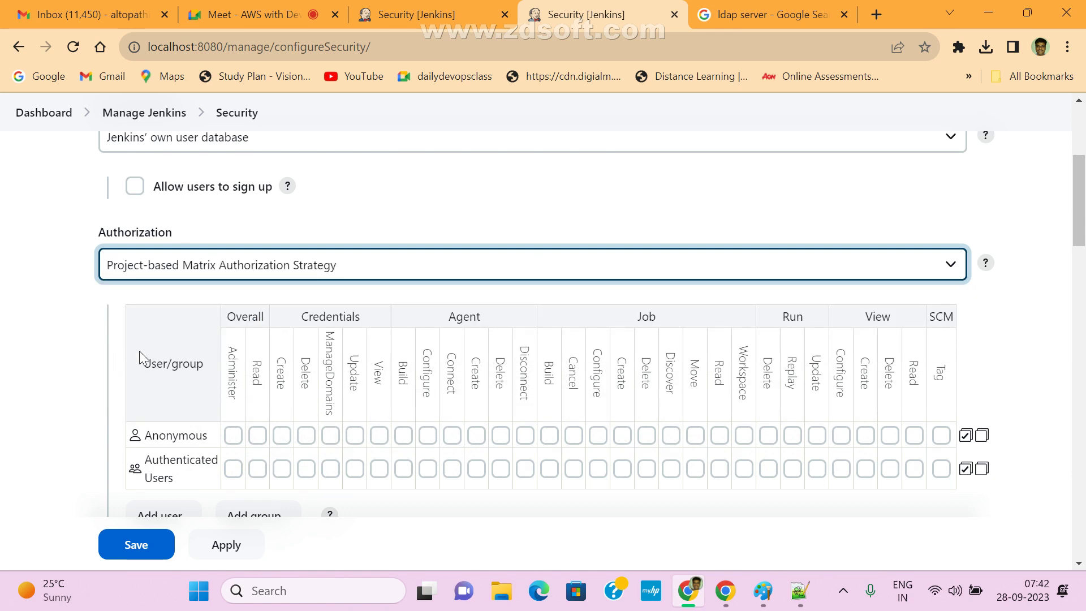
scroll(564, 480, "down", 3)
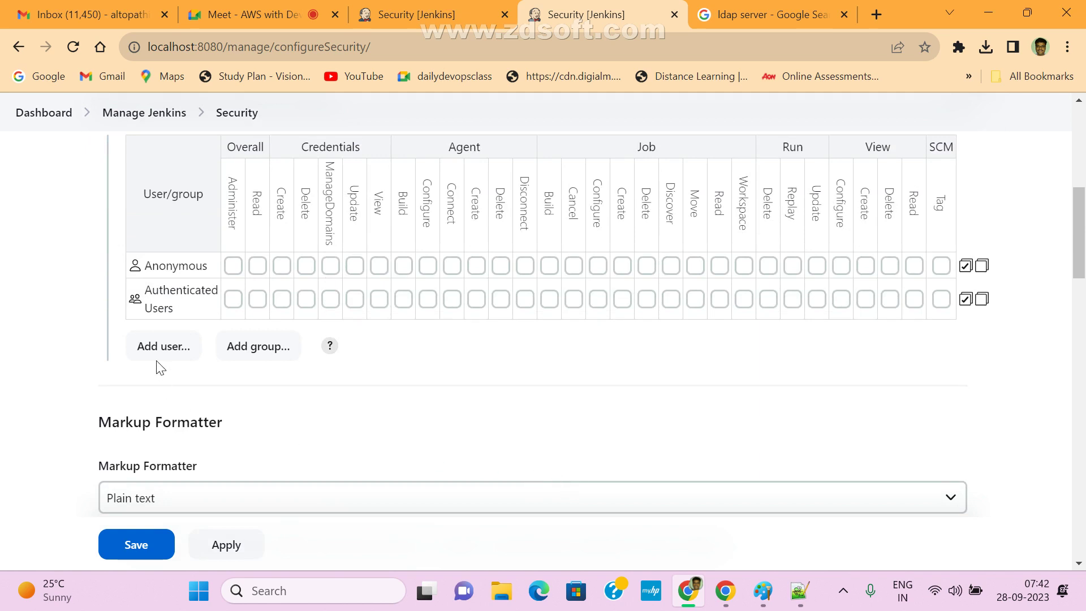
scroll(279, 379, "up", 3)
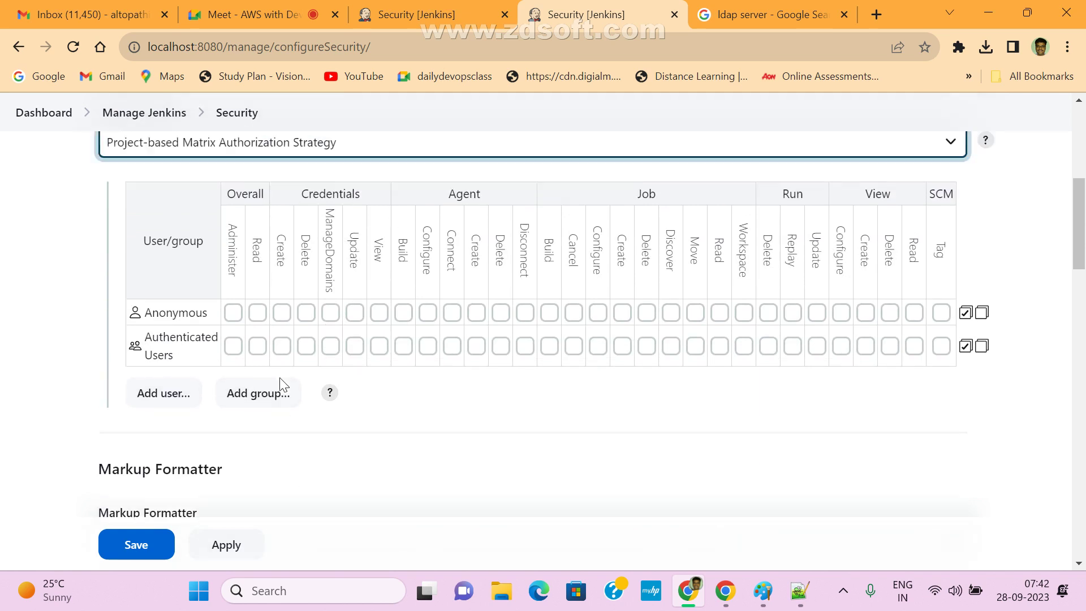
left_click(295, 272)
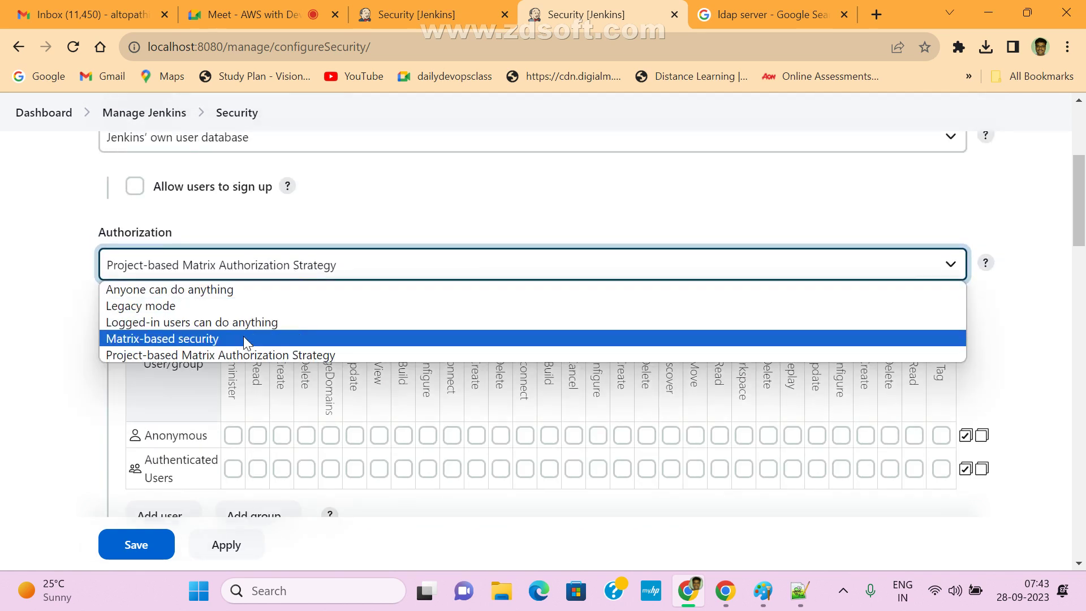
left_click(243, 338)
scroll(510, 408, "down", 3)
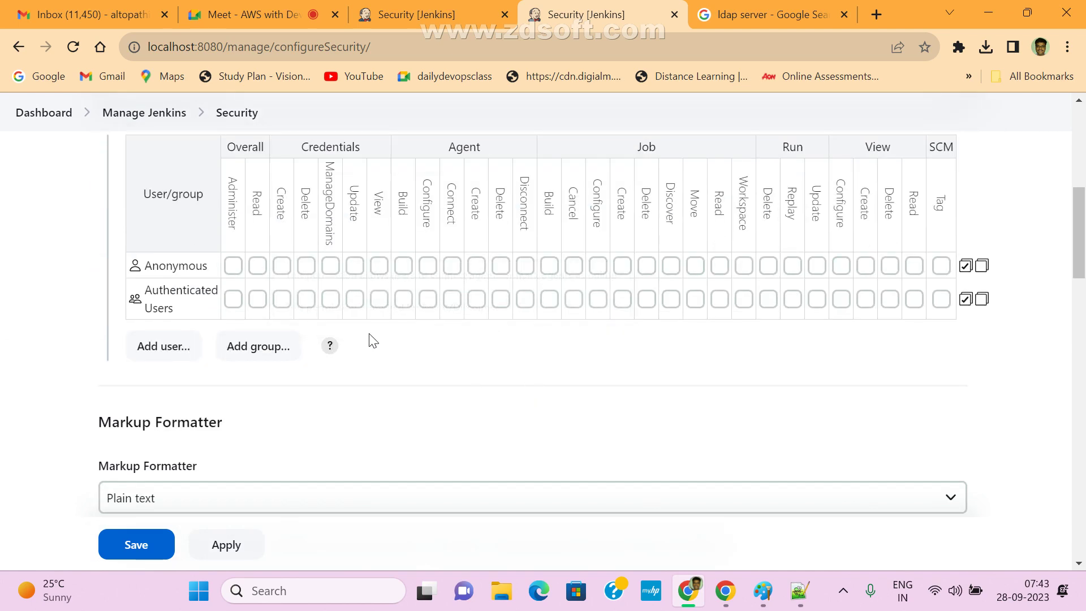
scroll(373, 341, "up", 2)
scroll(416, 351, "down", 1)
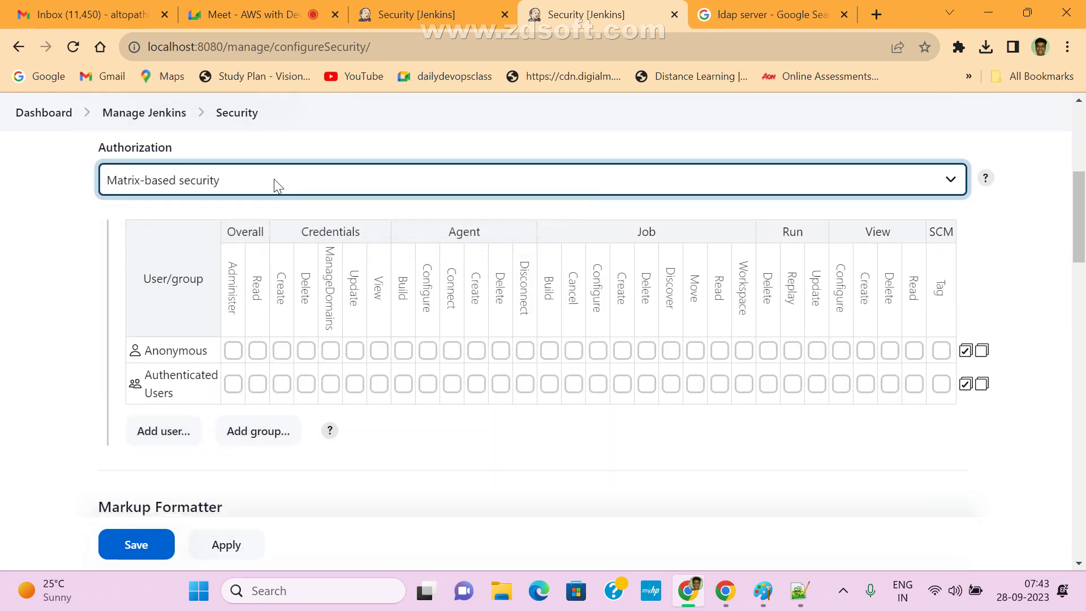
left_click(274, 178)
left_click(209, 268)
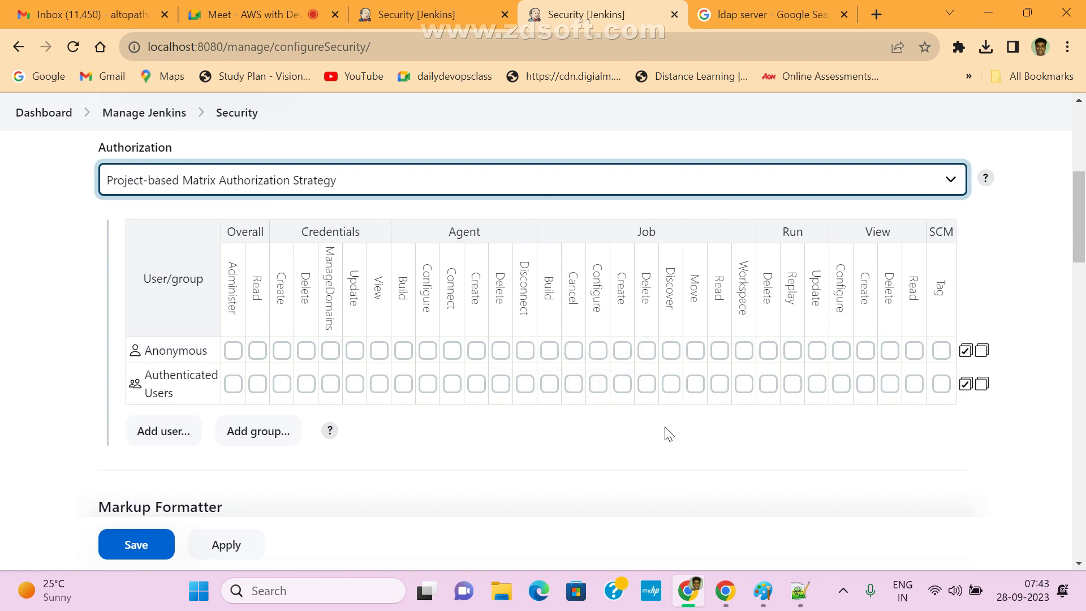
- Cancel the Add user prompt and leave the other Security tab without saving
left_click(149, 432)
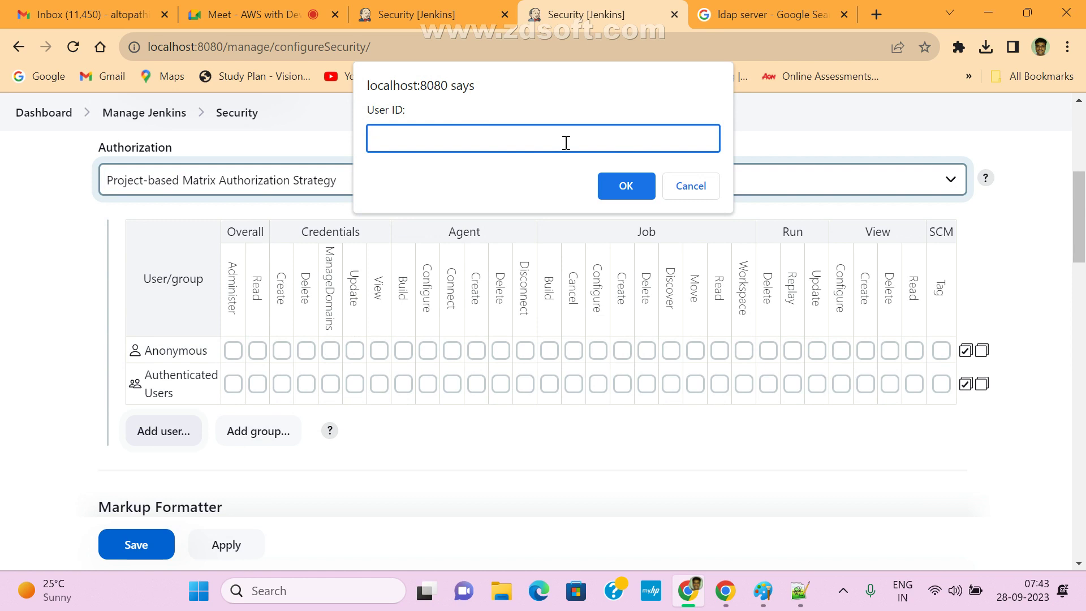
left_click(691, 186)
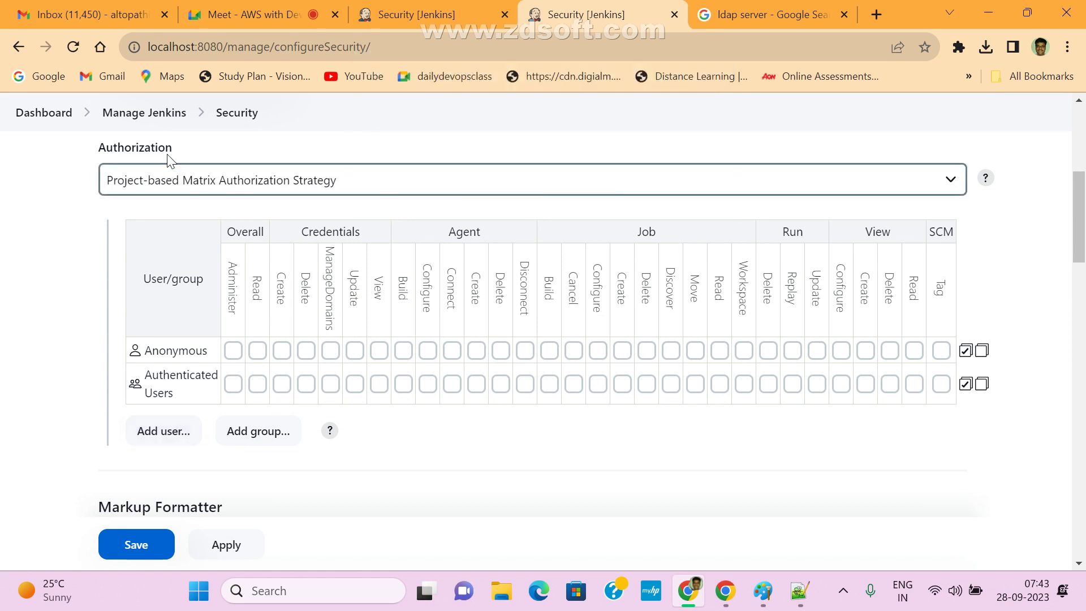
left_click(452, 16)
left_click(29, 113)
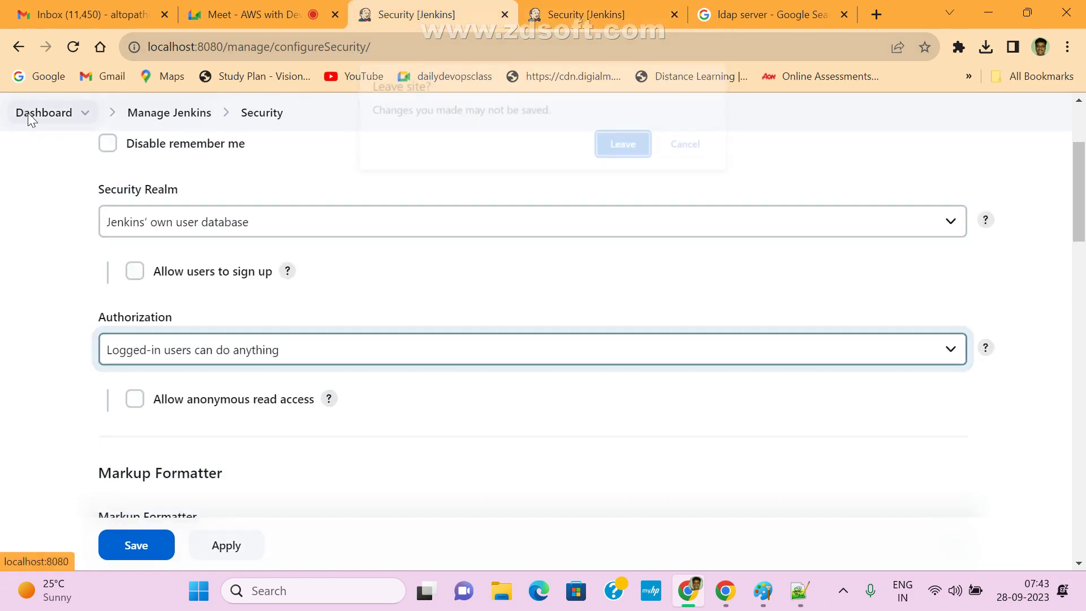
left_click(627, 146)
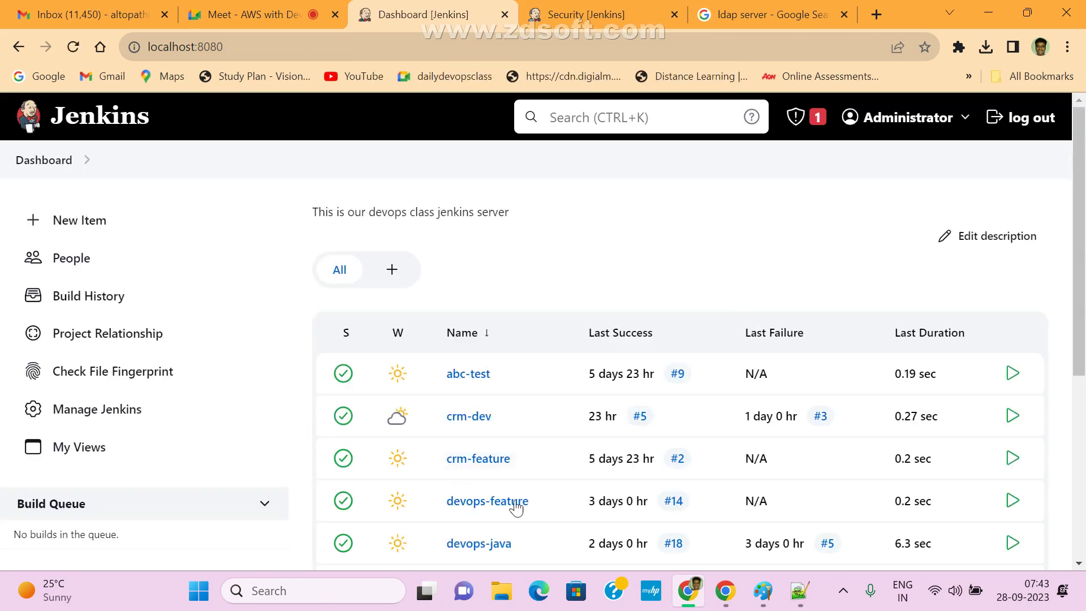
- Copy the devops User ID from Manage Jenkins > Users, then return to the matrix tab
left_click(84, 416)
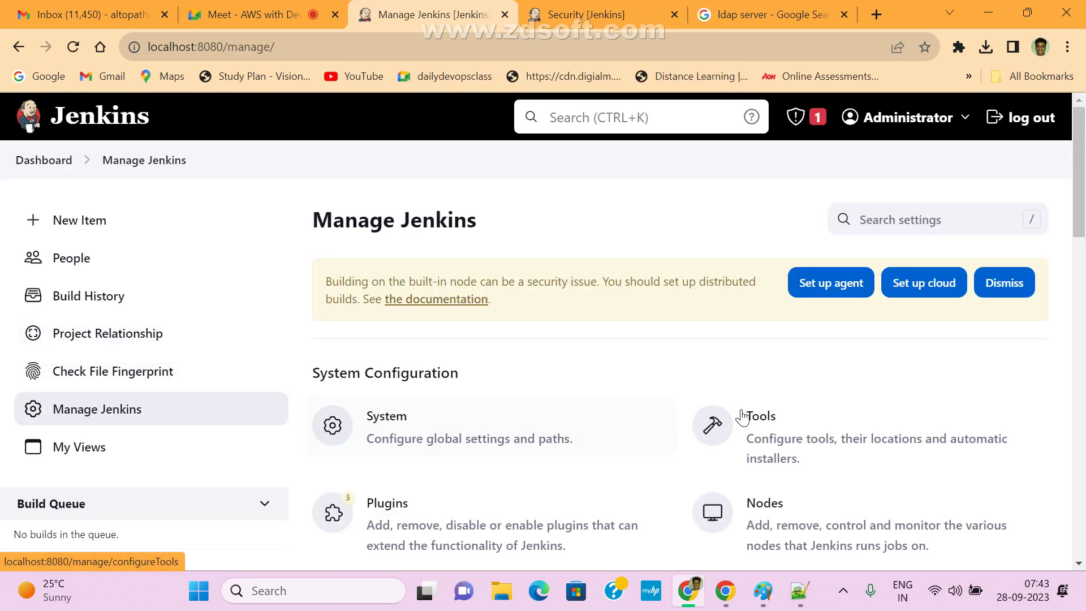
scroll(853, 477, "down", 3)
scroll(853, 453, "down", 2)
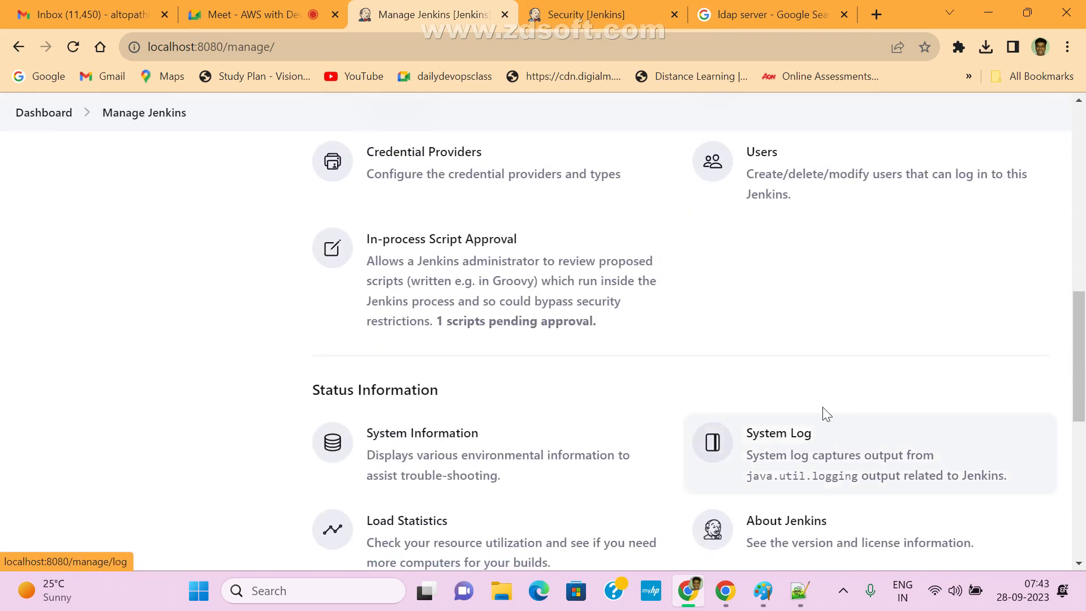
left_click(758, 167)
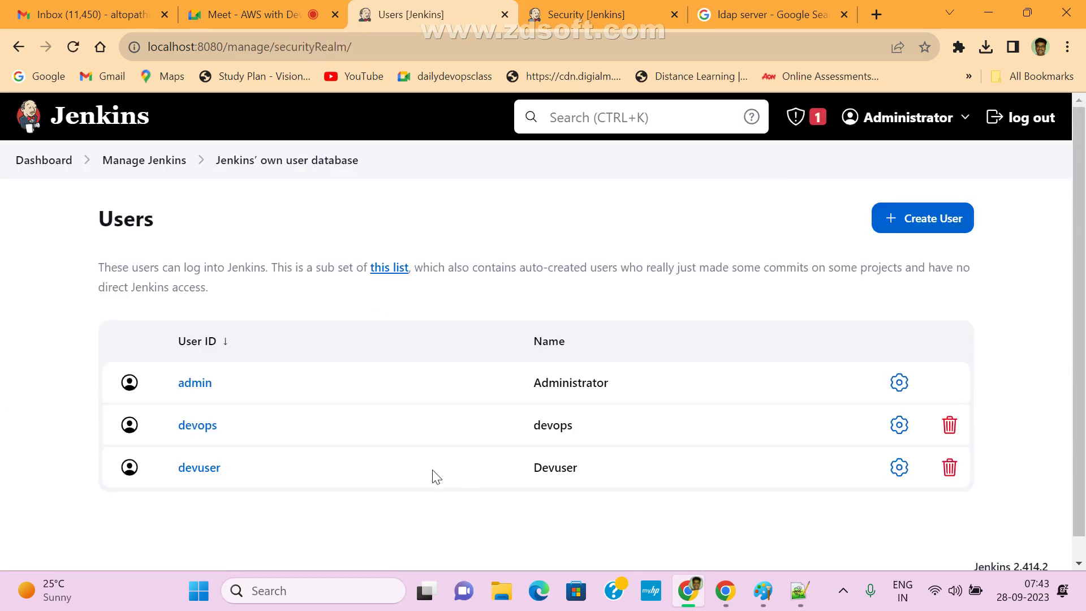
left_click(184, 427)
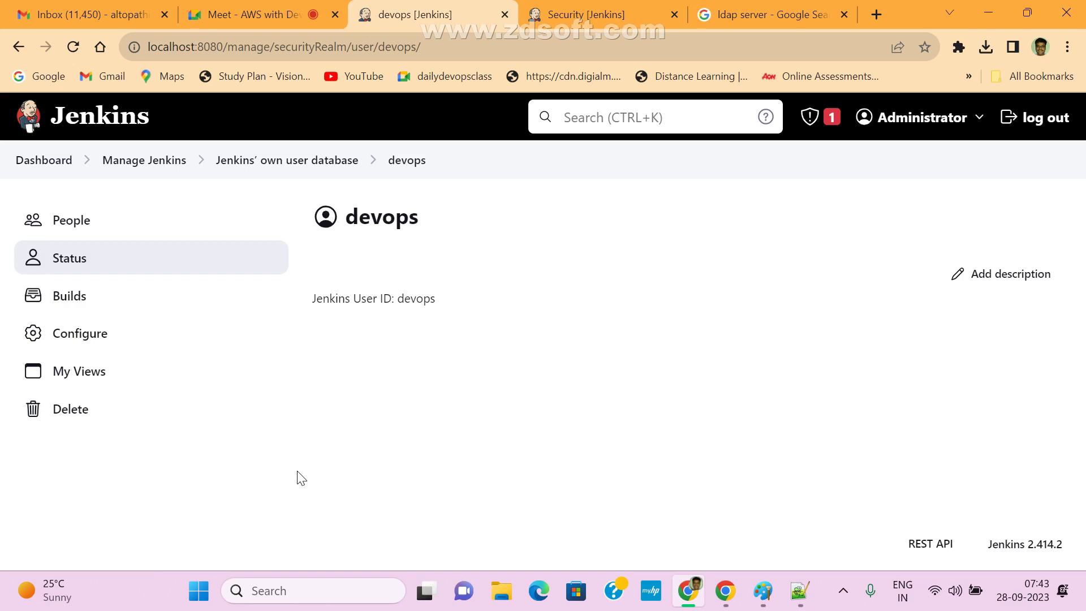
double_click(400, 300)
key("ctrl+c")
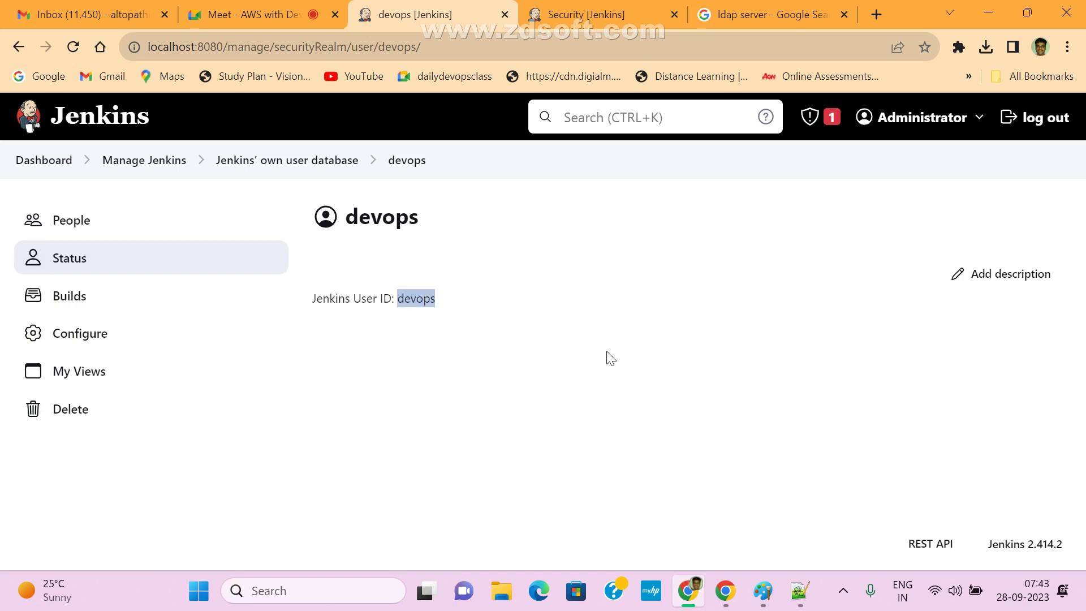
left_click(596, 24)
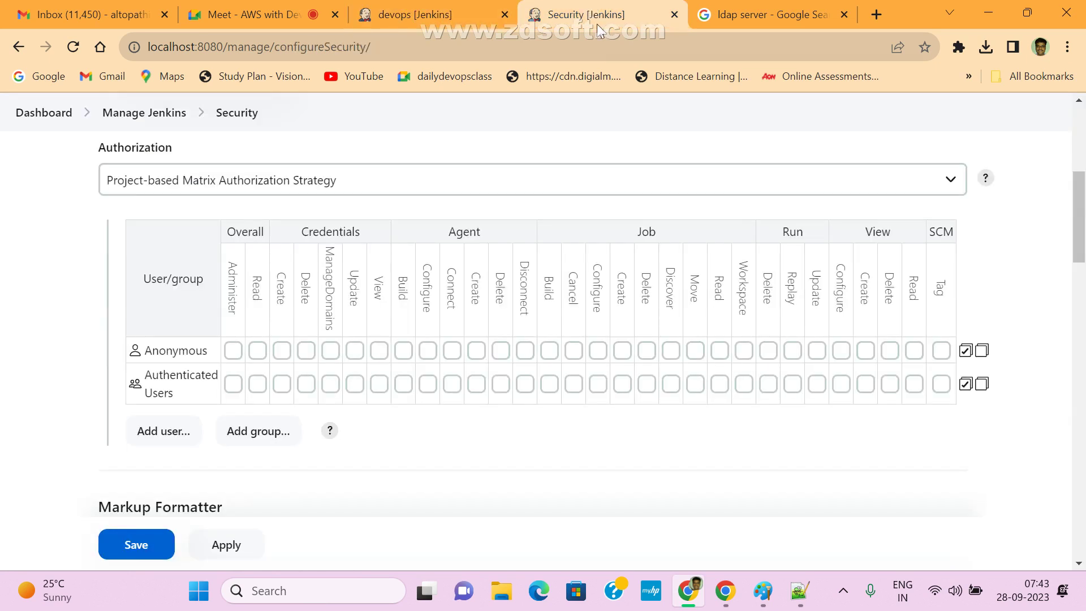
- Add devops as a row in the permission matrix, leaving Overall Administer unchecked
left_click(168, 432)
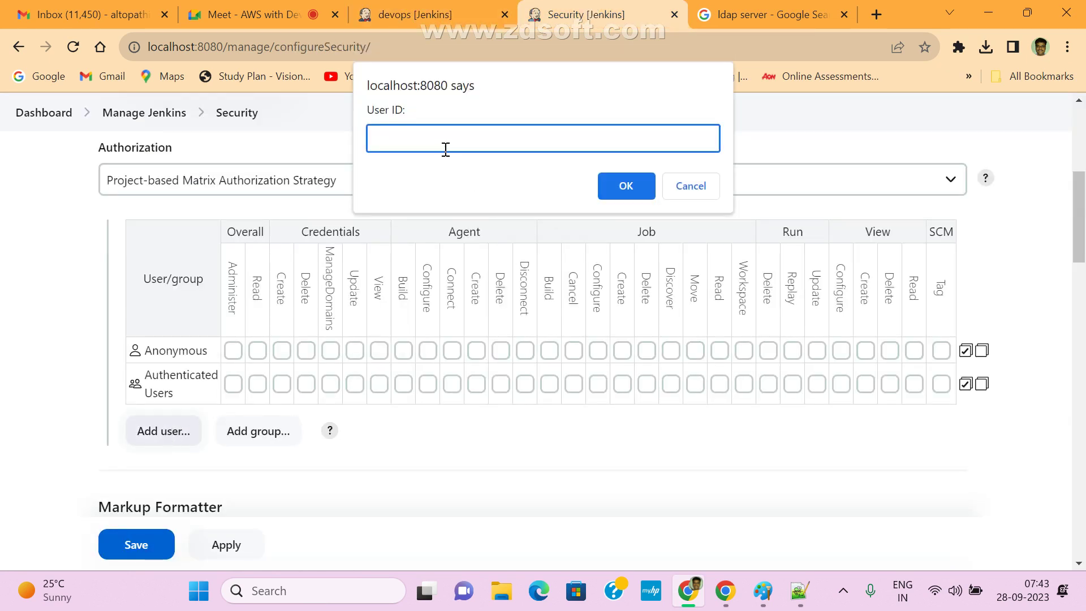
key("ctrl+v")
left_click(625, 193)
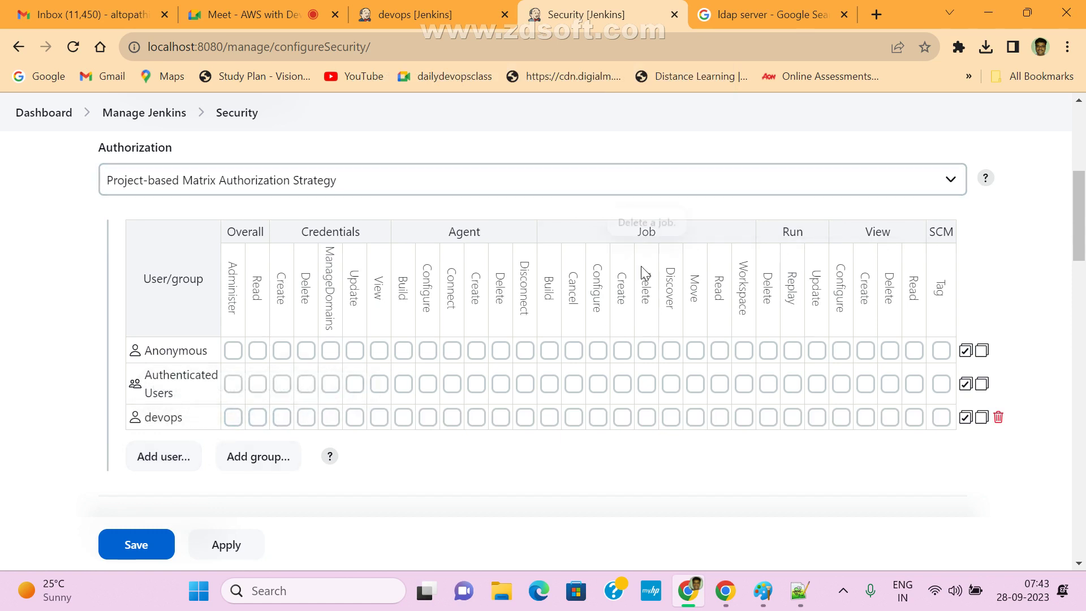
left_click(231, 419)
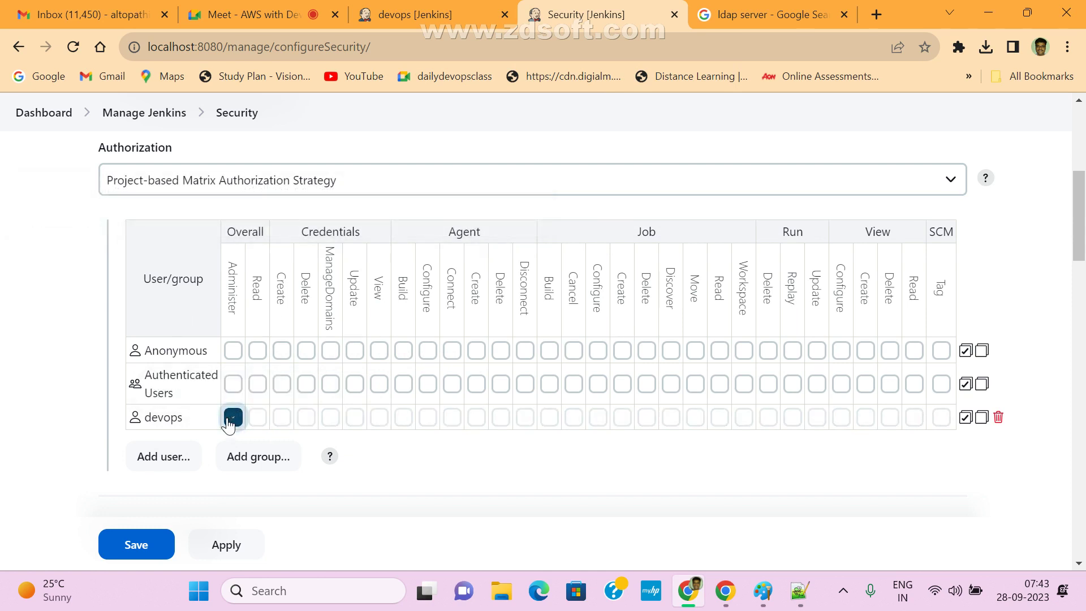
left_click(231, 419)
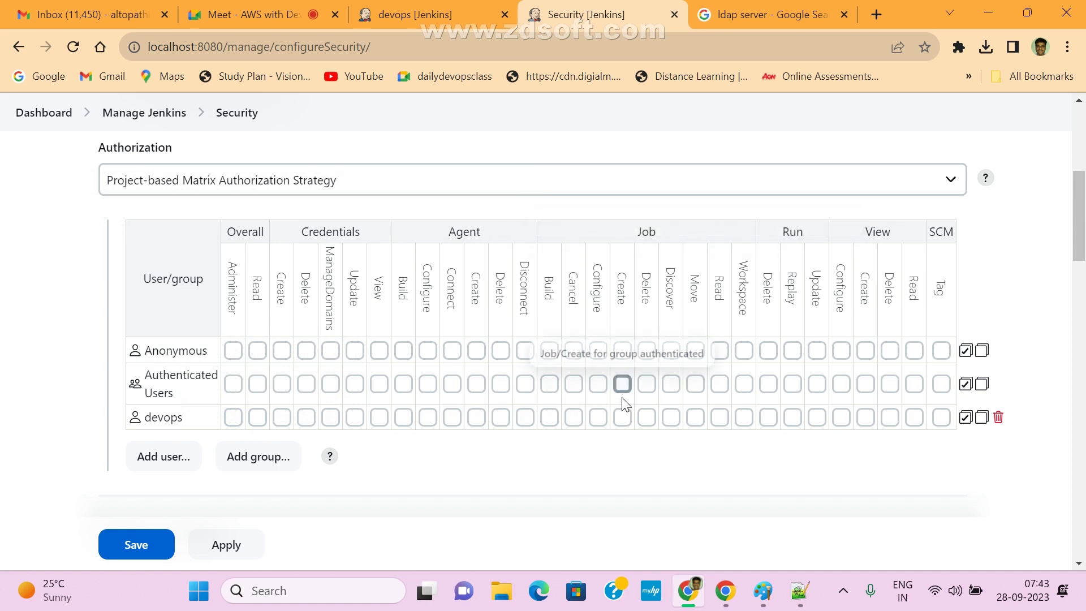
- Grant devops Job Cancel, Configure, Create, Delete, Discover, Move, Read and Workspace
left_click(574, 419)
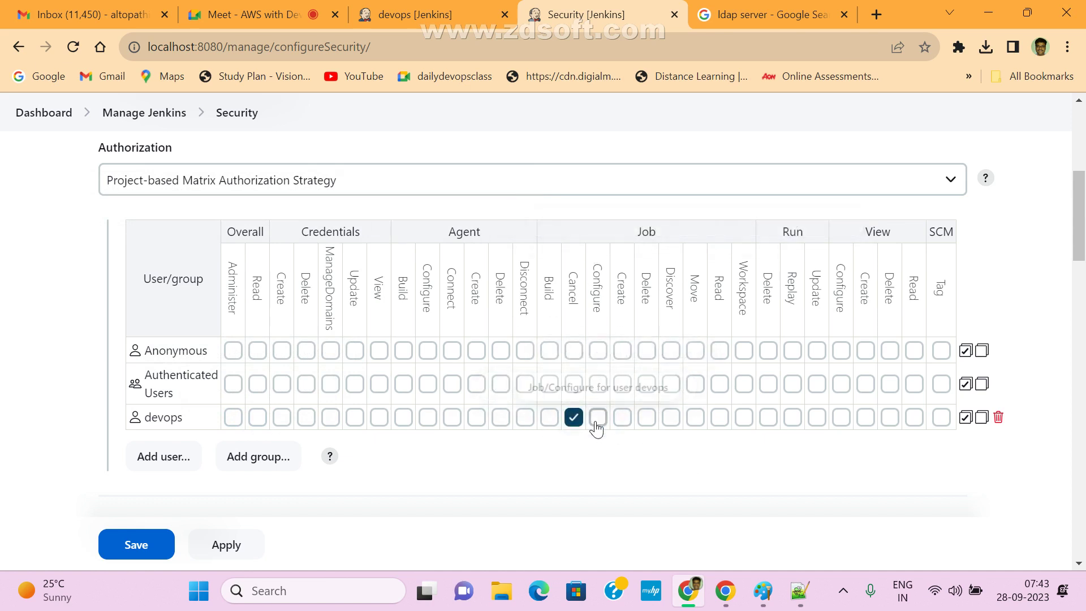
left_click(598, 418)
left_click(623, 418)
left_click(647, 419)
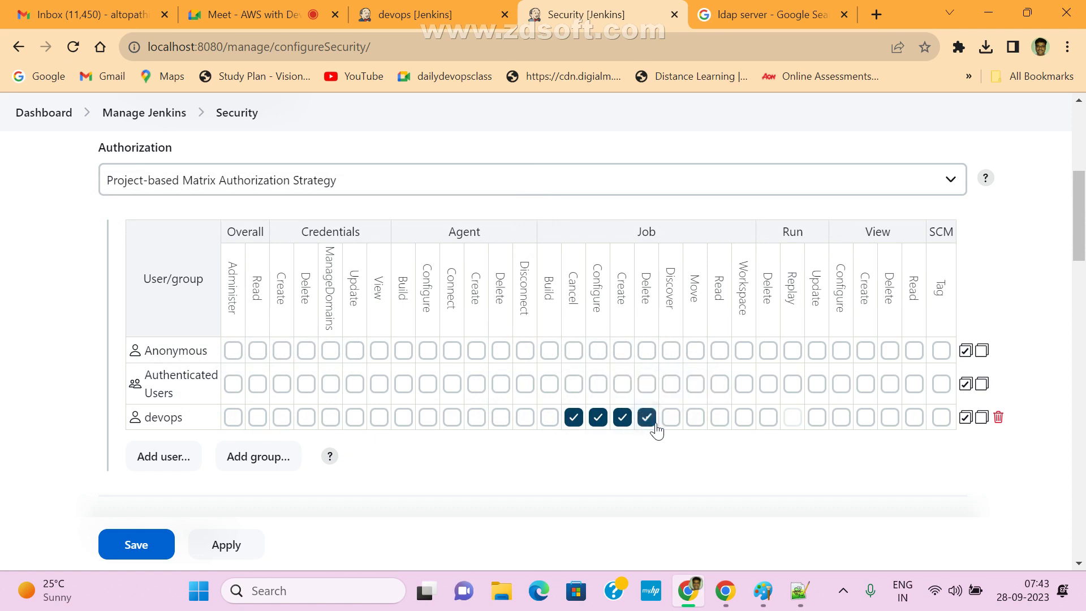
left_click(695, 419)
left_click(671, 418)
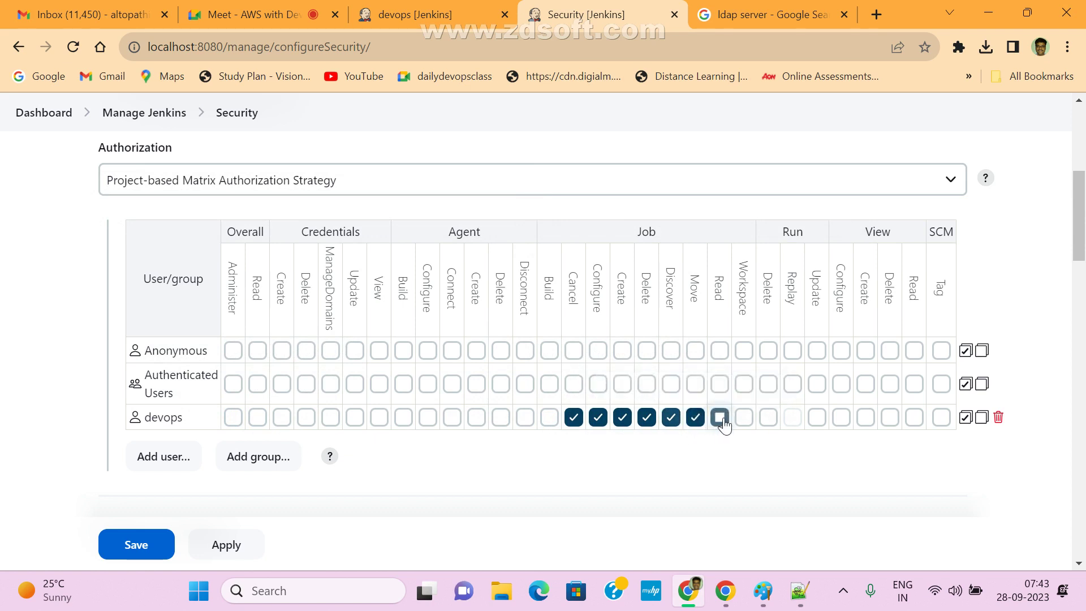
left_click(719, 418)
left_click(744, 417)
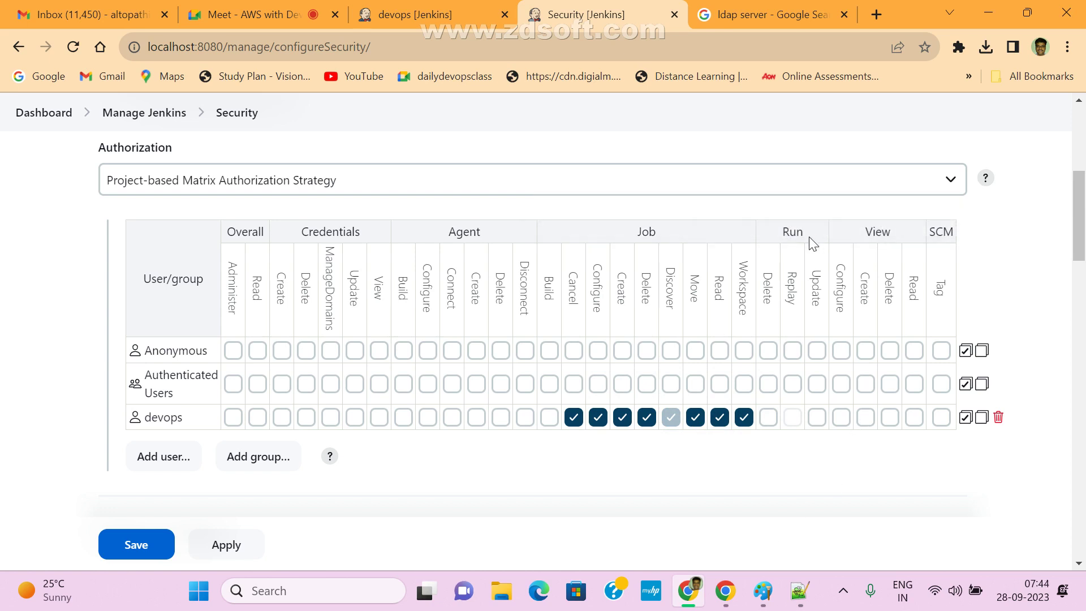
- Grant devops Run Delete/Update, View Configure/Create/Delete/Read, and Credentials Delete/ManageDomains
left_click(768, 417)
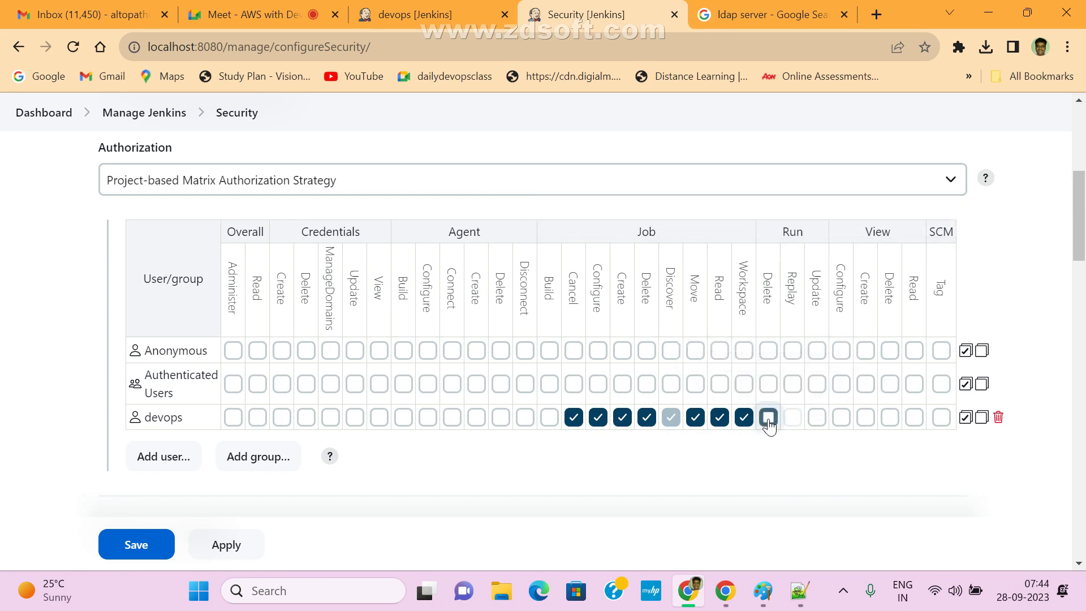
left_click(817, 418)
left_click(841, 418)
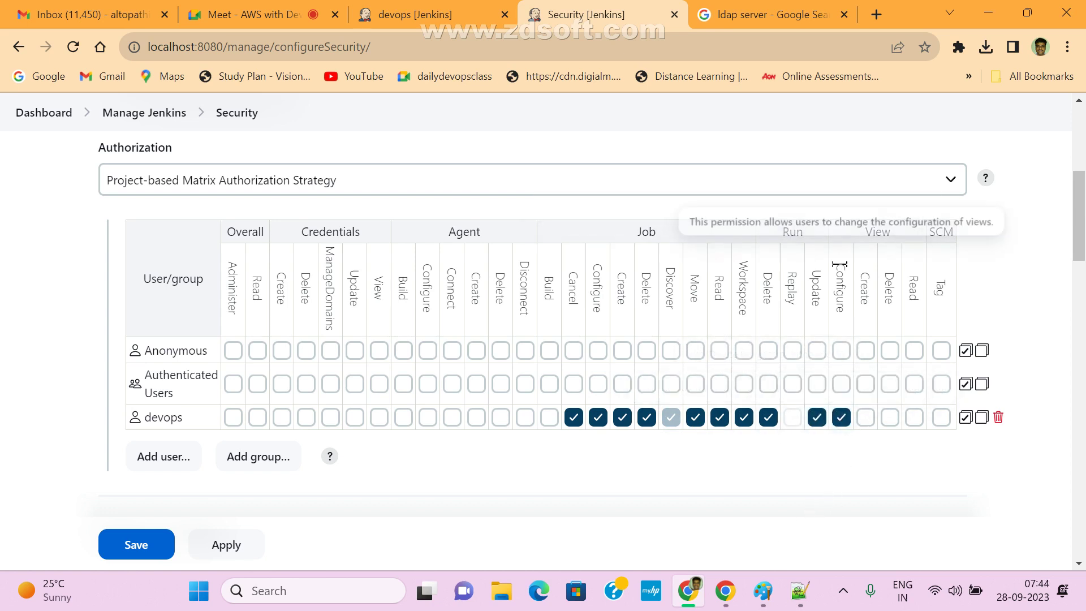
left_click(866, 418)
left_click(890, 417)
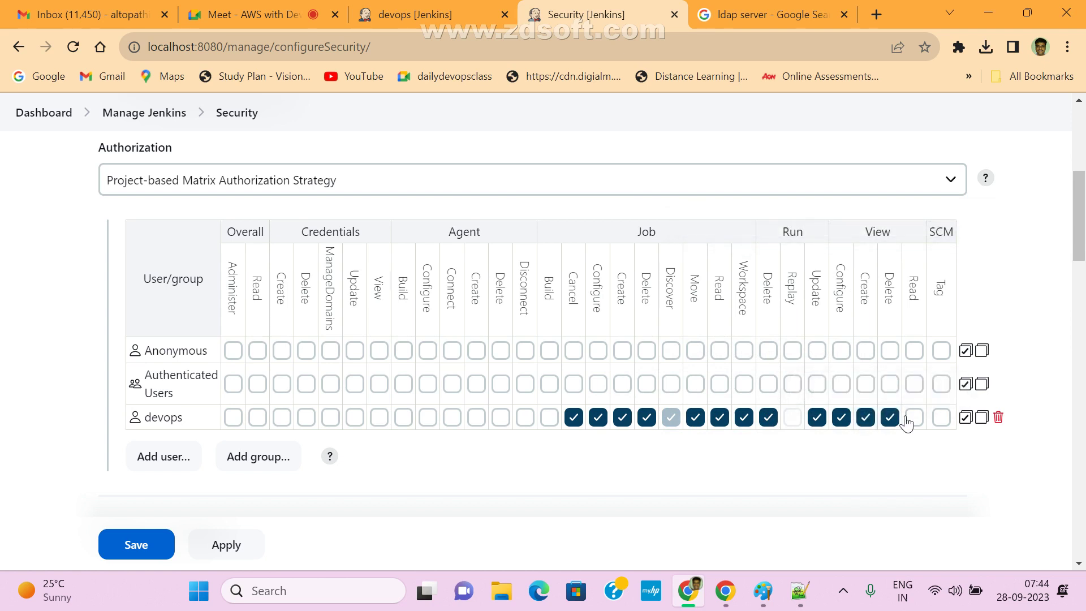
left_click(914, 418)
left_click(306, 418)
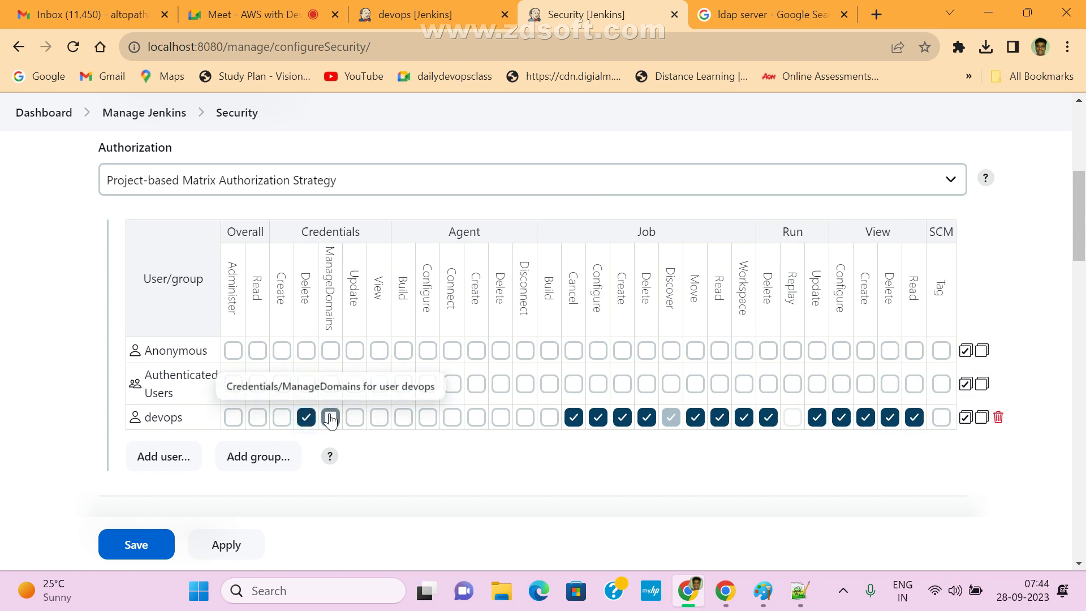
left_click(331, 418)
left_click(269, 464)
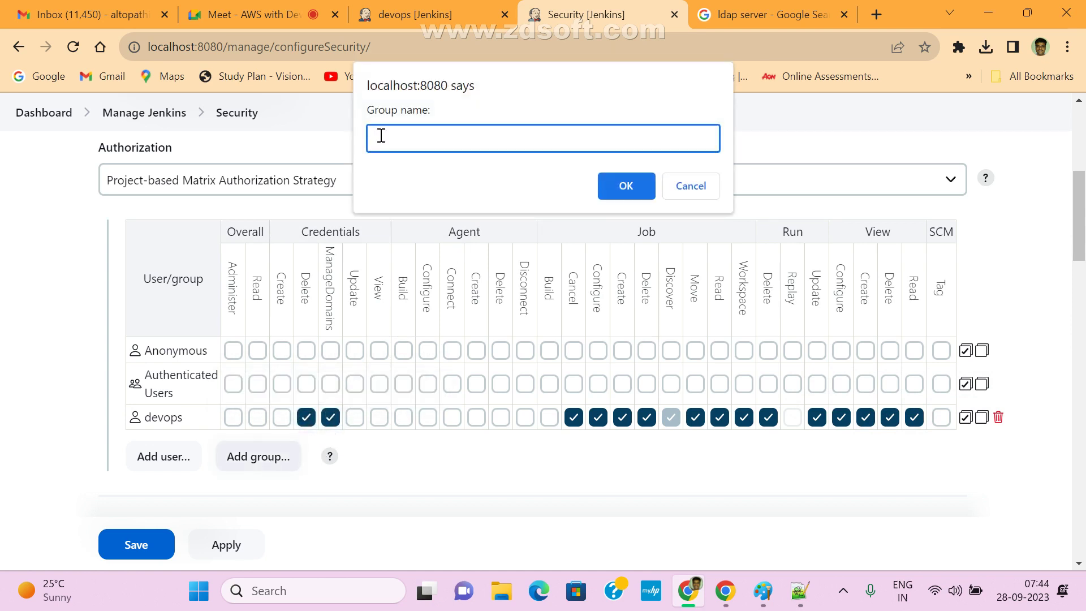
- Cancel the group prompt and switch Authorization to Matrix-based security with no users added
left_click(690, 186)
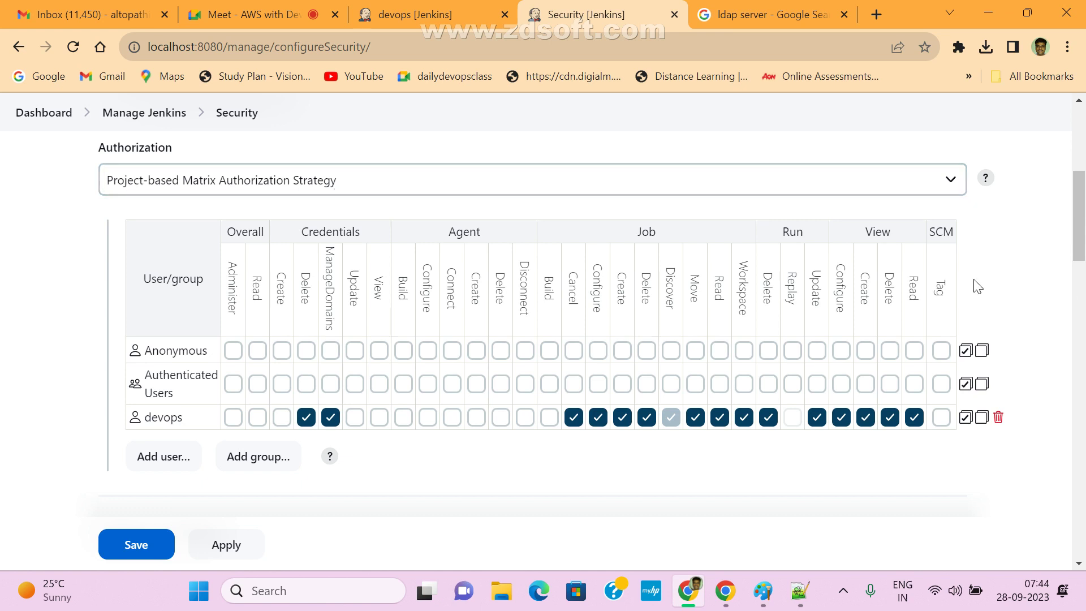
left_click(946, 179)
left_click(314, 254)
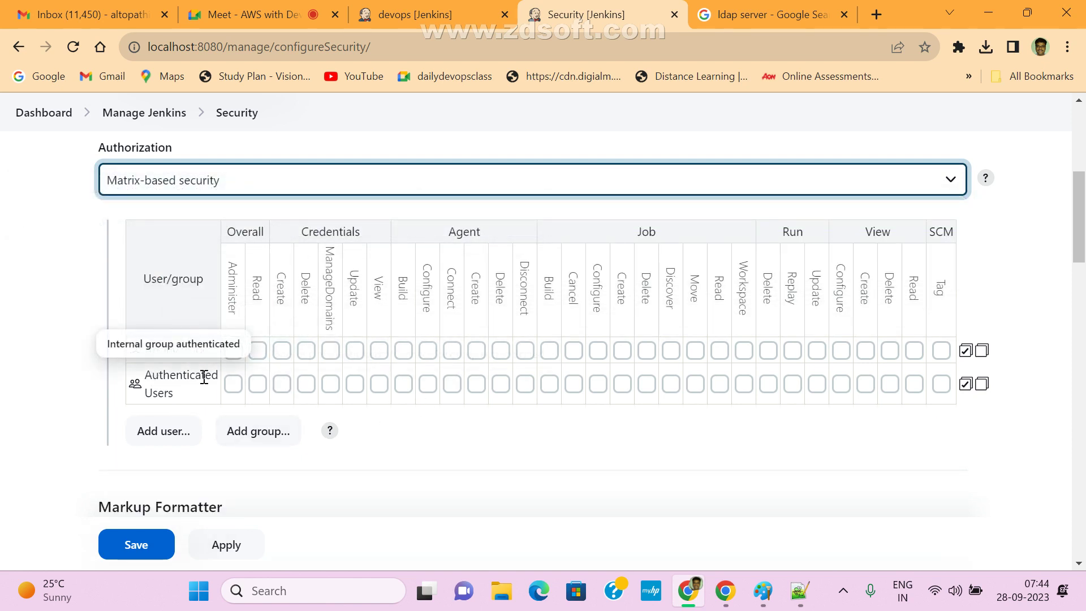
left_click(164, 431)
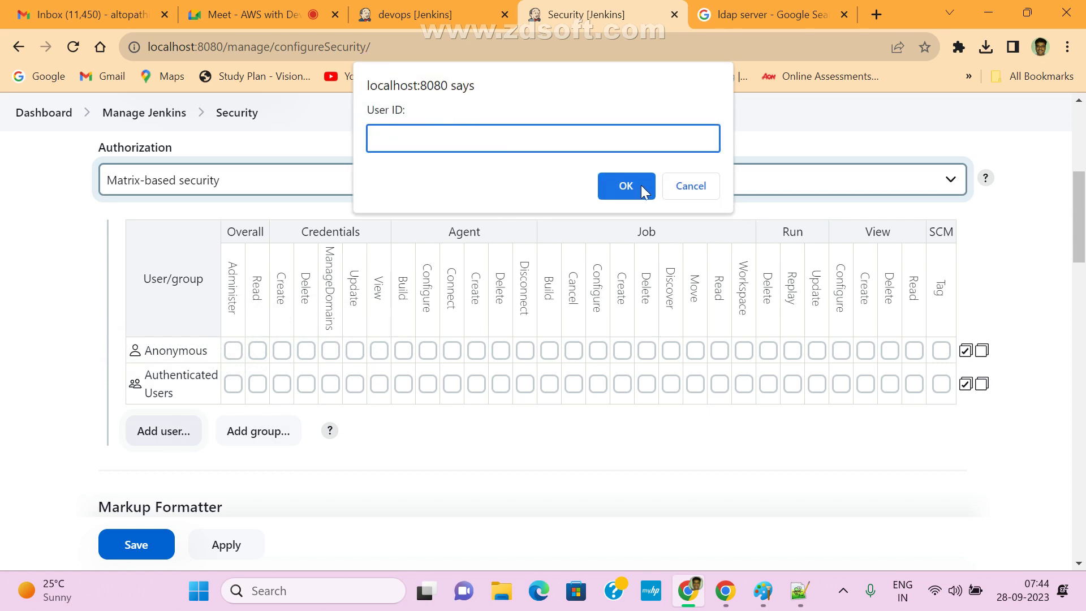
left_click(701, 189)
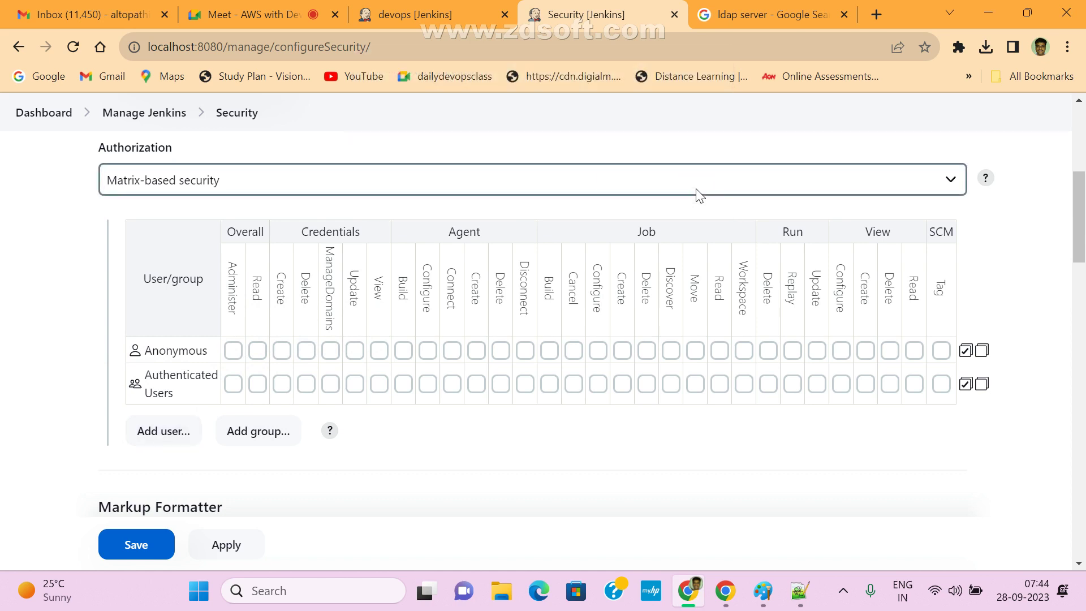
- Briefly view the role-based access diagram in Paint, then return to Jenkins
scroll(437, 430, "up", 5)
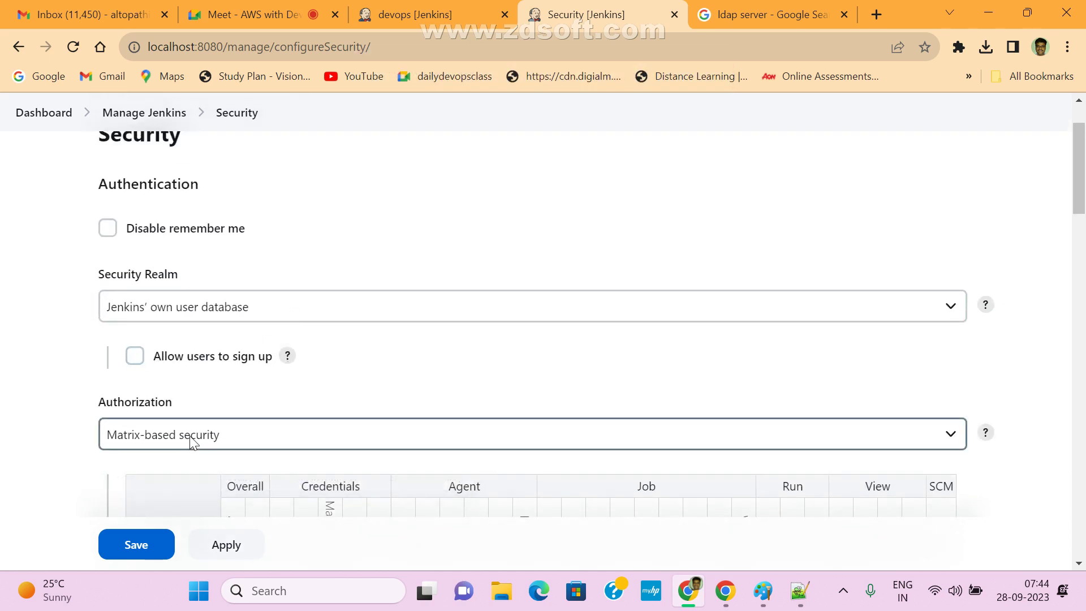
scroll(189, 437, "down", 3)
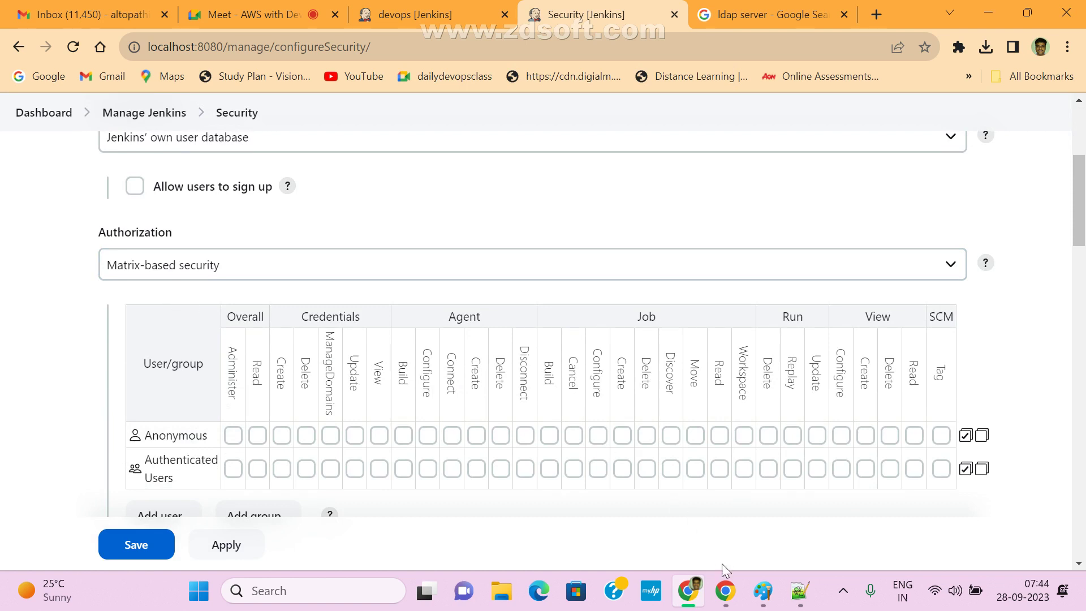
left_click(763, 590)
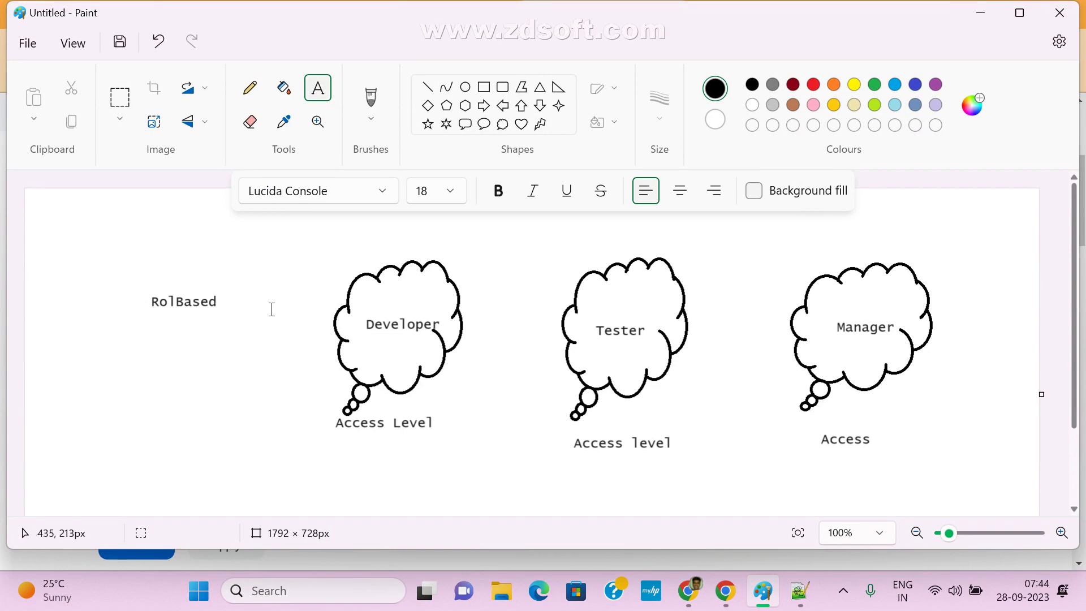
left_click(981, 13)
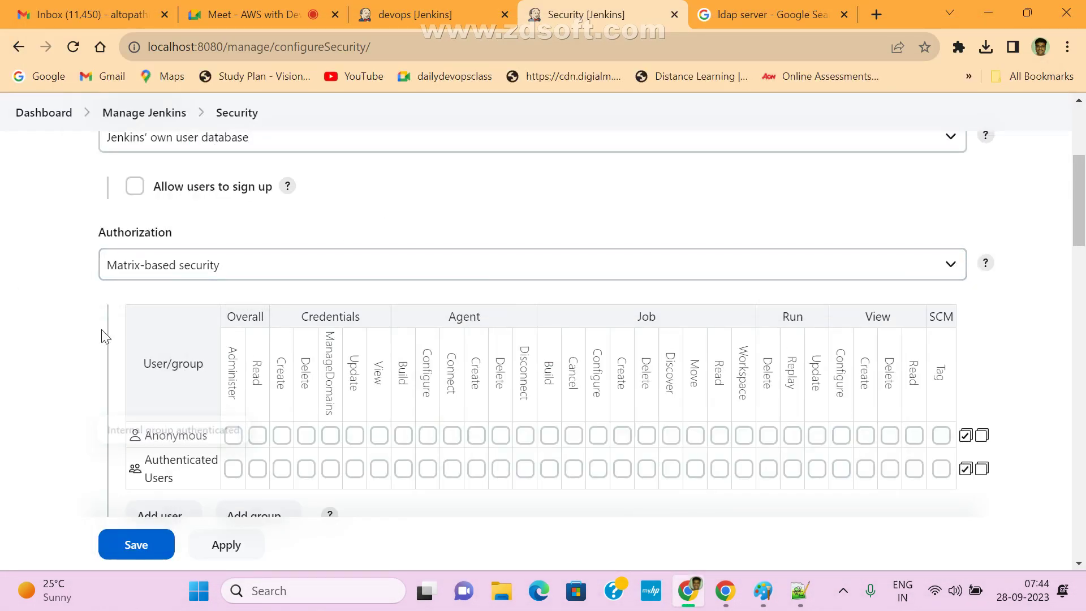
- Set Authorization to 'Logged-in users can do anything', keeping Jenkins' own user database as the realm
left_click(163, 271)
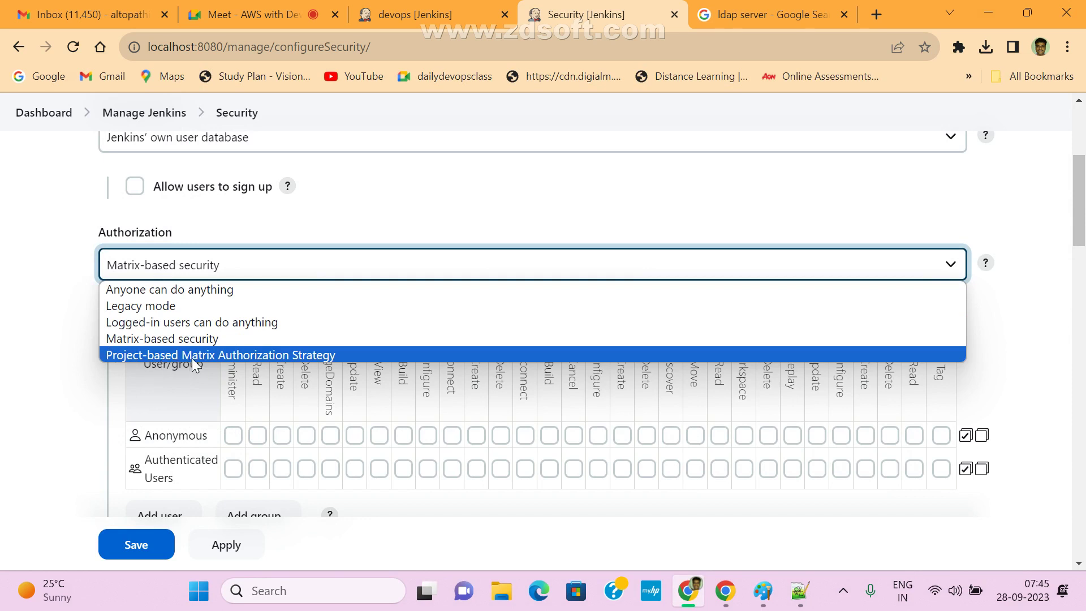
left_click(439, 182)
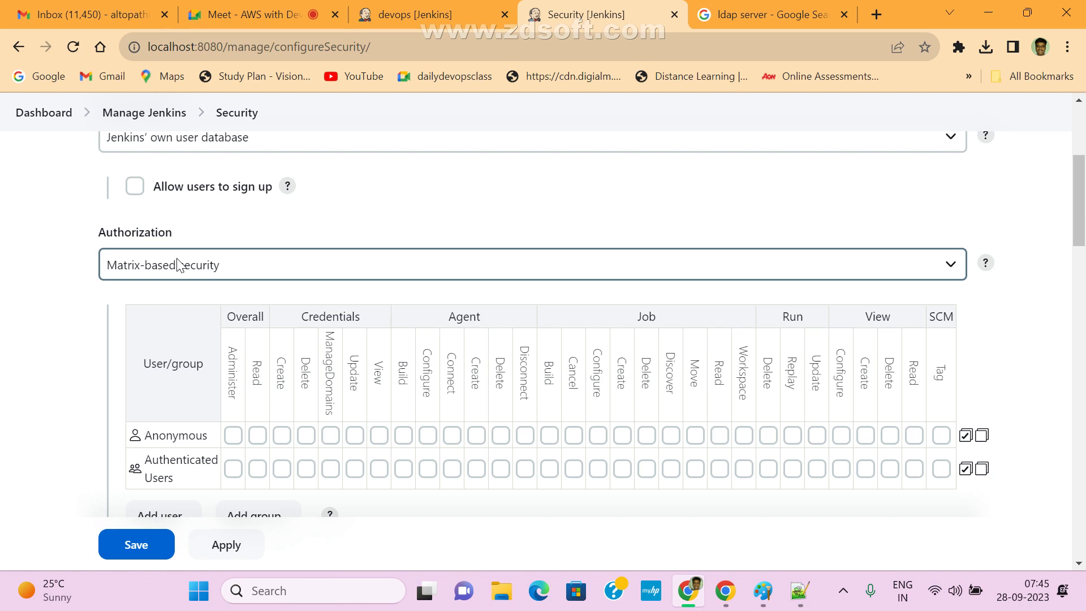
scroll(283, 300, "up", 3)
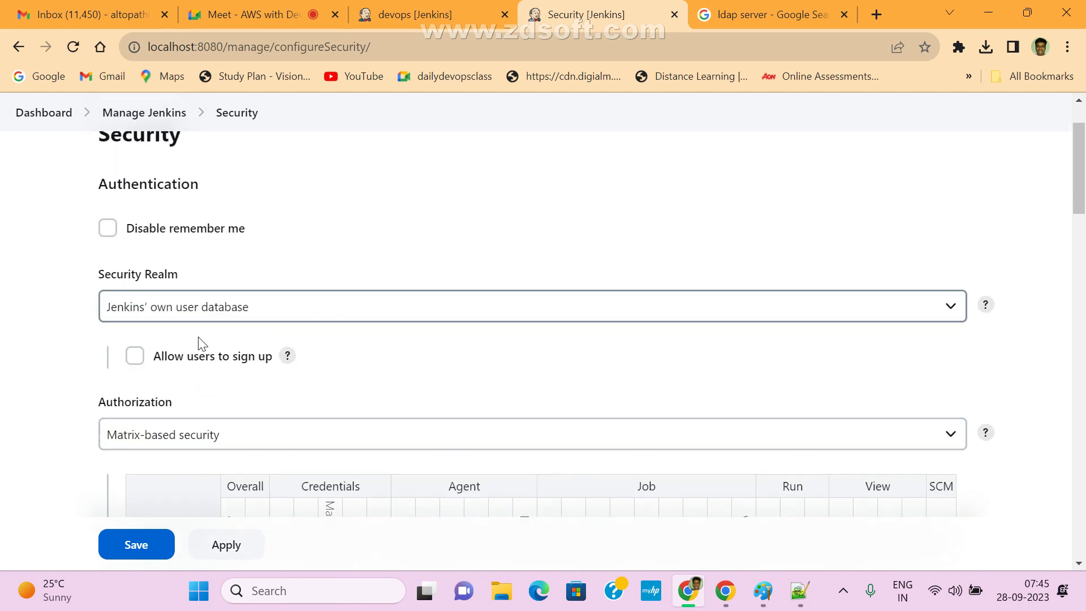
scroll(198, 362, "down", 2)
scroll(195, 375, "down", 1)
scroll(300, 321, "up", 2)
left_click(223, 237)
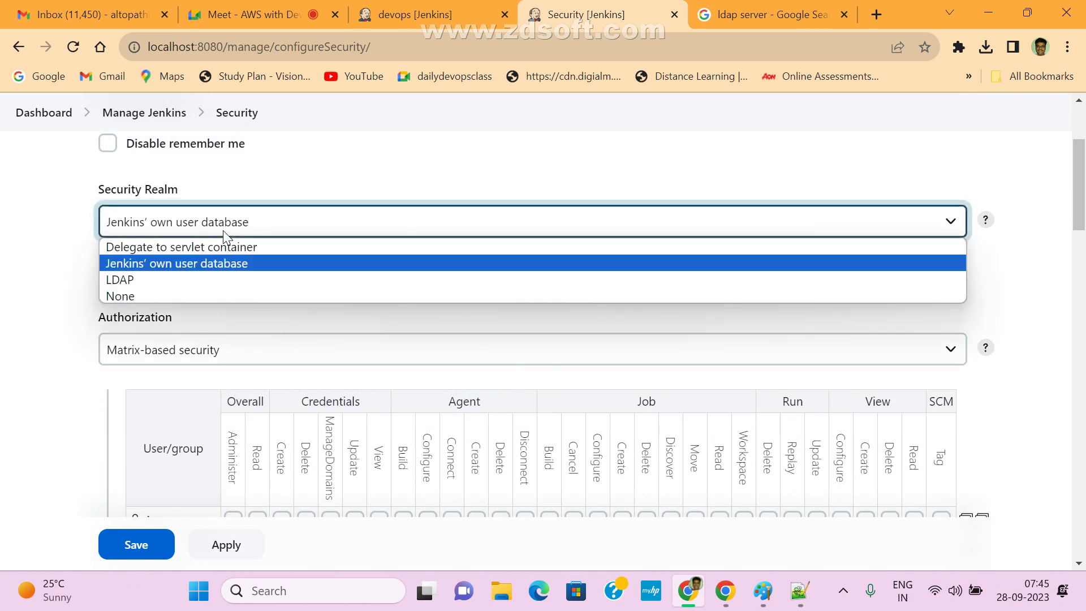
left_click(223, 236)
left_click(209, 347)
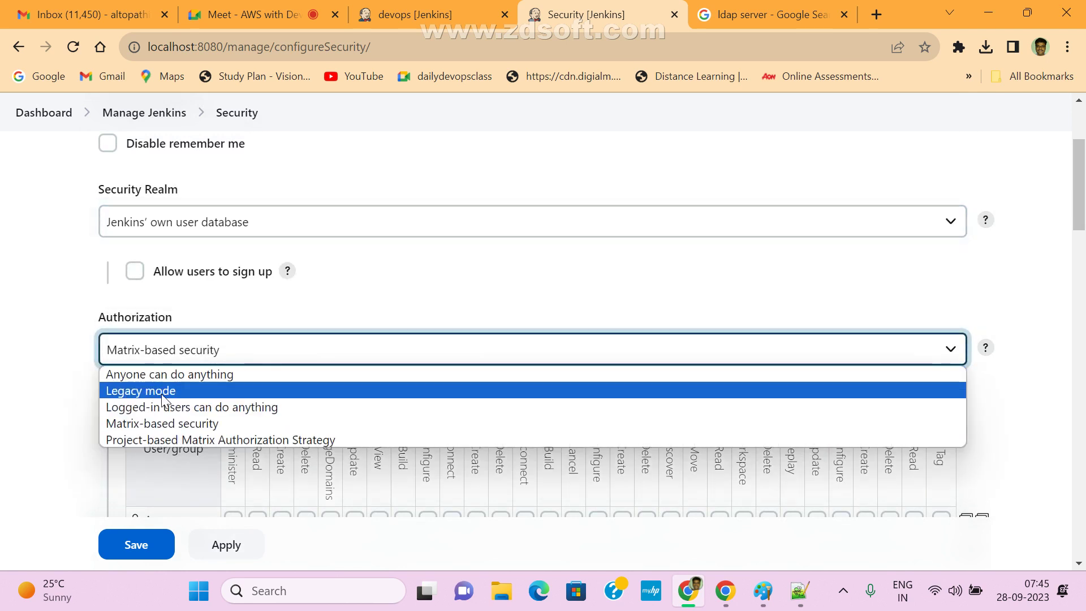
left_click(188, 407)
scroll(238, 362, "down", 4)
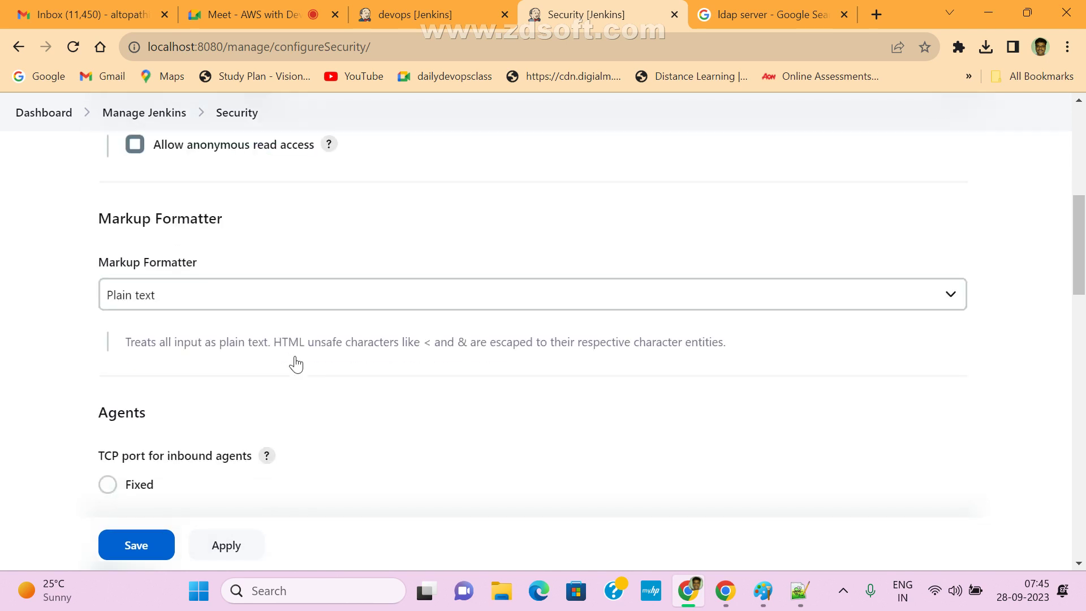
- Review the Markup Formatter, Git Host Key Verification, Authorization and CSRF Protection sections
left_click_drag(96, 219, 224, 221)
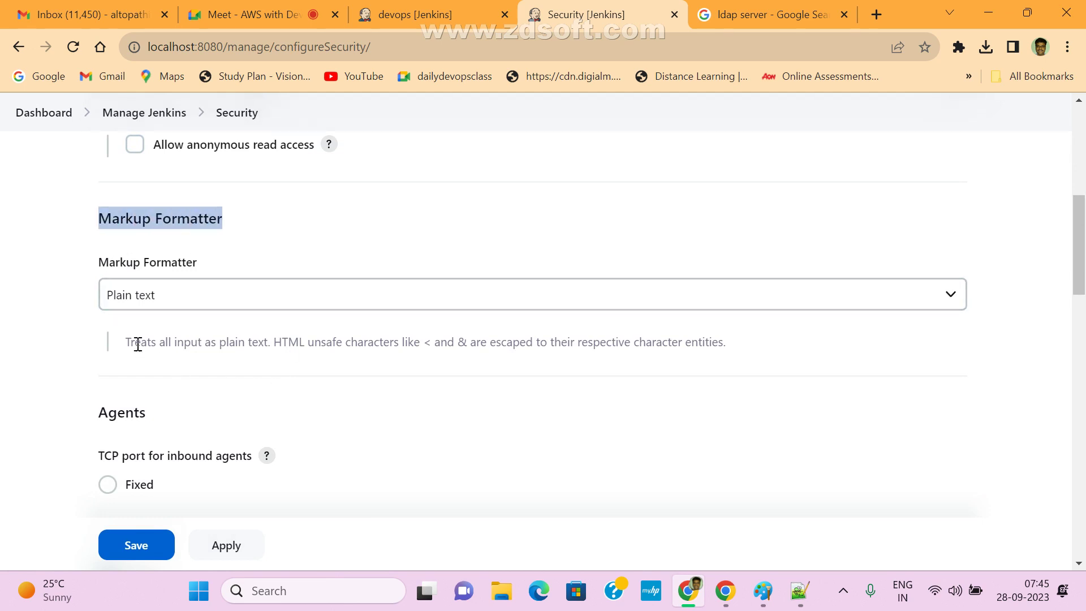
scroll(775, 244, "down", 4)
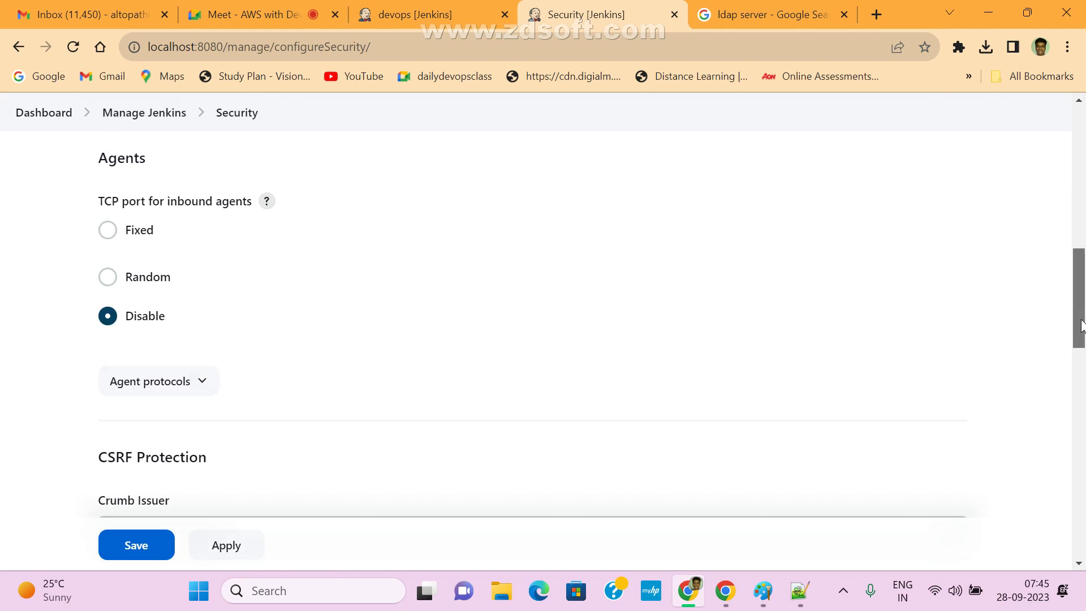
left_click_drag(1082, 325, 1083, 440)
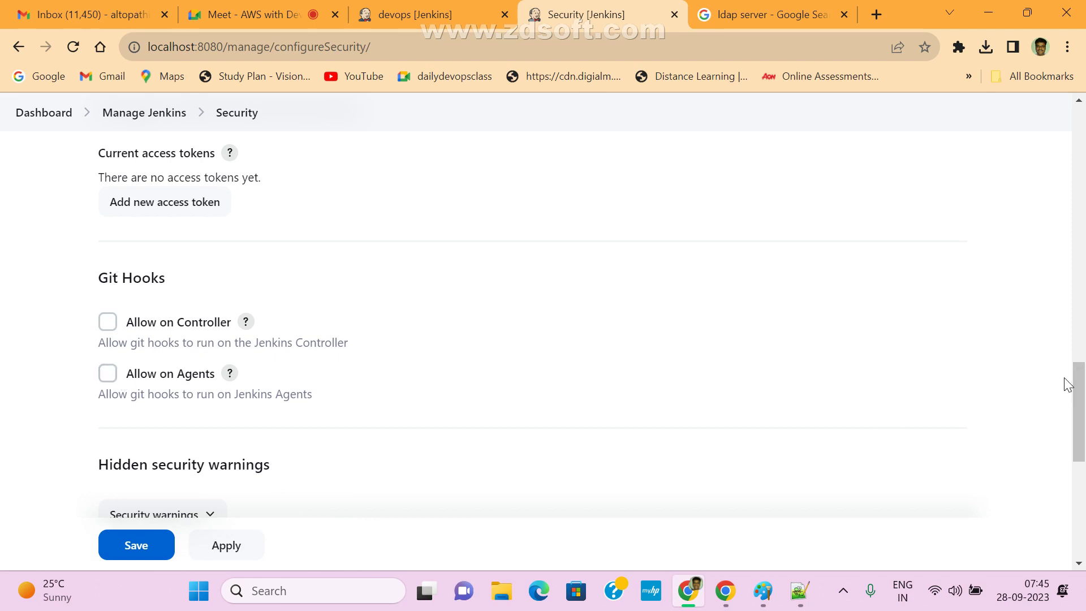
left_click_drag(1083, 385, 1084, 481)
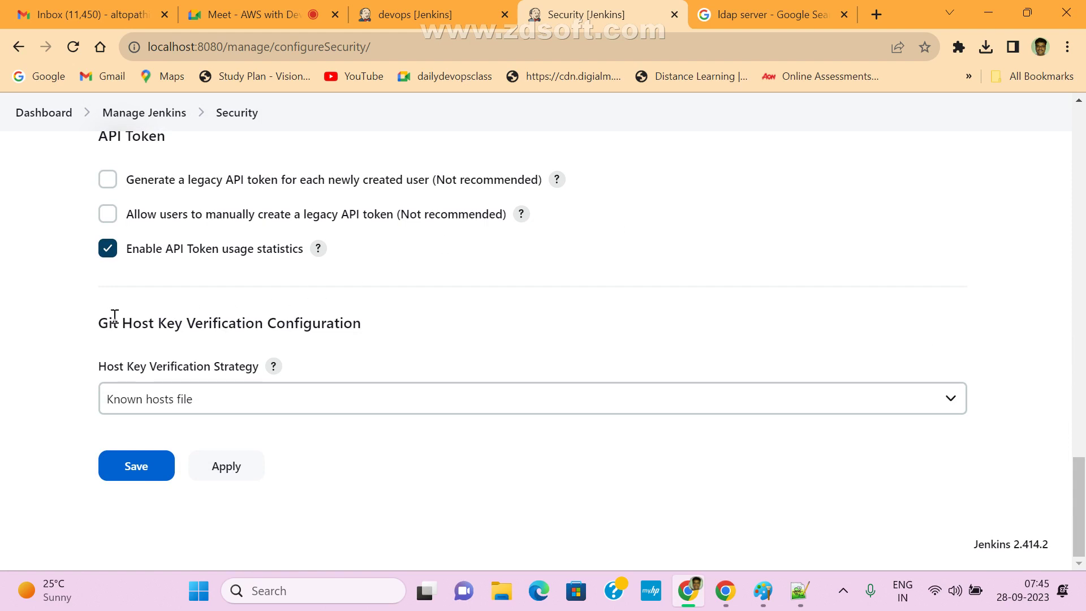
left_click_drag(115, 315, 398, 337)
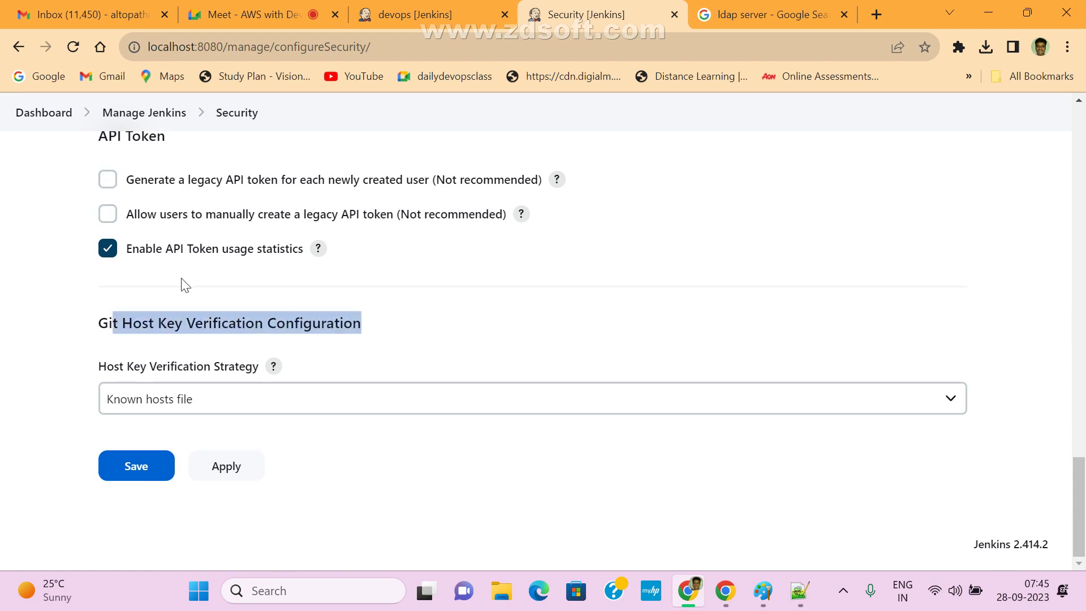
scroll(548, 337, "up", 2)
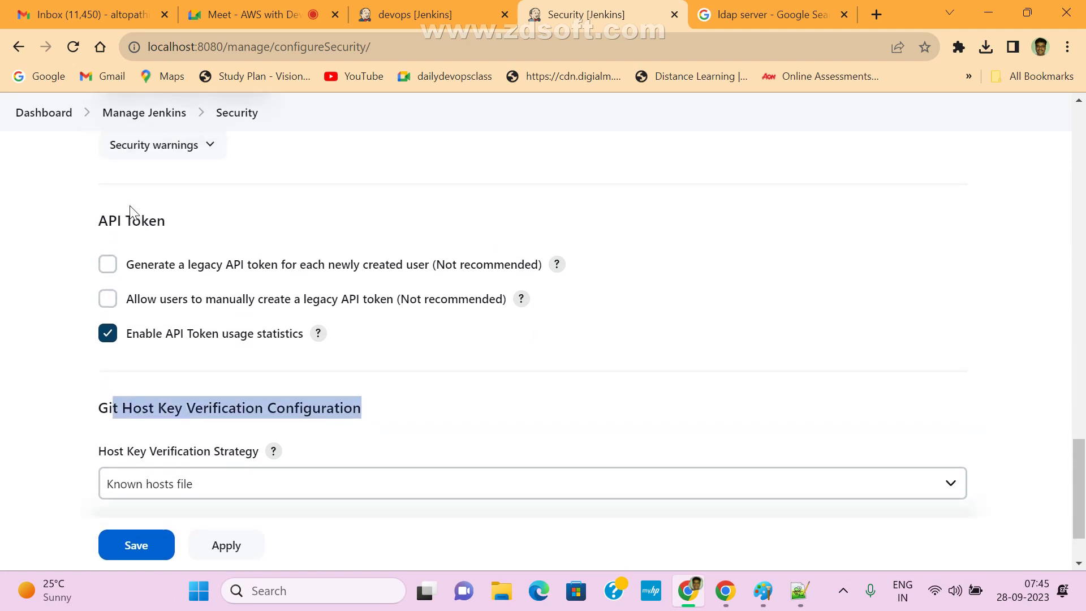
left_click_drag(92, 220, 194, 230)
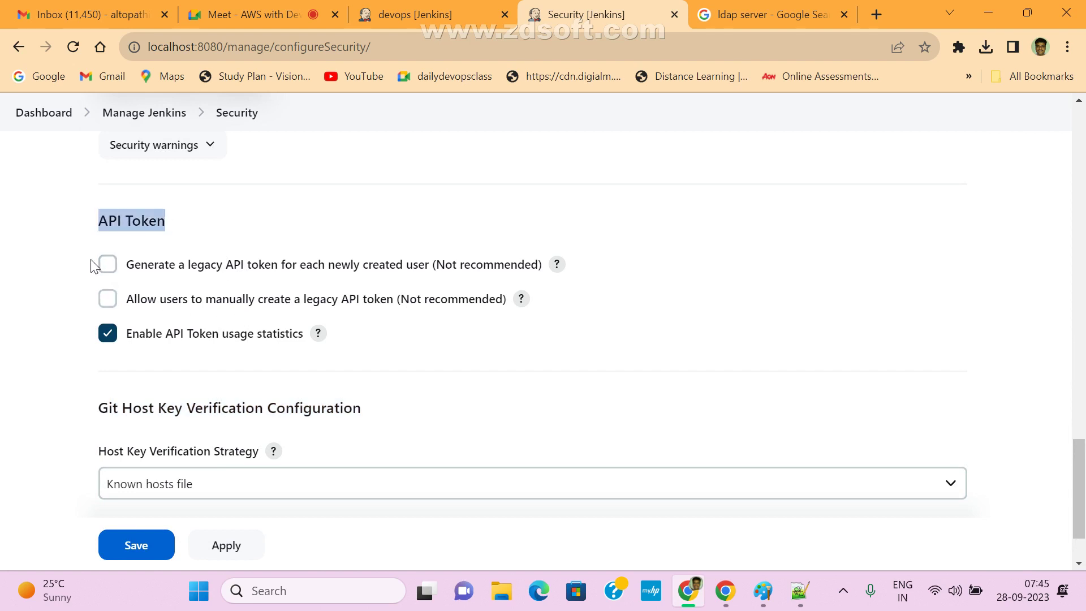
left_click_drag(1077, 477, 1084, 195)
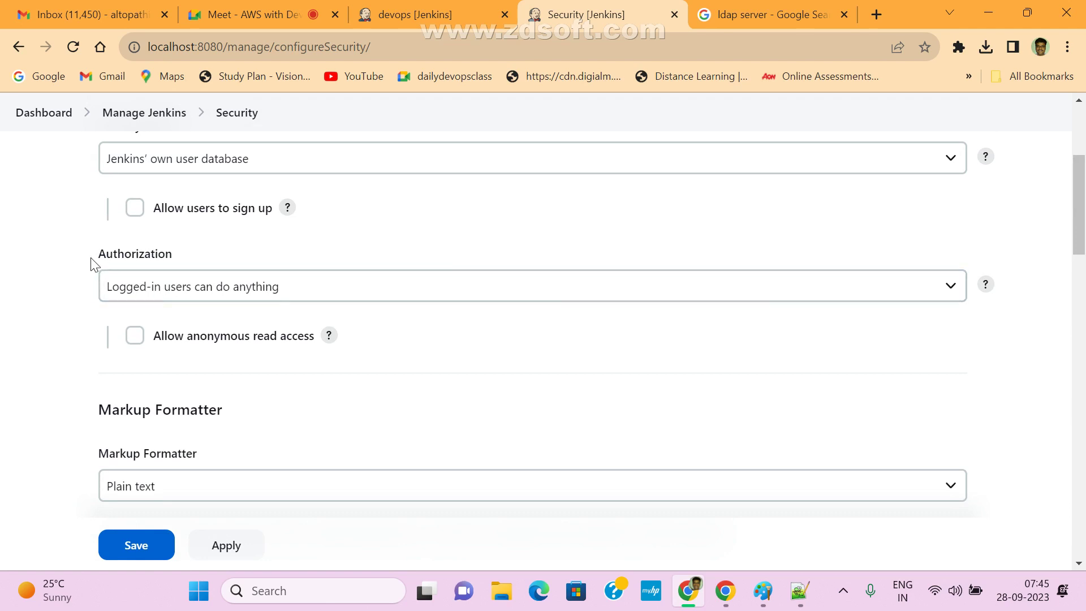
left_click_drag(92, 262, 228, 263)
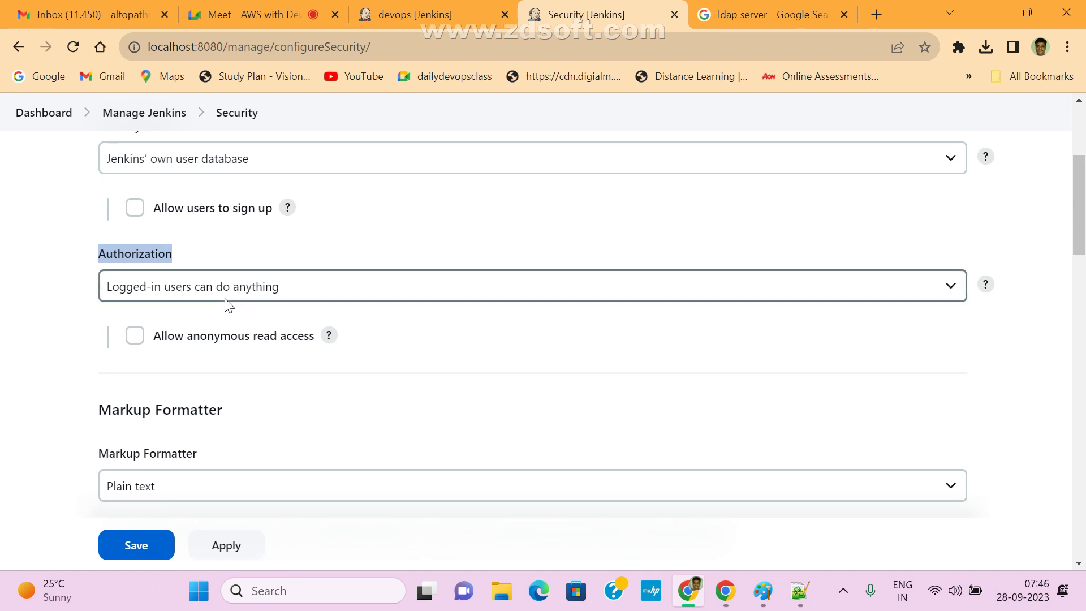
scroll(306, 294, "down", 7)
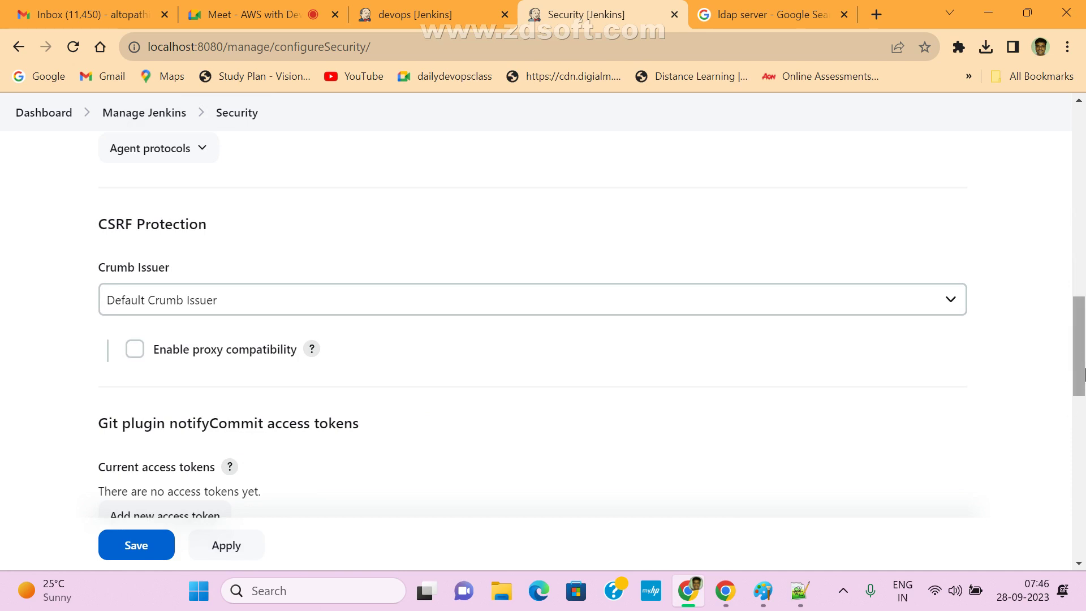
scroll(1072, 408, "up", 8)
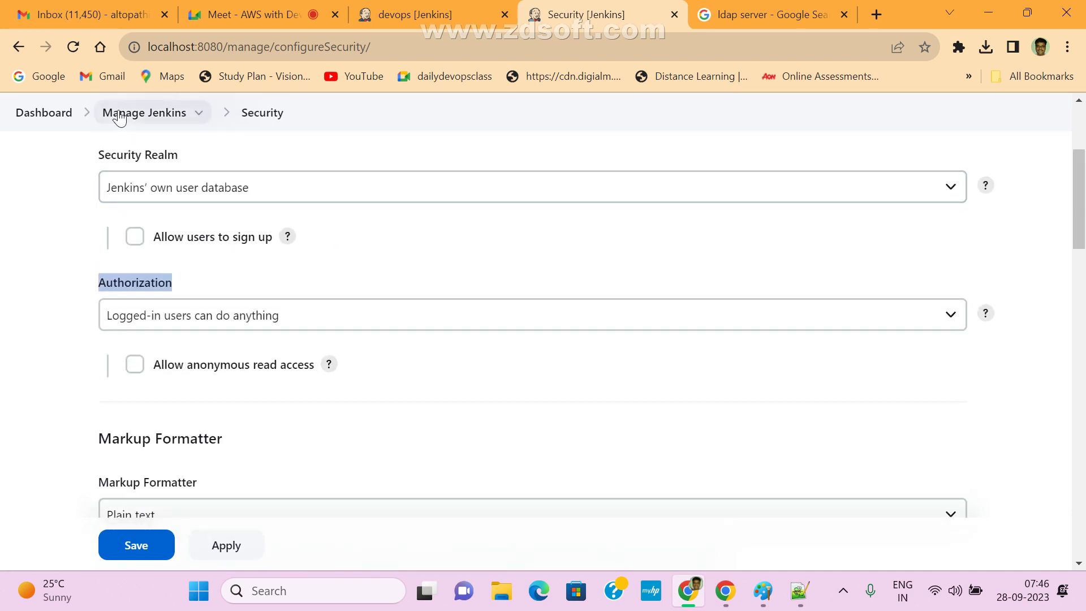
- Leave Security for Manage Jenkins and scroll to In-process Script Approval with 1 pending
left_click(142, 112)
left_click(645, 158)
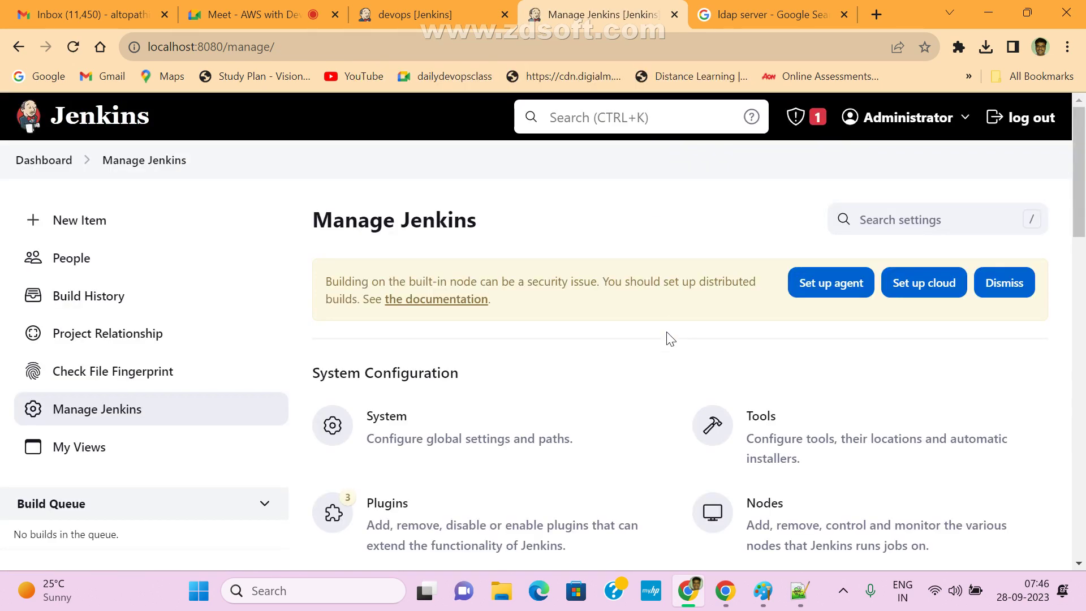
scroll(831, 465, "down", 1)
scroll(831, 465, "down", 4)
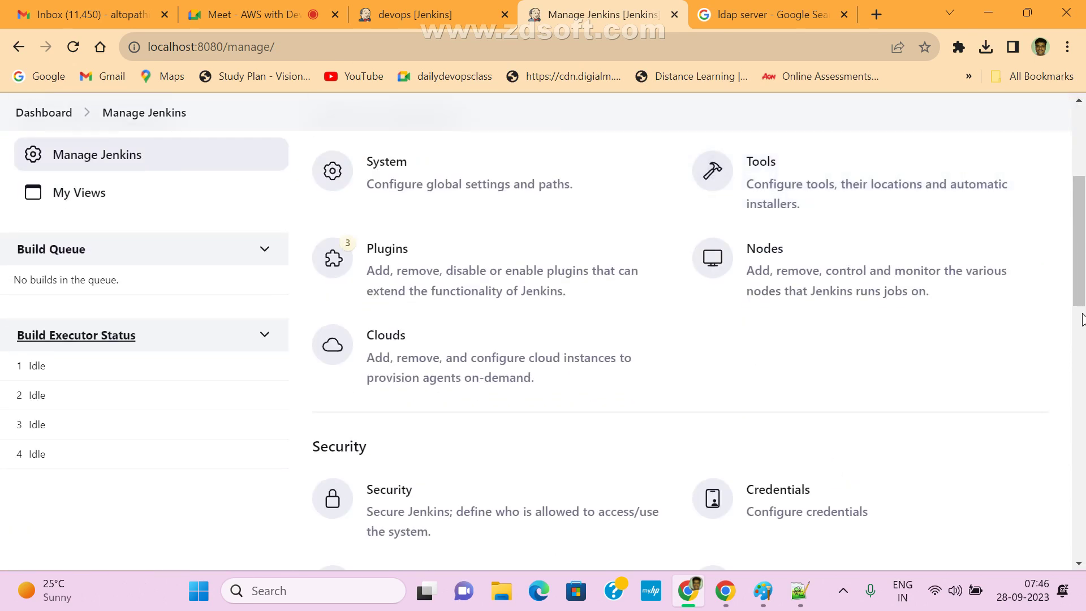
scroll(1083, 340, "down", 5)
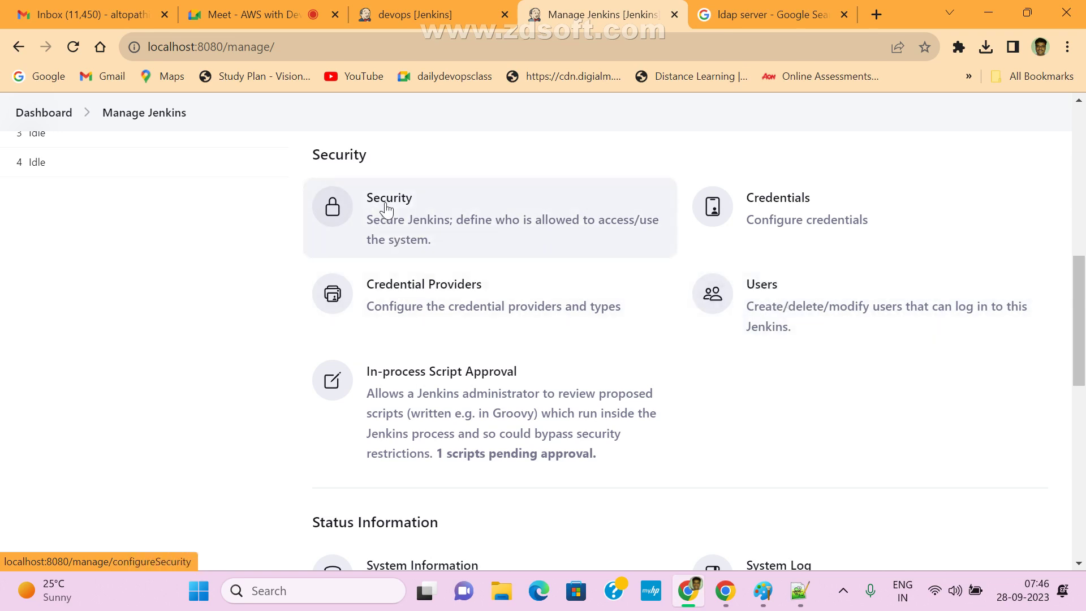
- Open the global Security settings and look over the page
left_click(429, 217)
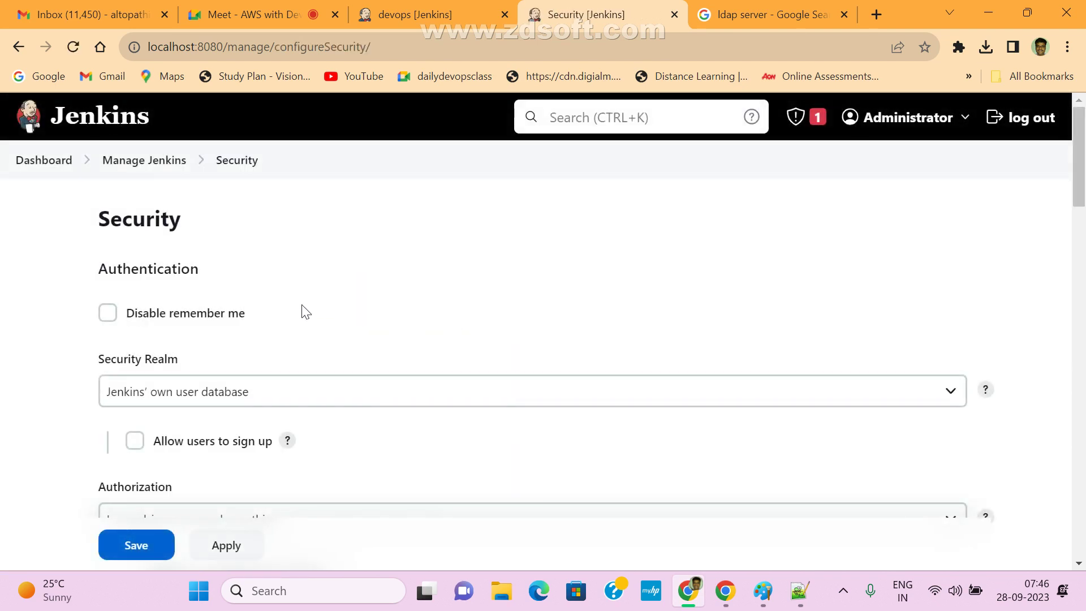
left_click_drag(1080, 165, 1084, 266)
scroll(523, 224, "up", 10)
left_click_drag(100, 221, 227, 235)
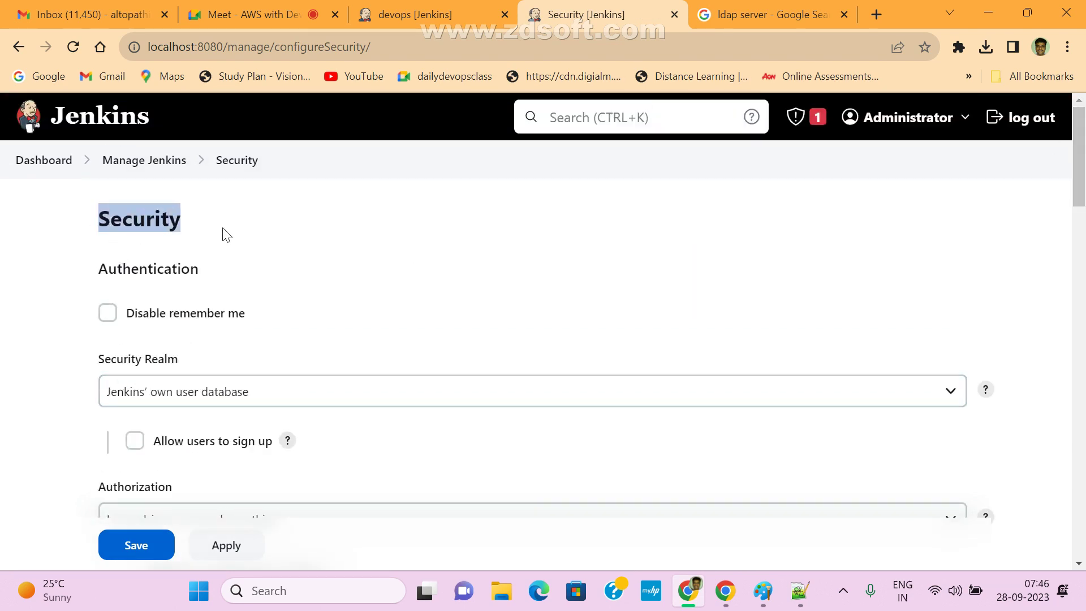
scroll(240, 294, "down", 2)
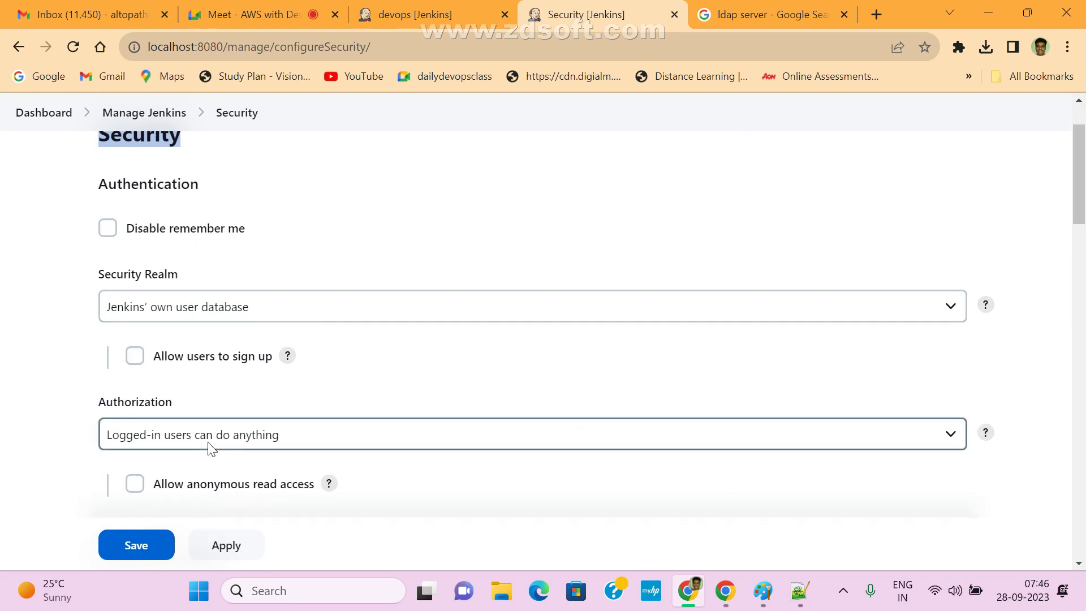
- Review the authorization strategies, keeping 'Logged-in users can do anything'
left_click(181, 446)
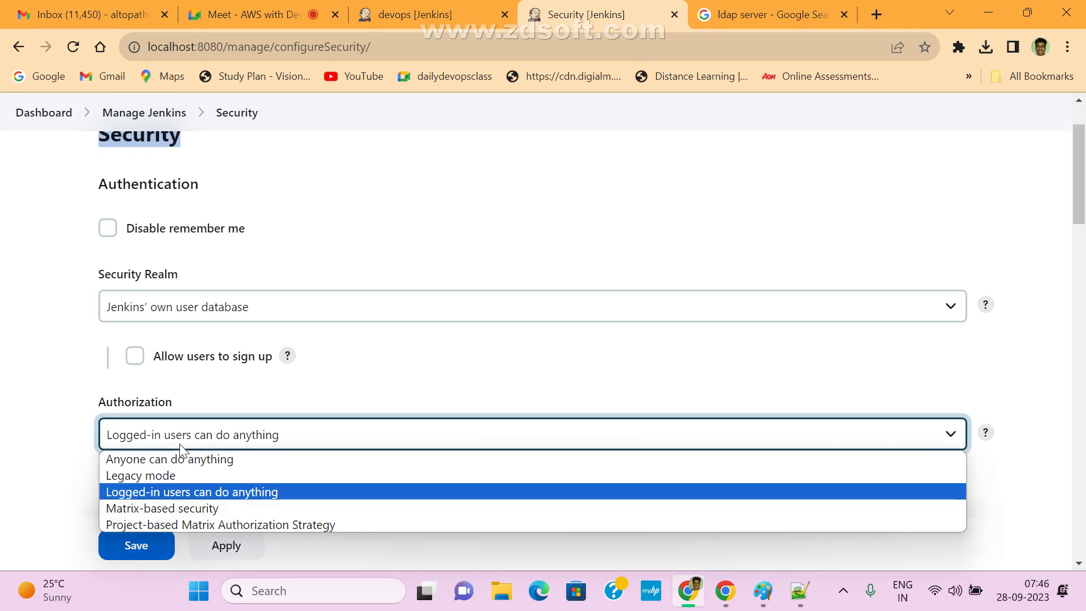
left_click(181, 446)
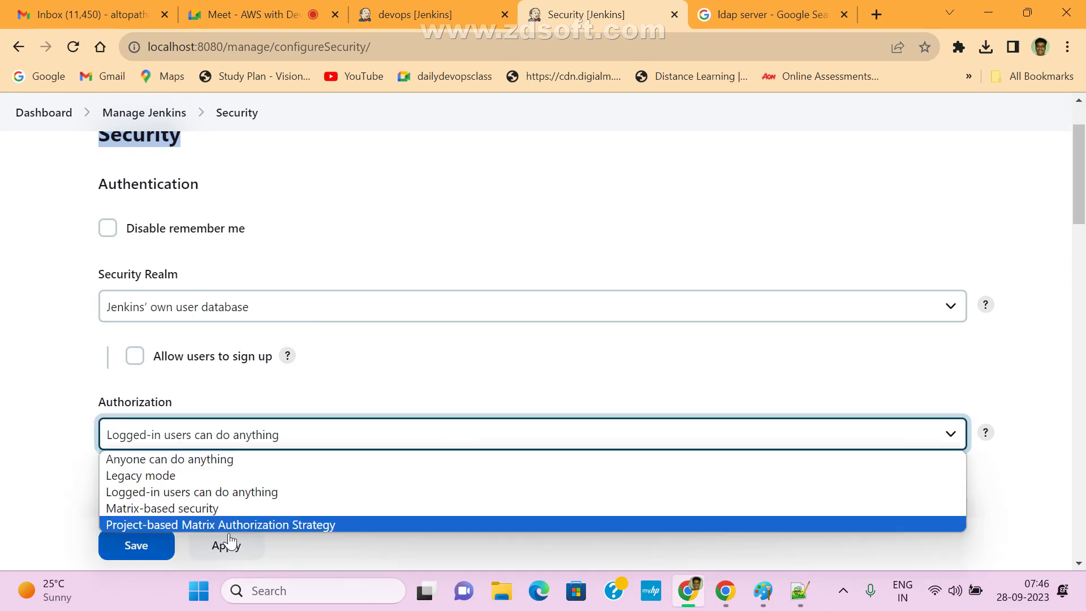
left_click(200, 442)
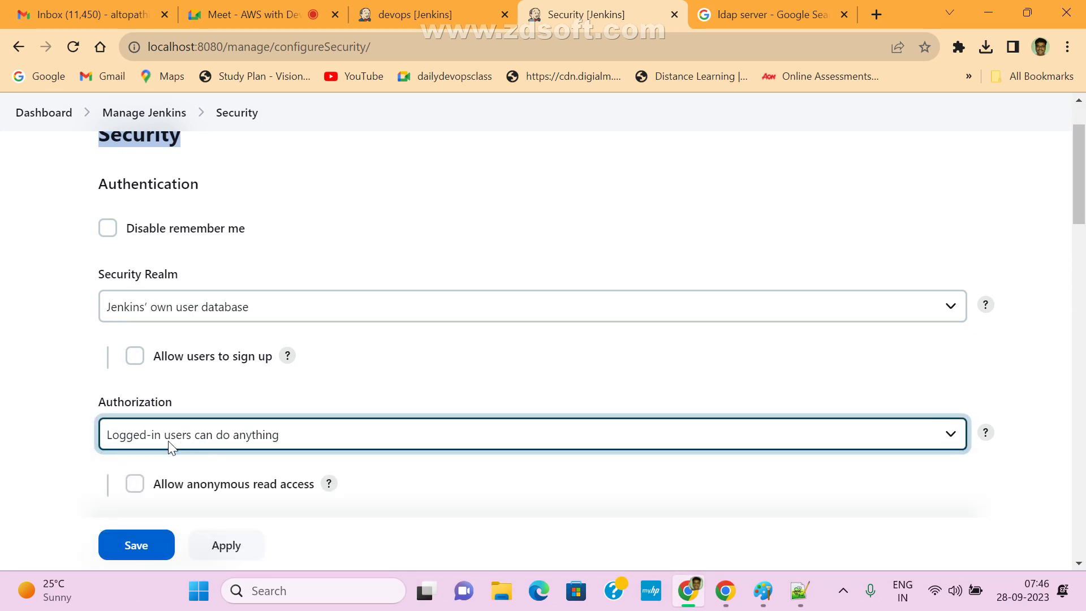
- Check the online assessment login site, recheck Security, then return to Manage Jenkins
left_click(809, 77)
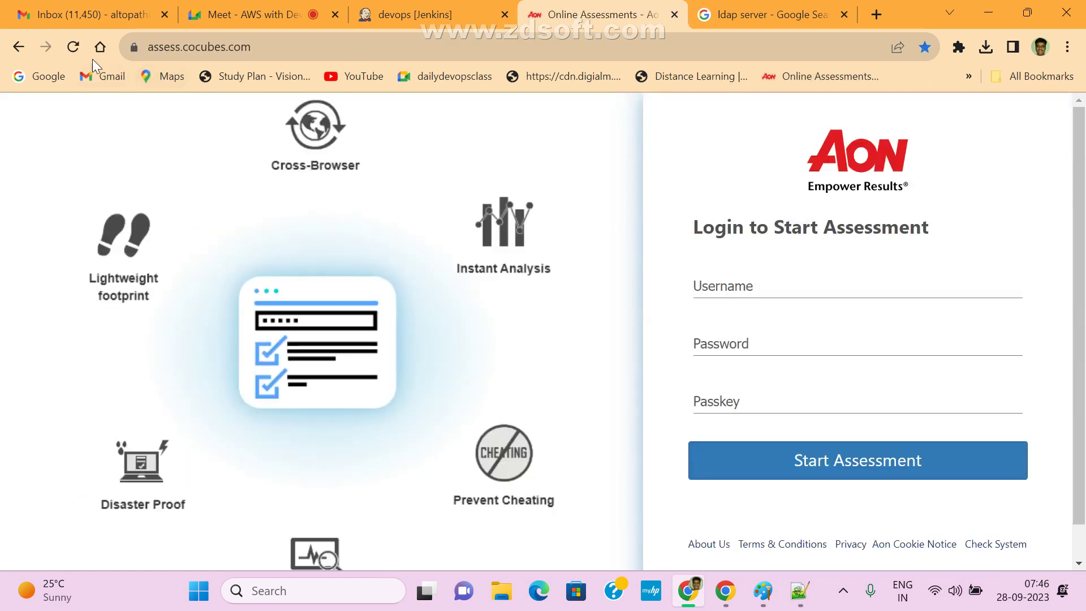
left_click(19, 46)
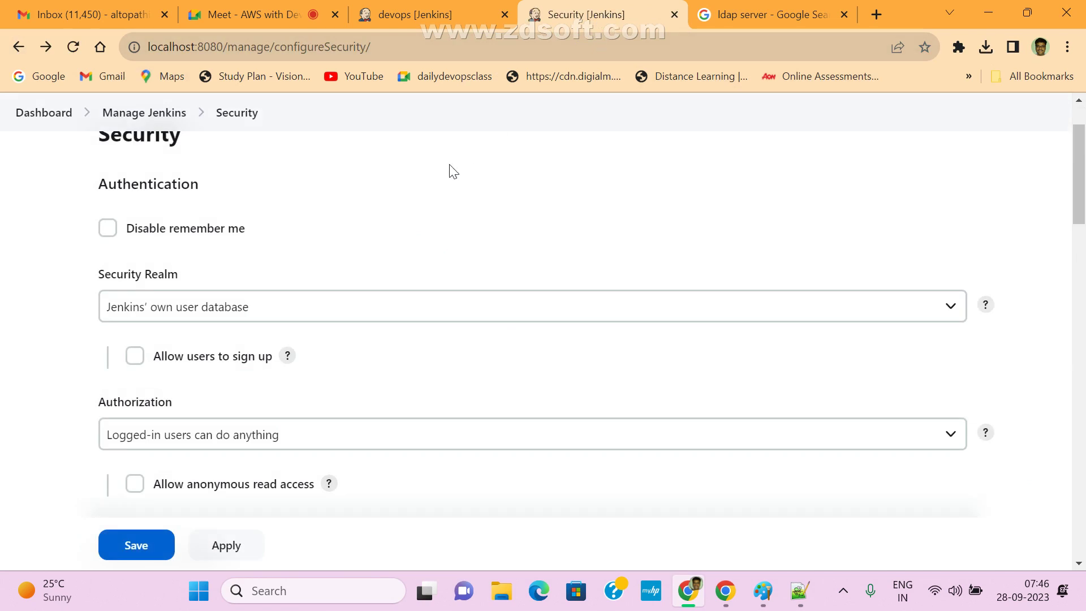
mouse_move(1081, 202)
left_mouse_down()
mouse_move(1084, 161)
mouse_move(1083, 186)
left_mouse_up()
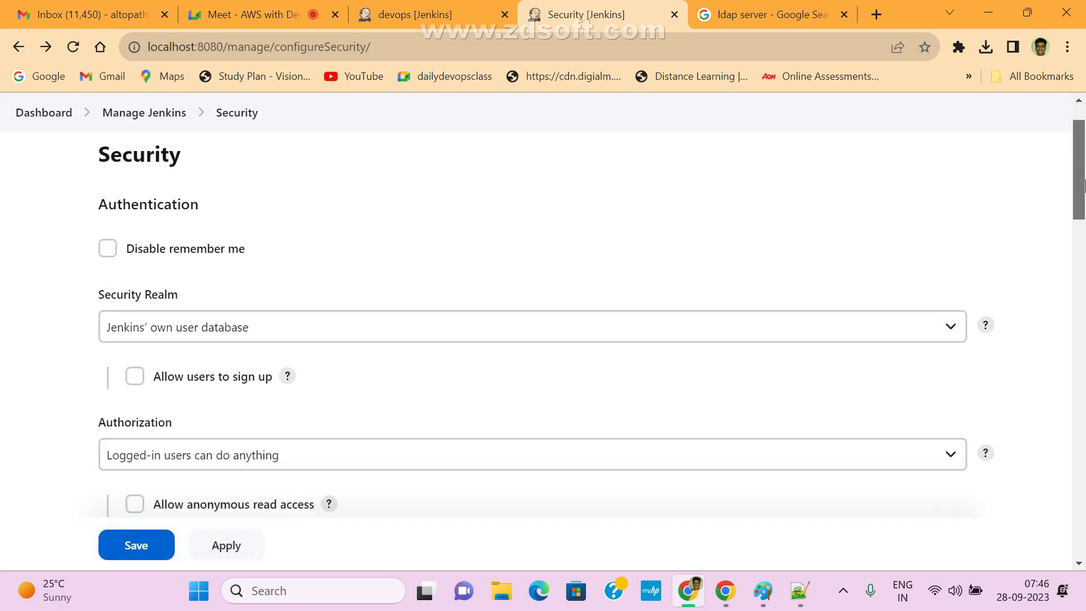
scroll(1084, 186, "down", 5)
scroll(549, 103, "up", 6)
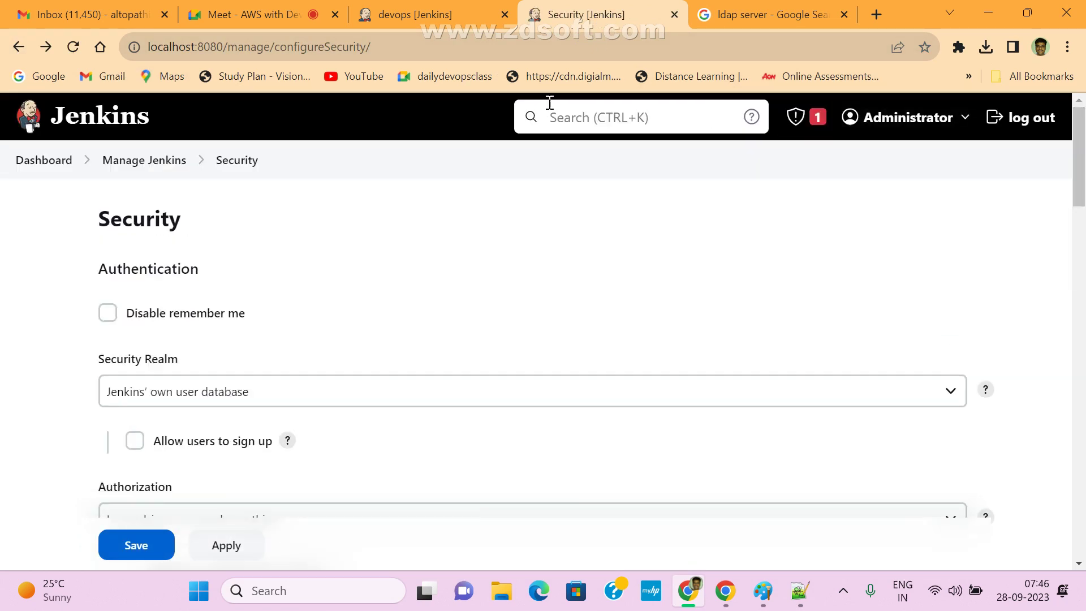
left_click(110, 160)
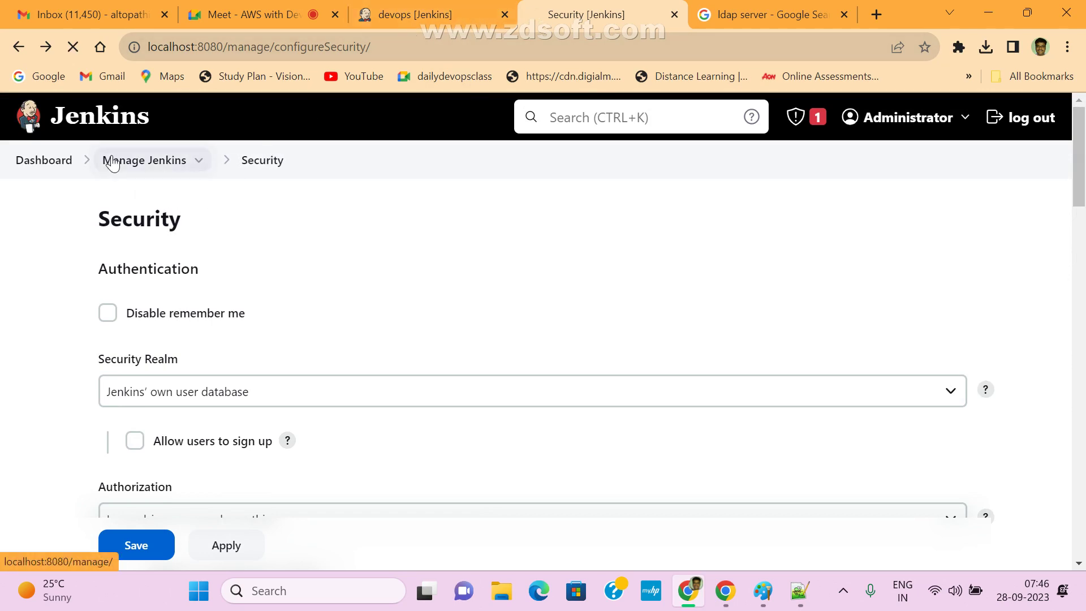
- Look through the In-process Script Approval page, then go back to the Manage Jenkins overview
left_click_drag(1084, 212, 1084, 354)
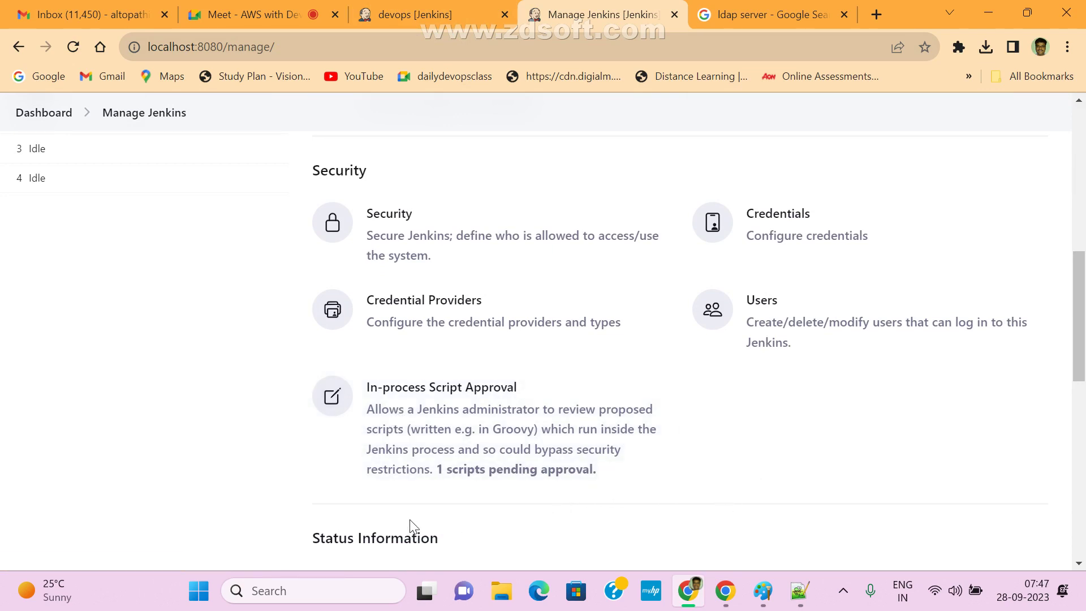
left_click(438, 419)
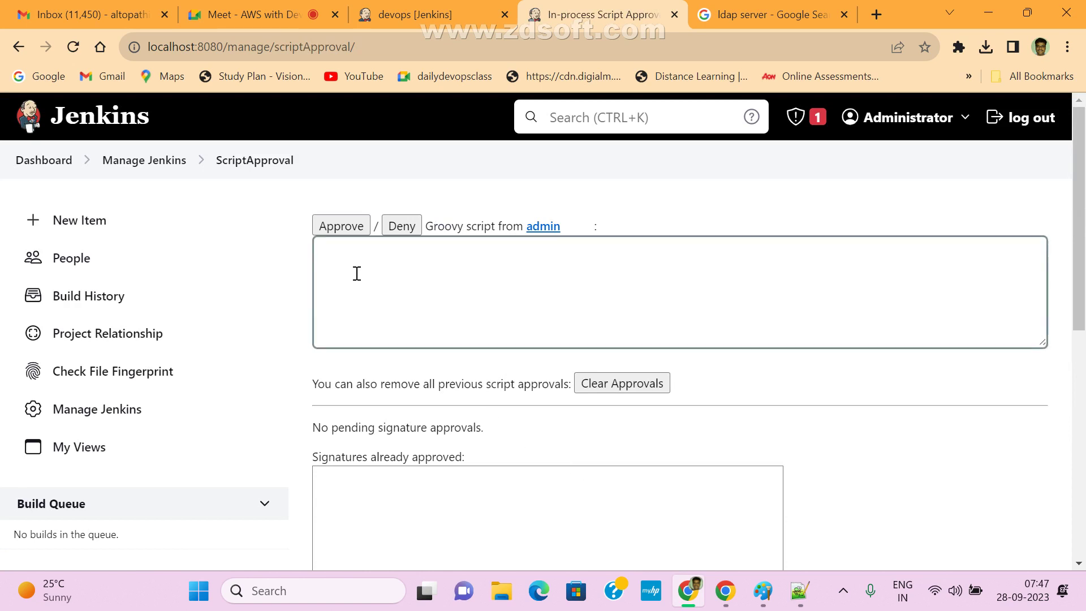
left_click_drag(1082, 211, 1083, 433)
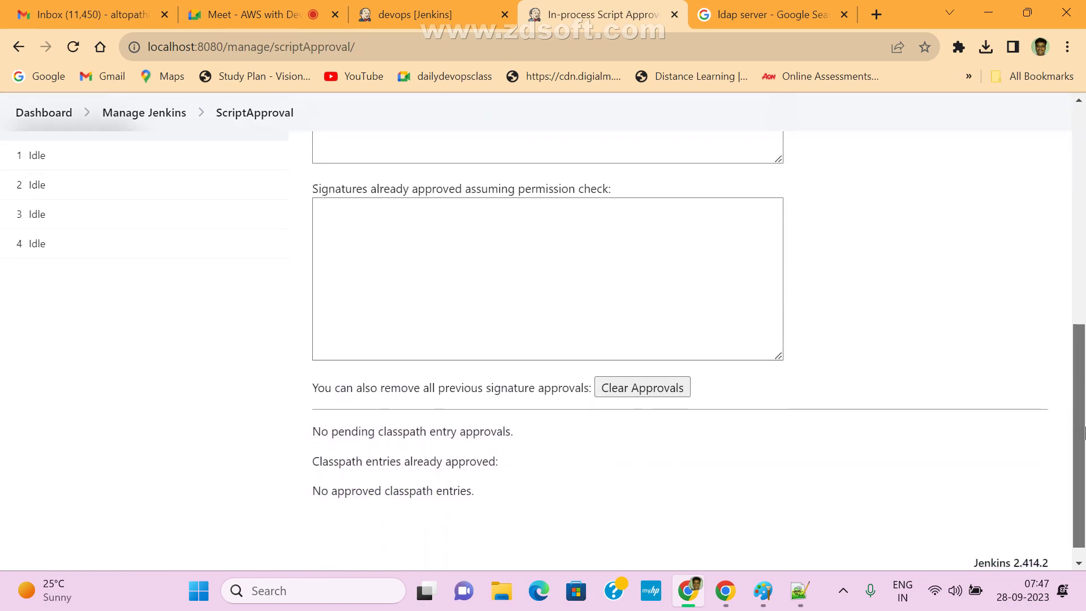
scroll(570, 184, "up", 10)
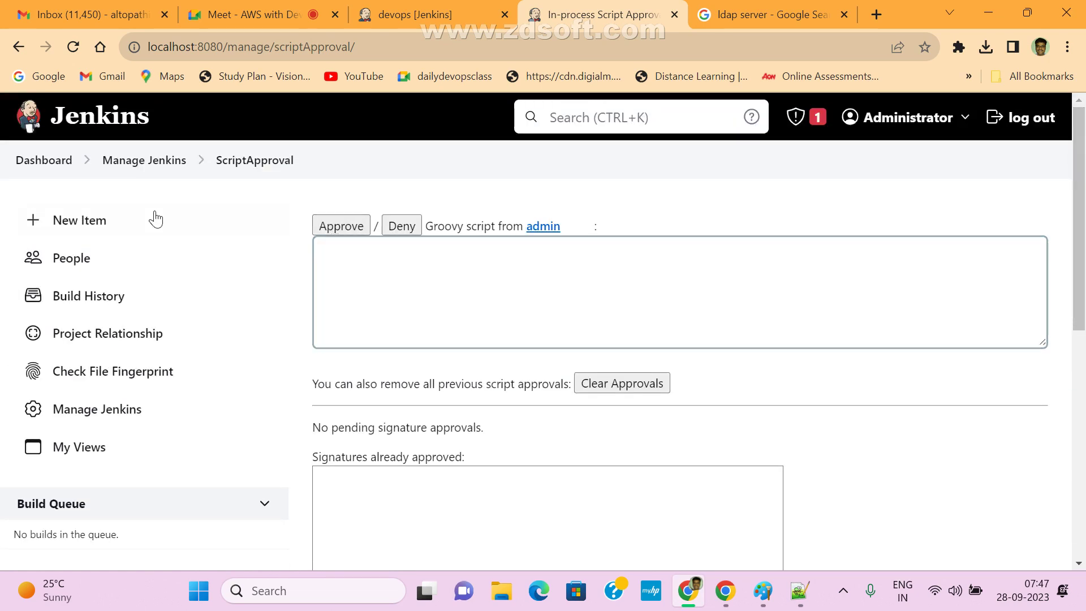
left_click(138, 160)
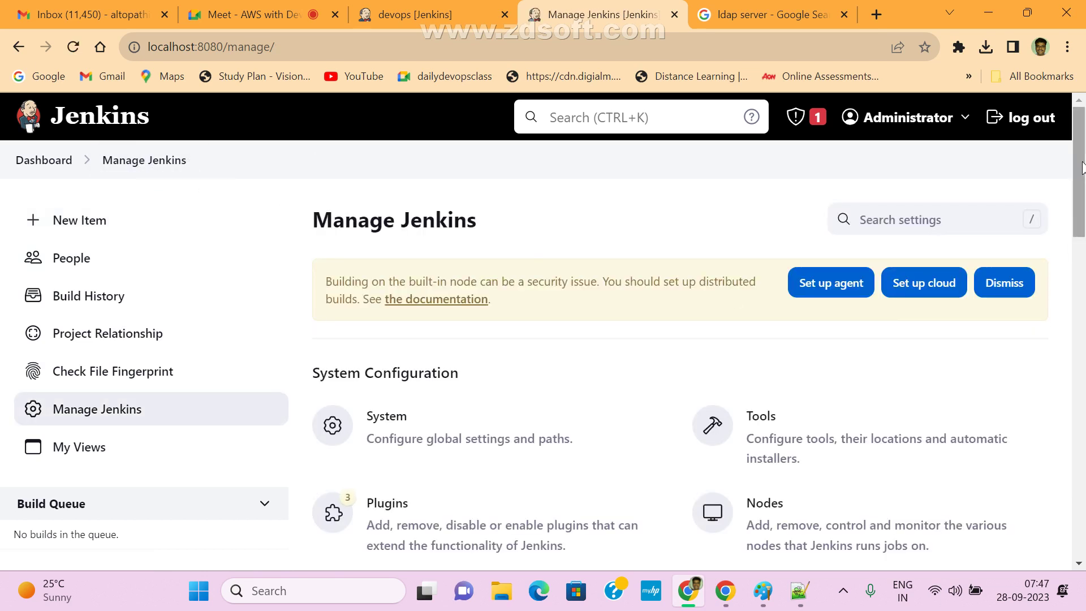
left_click_drag(1082, 167, 1083, 306)
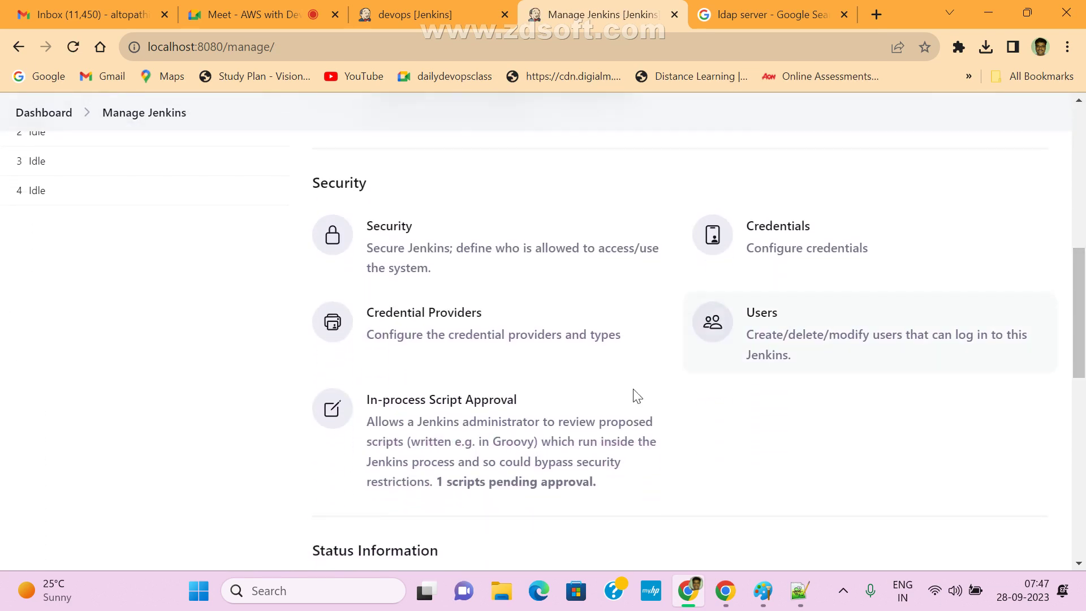
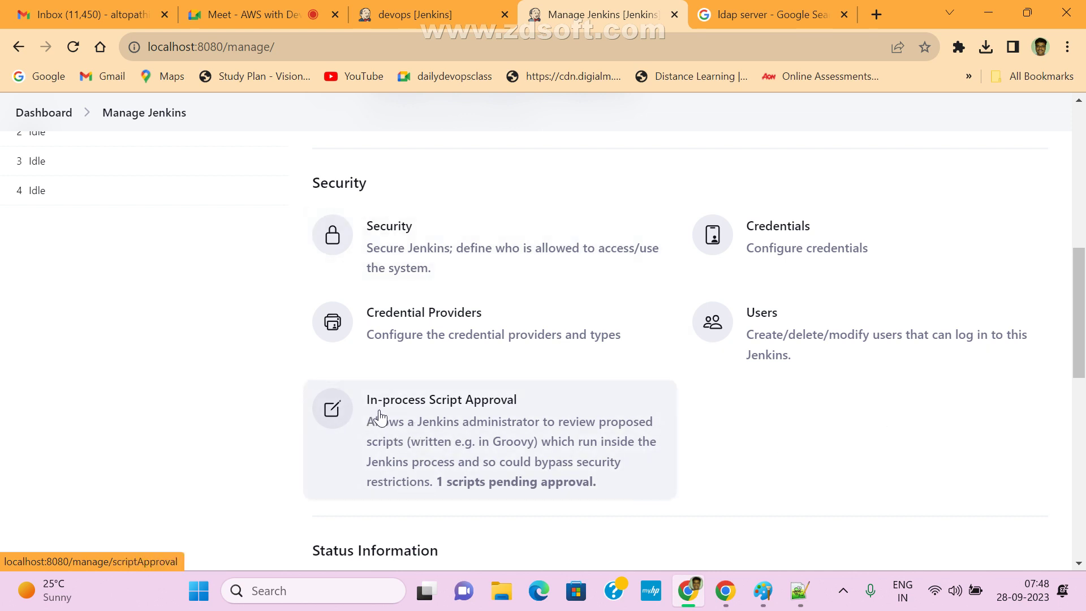
- Open In-process Script Approval and scroll through the pending script box
left_click(498, 427)
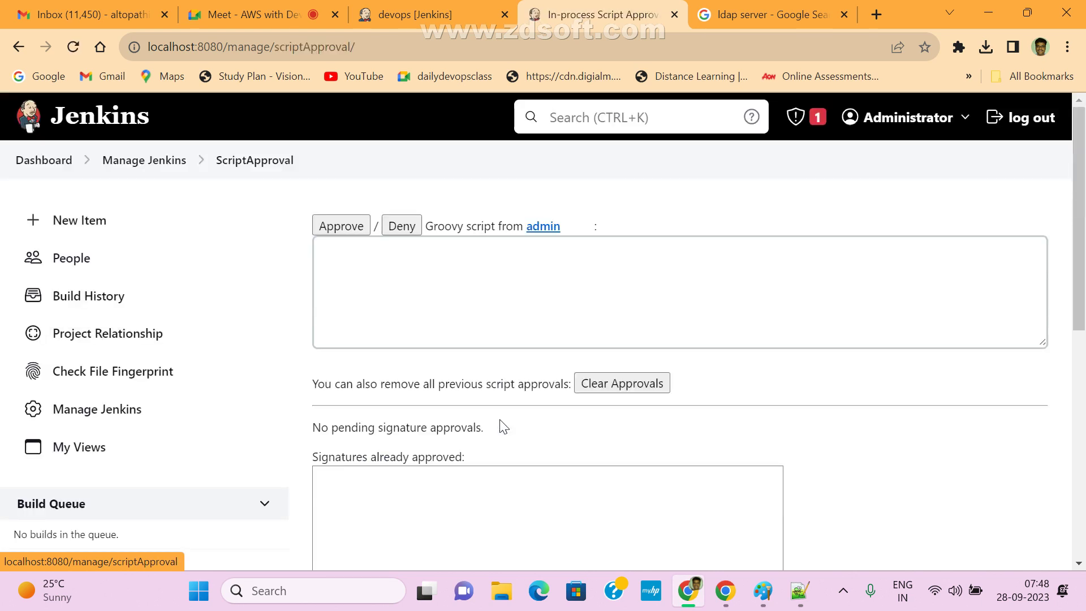
left_click(375, 269)
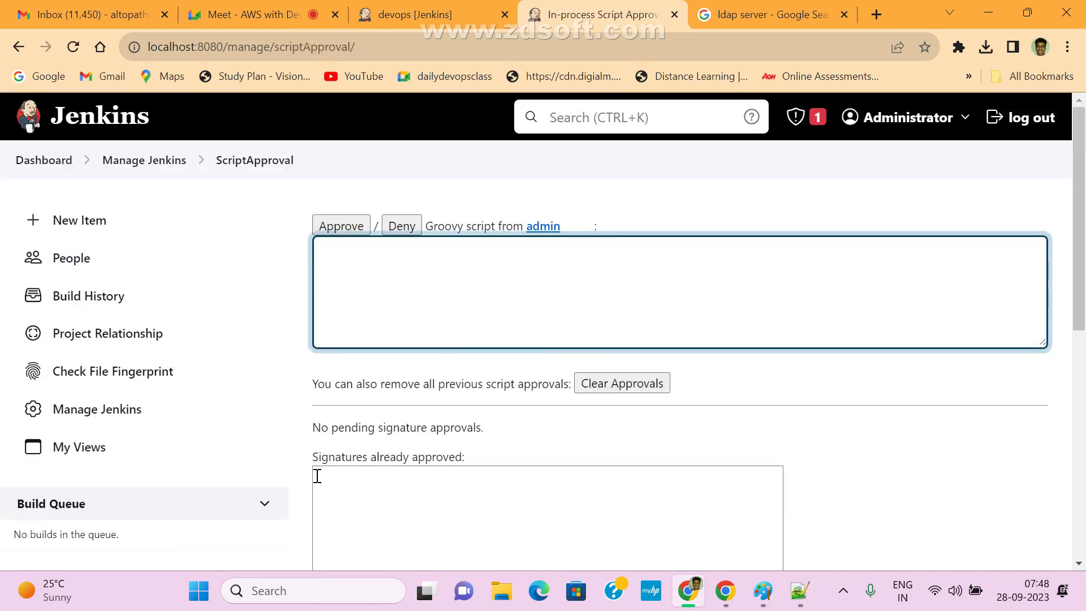
scroll(585, 326, "down", 10)
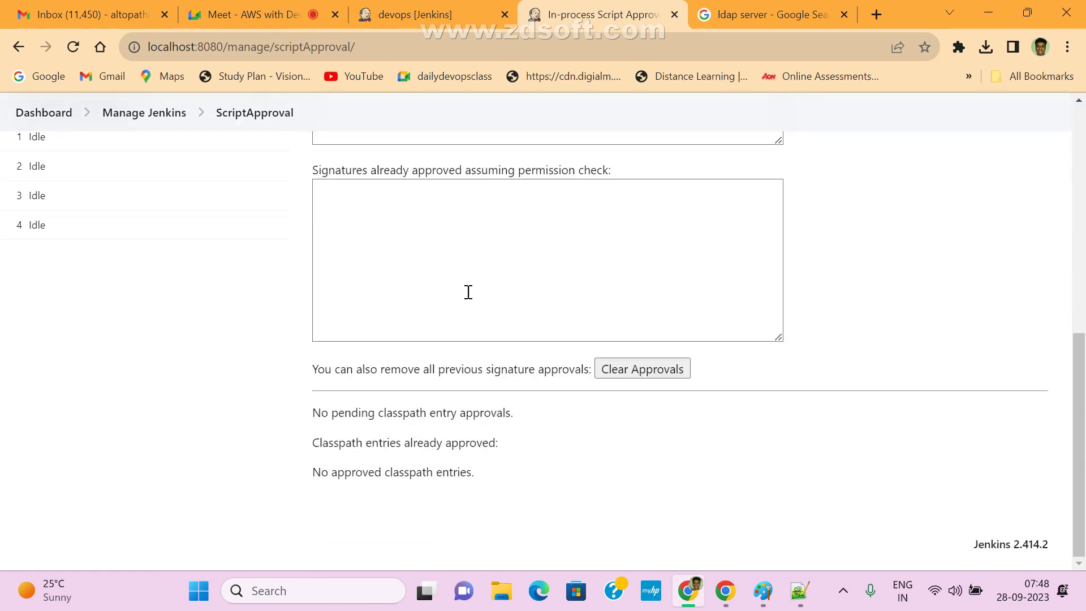
scroll(475, 294, "up", 10)
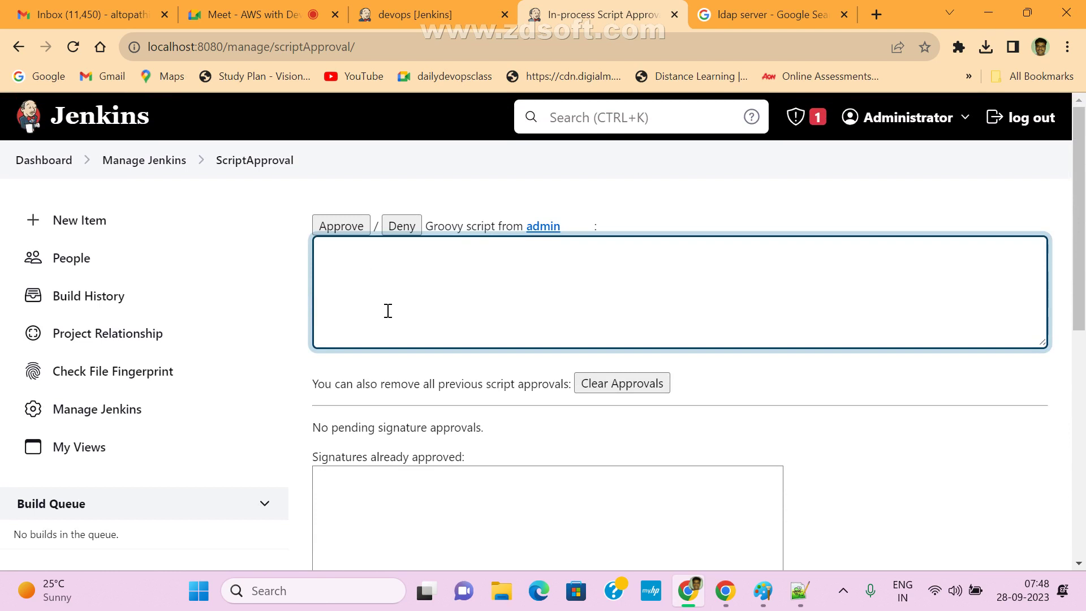
scroll(401, 325, "down", 5)
scroll(407, 328, "up", 5)
- Check the profile of the user who submitted the pending script, then return to the approval page
left_click_drag(468, 221, 521, 225)
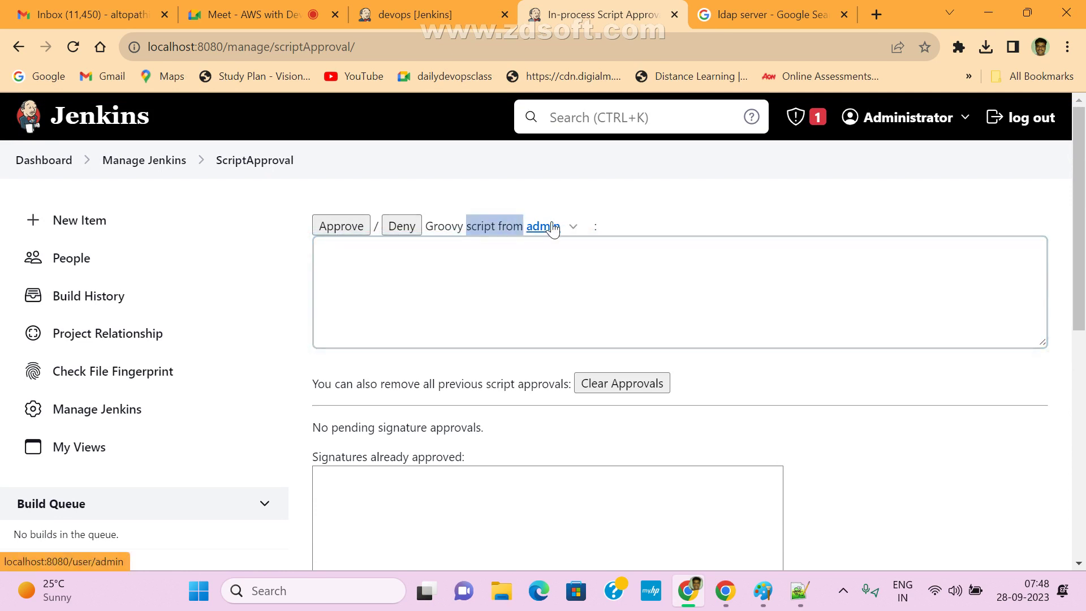
left_click(554, 227)
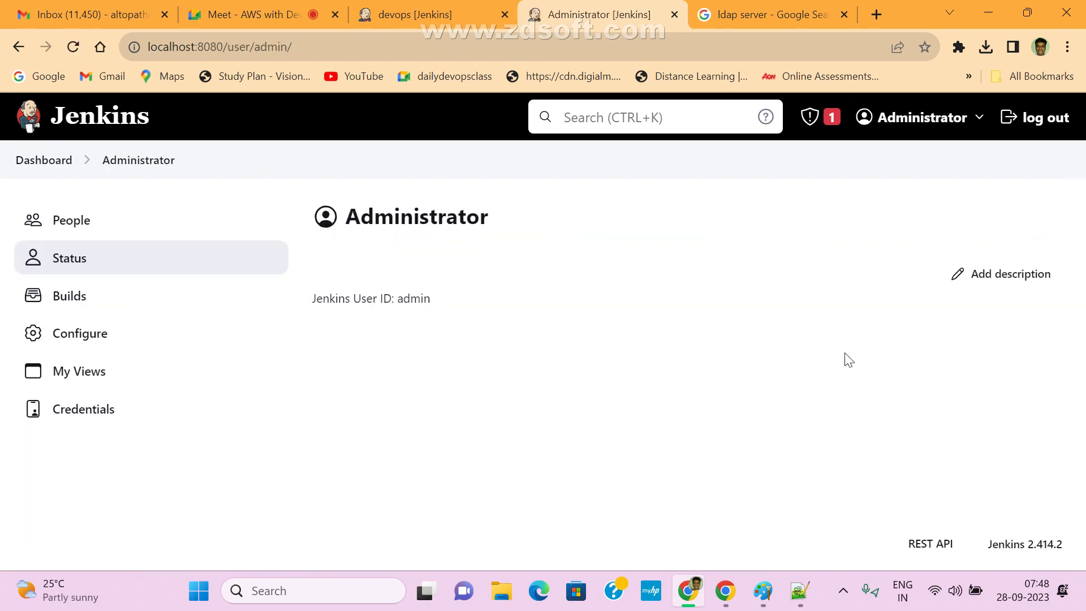
left_click(19, 46)
left_click(476, 274)
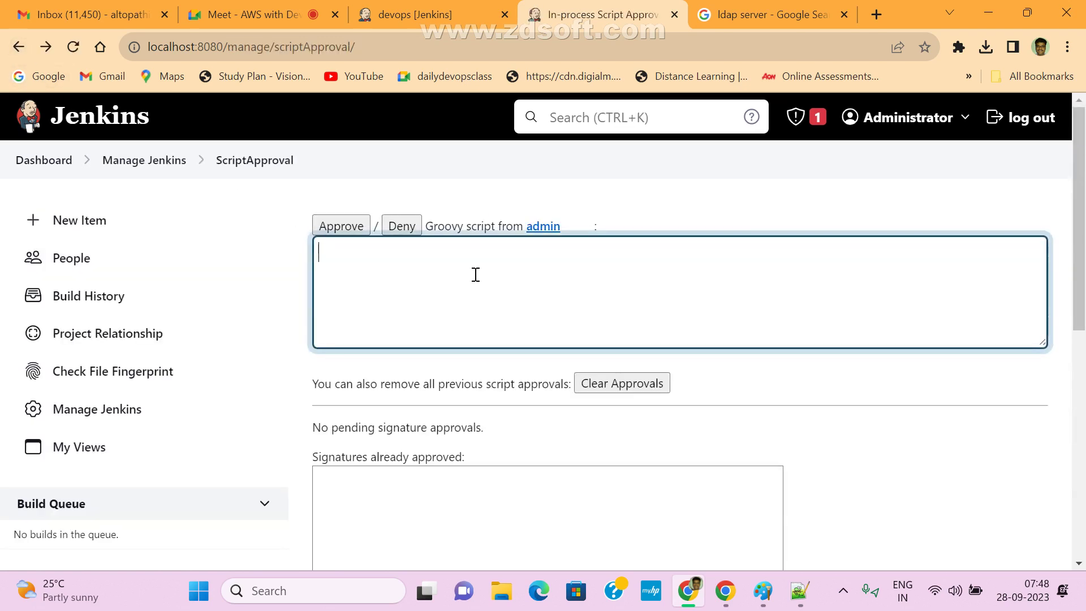
scroll(476, 274, "down", 1)
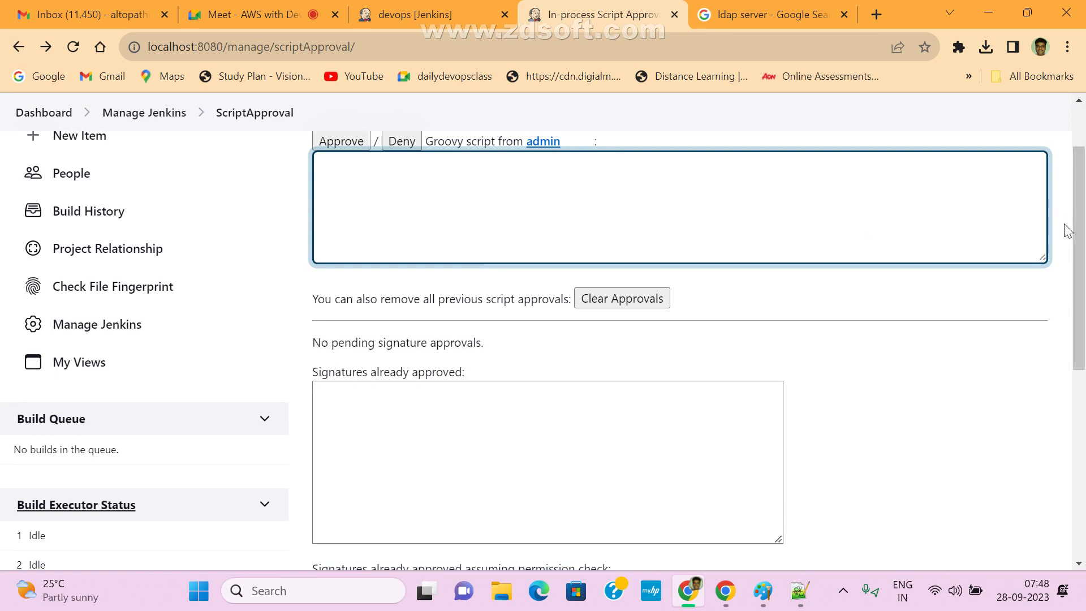
left_click_drag(1077, 223, 1083, 358)
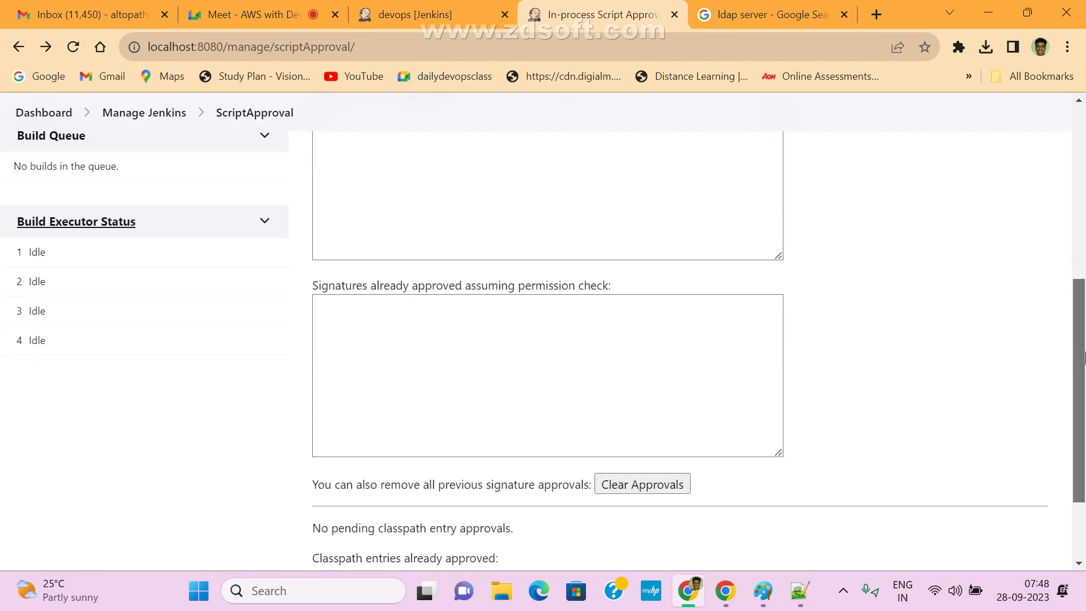
scroll(600, 245, "up", 6)
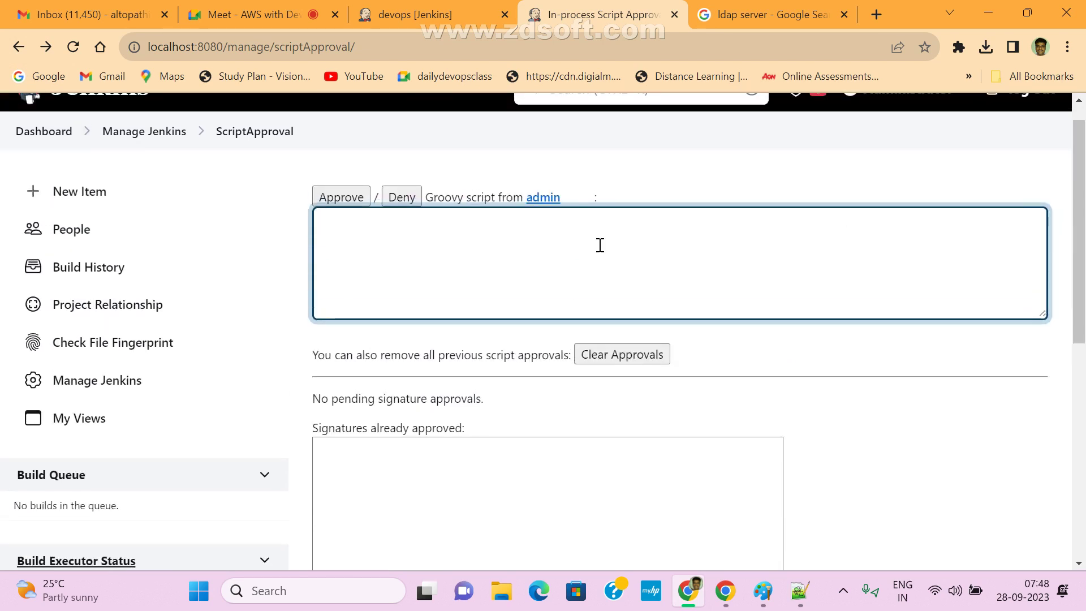
- Review the already approved signatures box, then go back to the Manage Jenkins overview
left_click(566, 485)
scroll(567, 470, "down", 8)
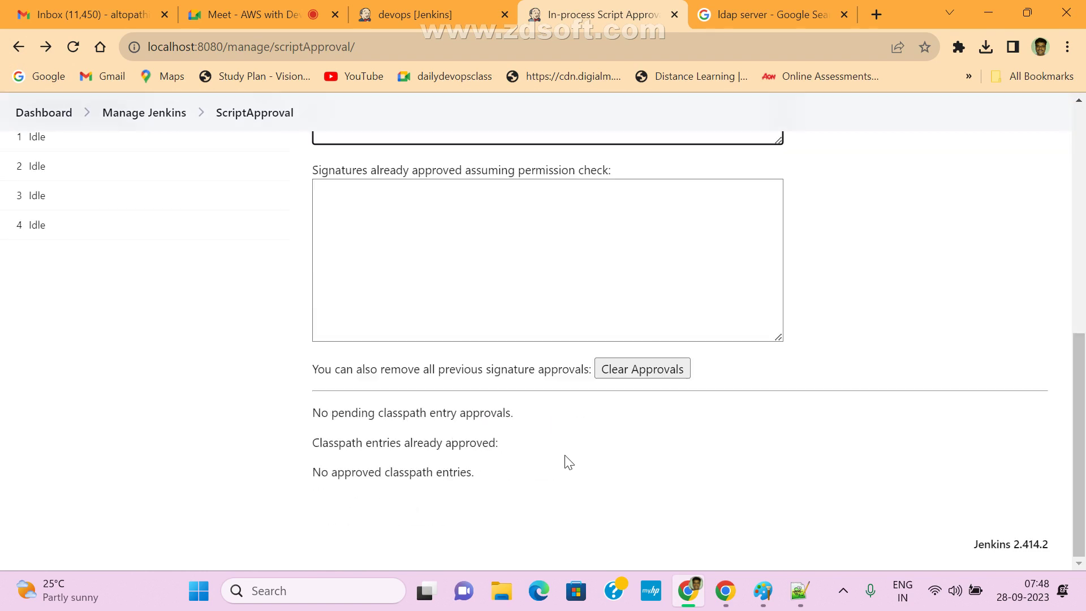
scroll(559, 330, "up", 5)
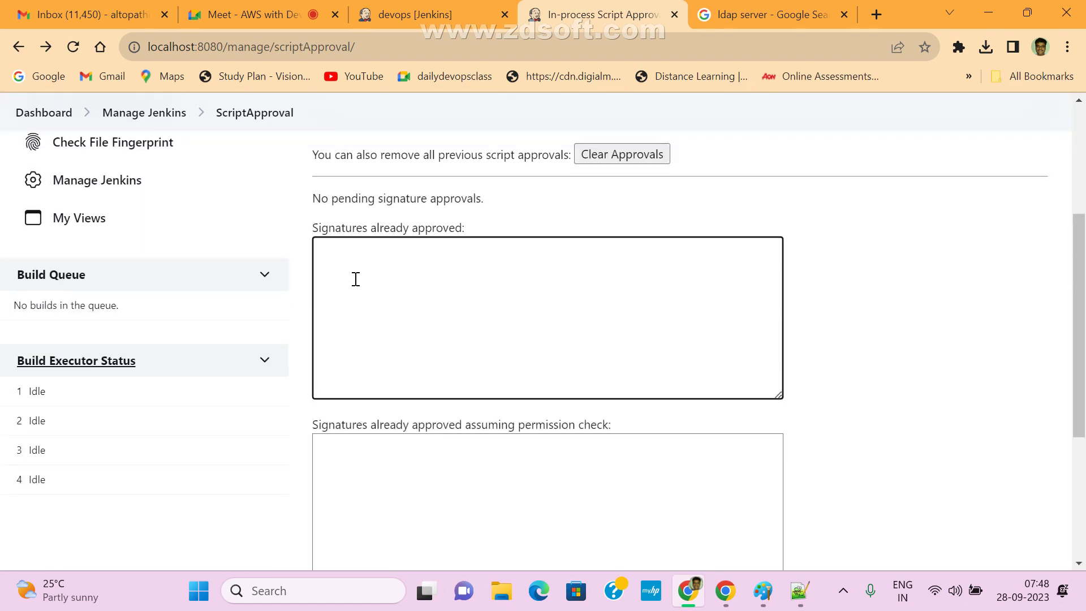
left_click(149, 114)
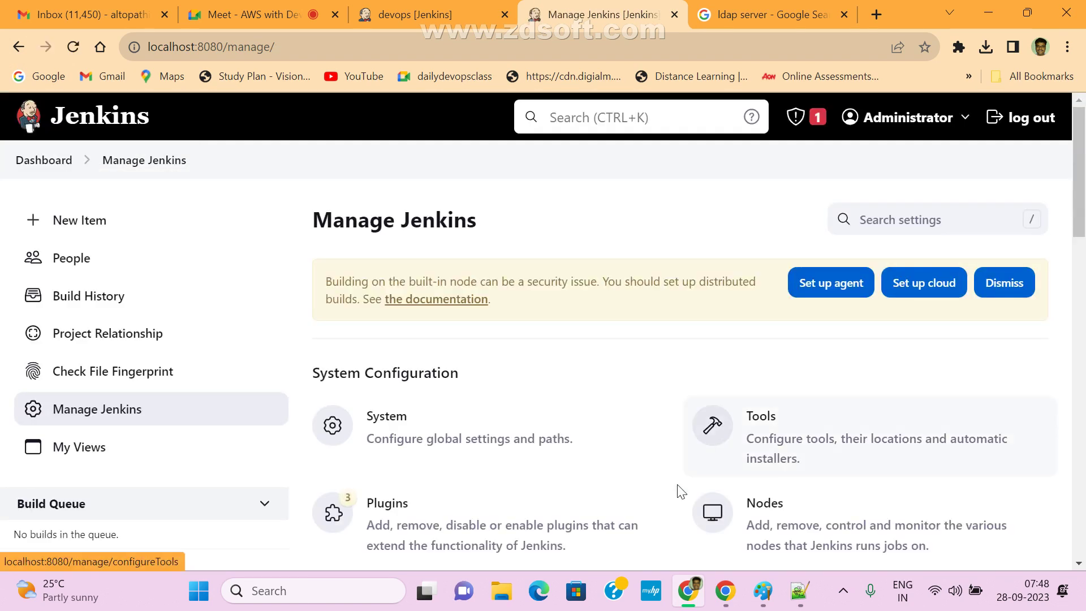
scroll(679, 485, "down", 6)
scroll(612, 444, "down", 5)
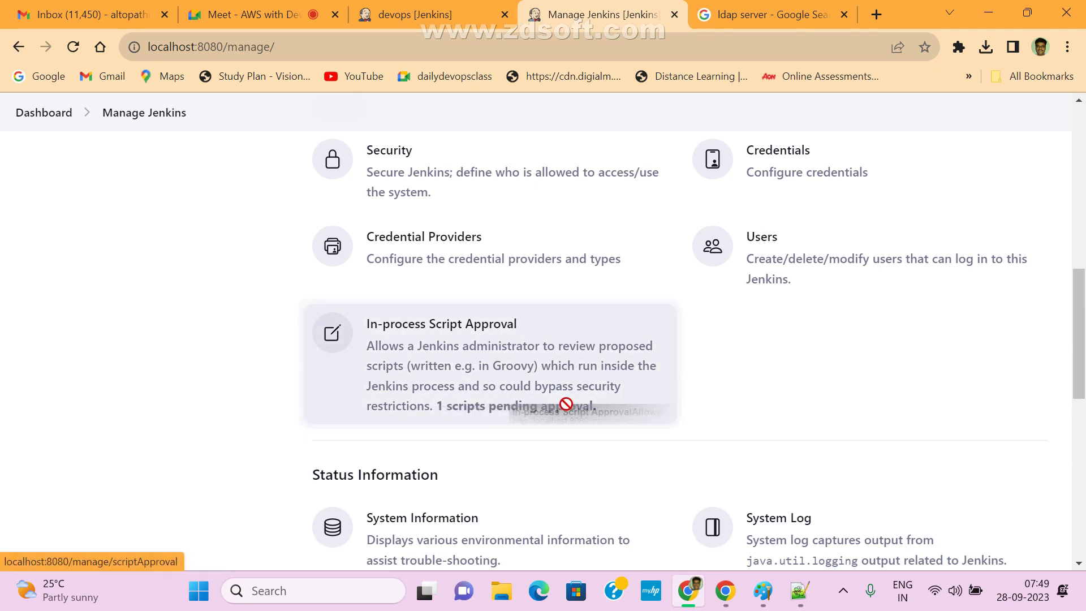
- Reopen In-process Script Approval for another look, then return to Manage Jenkins
left_click(530, 411)
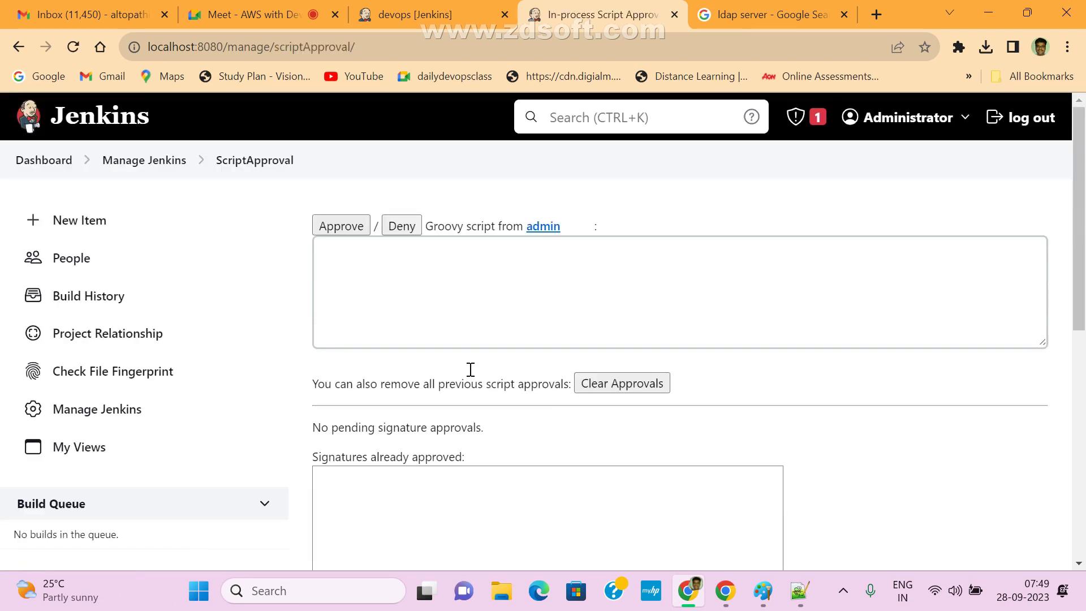
scroll(470, 369, "down", 8)
scroll(638, 441, "down", 1)
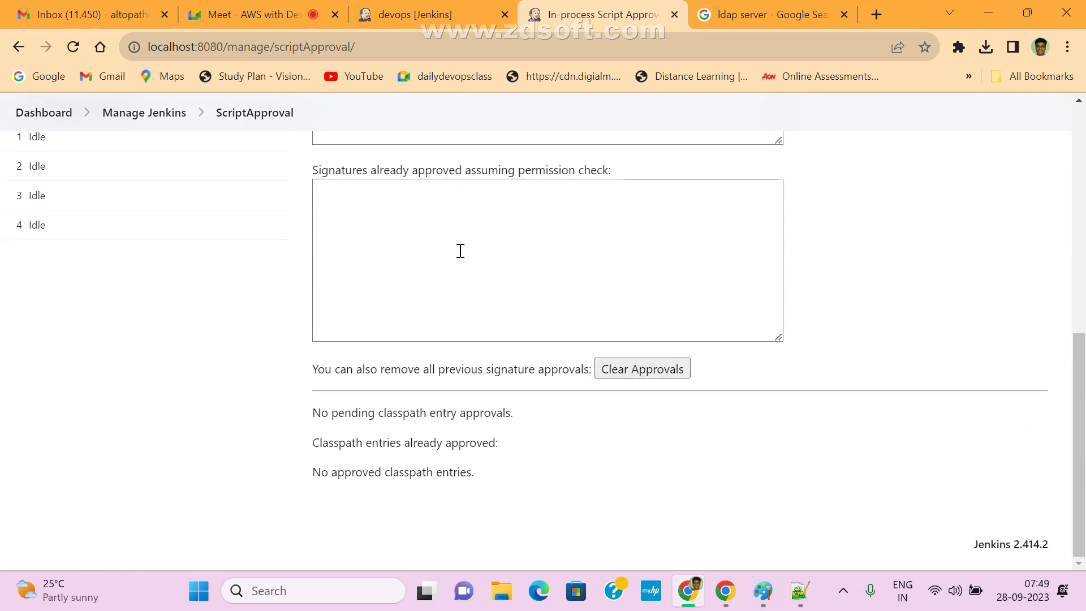
scroll(657, 359, "up", 12)
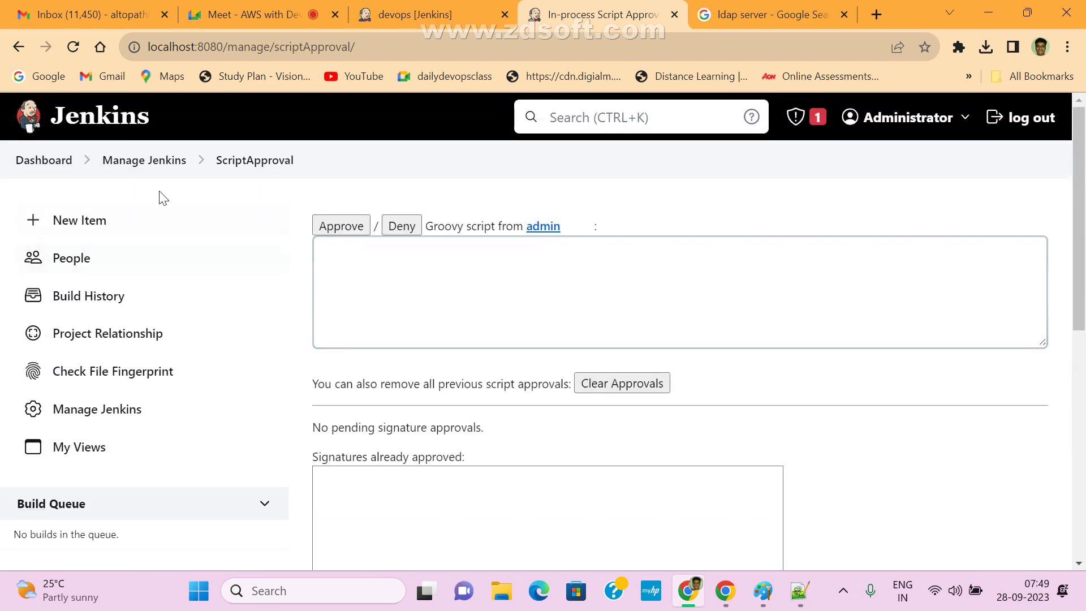
left_click(133, 163)
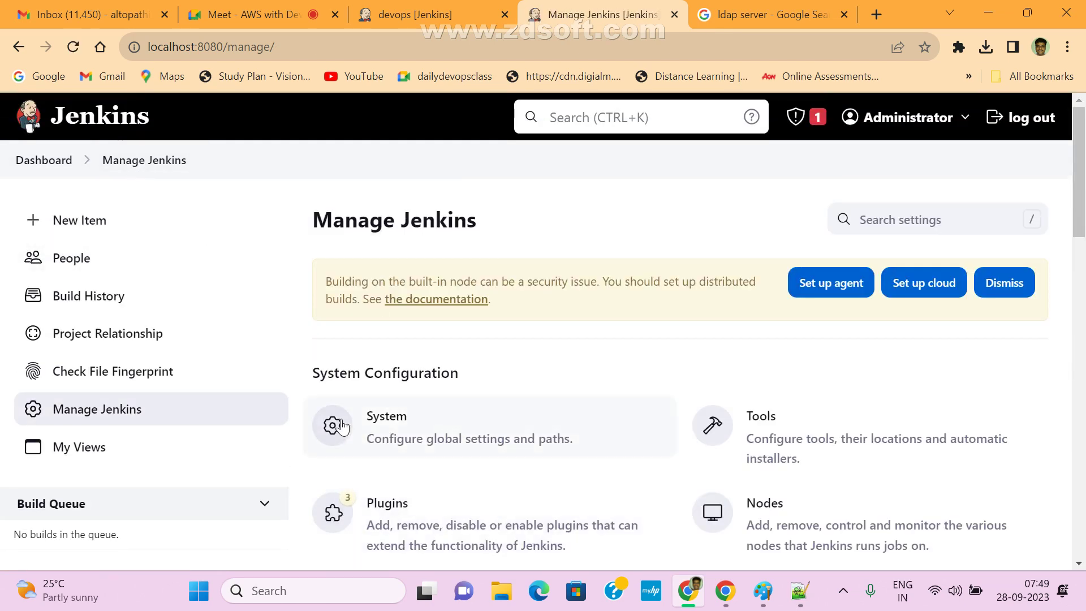
- Scroll through the Manage Jenkins security options and open the Security configuration page
scroll(487, 441, "down", 4)
scroll(583, 464, "down", 1)
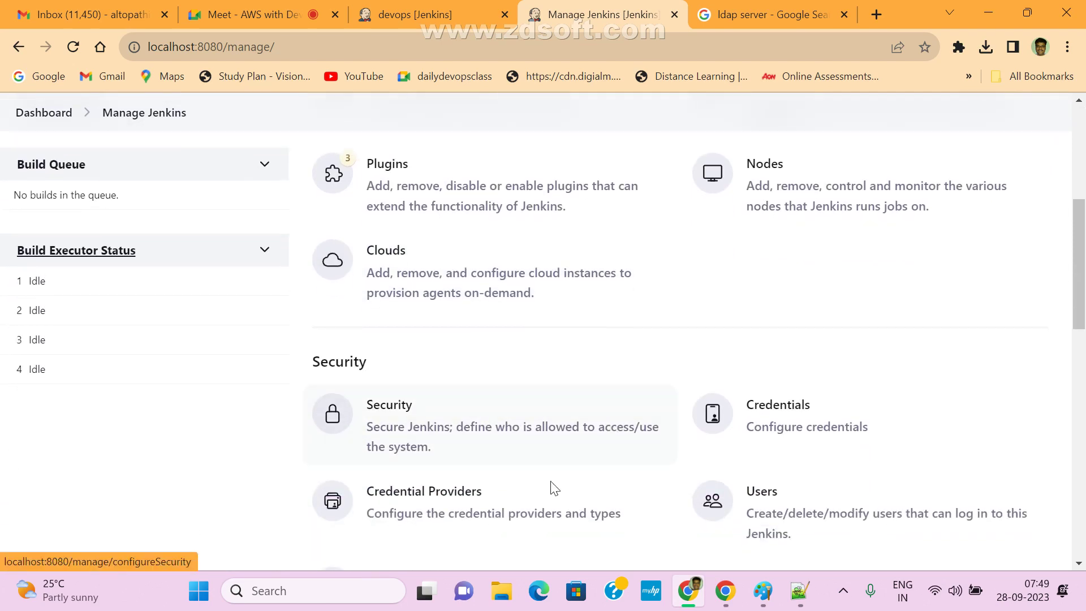
left_click_drag(1080, 254, 1085, 290)
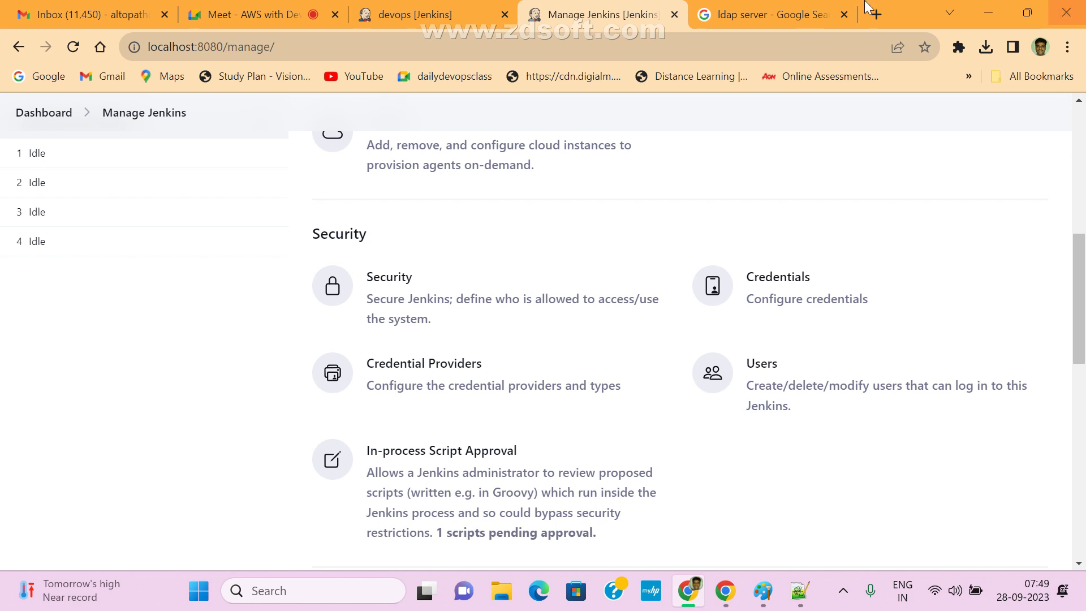
left_click_drag(1079, 334, 1083, 187)
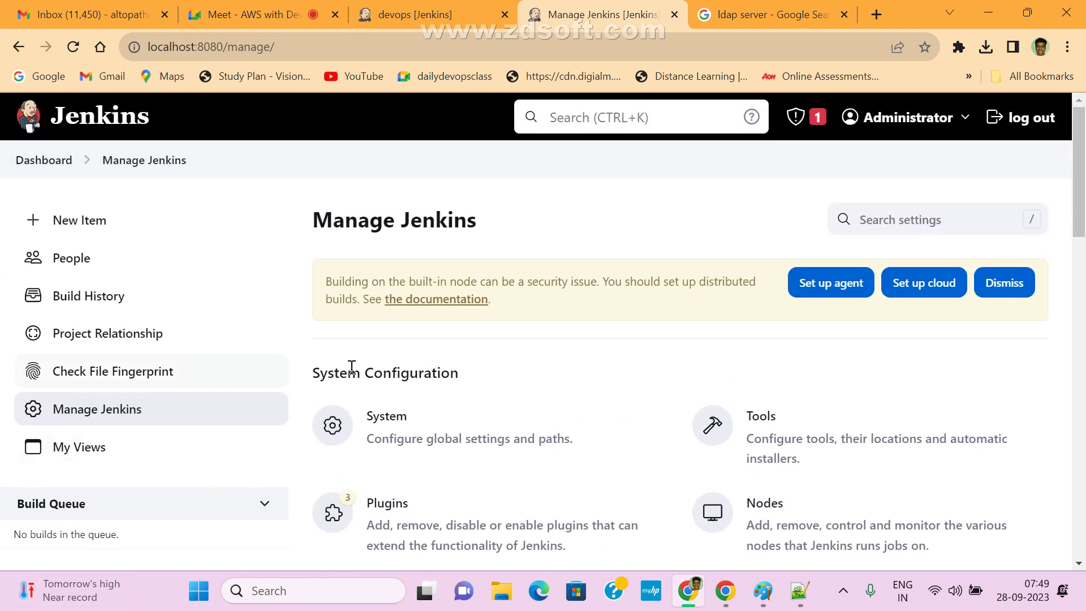
left_click_drag(1079, 187, 1081, 243)
scroll(586, 419, "down", 1)
scroll(961, 340, "down", 1)
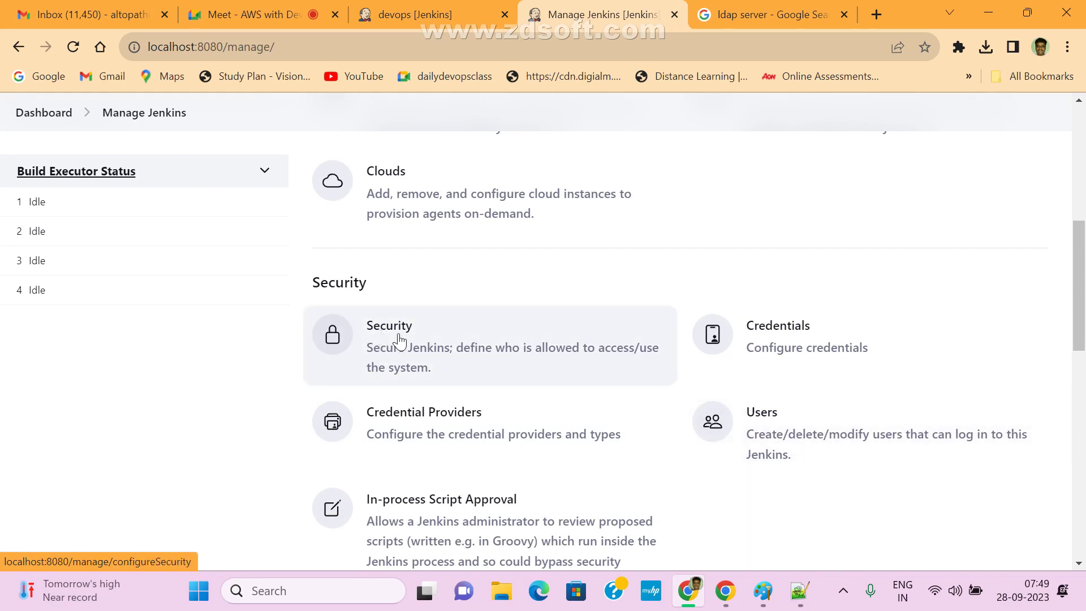
left_click_drag(1084, 317, 1084, 224)
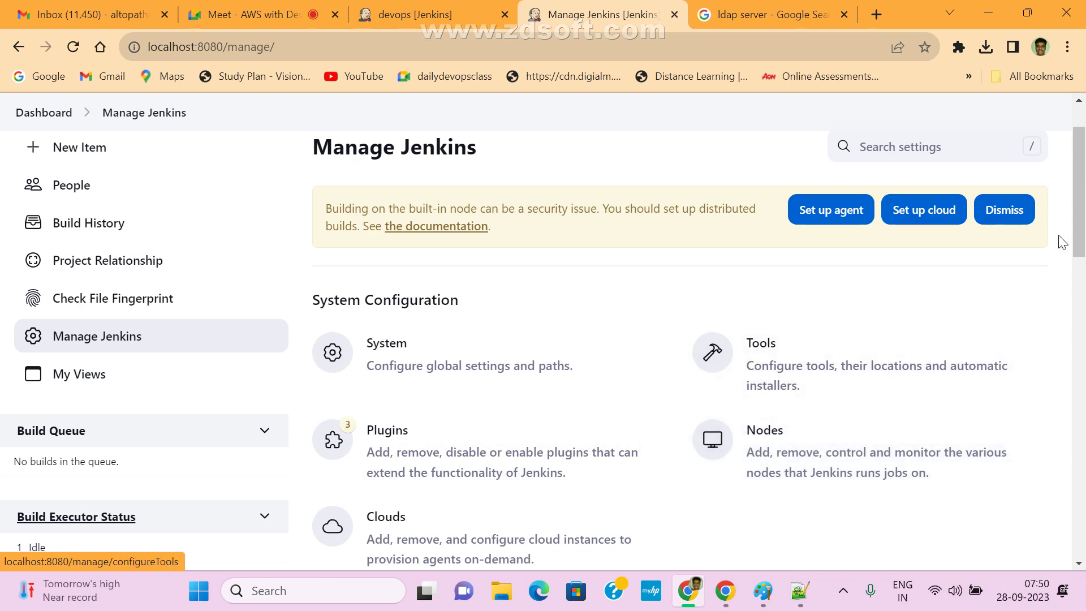
left_click_drag(1079, 198, 1083, 290)
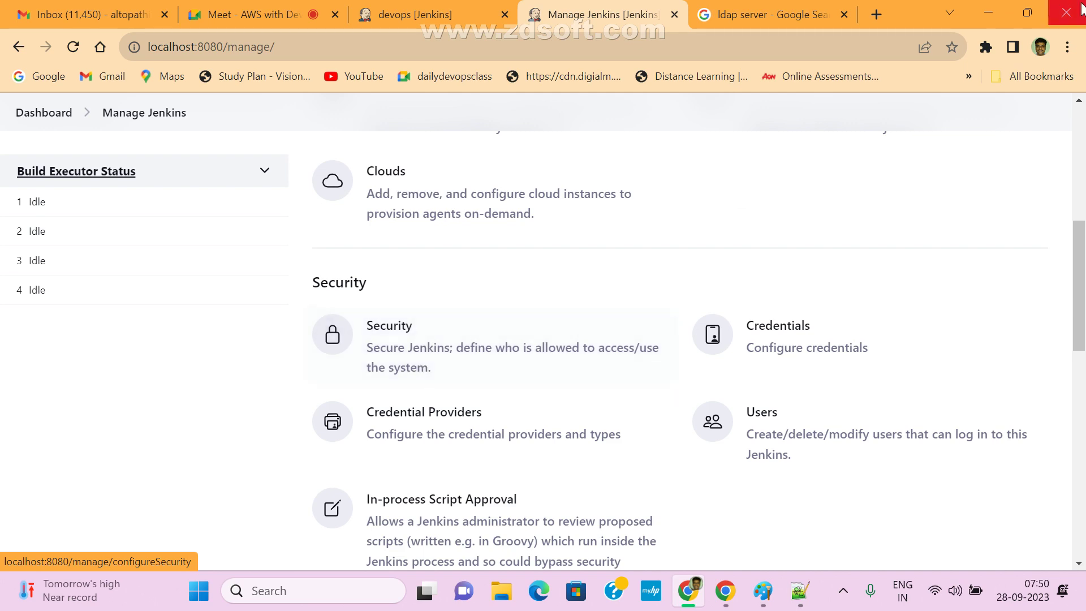
left_click_drag(1083, 261, 1084, 371)
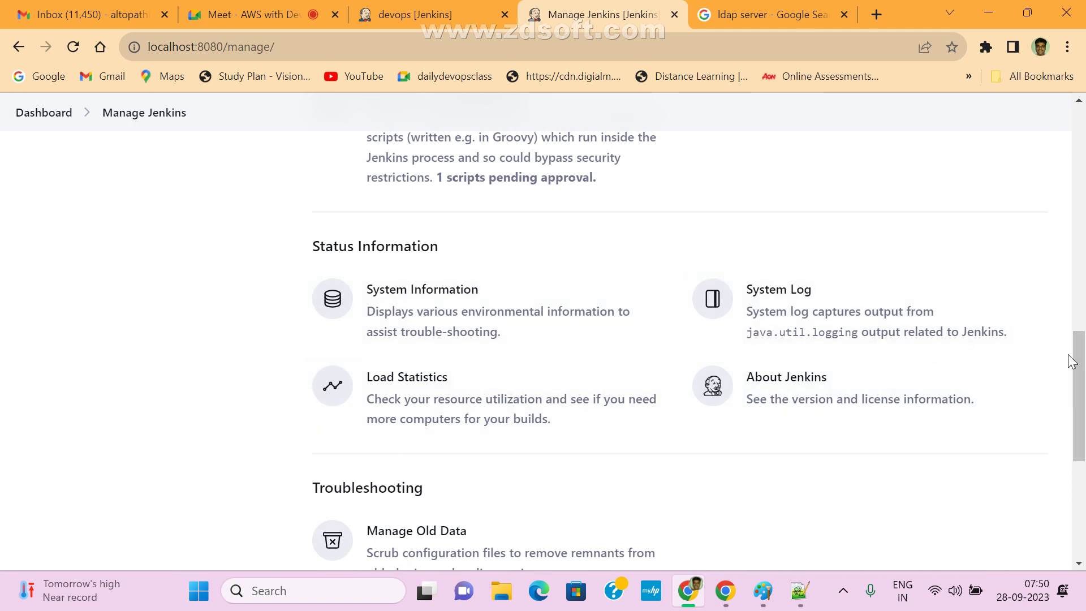
left_click_drag(1080, 361, 1085, 270)
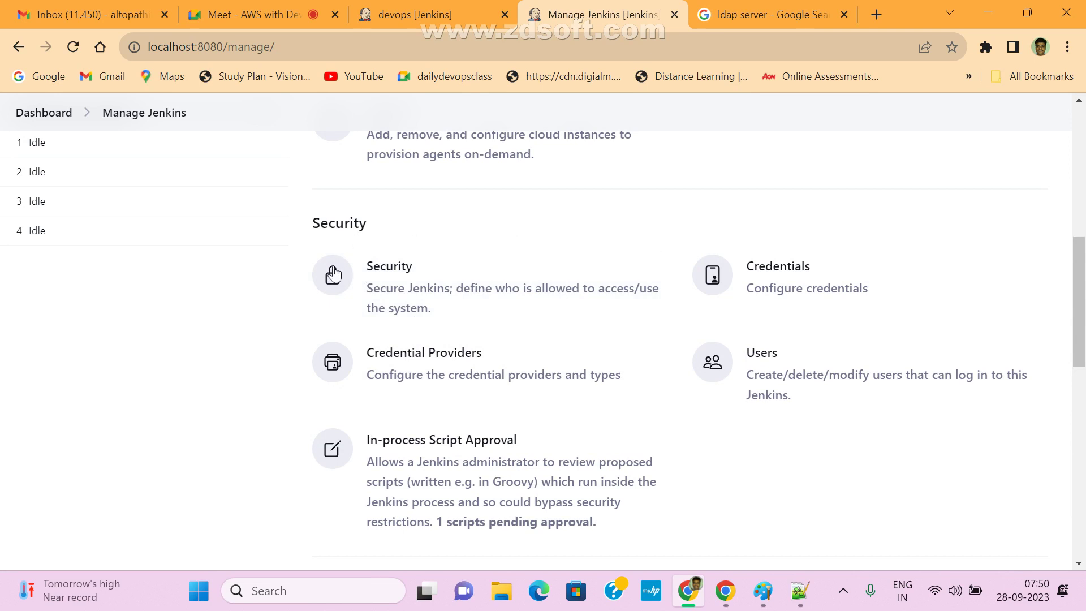
left_click(394, 287)
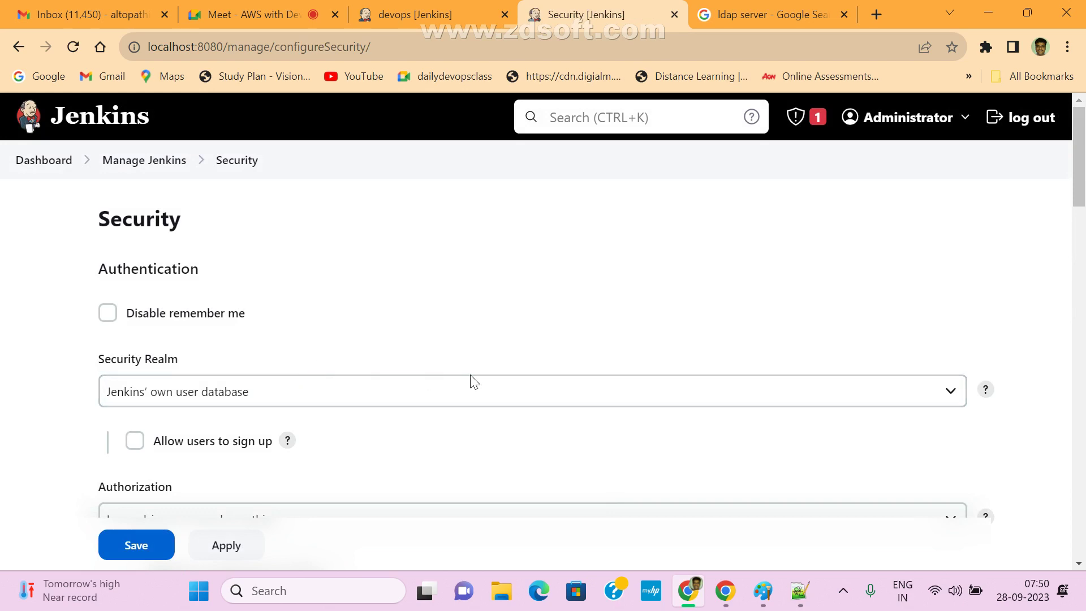
- Skim the Security page and go back to the Dashboard job list
scroll(375, 406, "down", 4)
scroll(518, 390, "up", 4)
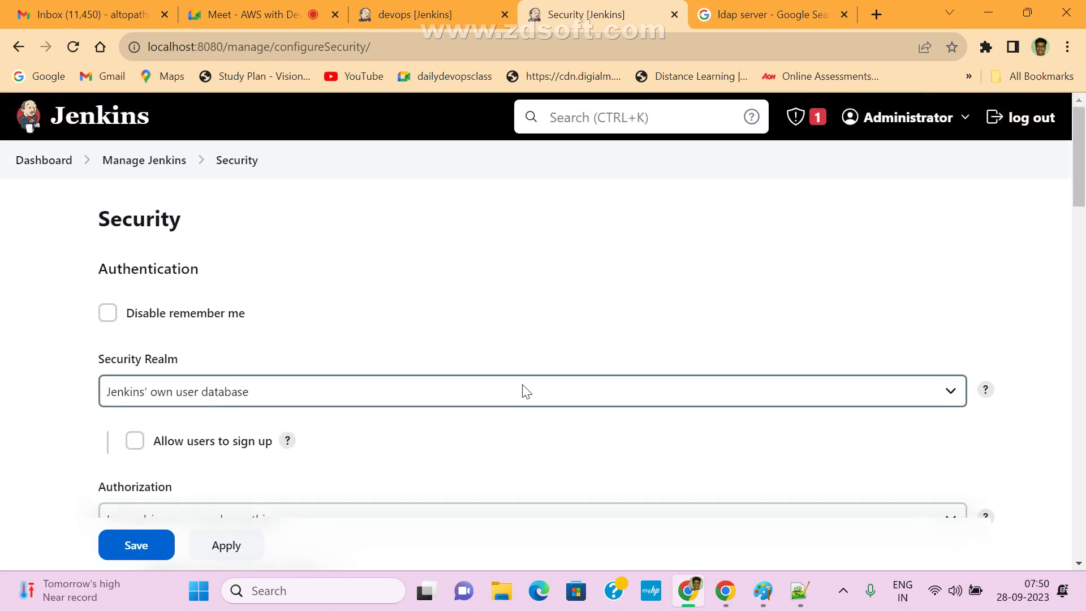
left_click(40, 160)
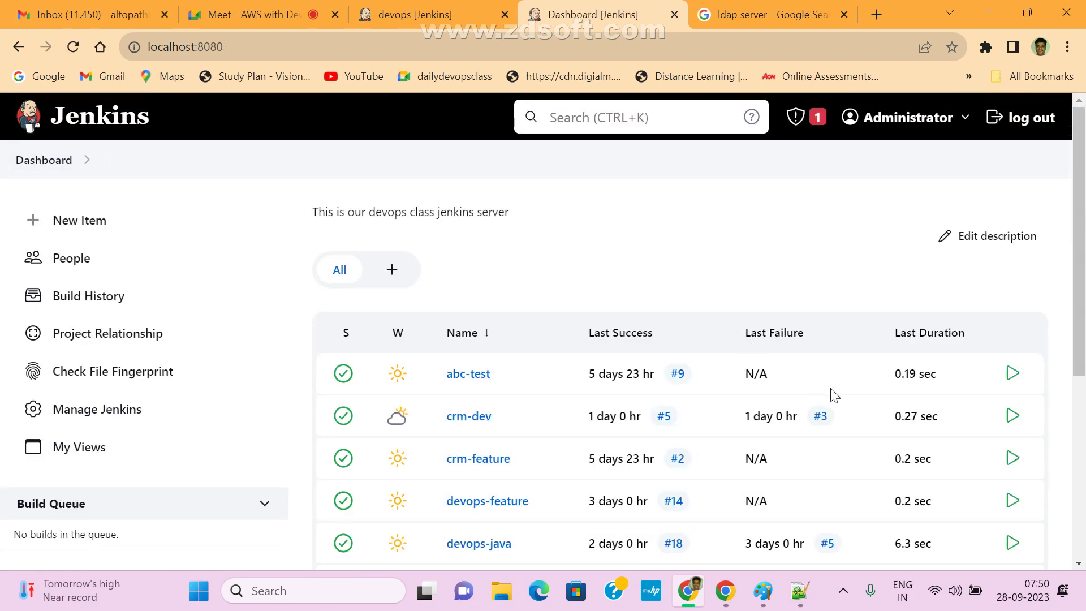
scroll(613, 346, "down", 5)
scroll(670, 371, "up", 5)
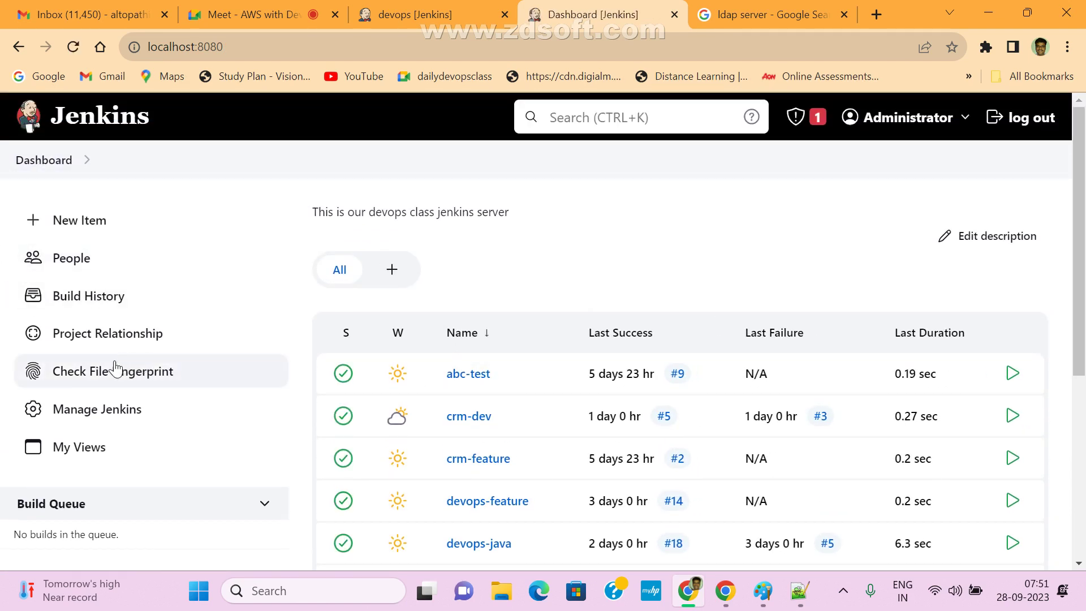
- Revisit Manage Jenkins briefly, then return to the Dashboard job list
left_click(92, 408)
scroll(711, 402, "down", 5)
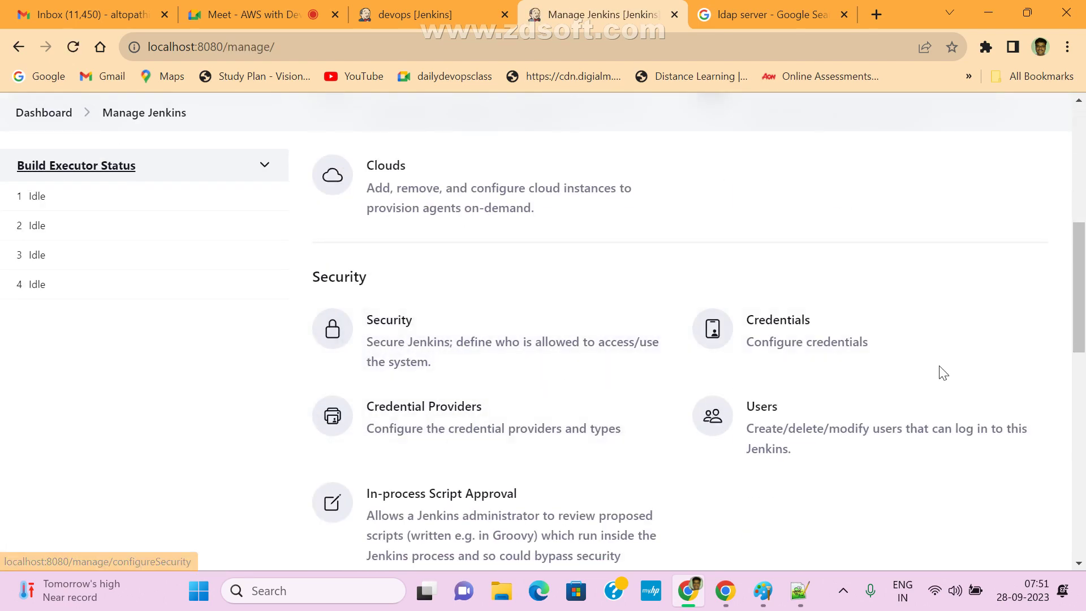
scroll(688, 394, "up", 5)
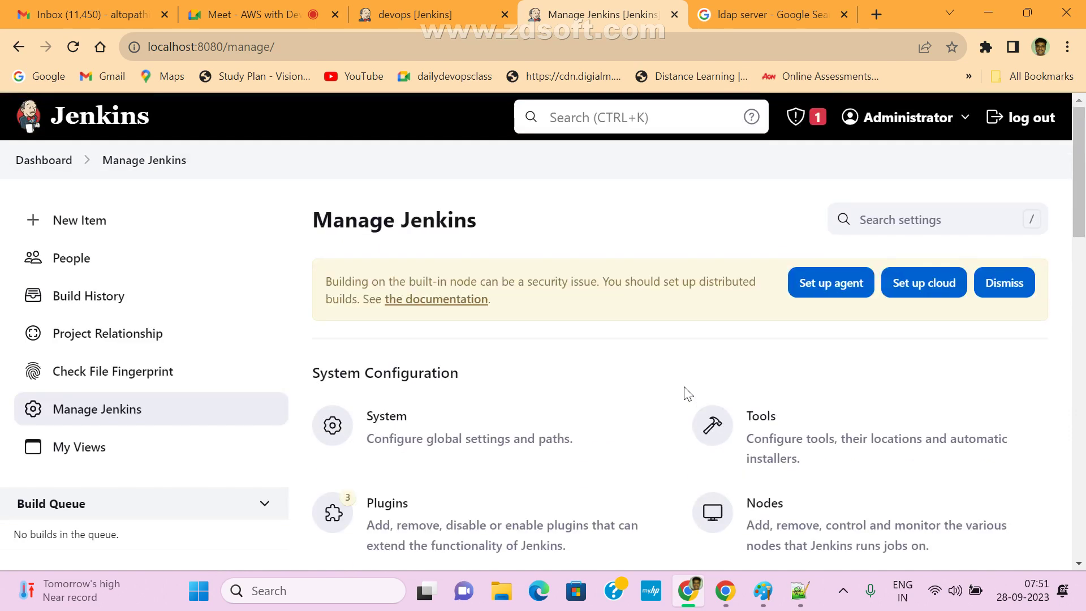
left_click(21, 163)
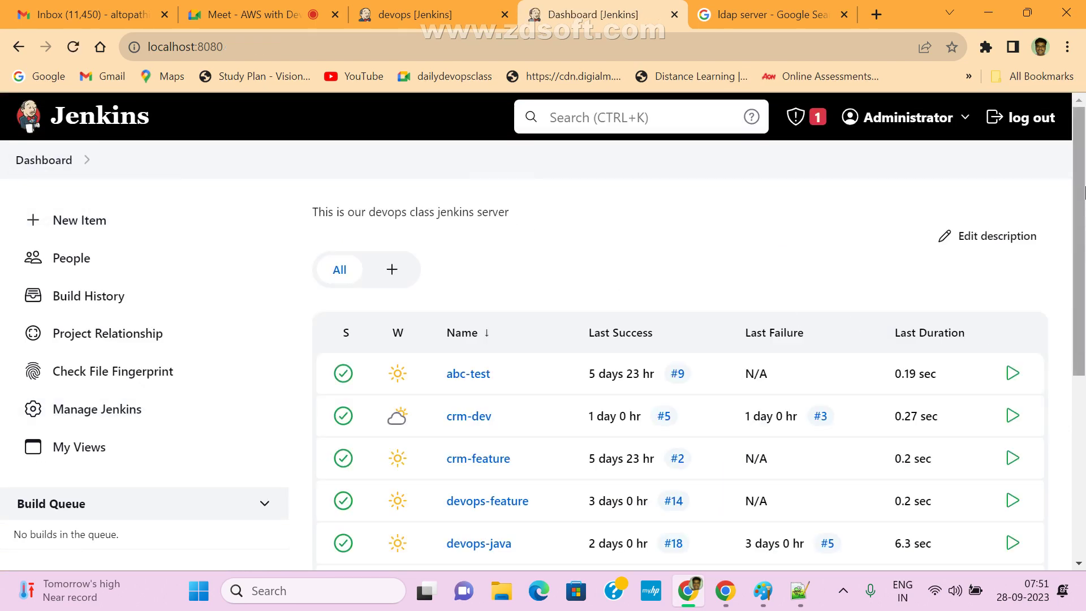
- Reveal the hidden system tray icons on the Windows taskbar
mouse_move(1077, 176)
left_mouse_down()
mouse_move(1077, 356)
mouse_move(1077, 176)
left_mouse_up()
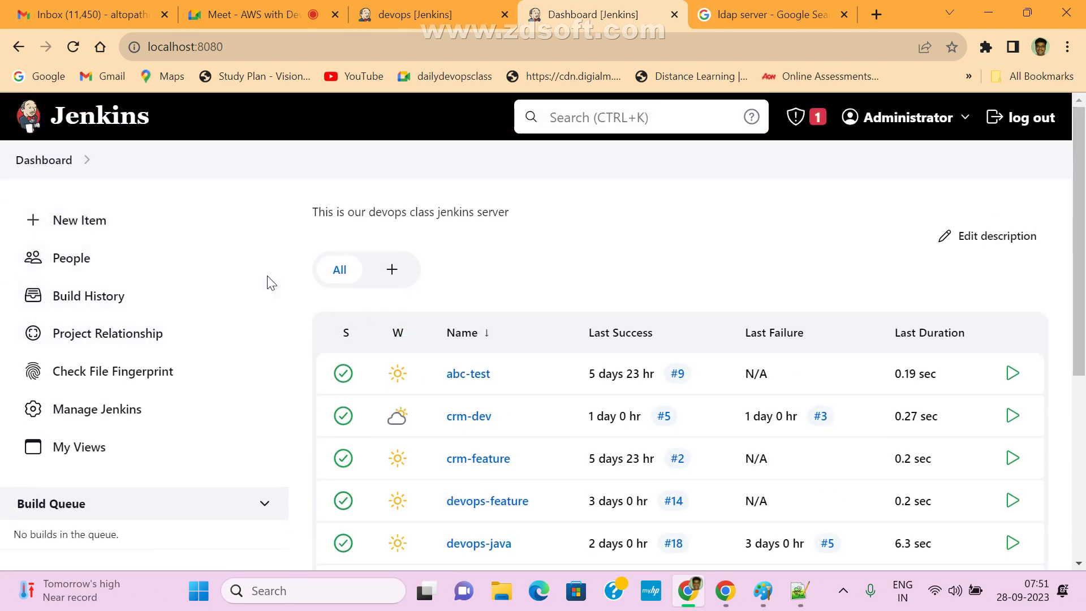
mouse_move(53, 7)
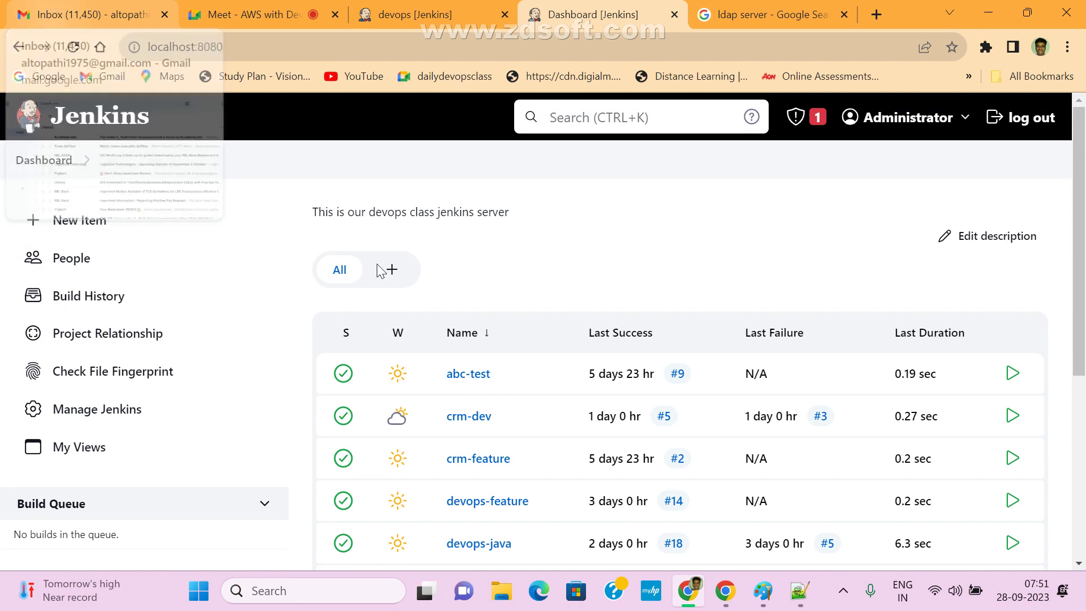
left_click(843, 592)
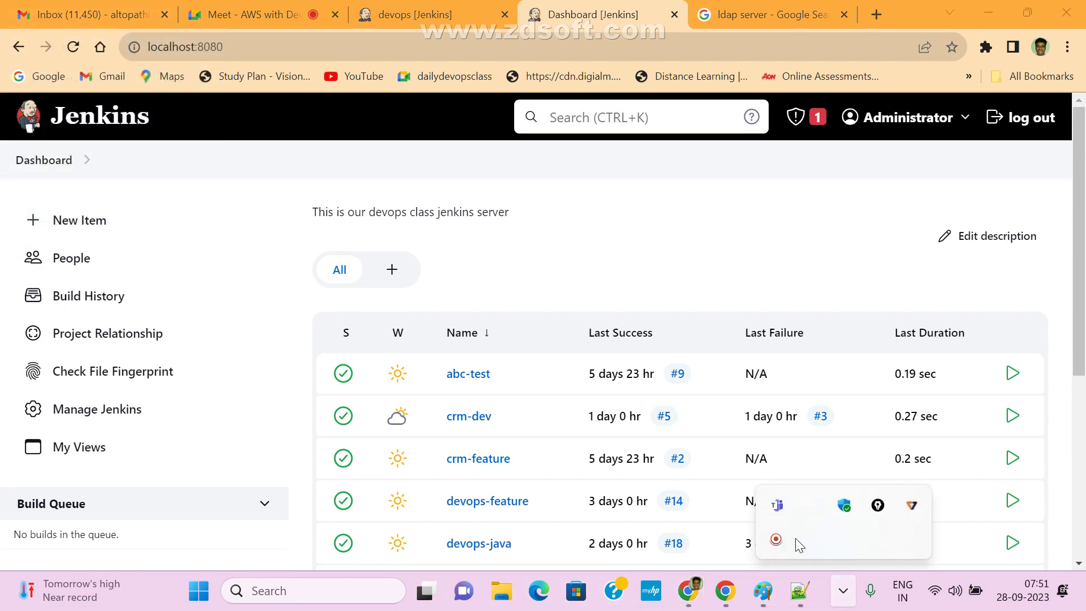